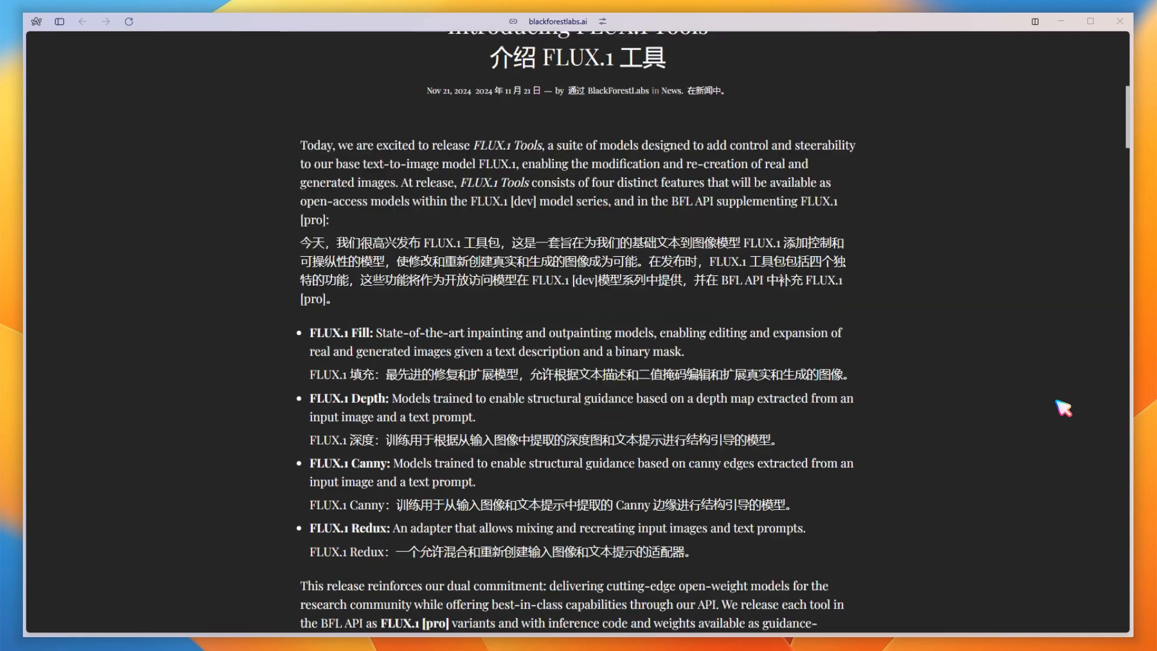
Read through the FLUX.1 Tools announcement, from the feature list to the FLUX.1 Redux section.
scroll(1064, 409, down, 20)
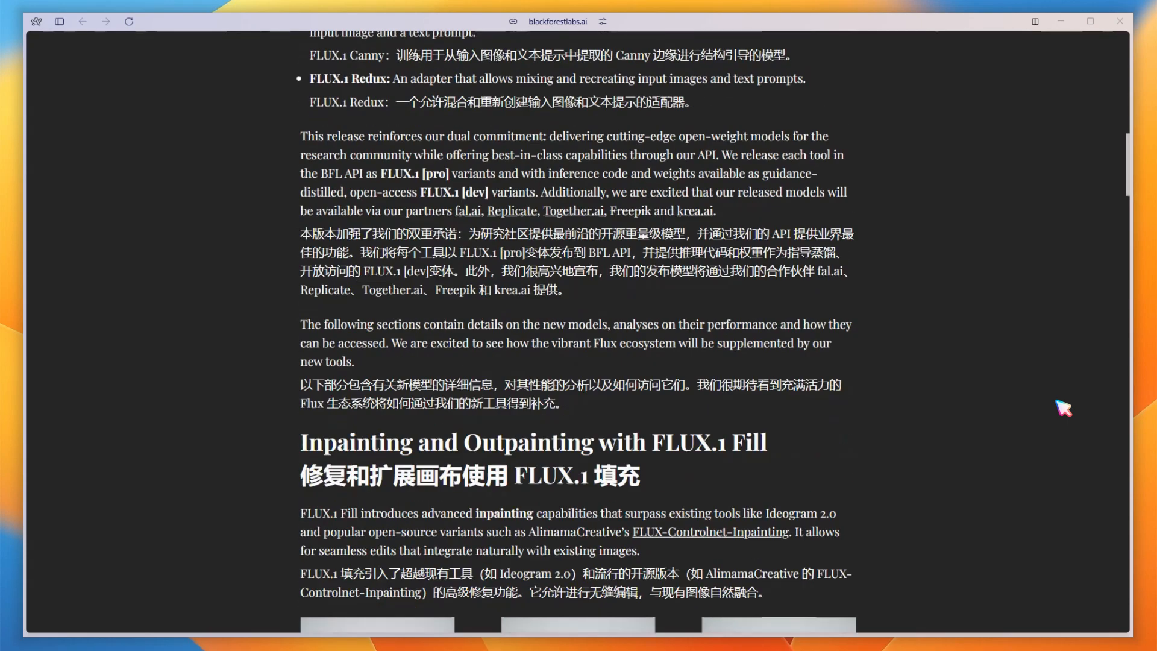
scroll(1064, 409, down, 20)
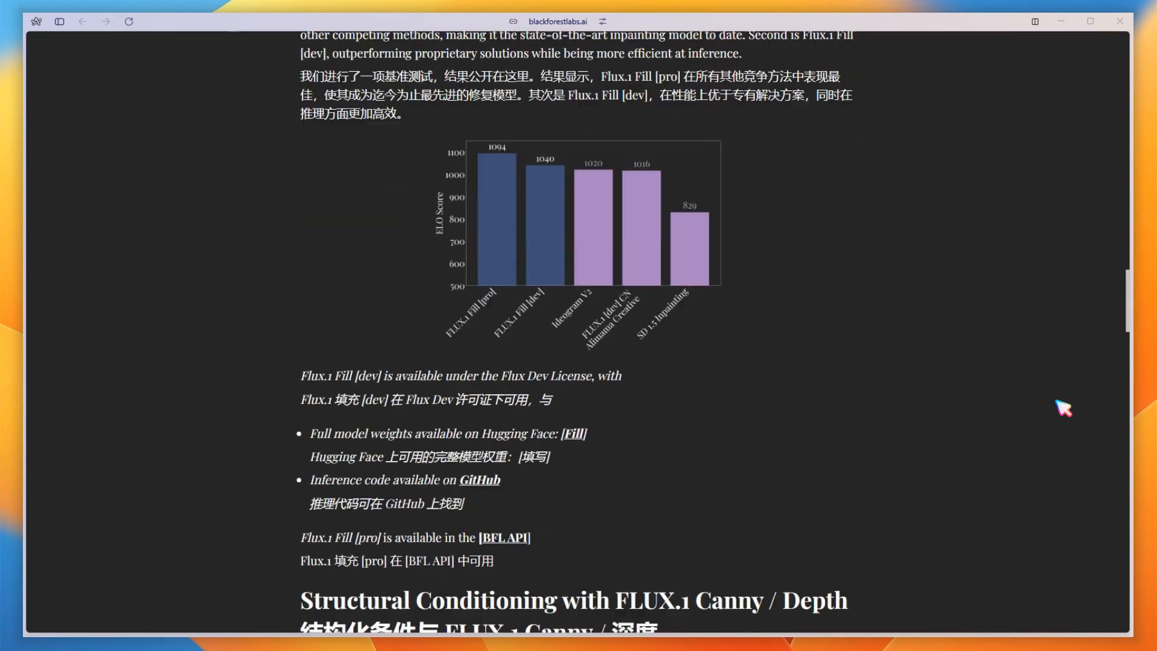
scroll(1064, 409, down, 11)
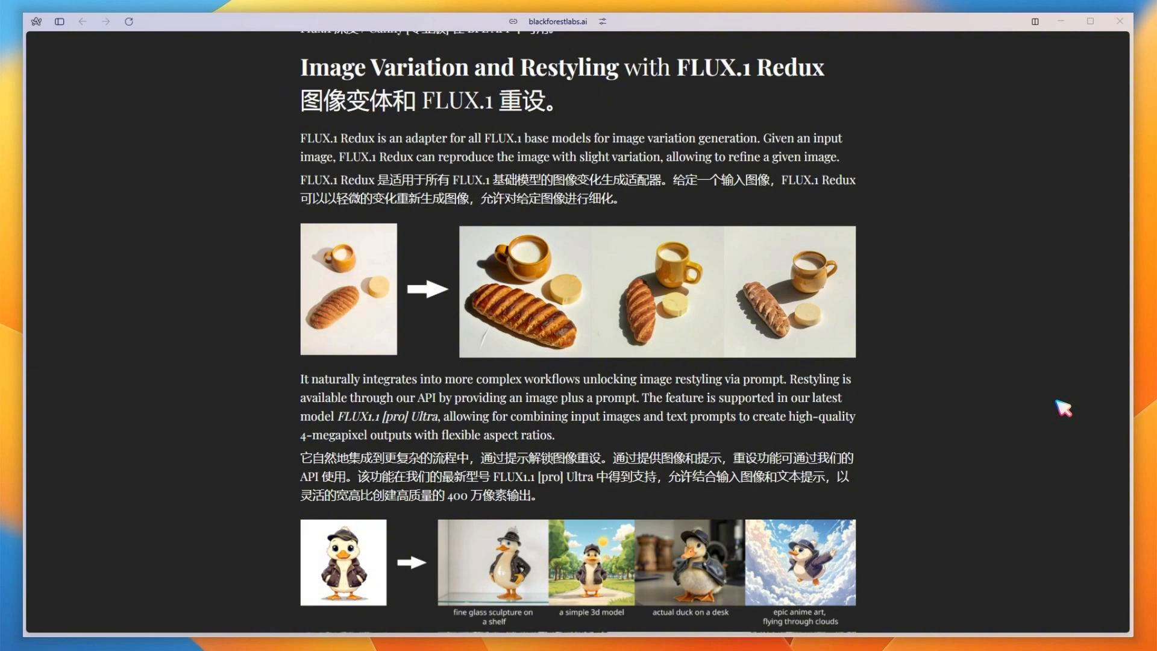
scroll(1064, 408, down, 6)
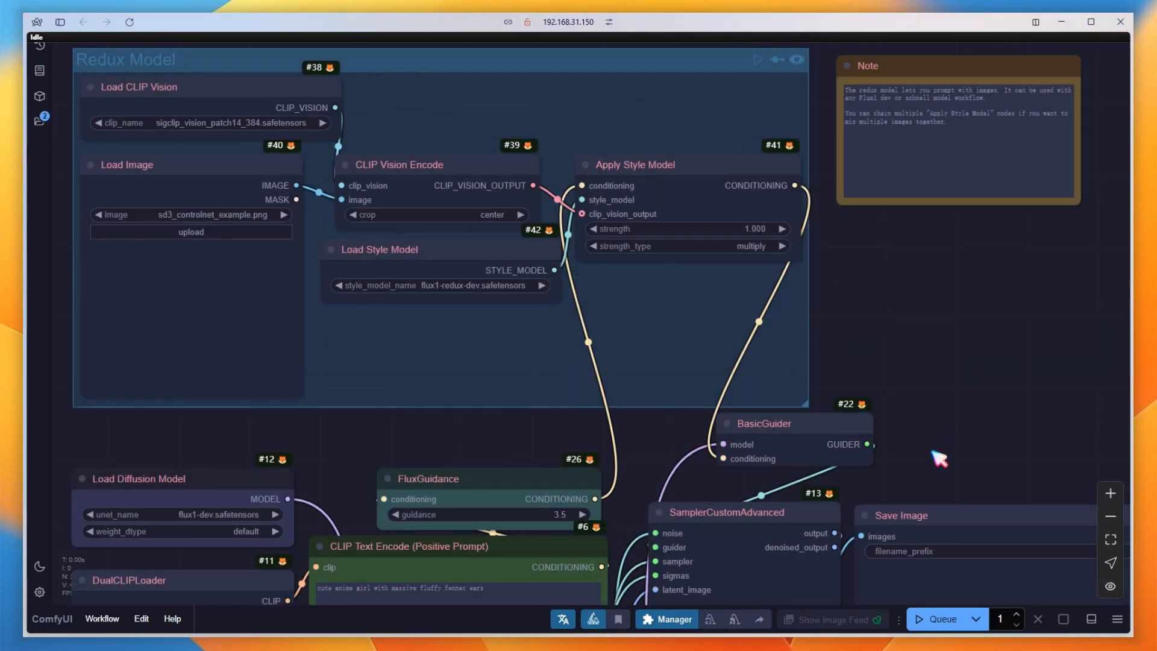
Look over the Redux workflow, from the Redux Model group down to the latent, noise, sampler and scheduler nodes.
scroll(955, 453, down, 1)
drag(958, 451, 947, 21)
drag(724, 507, 726, 327)
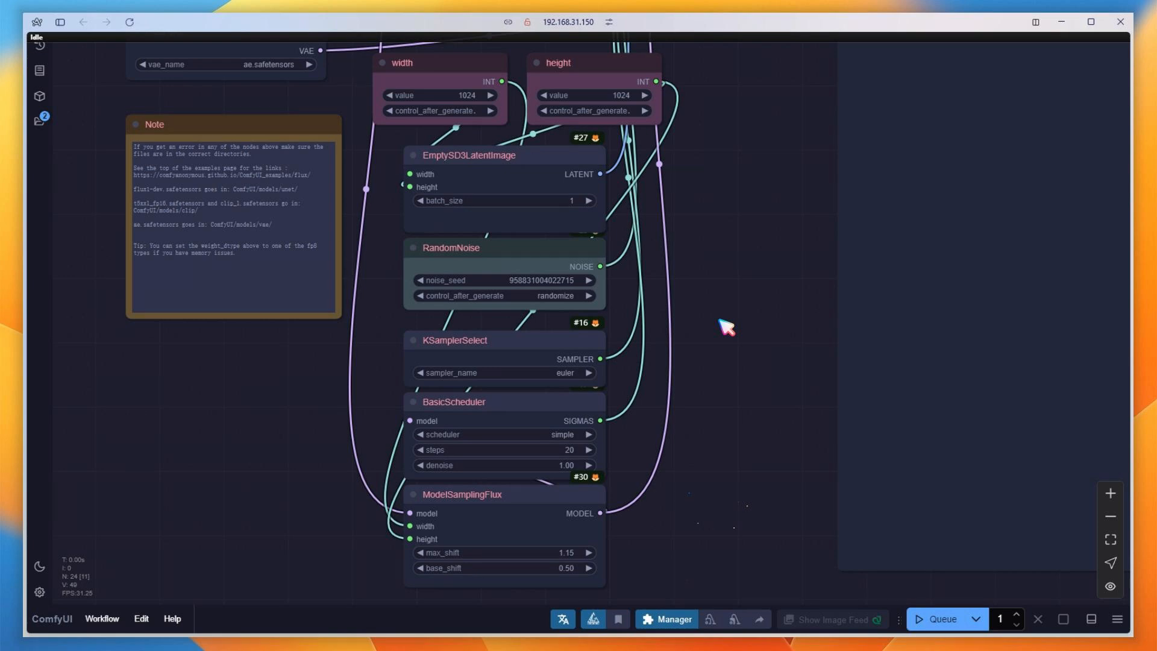
drag(721, 320, 748, 571)
drag(664, 109, 731, 537)
Load AnimateDiff_00063.png as the reference image and set the CLIP vision model to googlesiglip-so400m-patch14-384.safetensors.
click(239, 388)
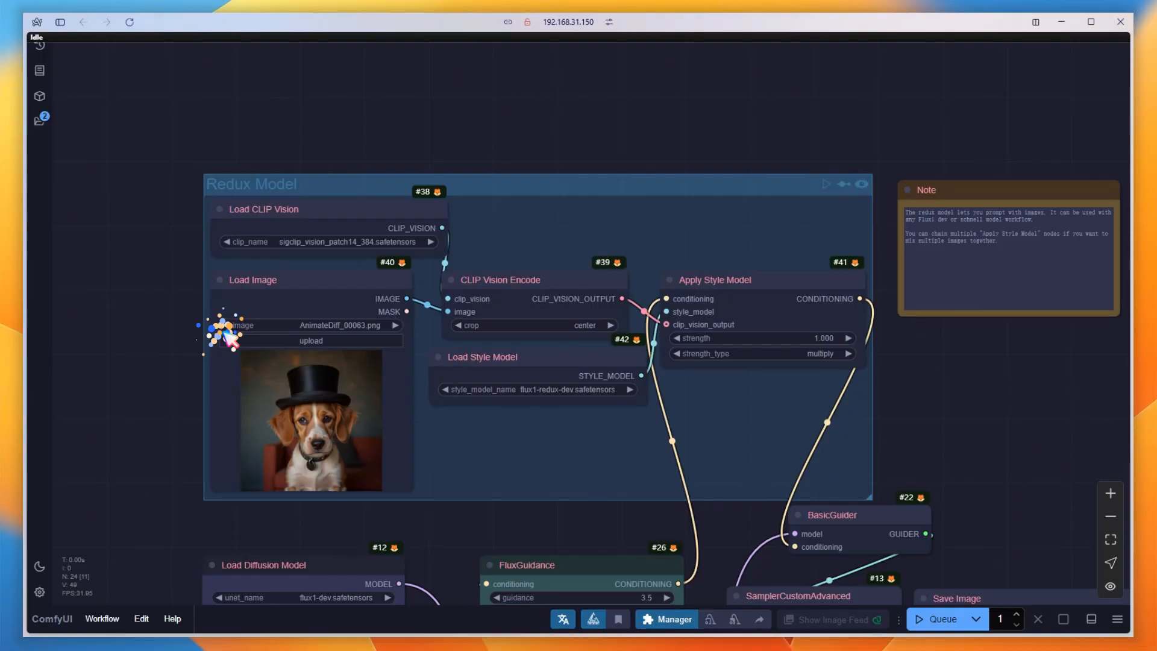
click(339, 245)
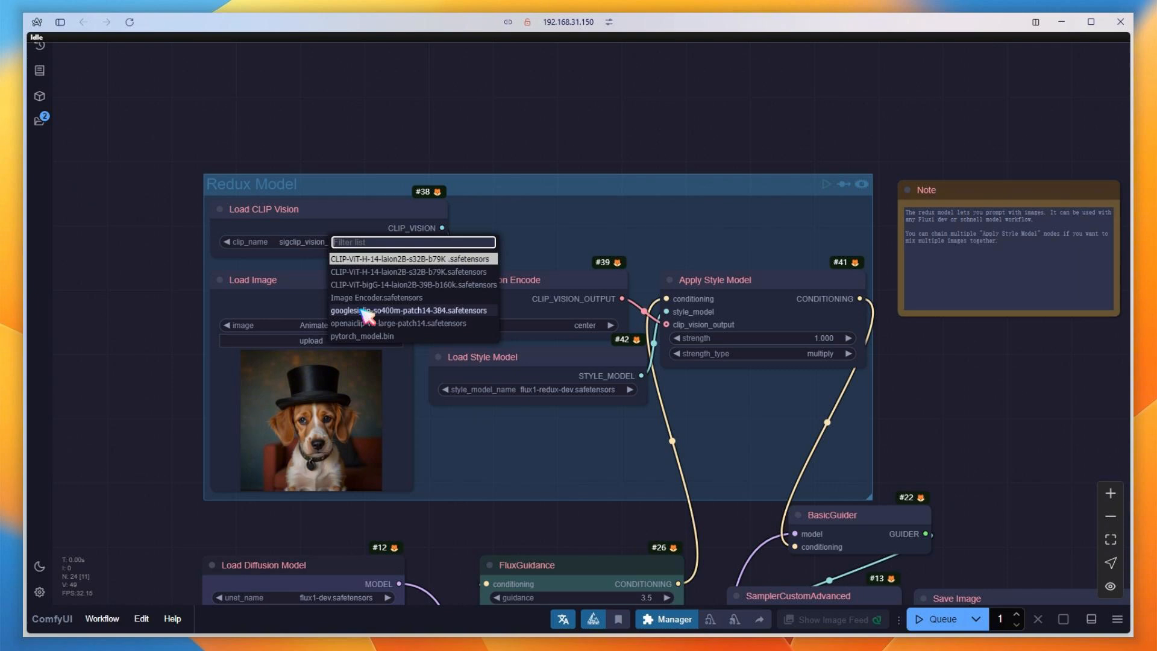
click(367, 311)
Set Load Diffusion Model to flux1-dev-fp8.safetensors with weight type fp8_e4m3fn.
scroll(403, 554, down, 5)
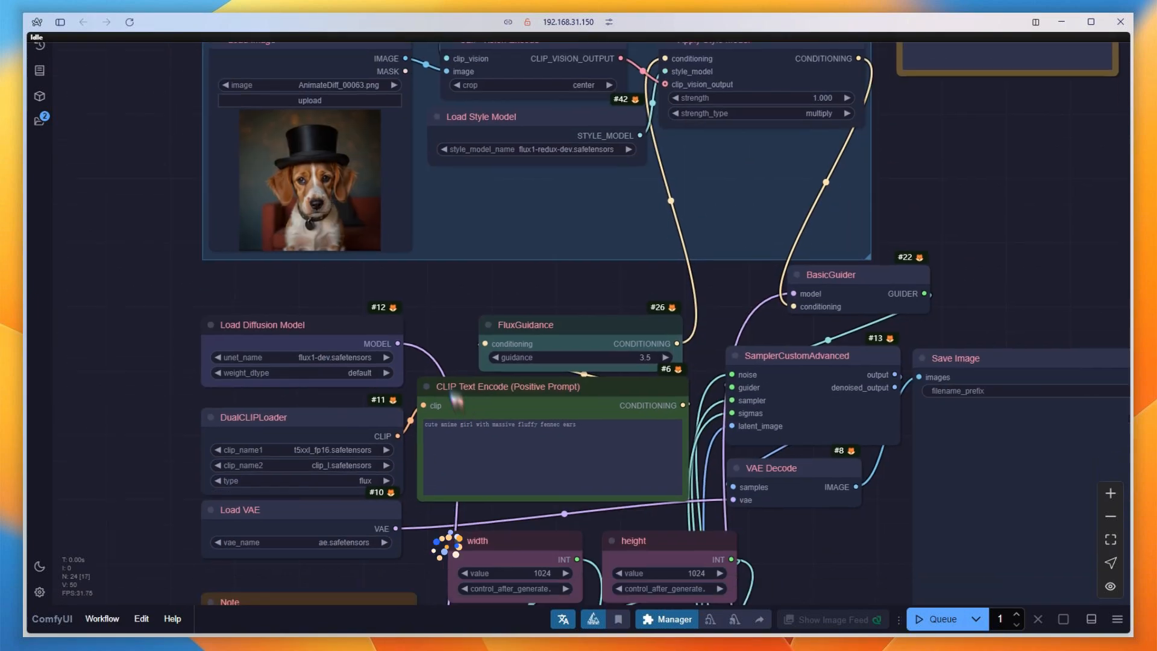
scroll(456, 399, down, 4)
click(352, 172)
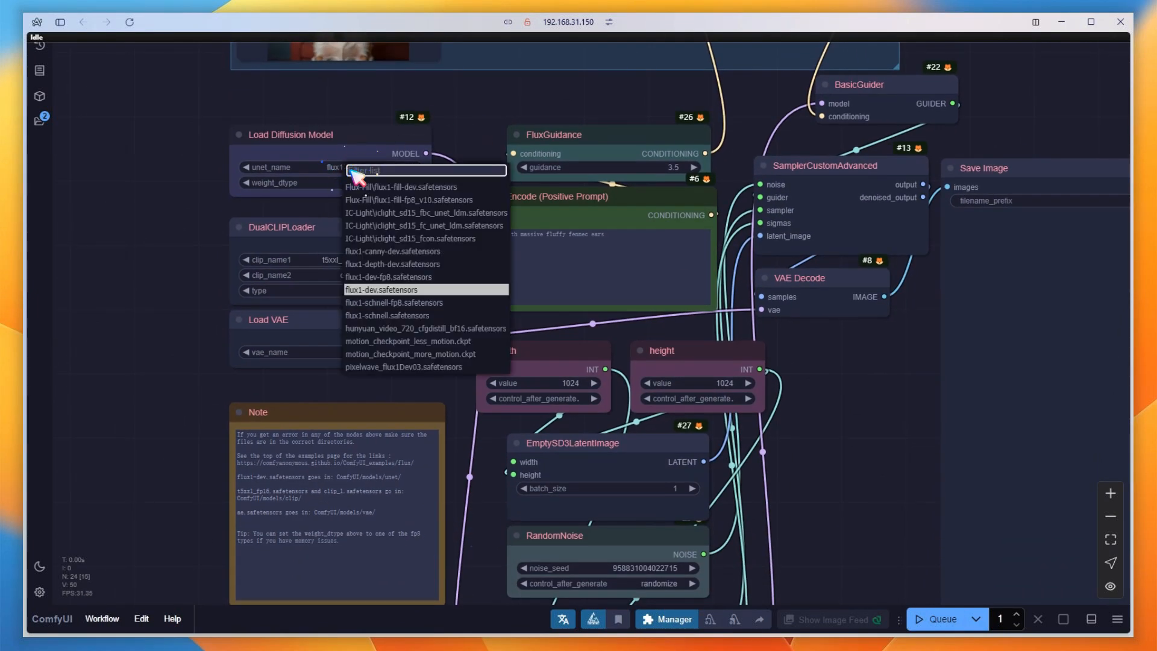
click(410, 277)
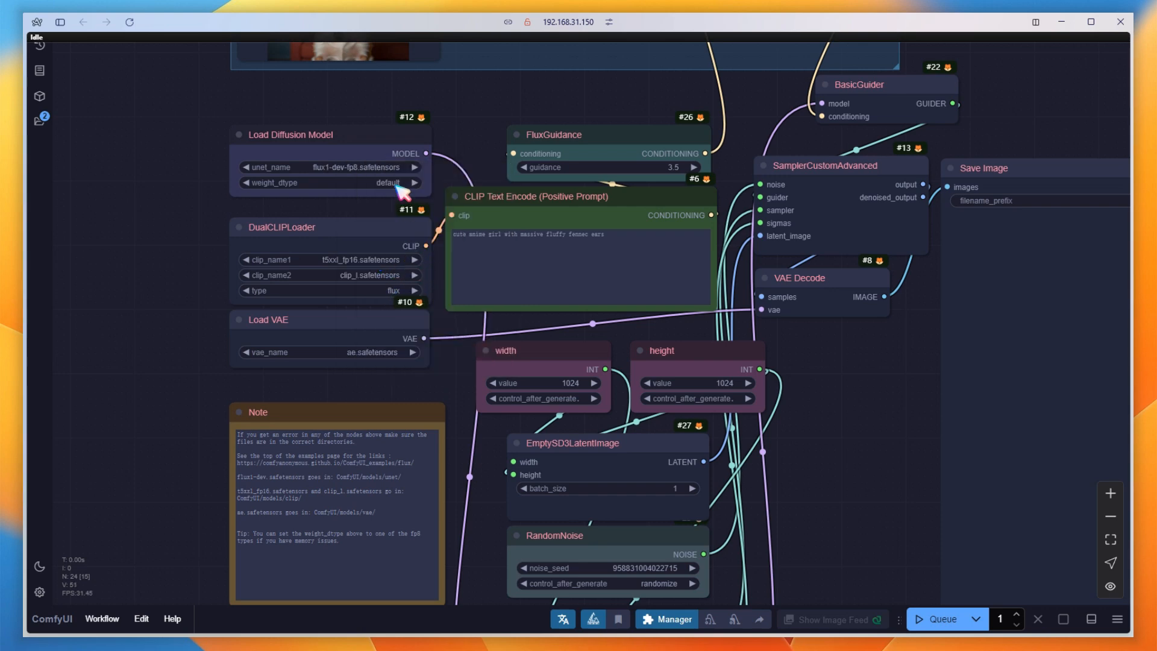
click(398, 184)
click(400, 198)
Choose t5xxl_fp8_e4m3fn.safetensors as the first DualCLIPLoader model and FLUX\ae.sft as the VAE.
click(381, 260)
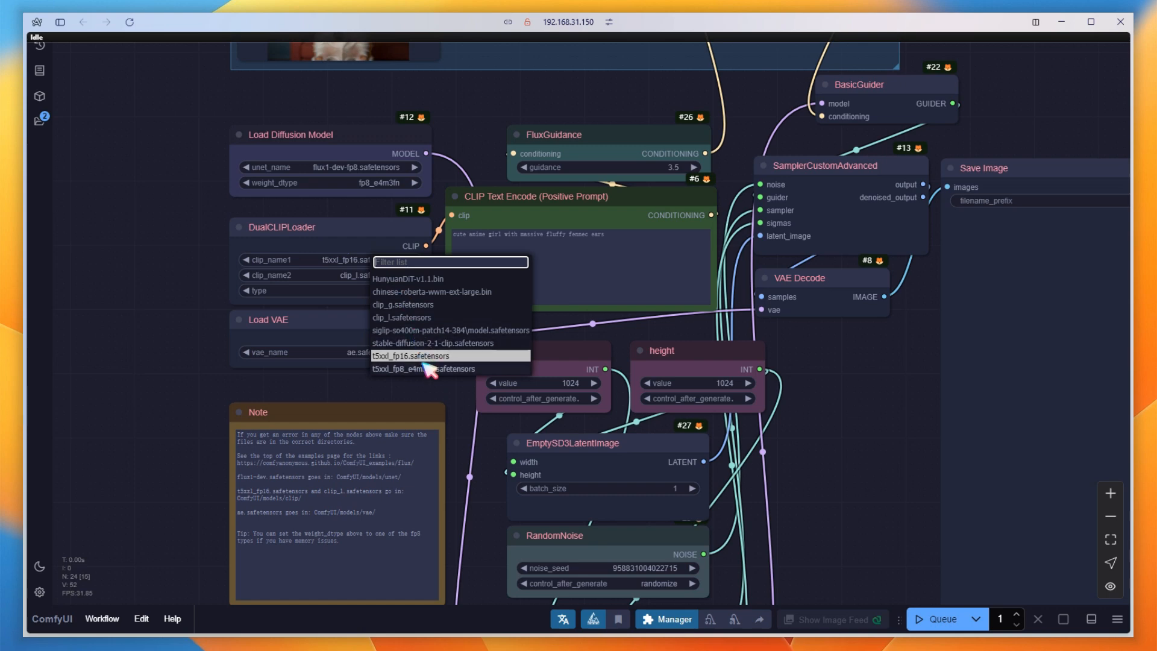
click(430, 369)
click(383, 355)
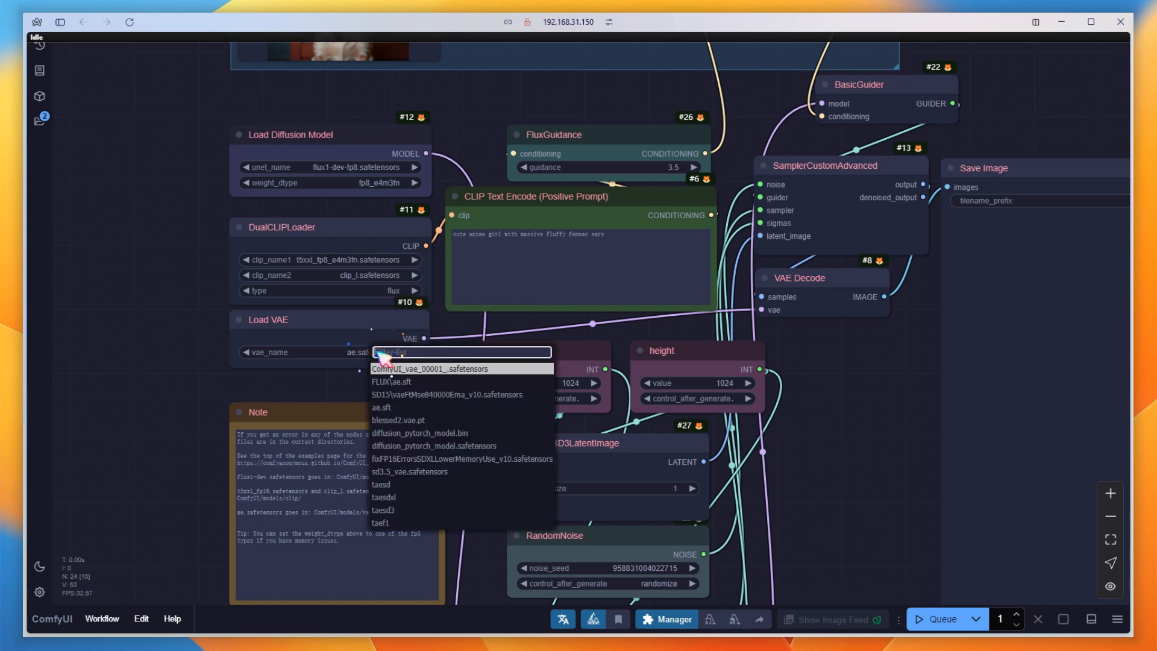
click(393, 381)
Clear the positive prompt text and queue the workflow.
click(642, 253)
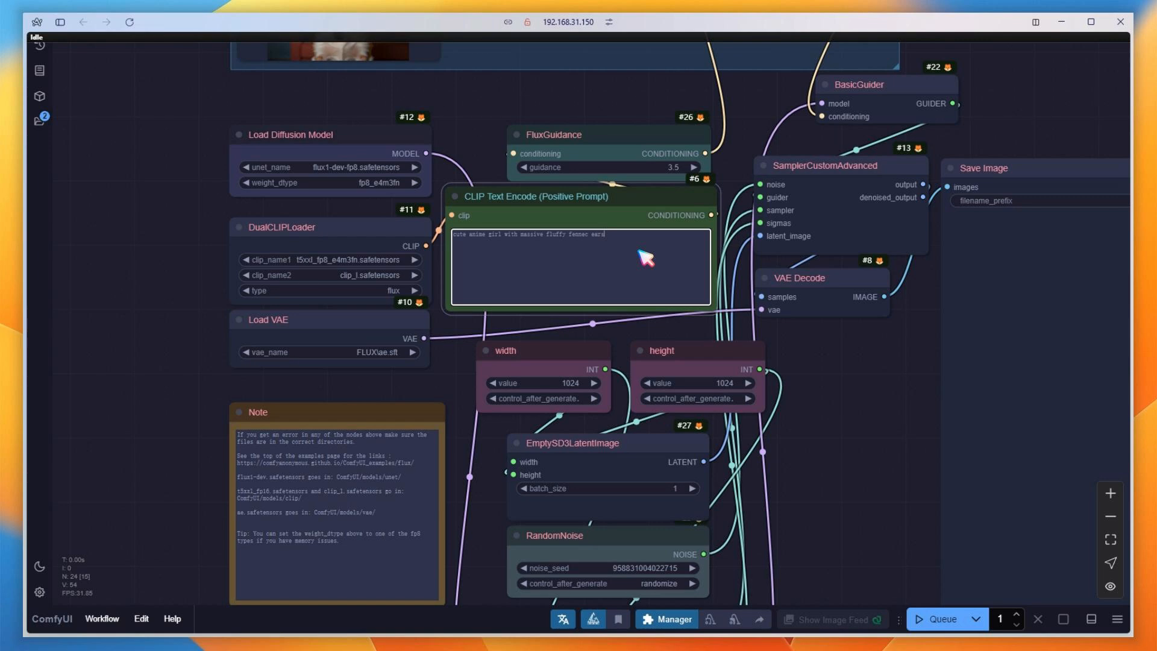
key(ctrl+a)
key(BackSpace)
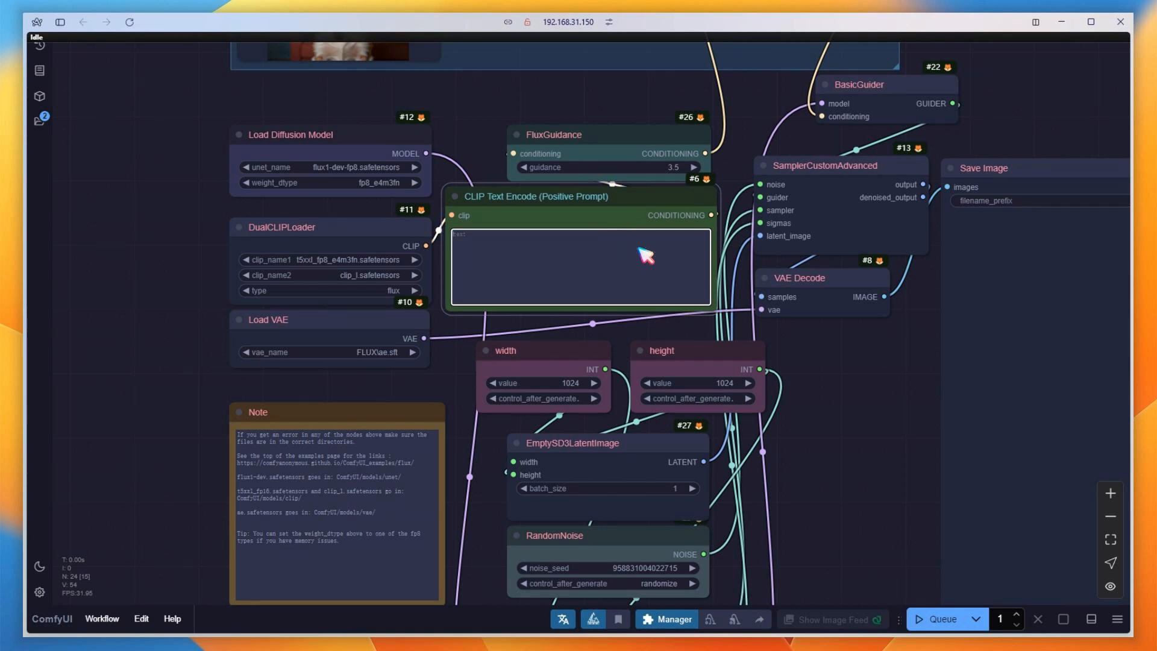
click(934, 619)
Place the Load Image and Save Image nodes side by side below the Redux note and shrink Save Image to a similar size.
scroll(844, 437, down, 5)
drag(842, 439, 507, 444)
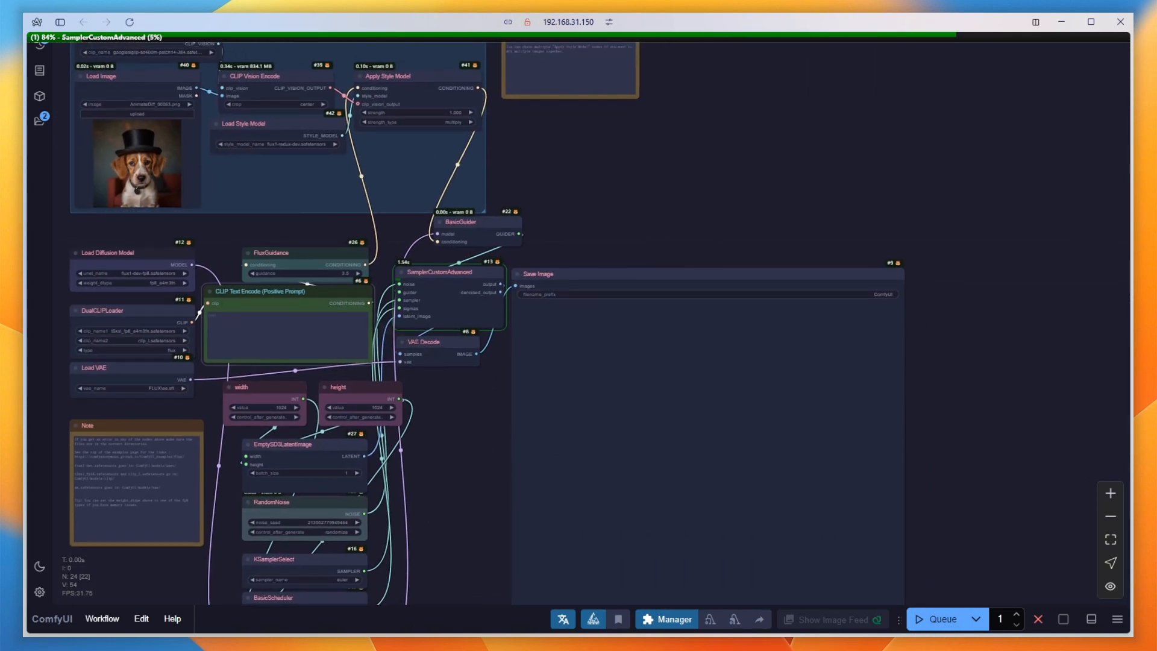
drag(117, 81, 571, 125)
drag(687, 278, 842, 117)
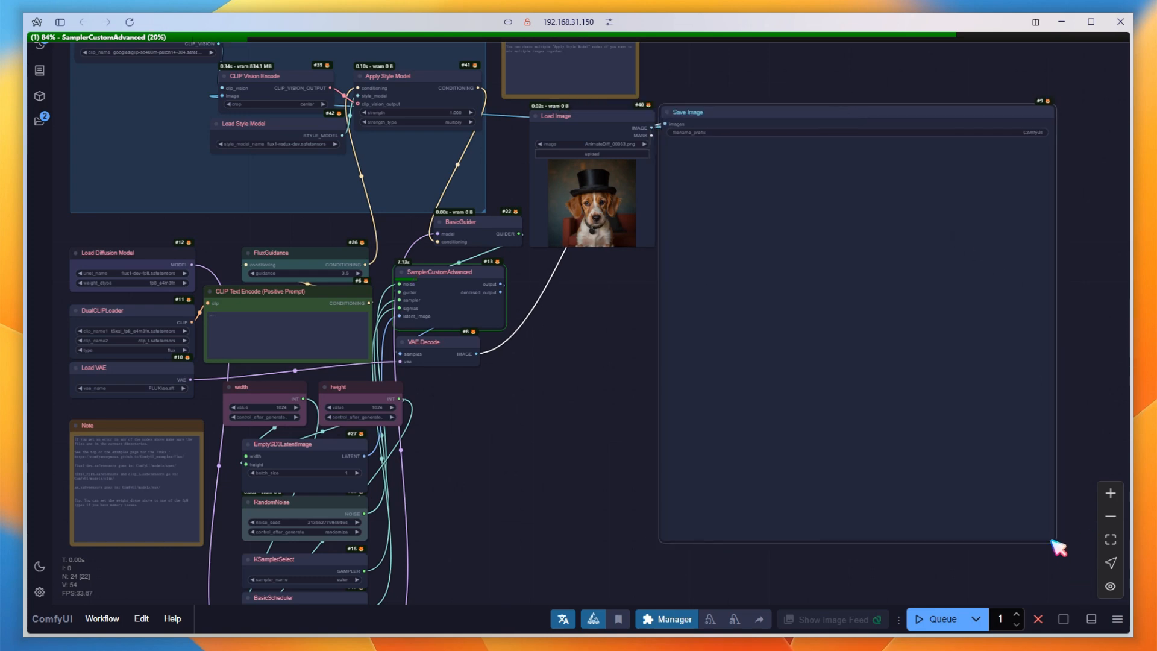
drag(1056, 544, 808, 244)
drag(856, 290, 856, 332)
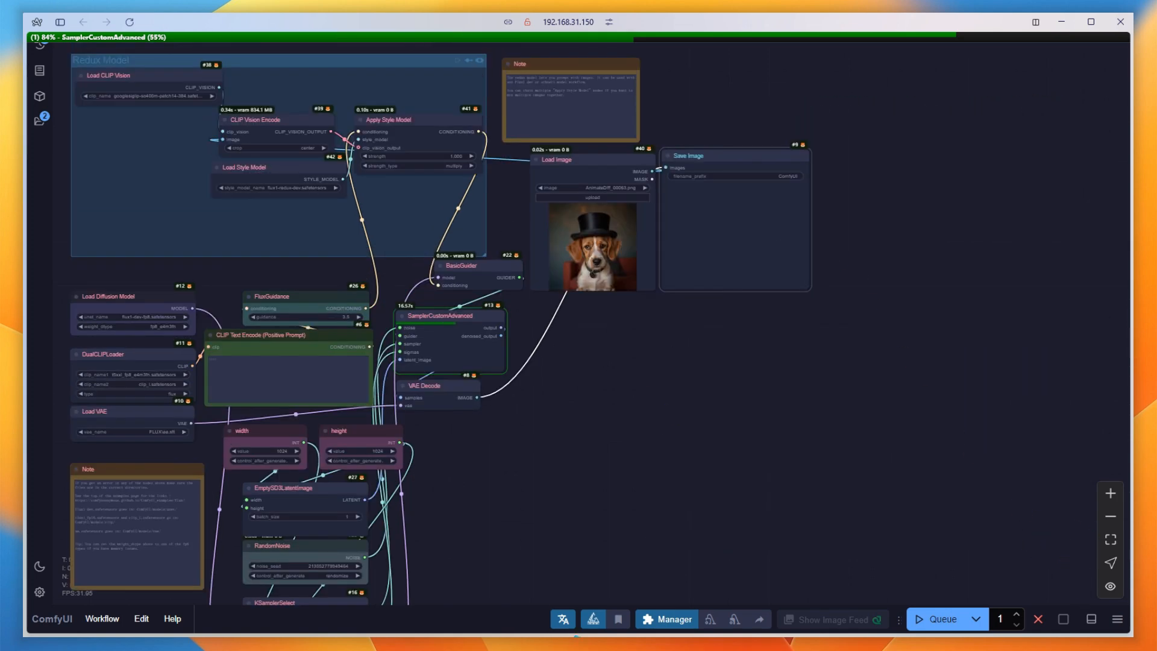
scroll(680, 285, up, 7)
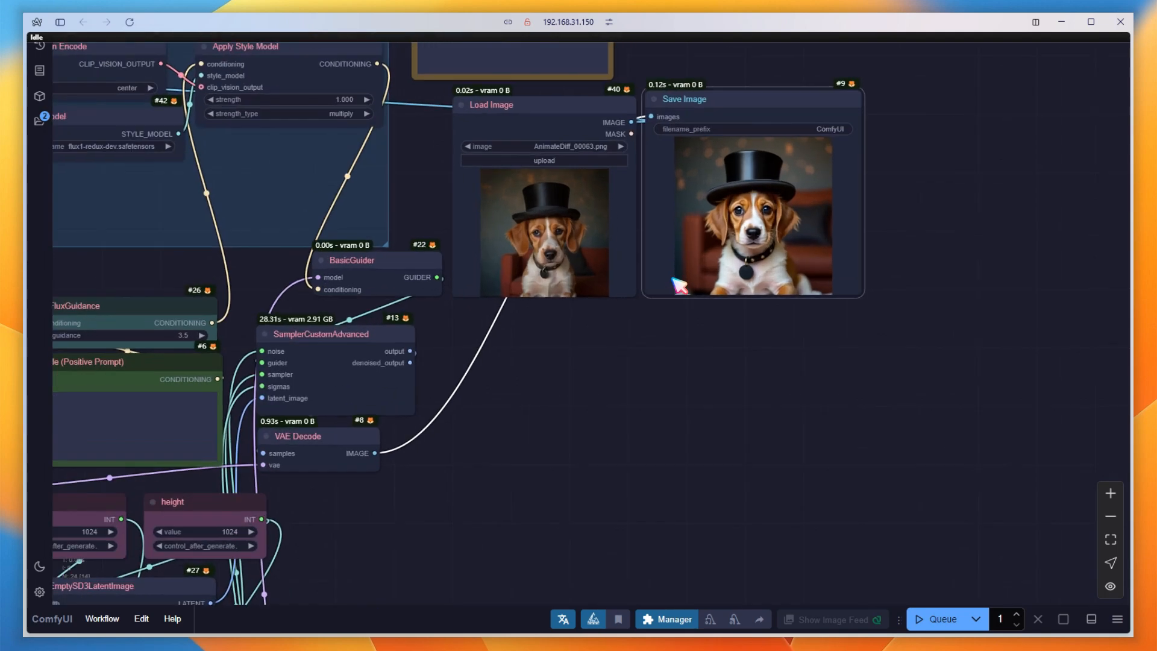
drag(644, 349, 647, 374)
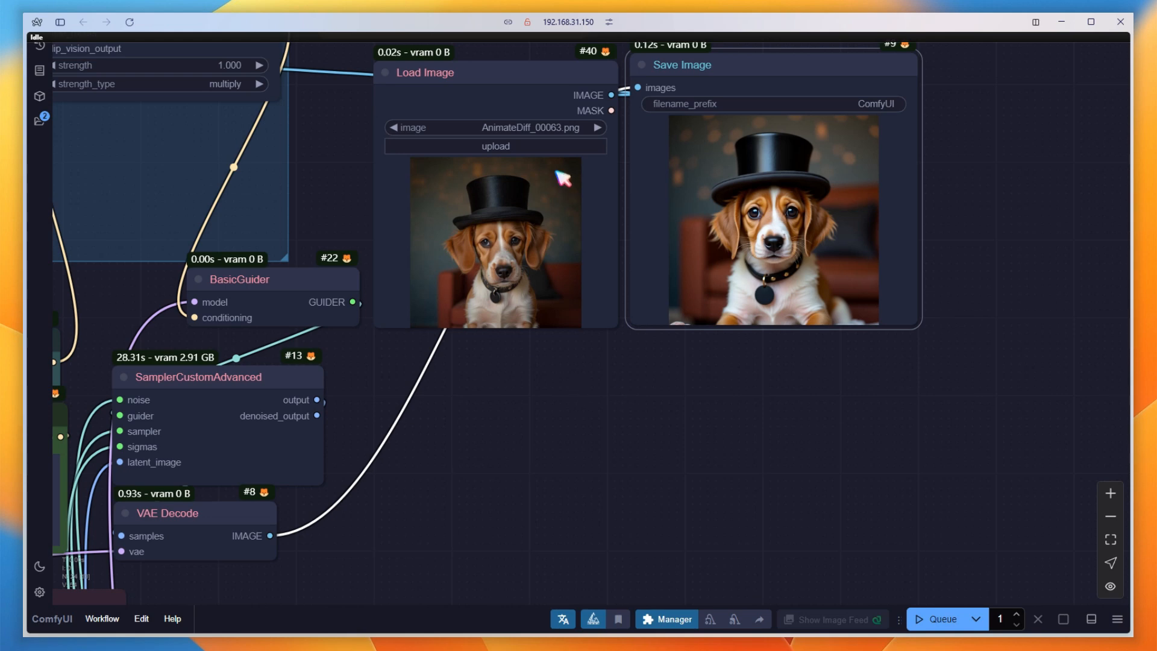
Load R1.png as the reference image and queue the workflow.
click(550, 129)
text(r1)
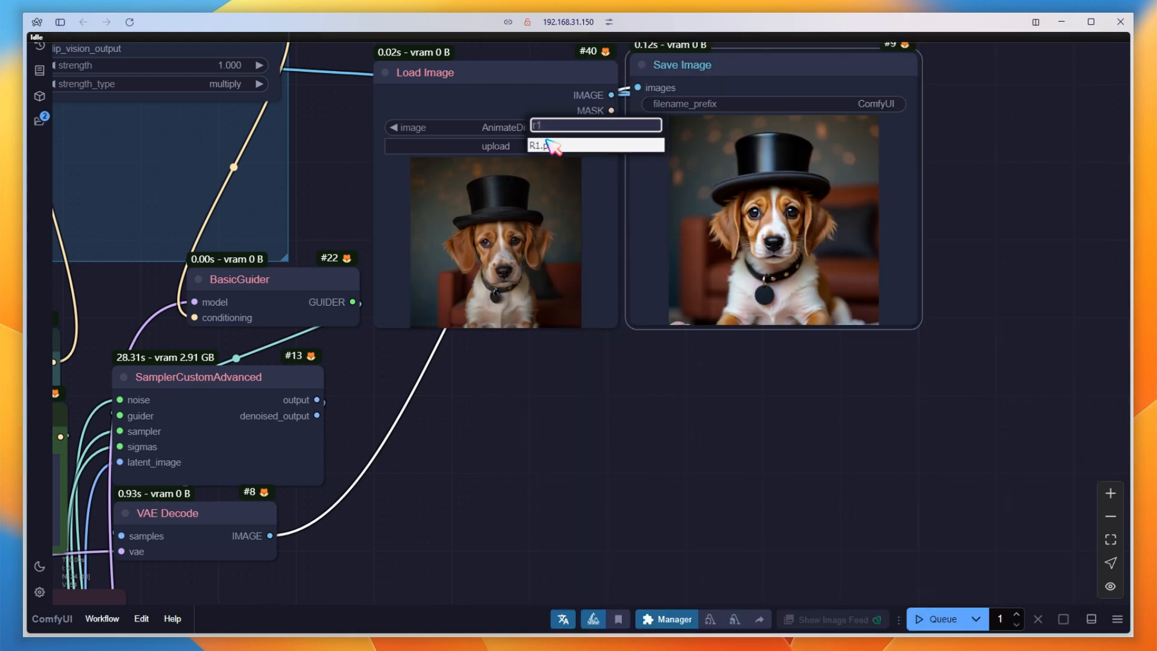
click(548, 146)
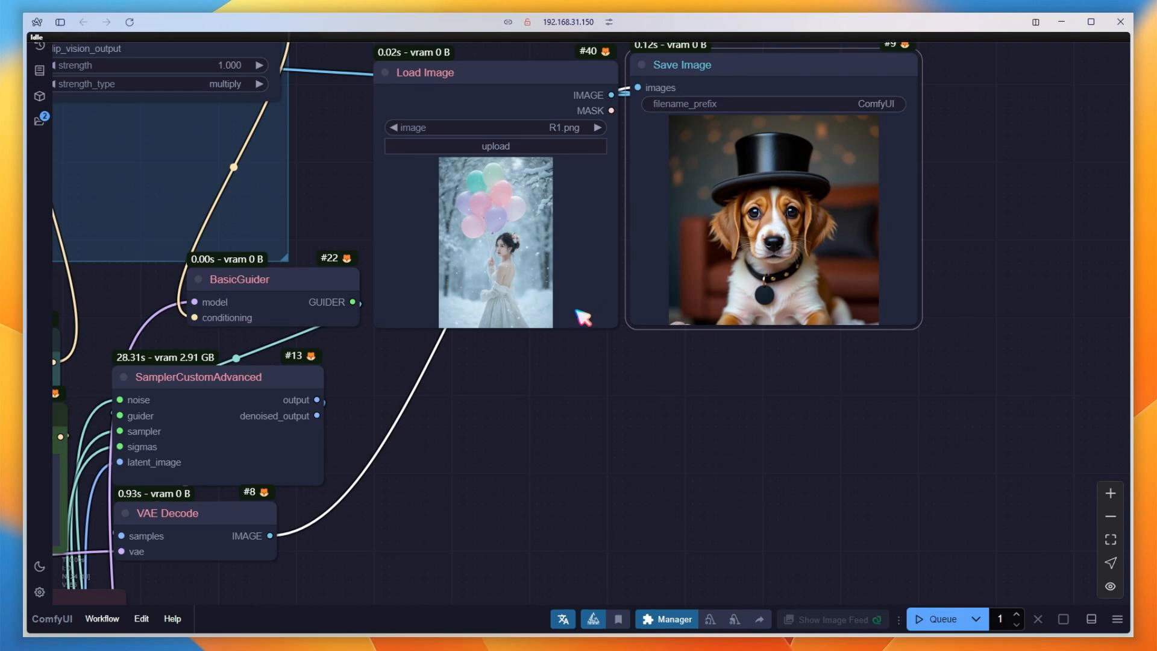
click(950, 623)
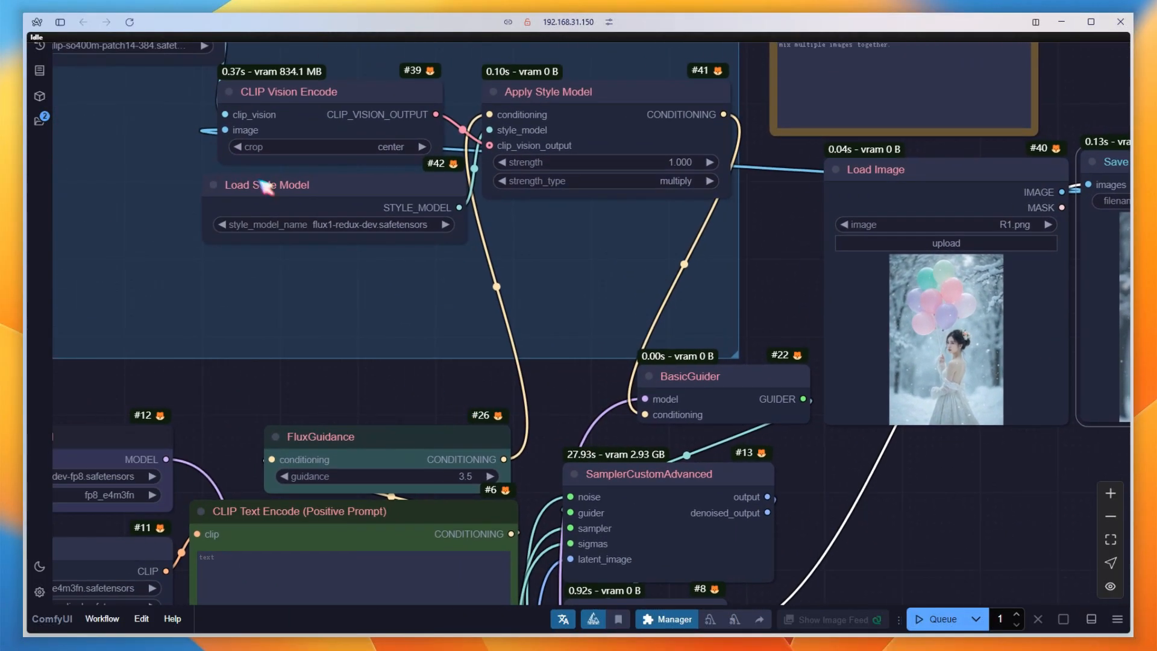
Set the CLIP Vision Encode crop to none and make the RandomNoise seed fixed, keeping the current seed value.
click(296, 158)
click(302, 160)
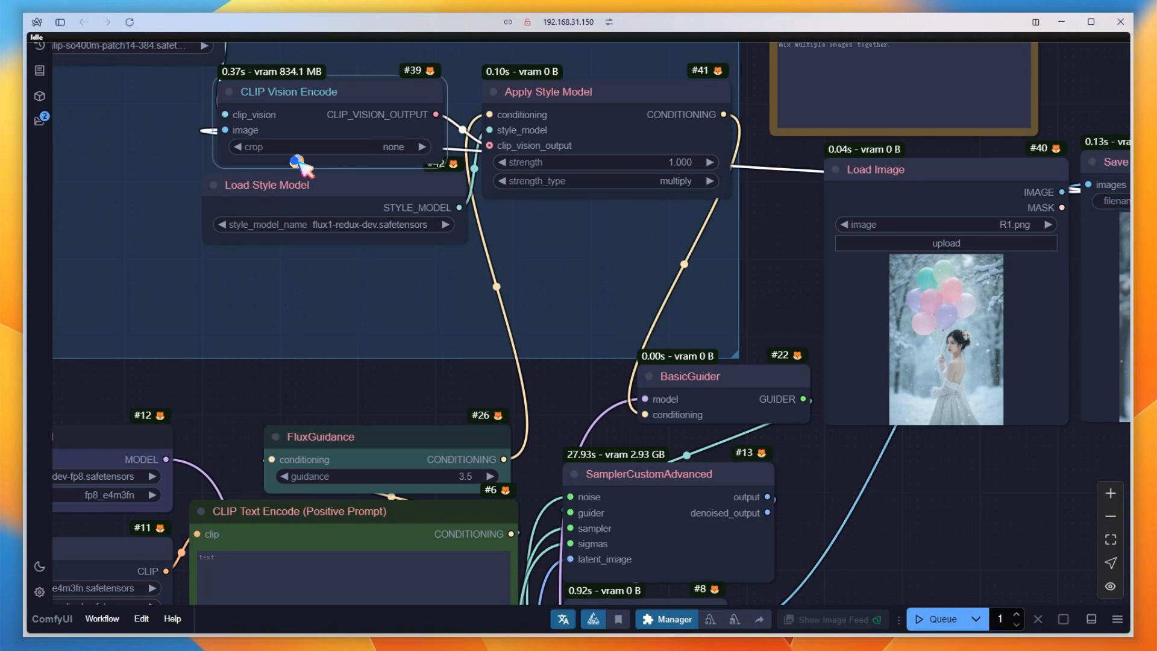
drag(896, 549, 943, 22)
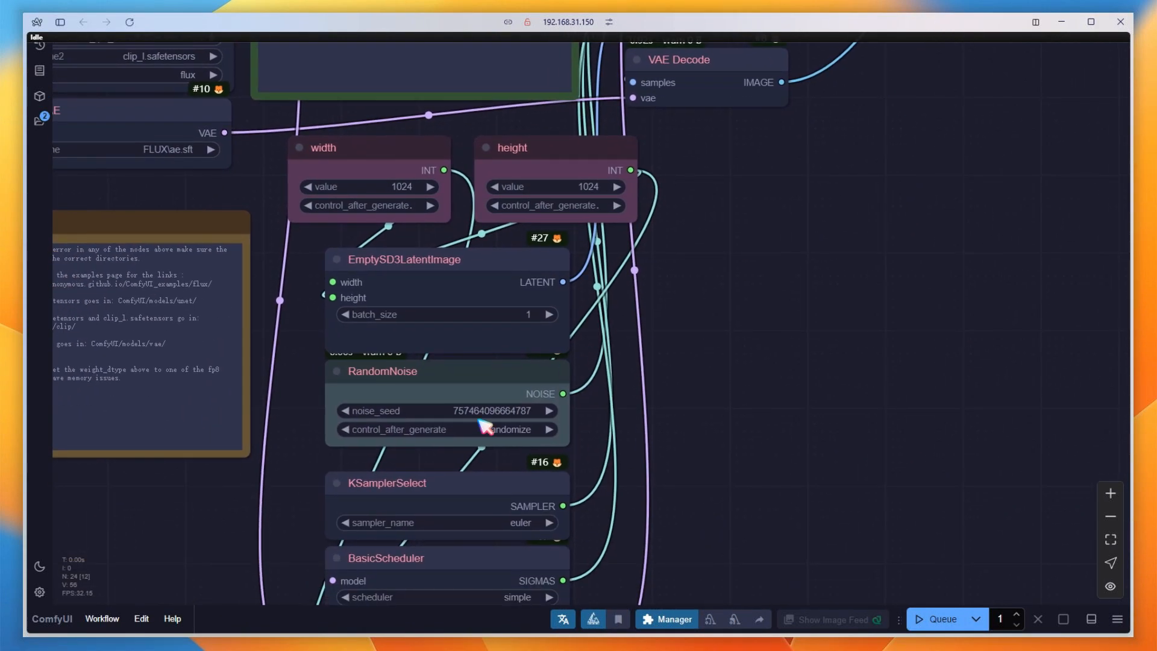
click(496, 429)
click(512, 419)
click(527, 413)
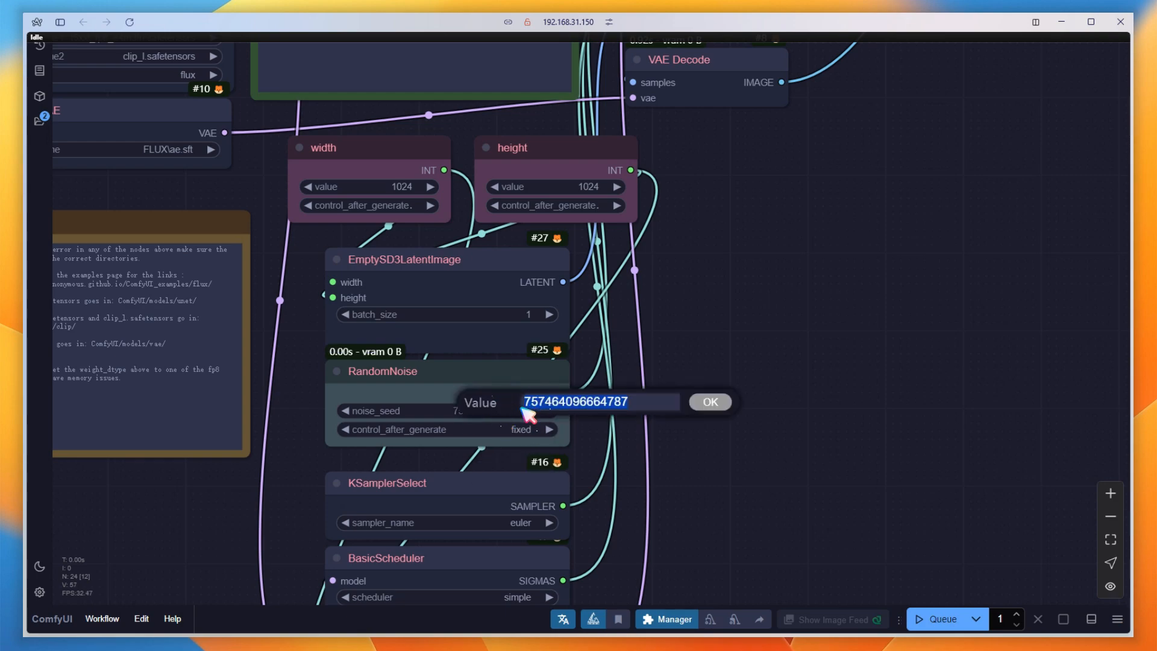
click(709, 406)
Add a second Save Image node beside the first, reroute the decoded image to it, and queue the workflow.
drag(1027, 161, 408, 630)
drag(818, 151, 812, 148)
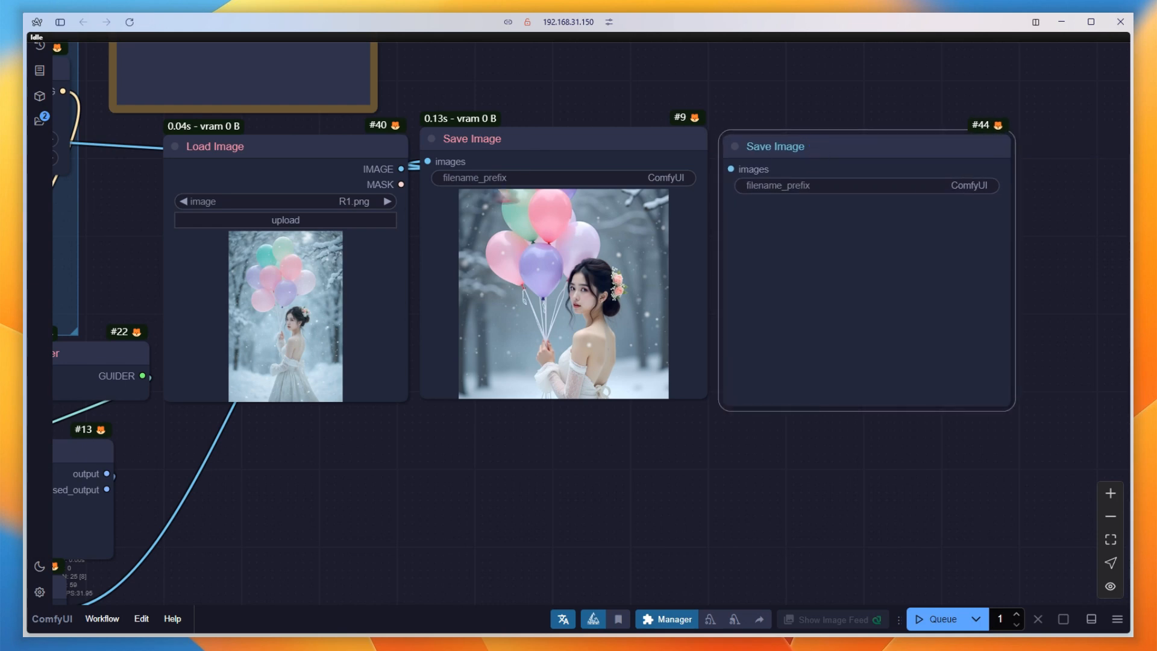
drag(428, 162, 804, 175)
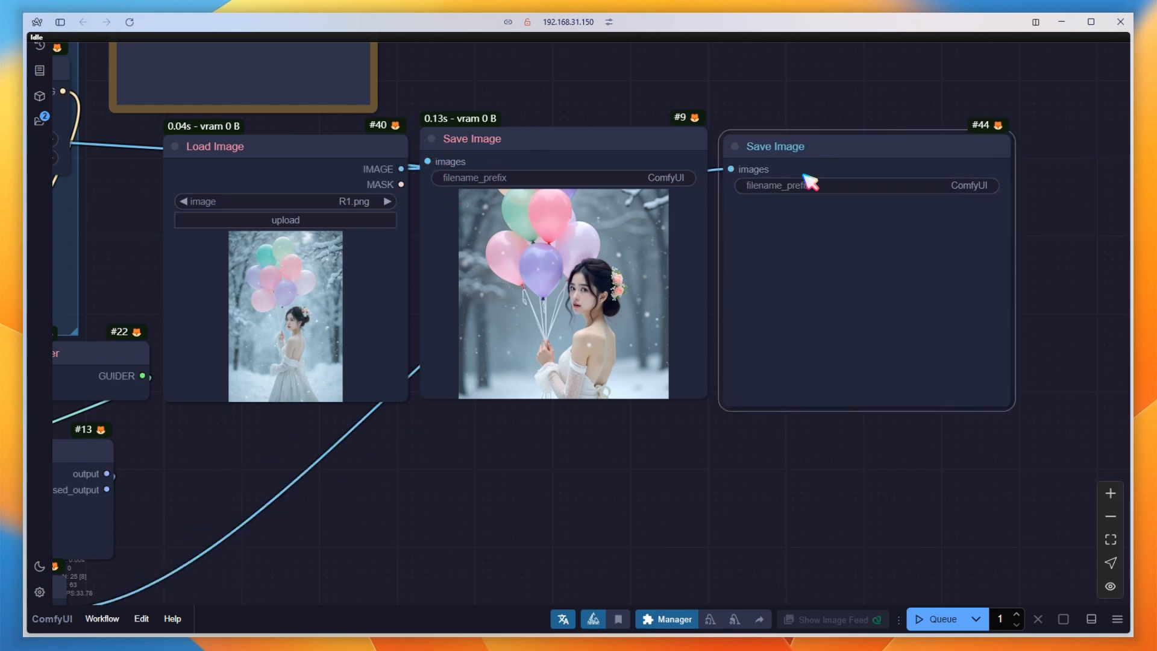
click(943, 619)
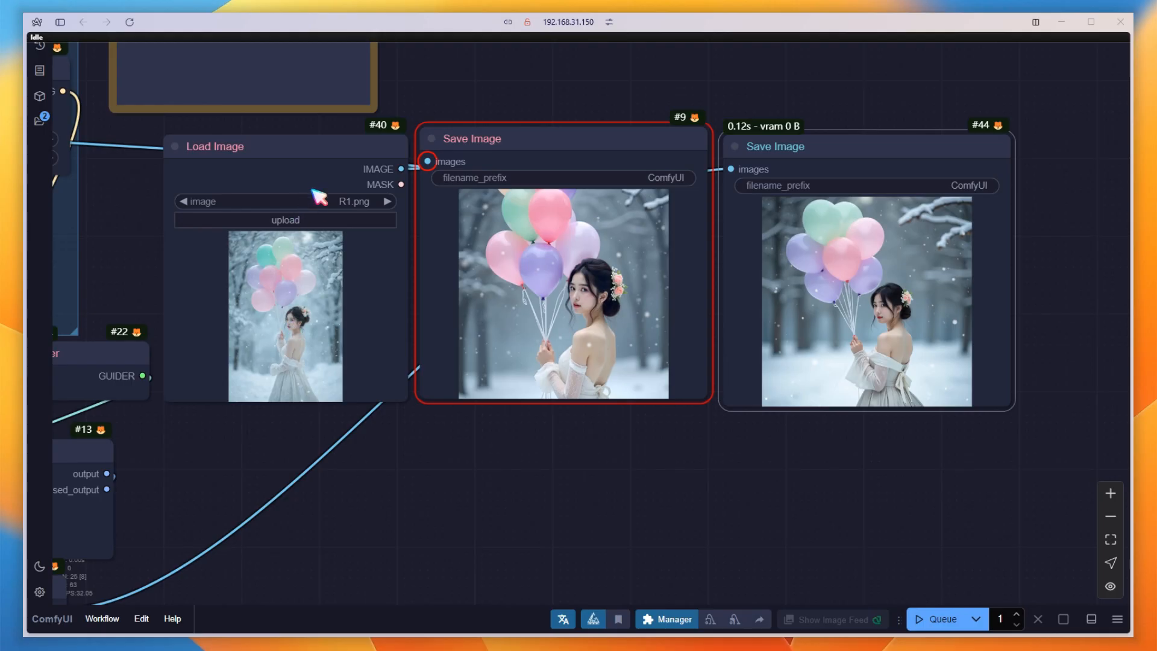
Queue the workflow with R2.png as the reference image and the CLIP Vision Encode crop set to center.
click(318, 199)
click(315, 227)
drag(233, 460, 865, 525)
click(295, 189)
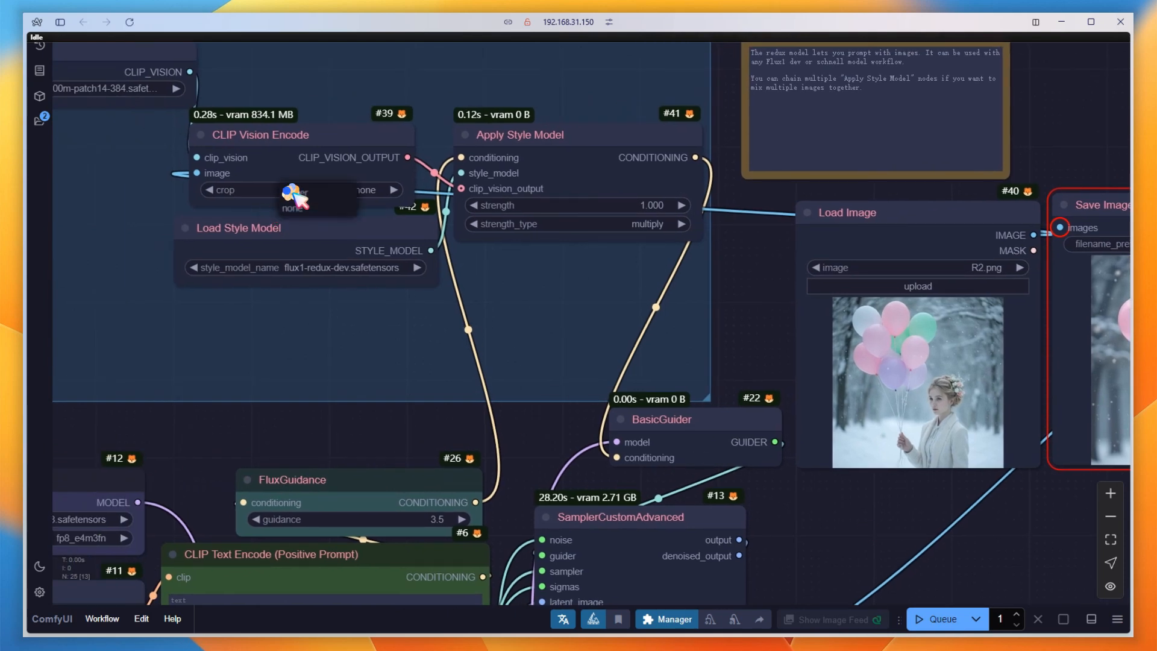
click(305, 202)
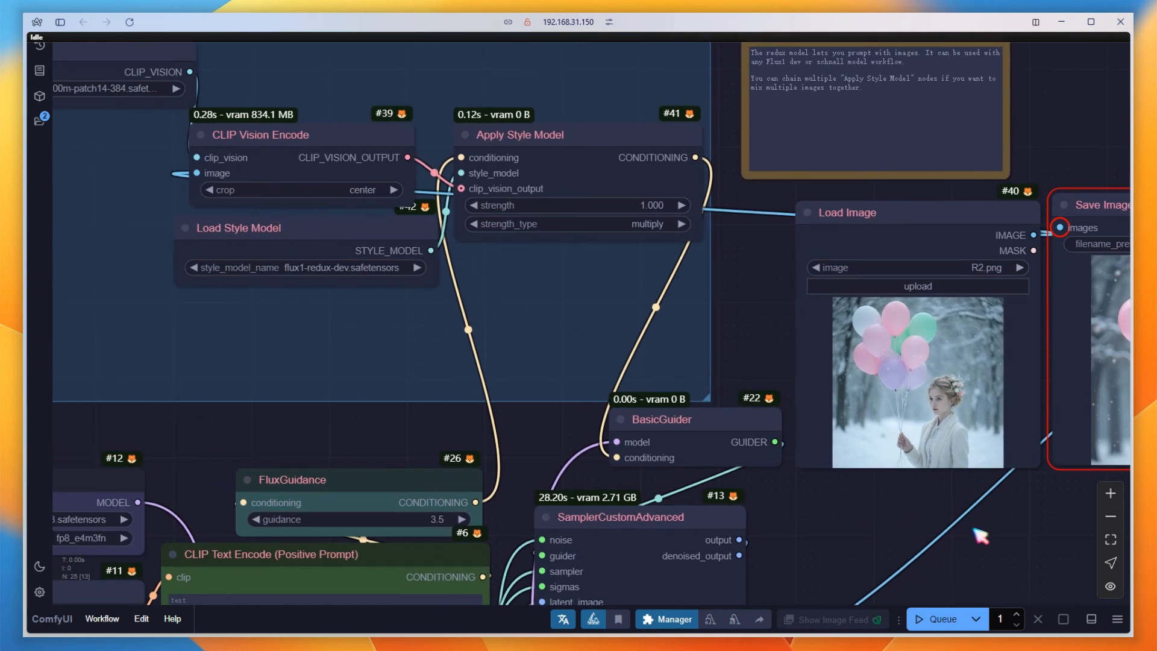
click(940, 619)
Delete the disconnected Save Image node and move the remaining one next to Load Image.
drag(1048, 551, 413, 509)
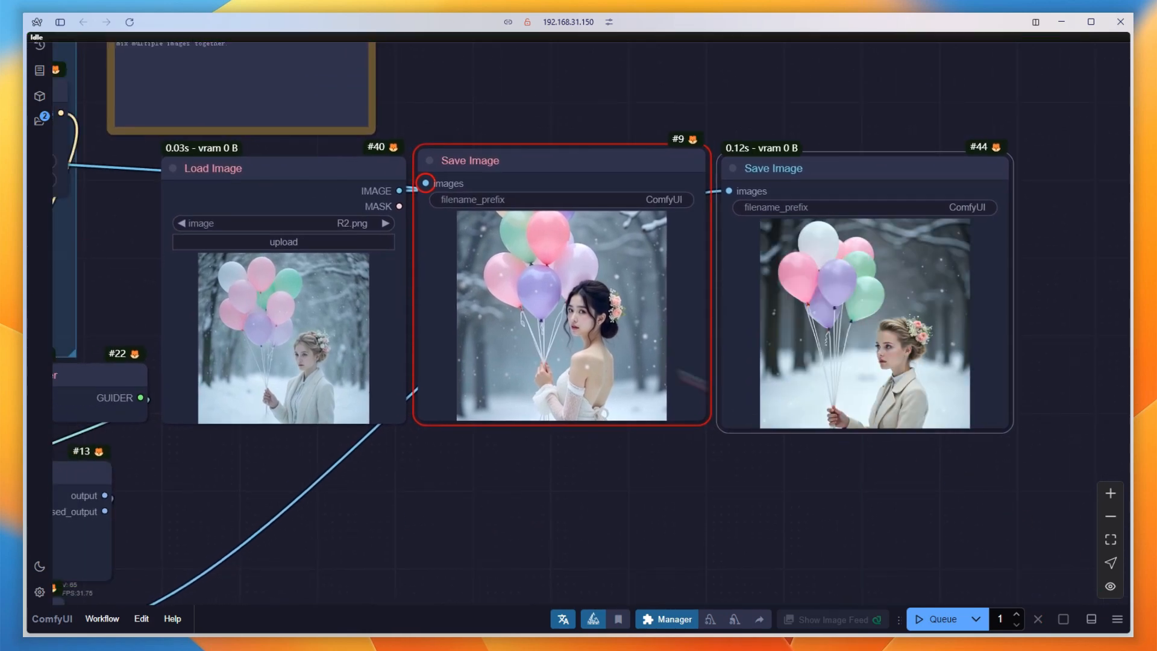
click(593, 164)
key(Delete)
drag(793, 171, 486, 178)
Add a Florence2Run node in the empty area beside the Load Diffusion Model and DualCLIPLoader nodes.
drag(355, 496, 667, 458)
drag(434, 565, 1091, 434)
drag(211, 345, 553, 341)
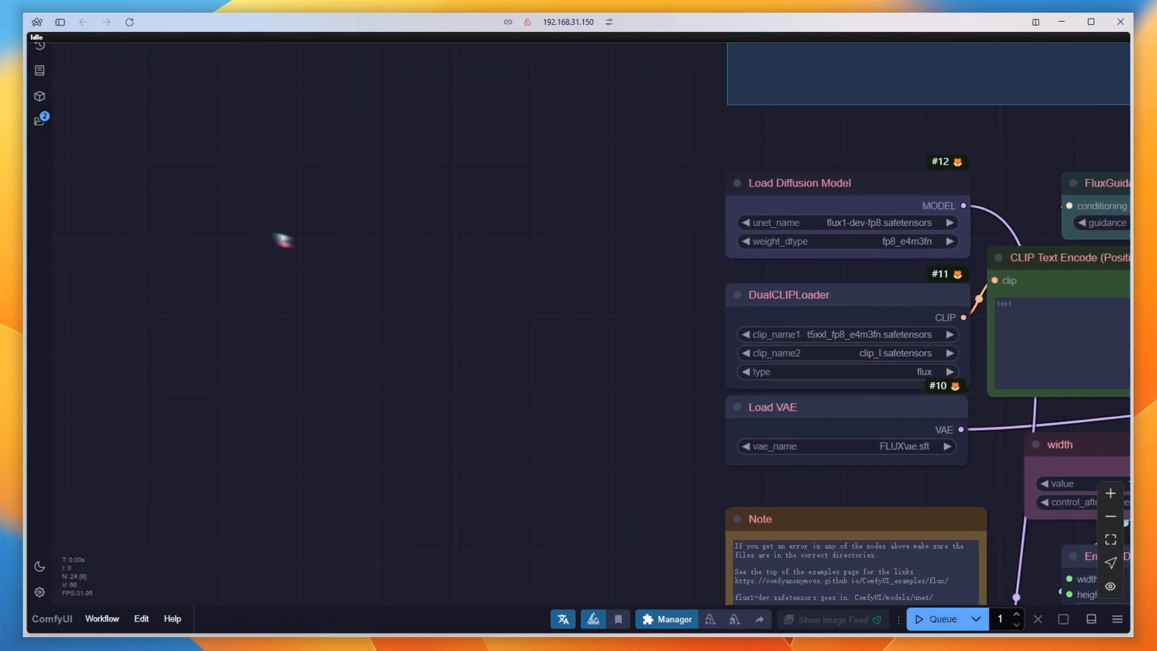
double_click(310, 241)
text(floren)
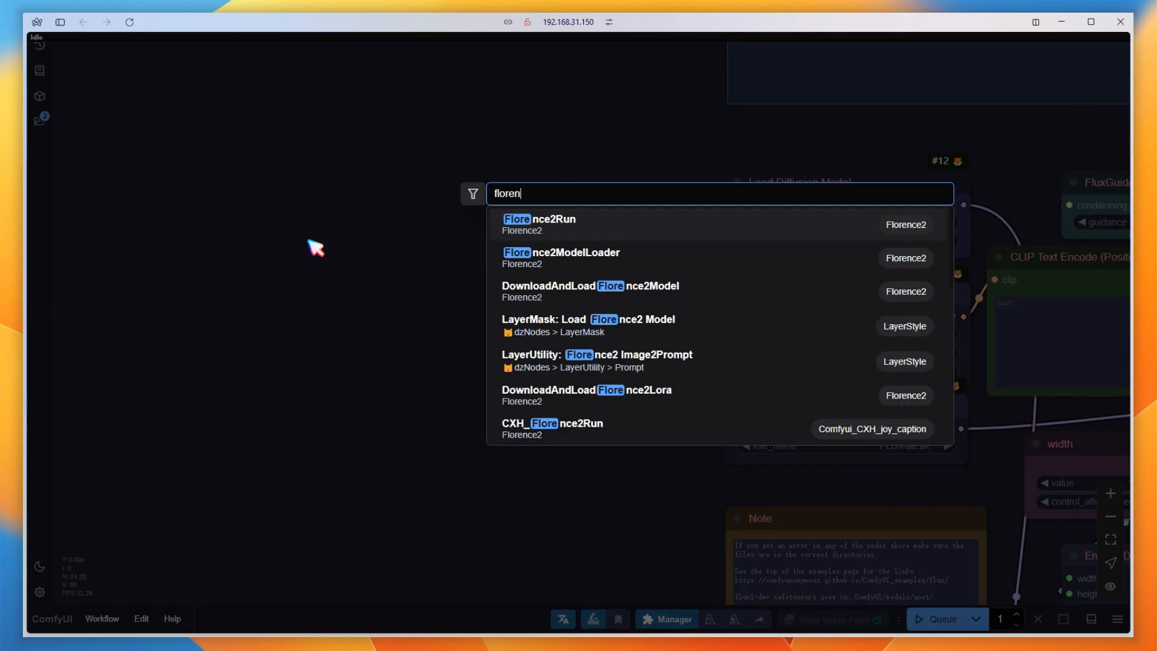
click(558, 225)
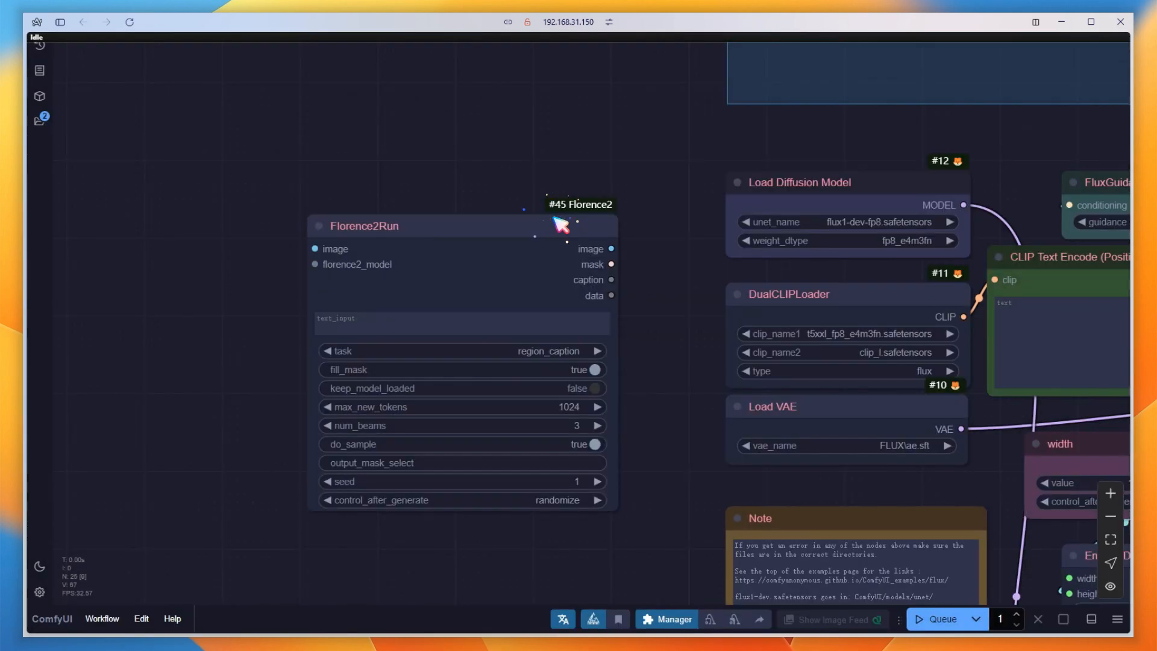
drag(553, 224, 623, 232)
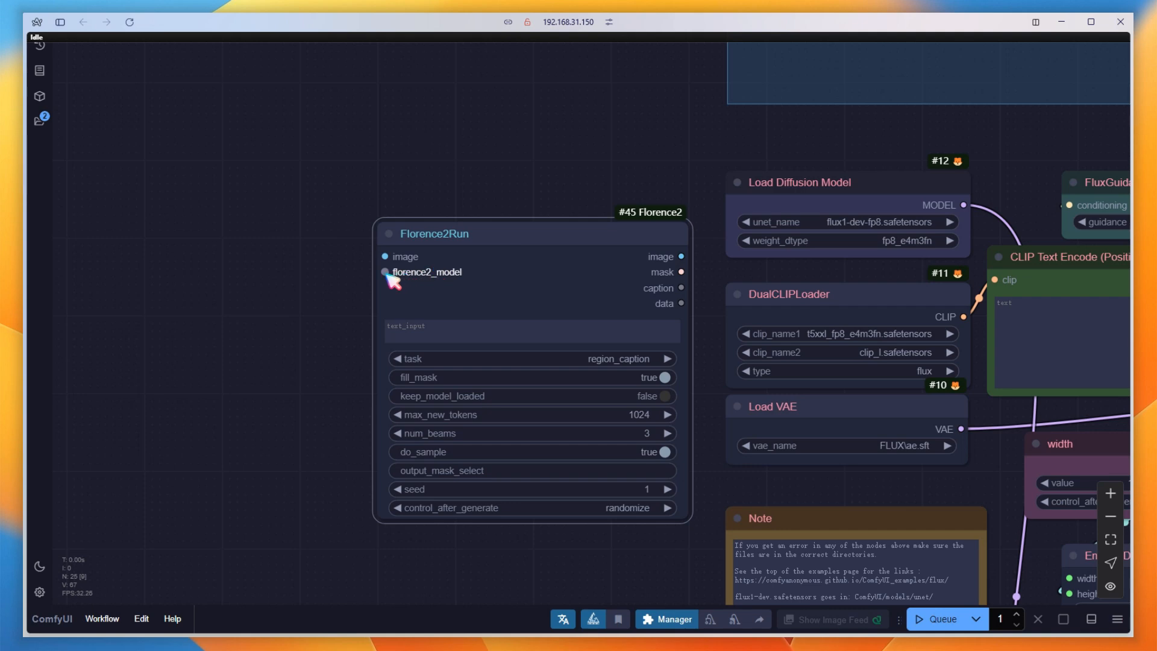
Feed Florence2Run from a new DownloadAndLoadFlorence2Model node using MiaoshouAI/Florence-2-base-PromptGen-v2.0, and set the Florence2Run task to more_detailed_caption.
drag(386, 273, 173, 154)
click(282, 267)
click(224, 173)
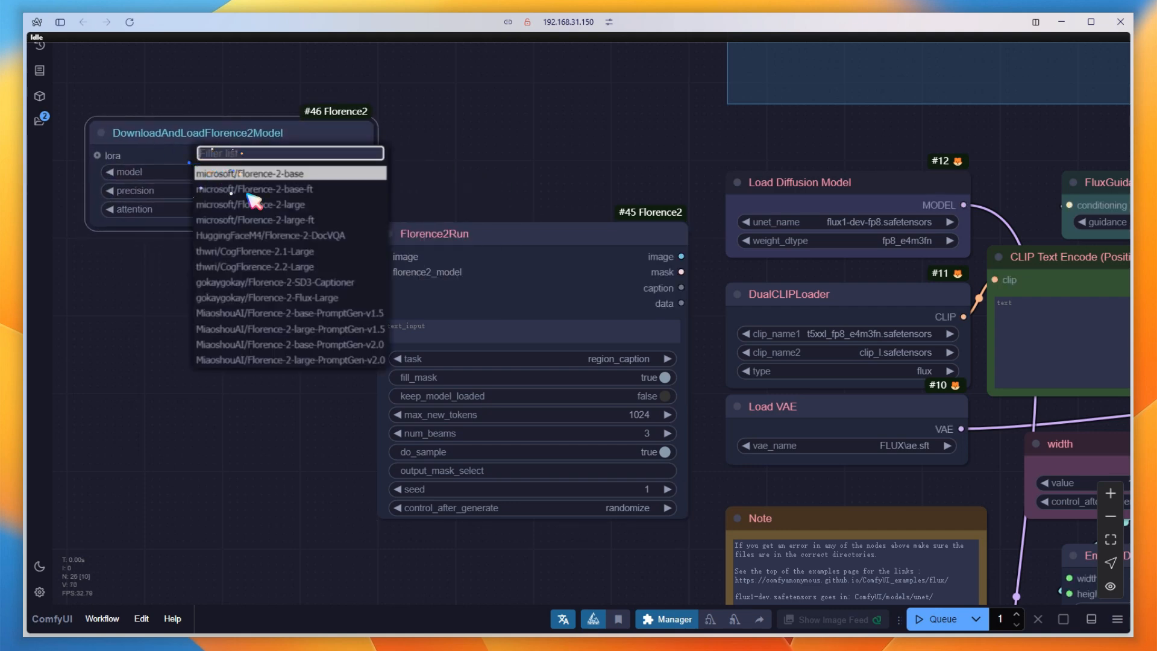
click(310, 351)
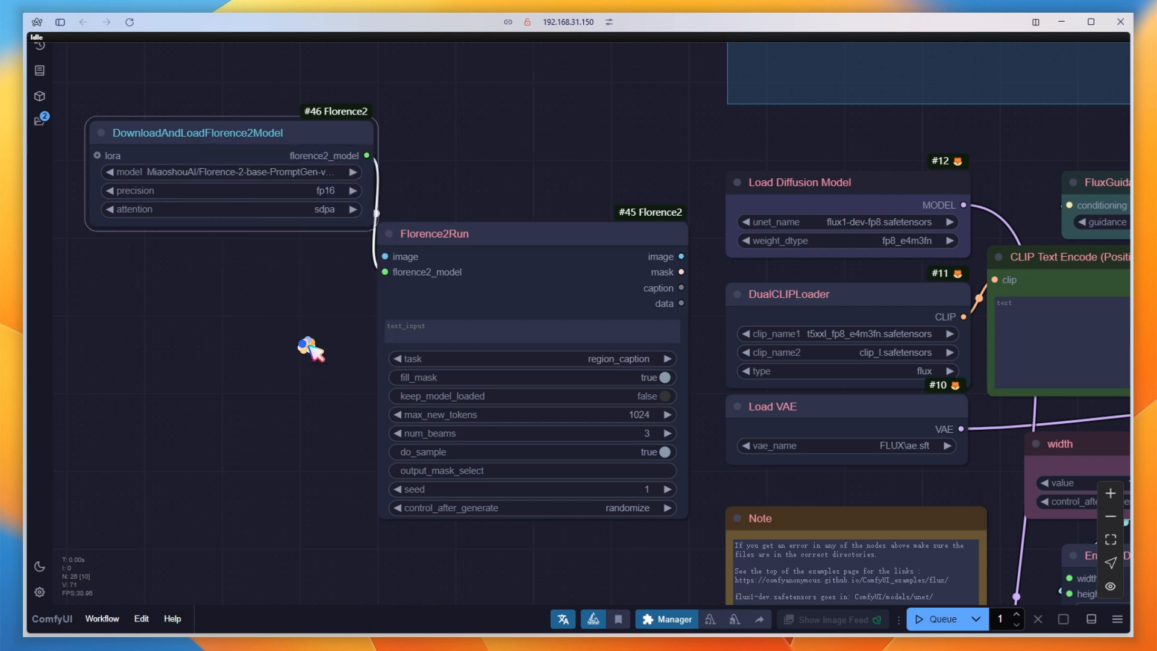
click(582, 370)
click(616, 438)
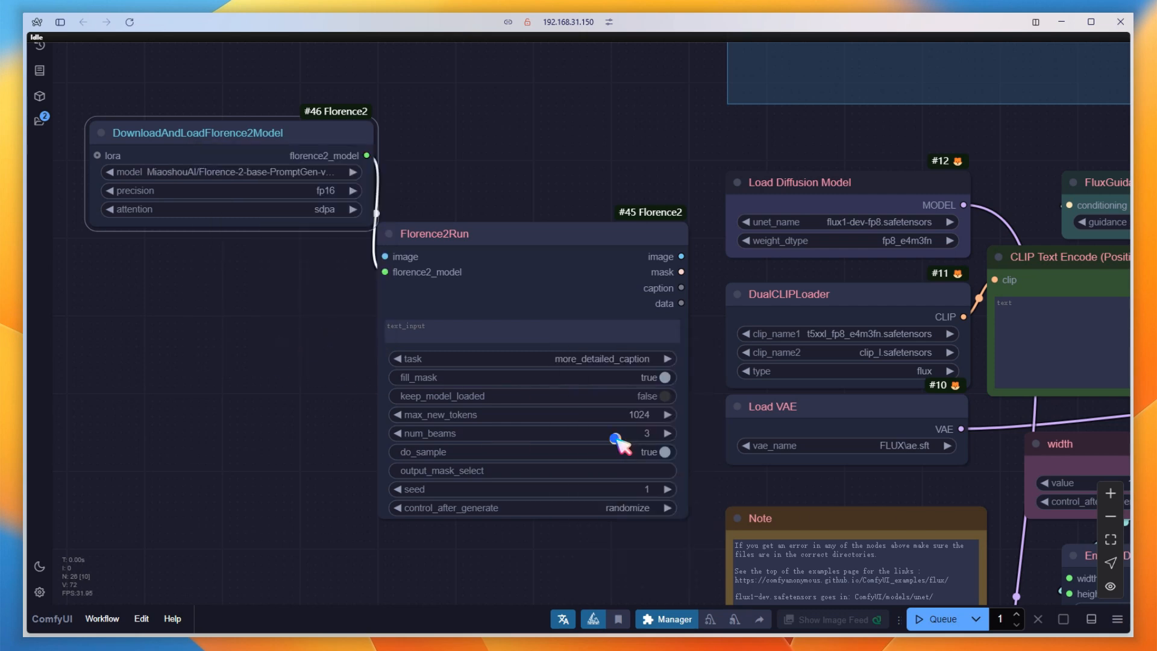
Connect the Florence2Run caption to the positive prompt's text input and the Load Image output to Florence2Run's image input.
drag(269, 431, 224, 418)
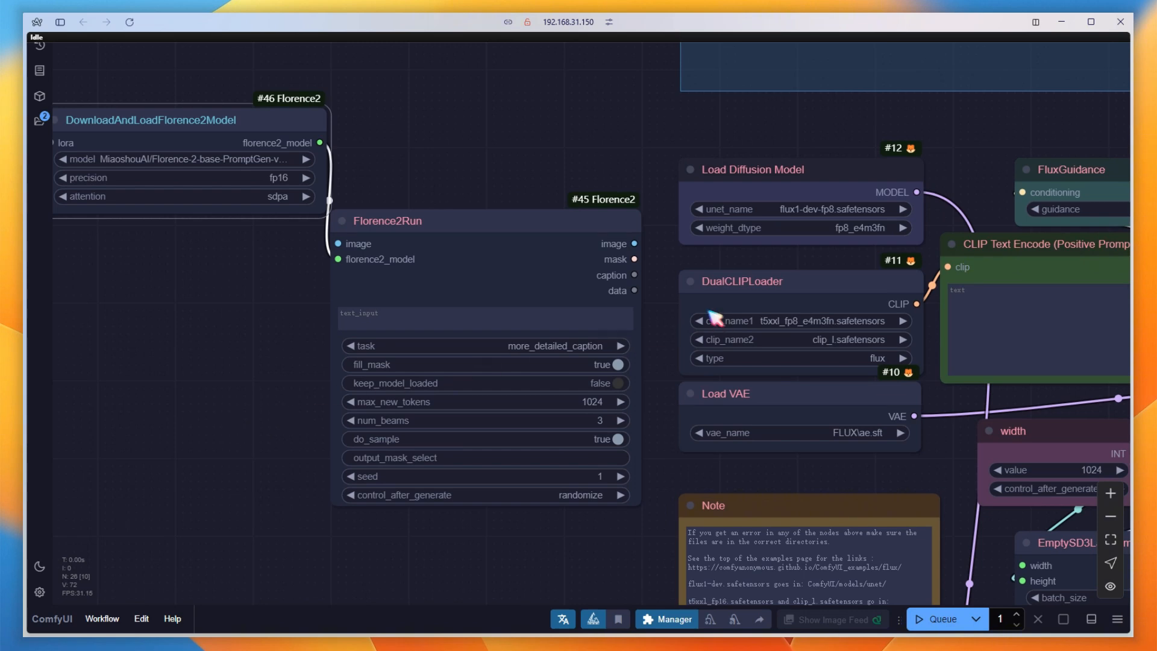
drag(635, 275, 968, 285)
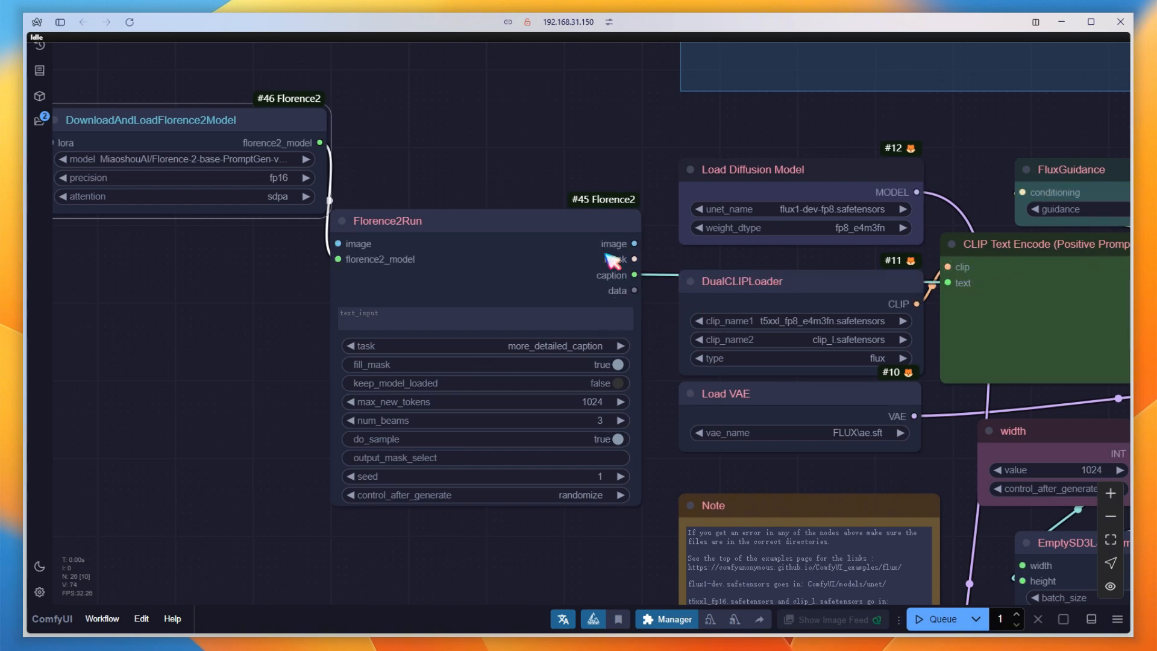
scroll(155, 395, down, 4)
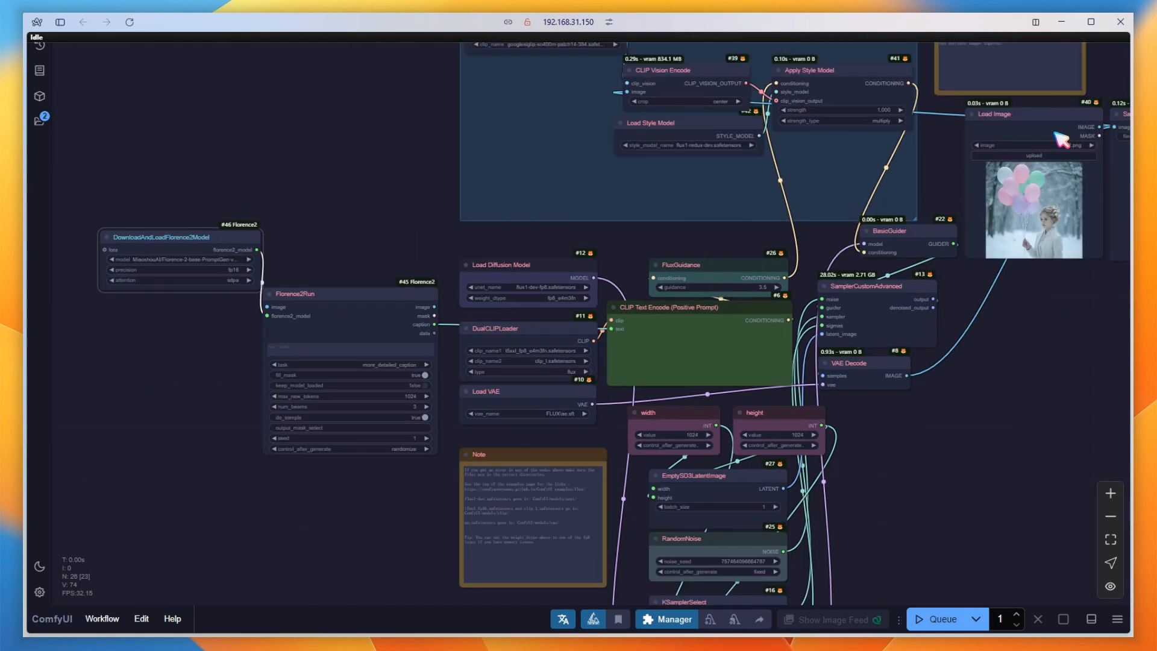
drag(1099, 127, 344, 326)
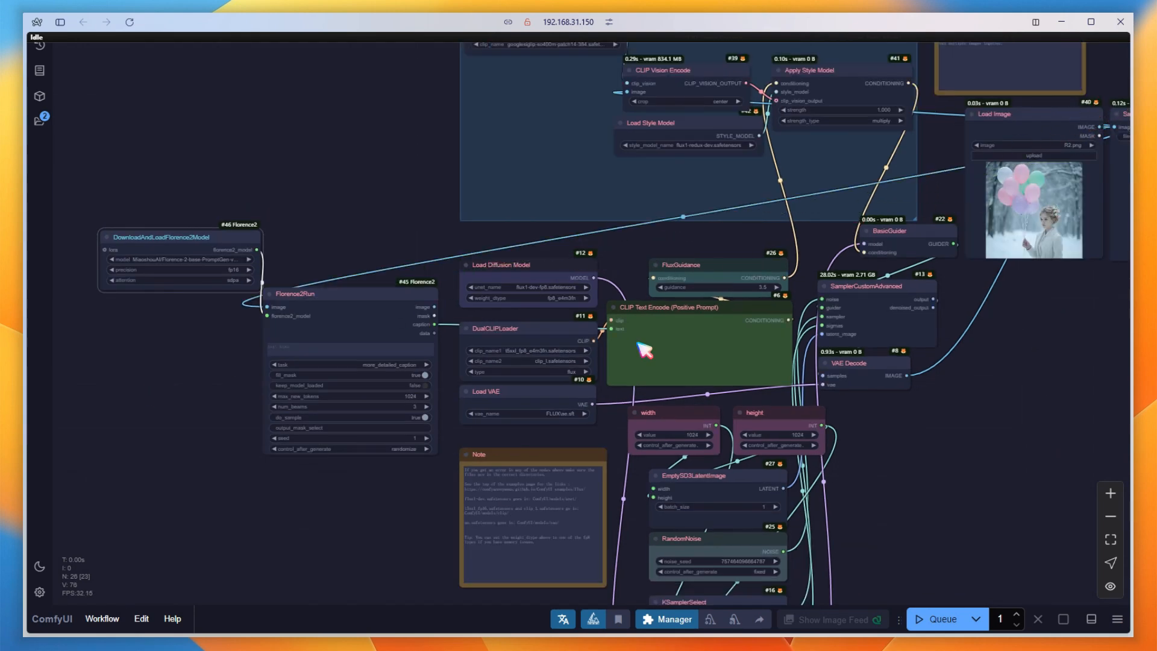
Bypass the Redux Model group.
drag(1038, 341, 813, 429)
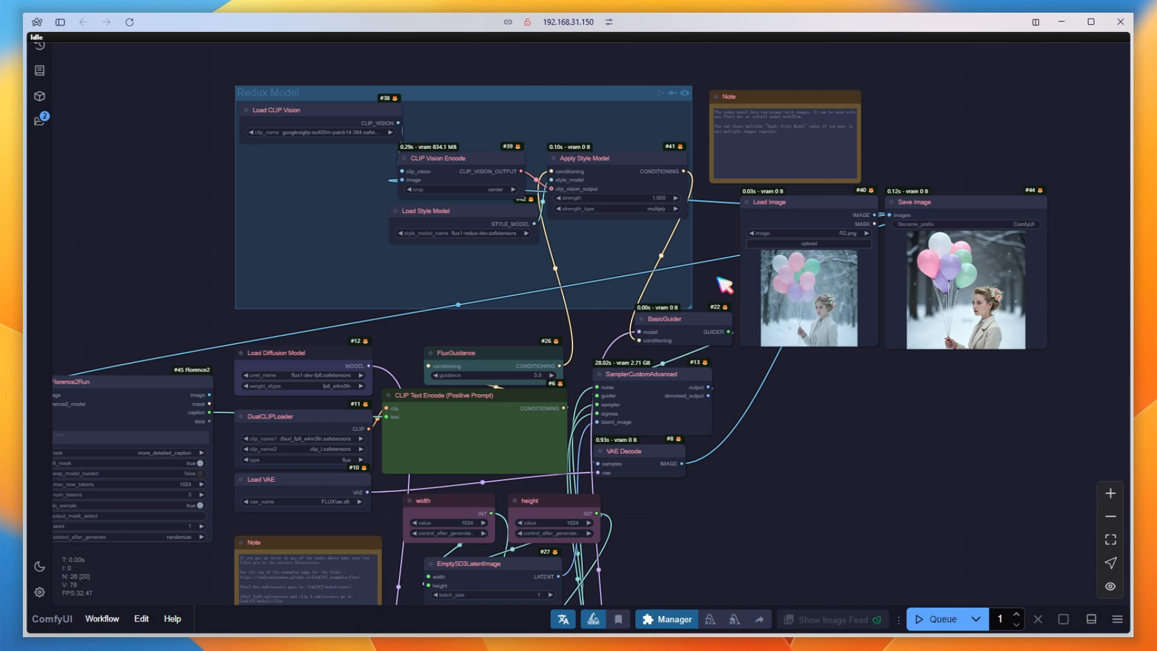
click(673, 93)
Add another Save Image node beside the existing one and reroute the decoded image to it.
drag(939, 489, 764, 448)
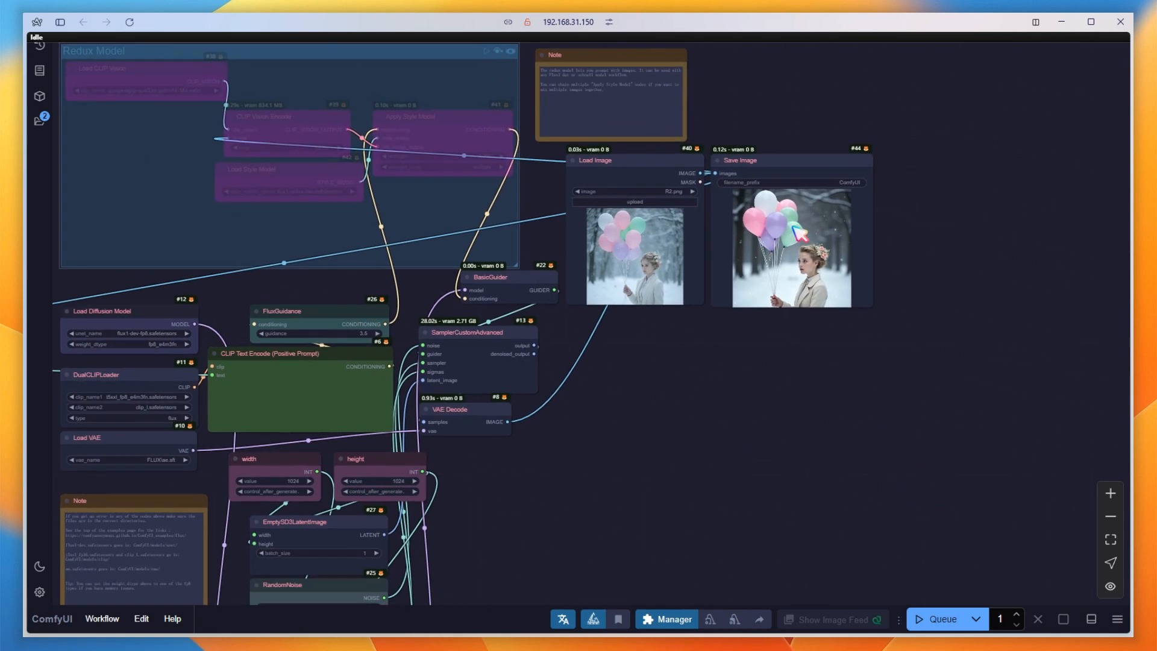
drag(782, 160, 947, 165)
click(721, 174)
drag(717, 173, 938, 169)
drag(786, 163, 786, 166)
Attach a Show Text node to the Florence2Run caption output, place it below Florence2Run, and queue the workflow.
drag(701, 559, 1154, 407)
scroll(538, 260, up, 2)
drag(538, 210, 410, 435)
click(443, 496)
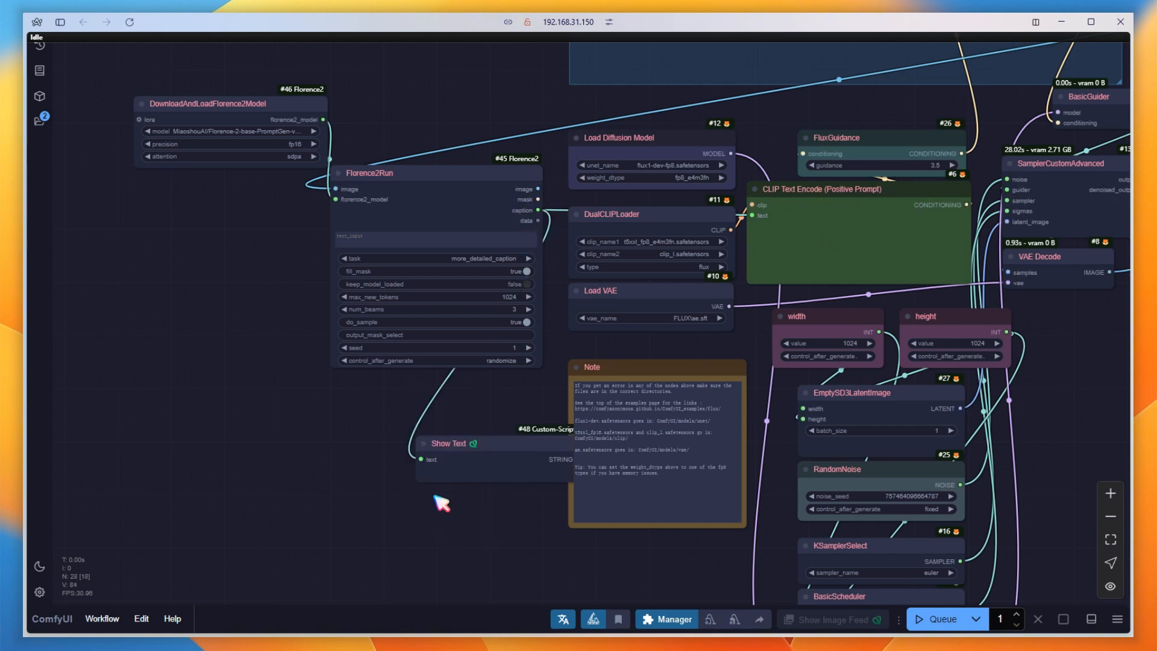
drag(504, 452, 430, 396)
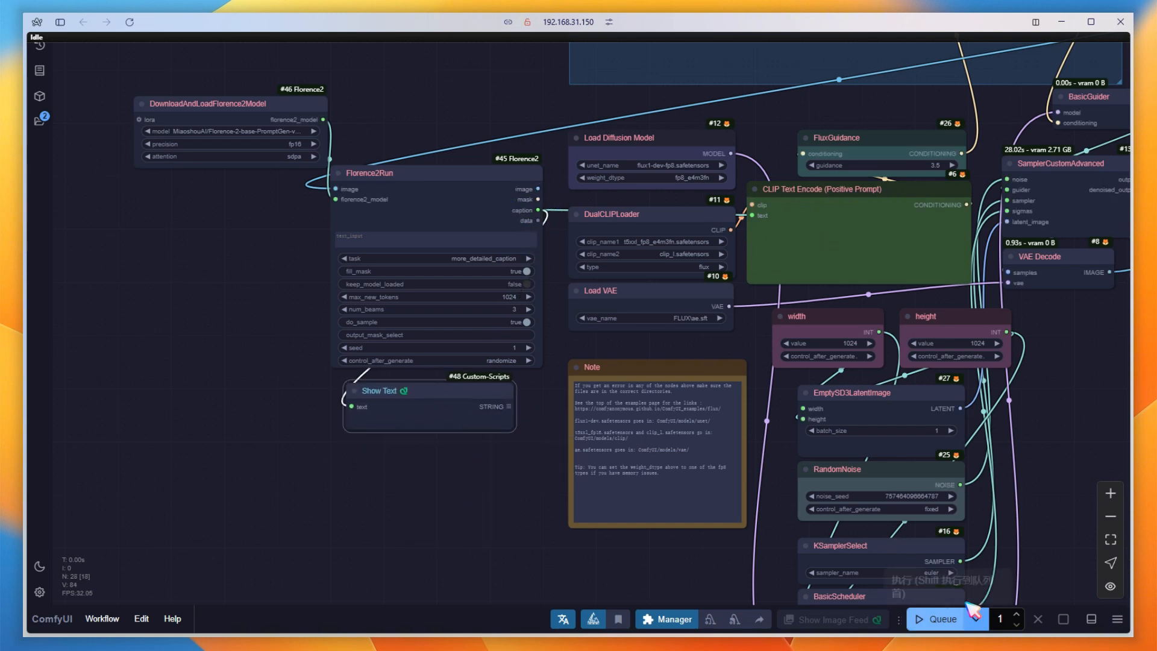
click(953, 619)
Read the generated caption in Show Text and compare the new image with the reference and the Redux result.
scroll(323, 484, down, 4)
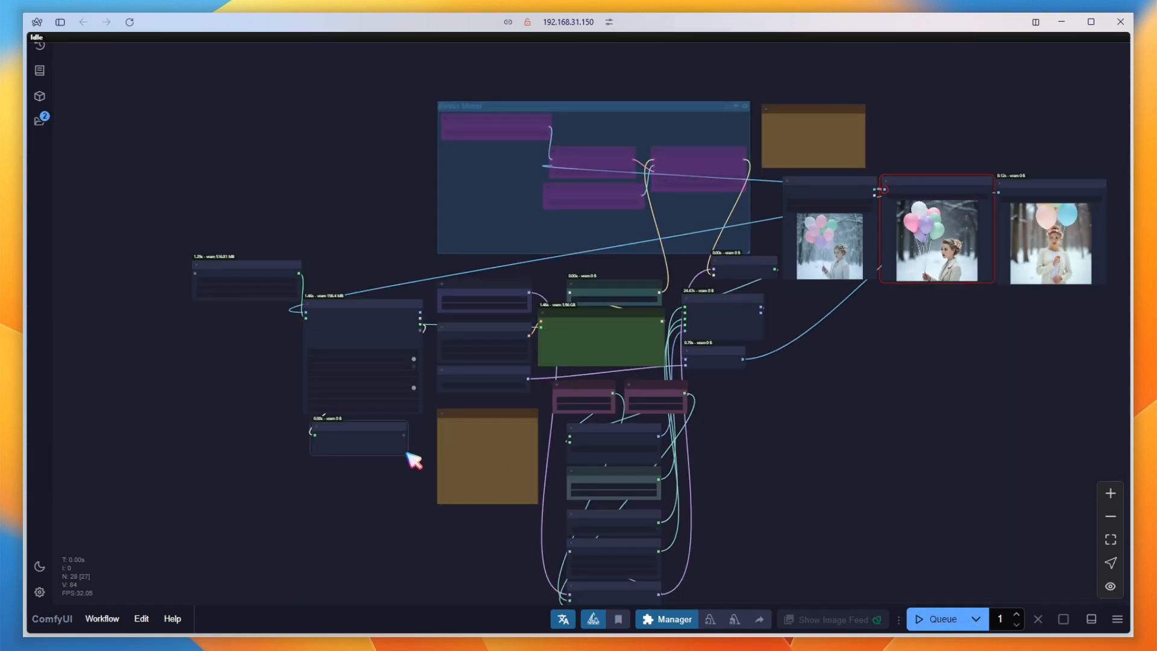
scroll(313, 513, up, 5)
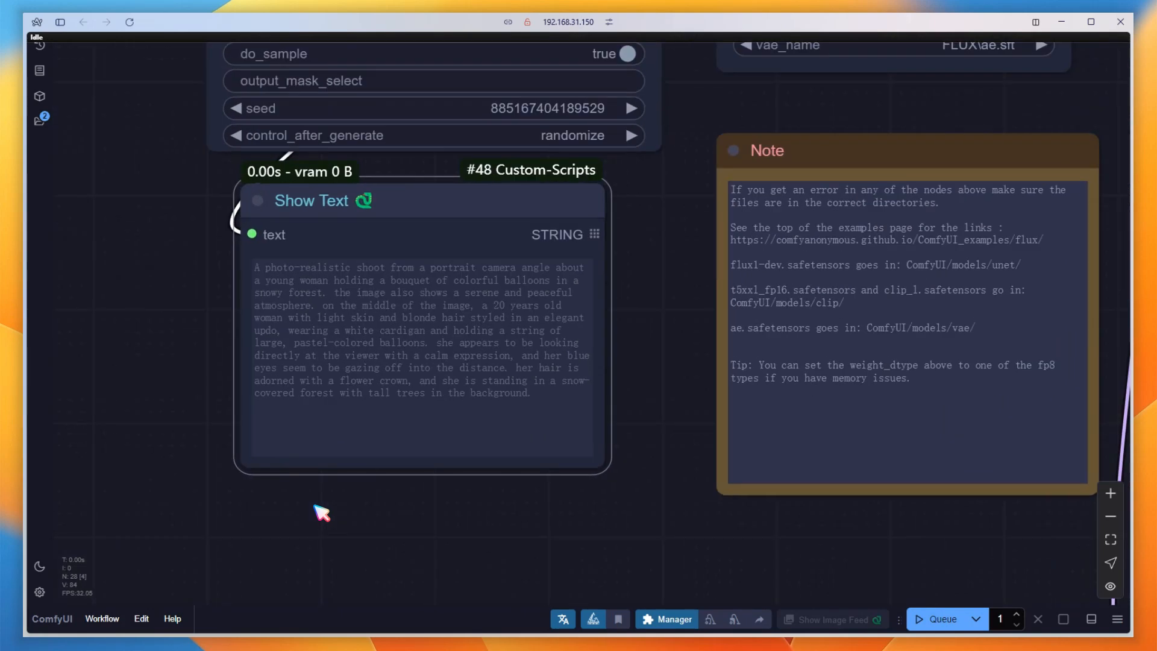
scroll(271, 522, down, 5)
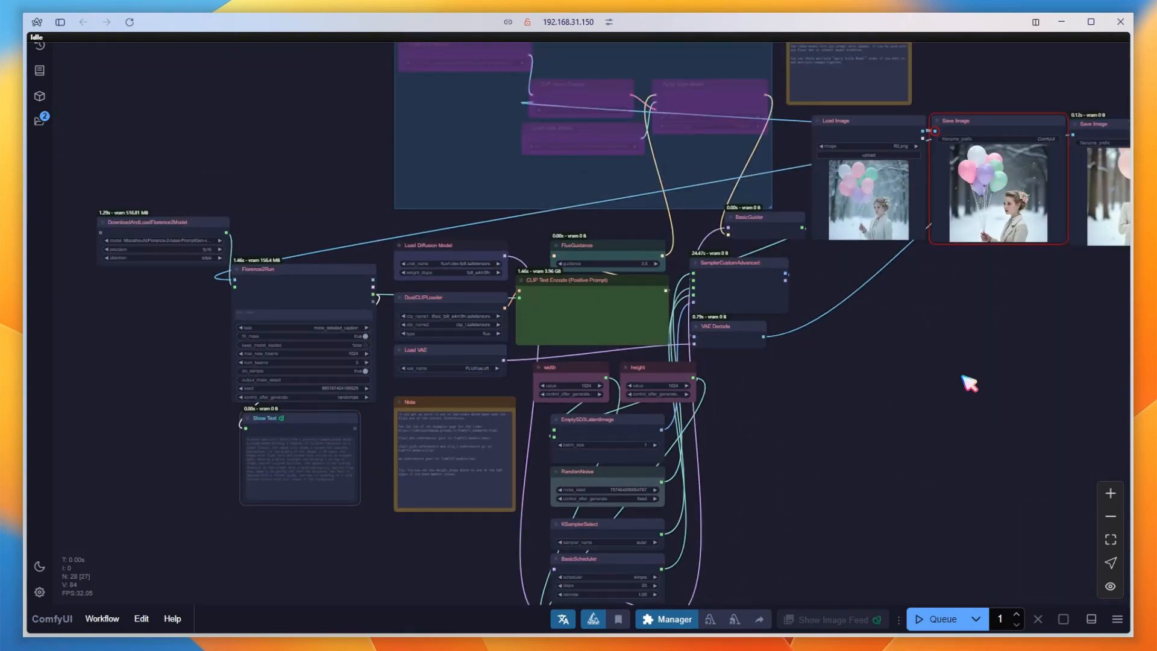
drag(969, 382, 687, 403)
scroll(687, 403, down, 1)
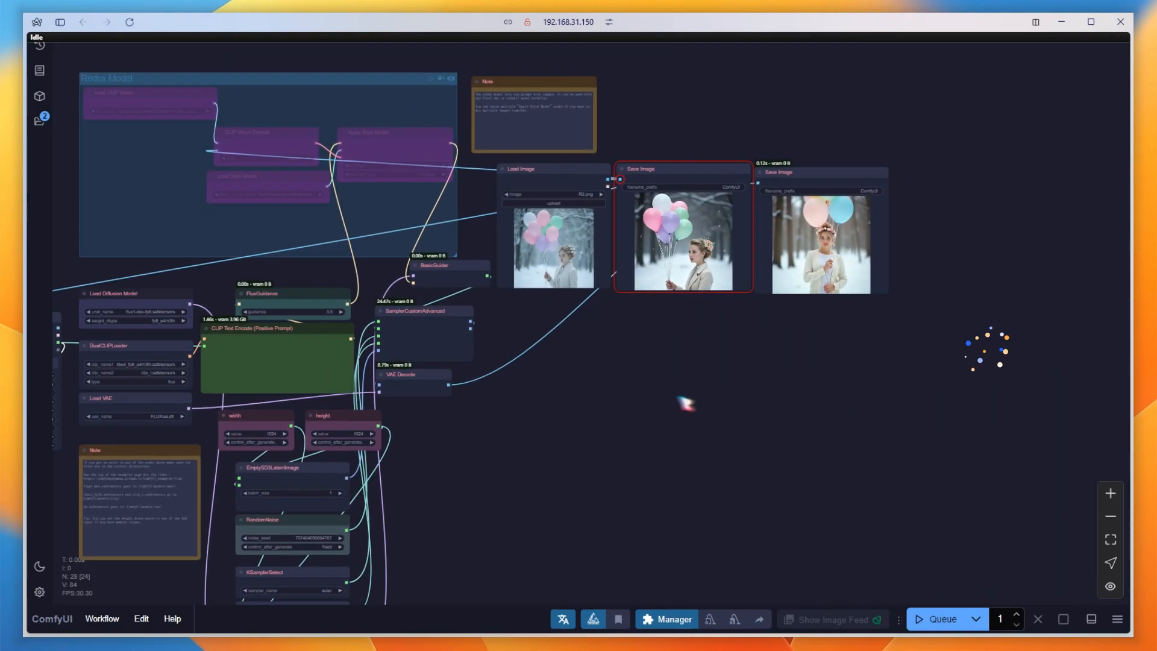
scroll(784, 314, up, 10)
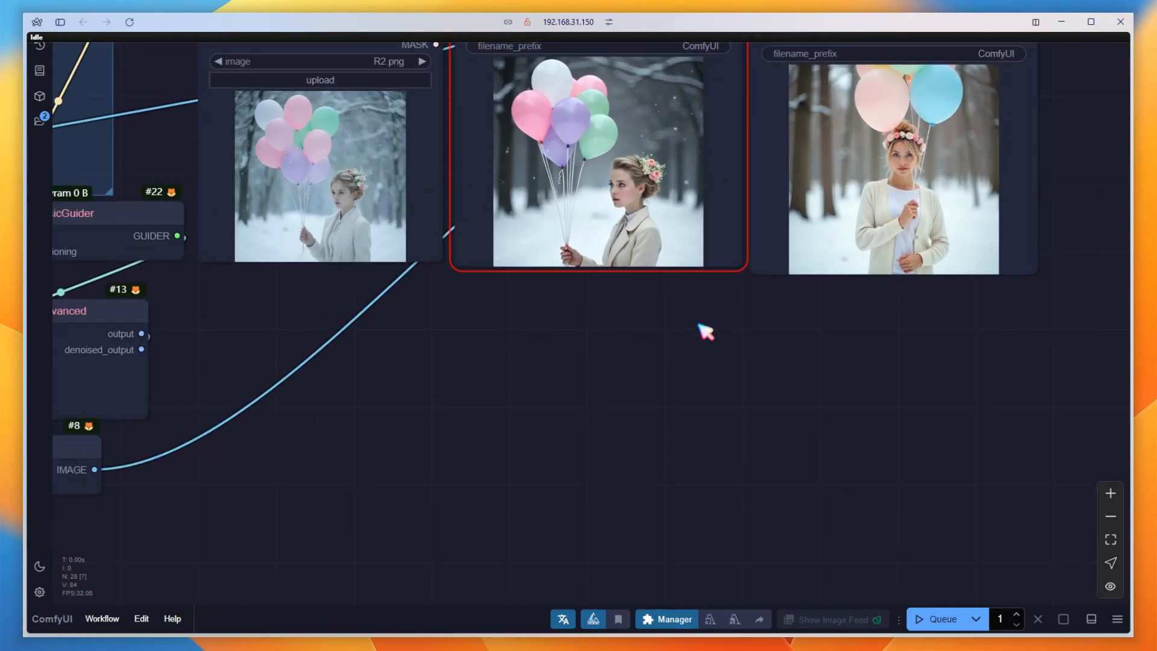
scroll(693, 382, down, 2)
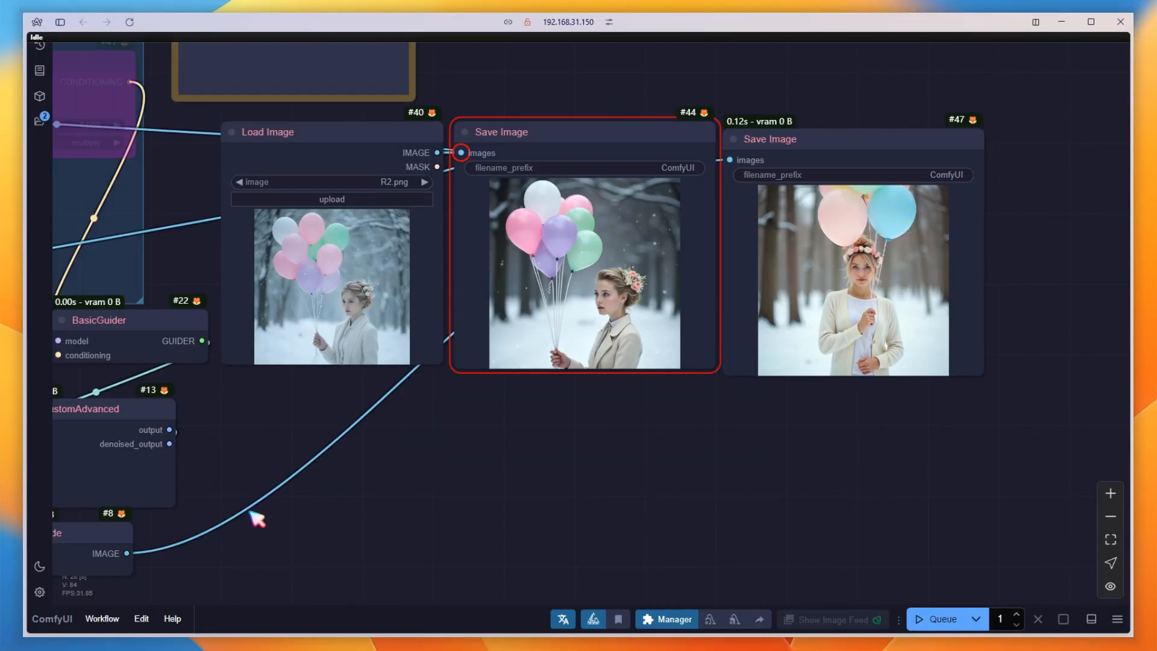
Move the Florence2 nodes farther from the prompt node and place Load Diffusion Model and DualCLIPLoader above them to free space.
drag(175, 515, 1118, 321)
scroll(747, 352, down, 3)
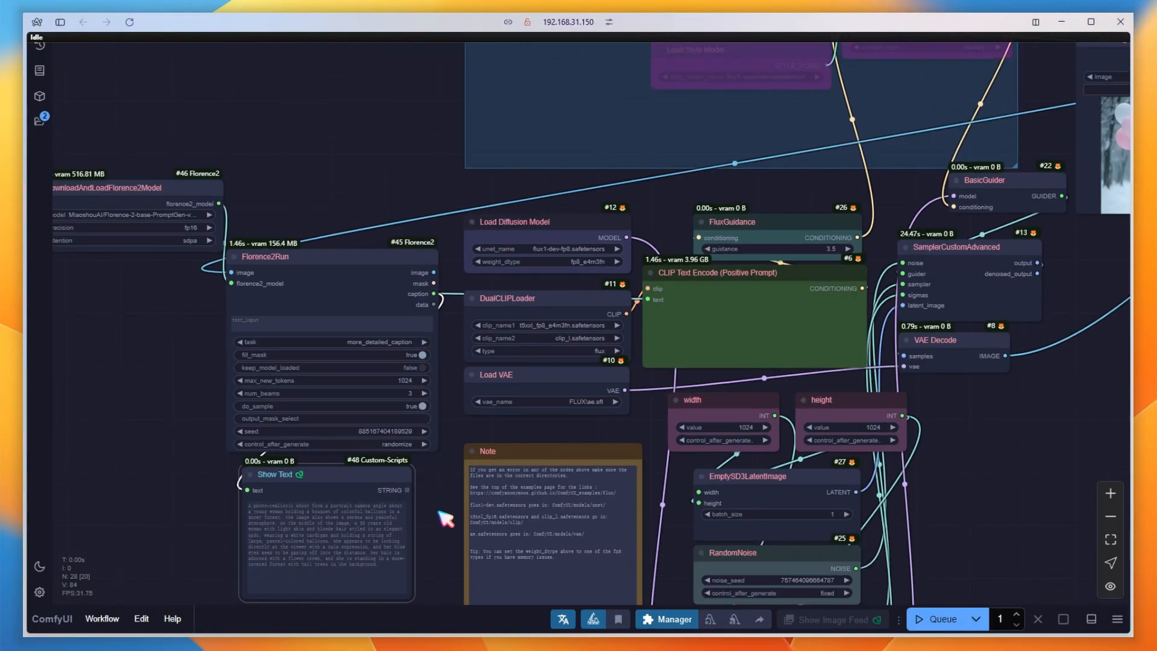
drag(446, 518, 271, 333)
drag(340, 260, 84, 320)
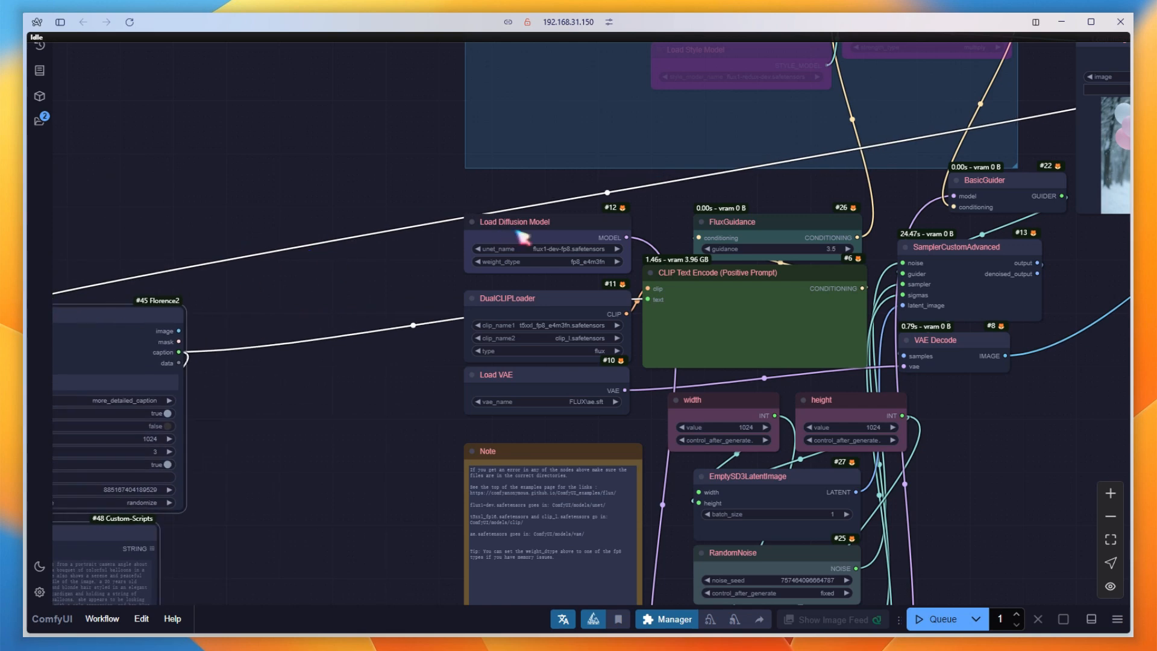
drag(522, 237, 119, 198)
drag(576, 299, 310, 295)
drag(208, 184, 224, 125)
drag(265, 296, 151, 221)
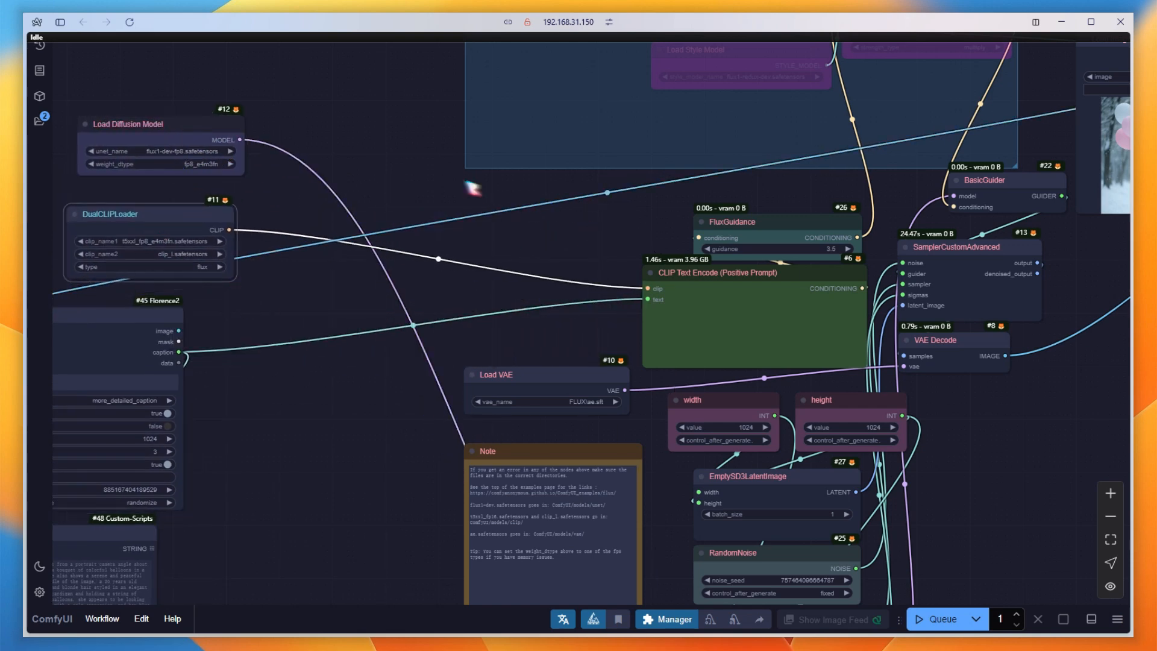
Add a LoraLoaderModelOnly node near Load Diffusion Model and choose flux\flux1-depth-dev-lora.safetensors as its LoRA.
scroll(459, 166, up, 1)
double_click(428, 162)
text(lora)
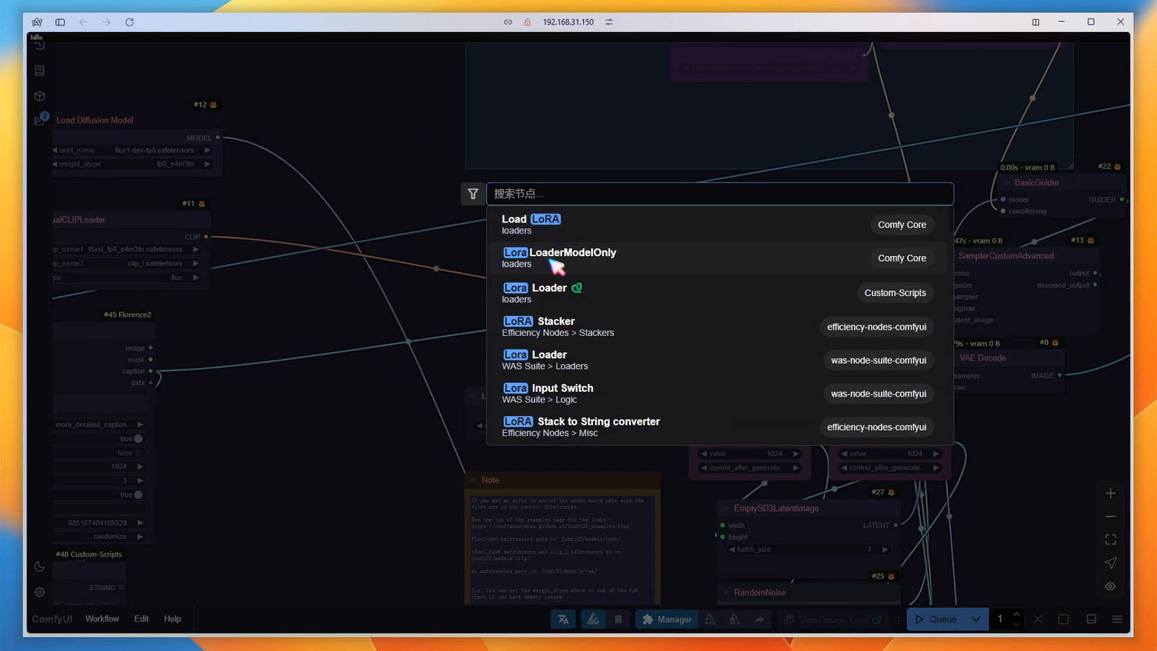
click(550, 261)
click(470, 174)
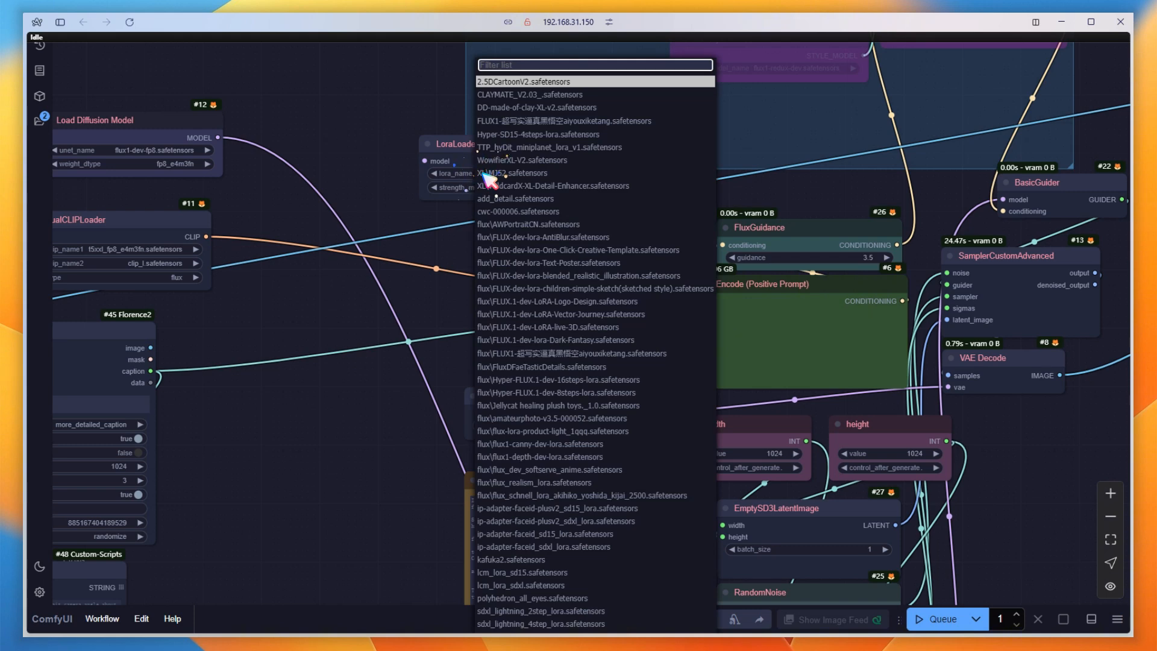
text(depth)
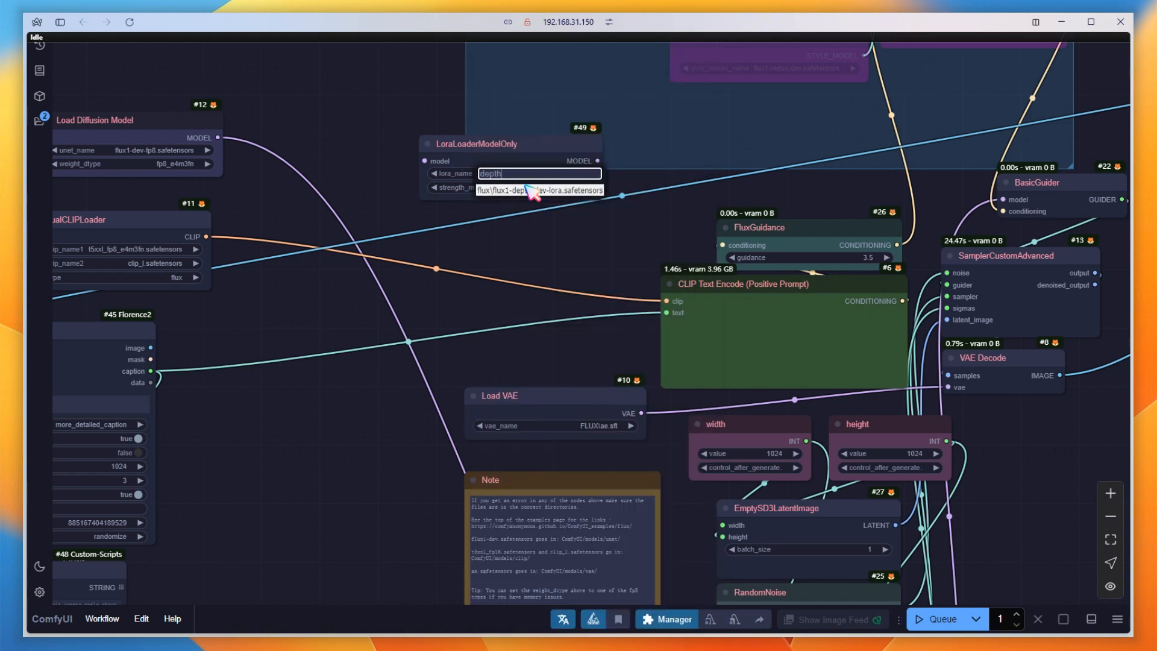
click(491, 192)
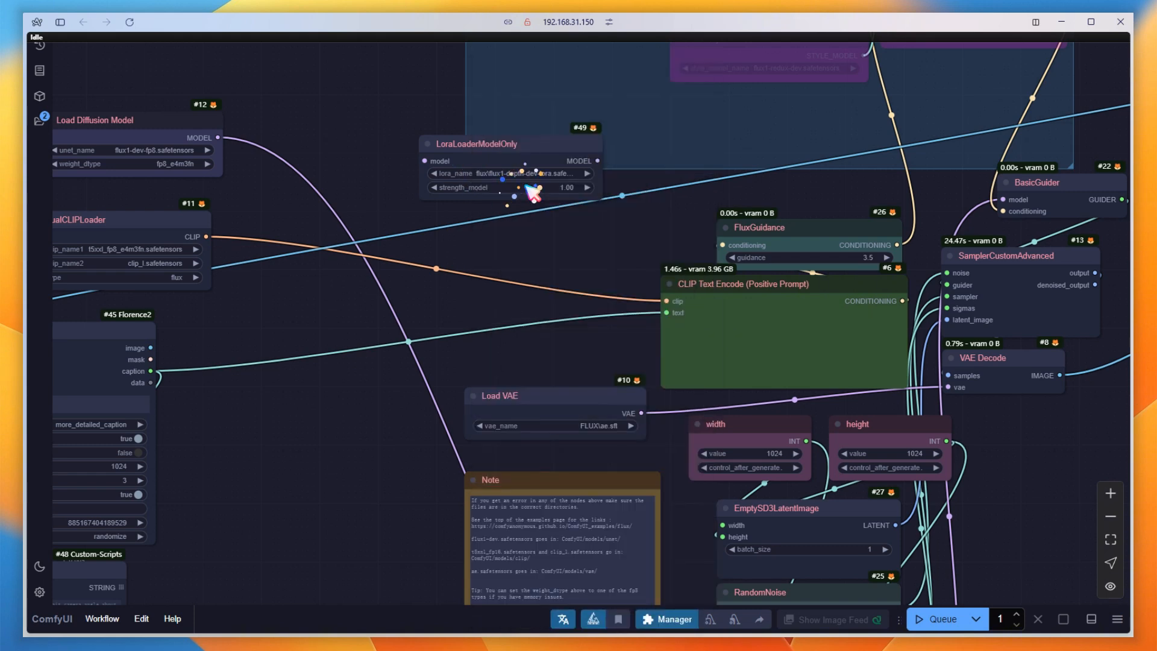
Connect Load Diffusion Model to the LoraLoaderModelOnly node and its model output to ModelSamplingFlux.
drag(218, 138, 395, 158)
drag(562, 295, 469, 182)
scroll(469, 182, down, 3)
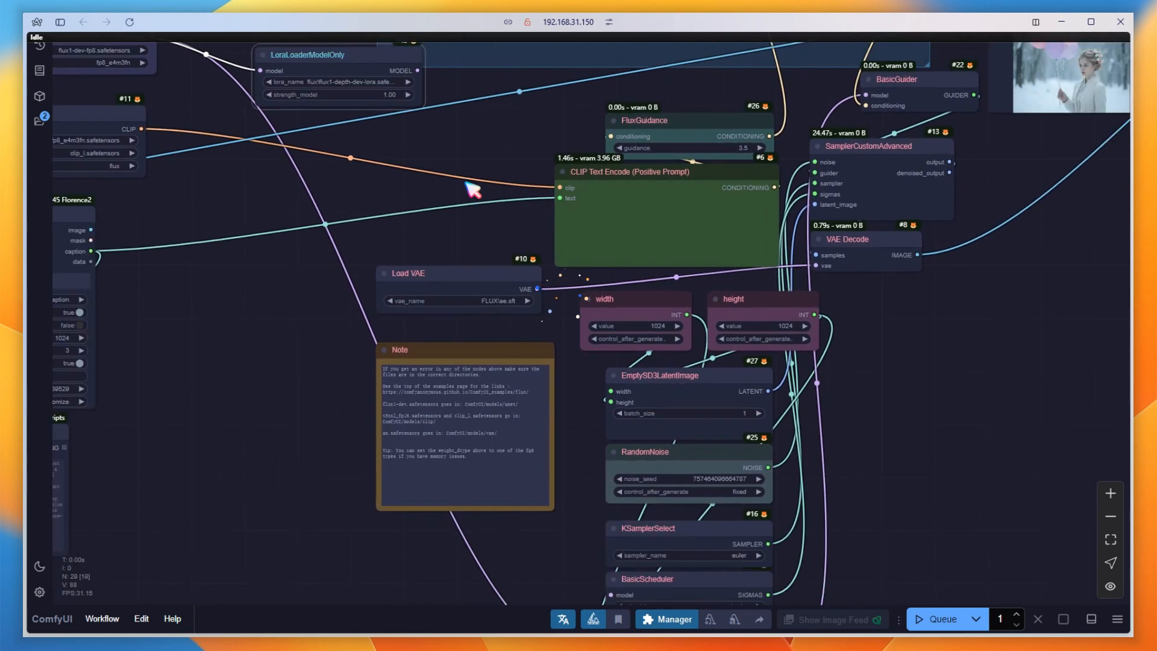
drag(432, 89, 593, 589)
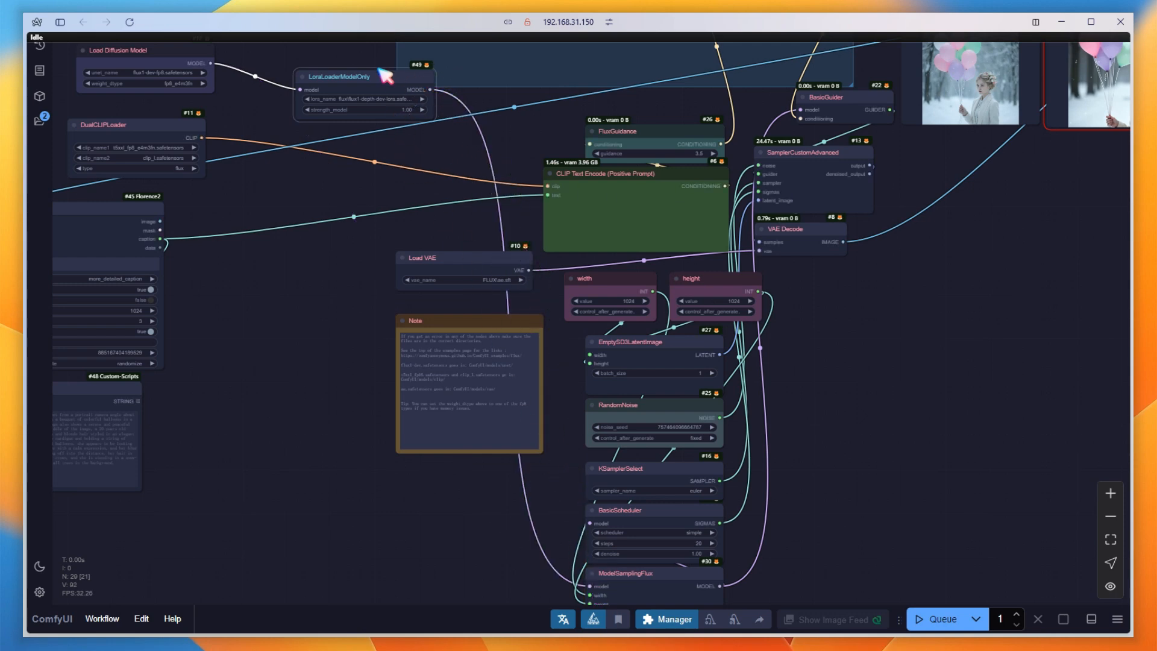
drag(386, 76, 356, 105)
Add an InstructPixToPixConditioning node above the FluxGuidance and CLIP Text Encode nodes.
scroll(455, 124, up, 2)
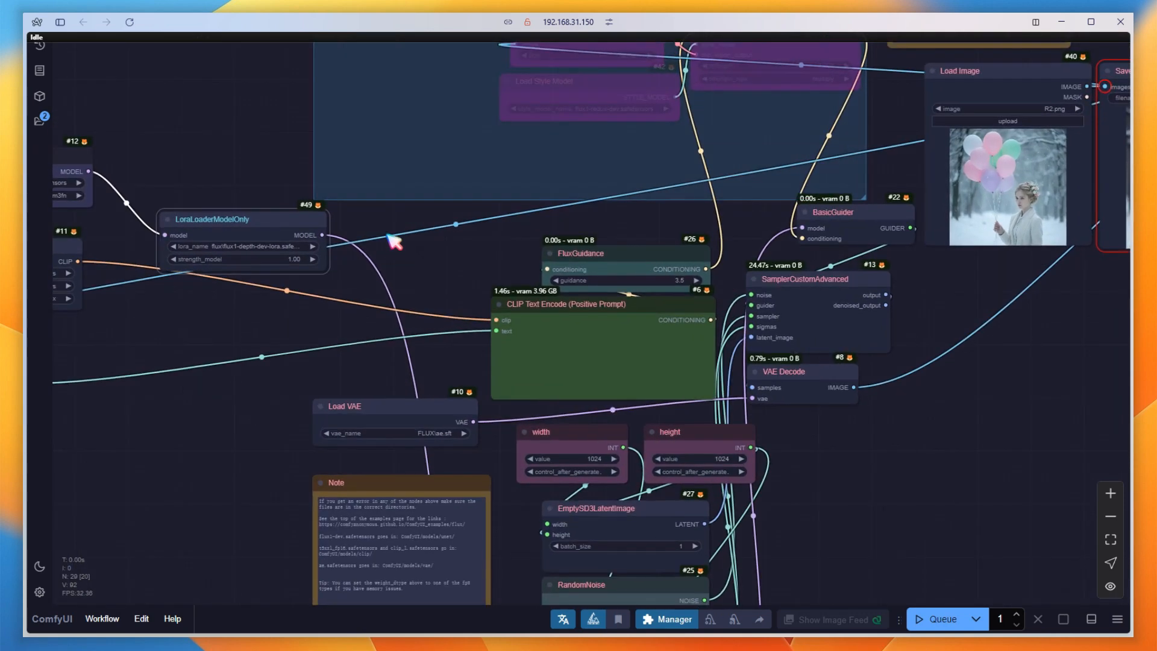
double_click(392, 221)
text(instr)
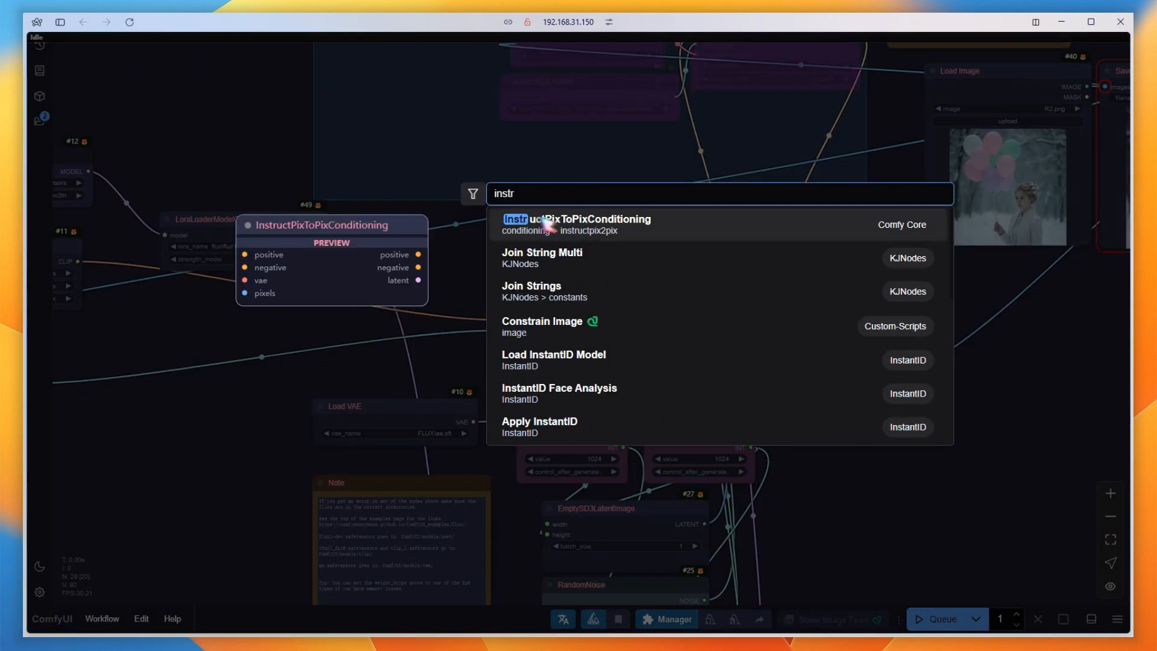
click(547, 223)
drag(504, 222, 522, 182)
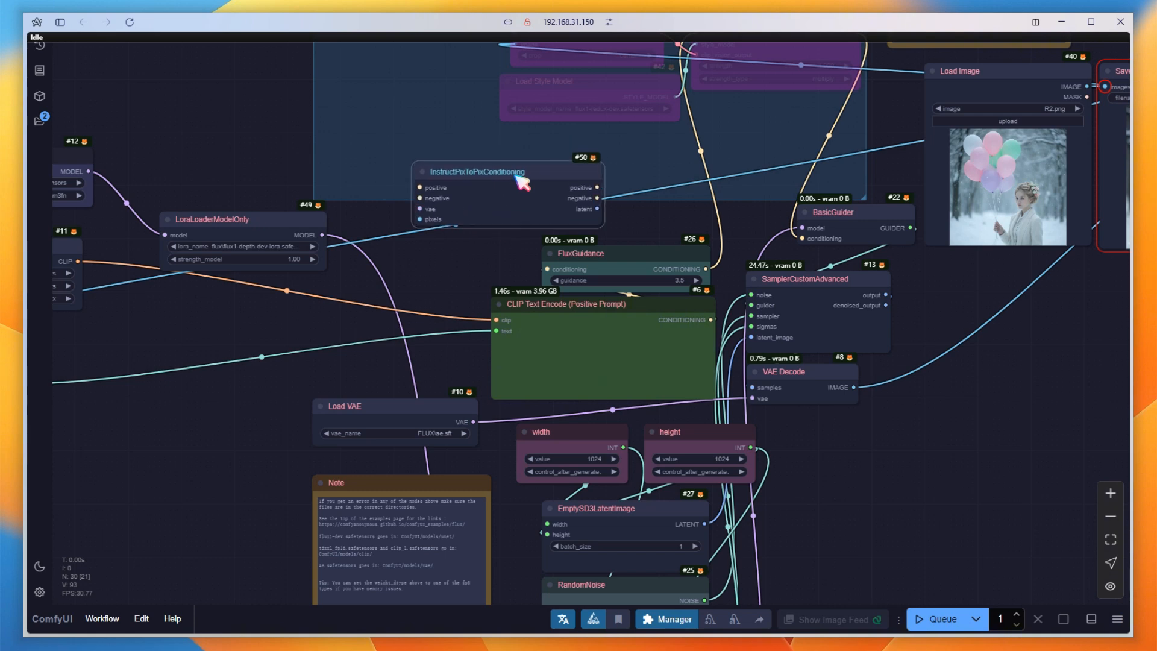
Move CLIP Text Encode away from FluxGuidance, connect its conditioning to InstructPixToPixConditioning's positive input, and shift the LoRA loader up to clear space.
drag(575, 310, 365, 300)
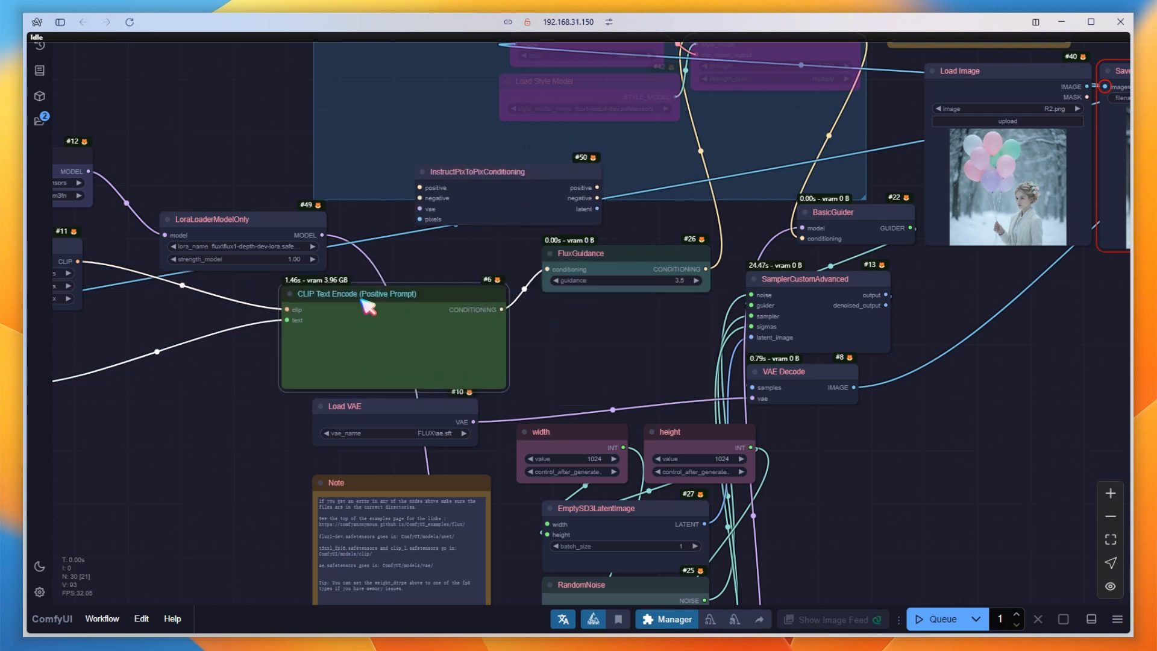
drag(503, 309, 421, 189)
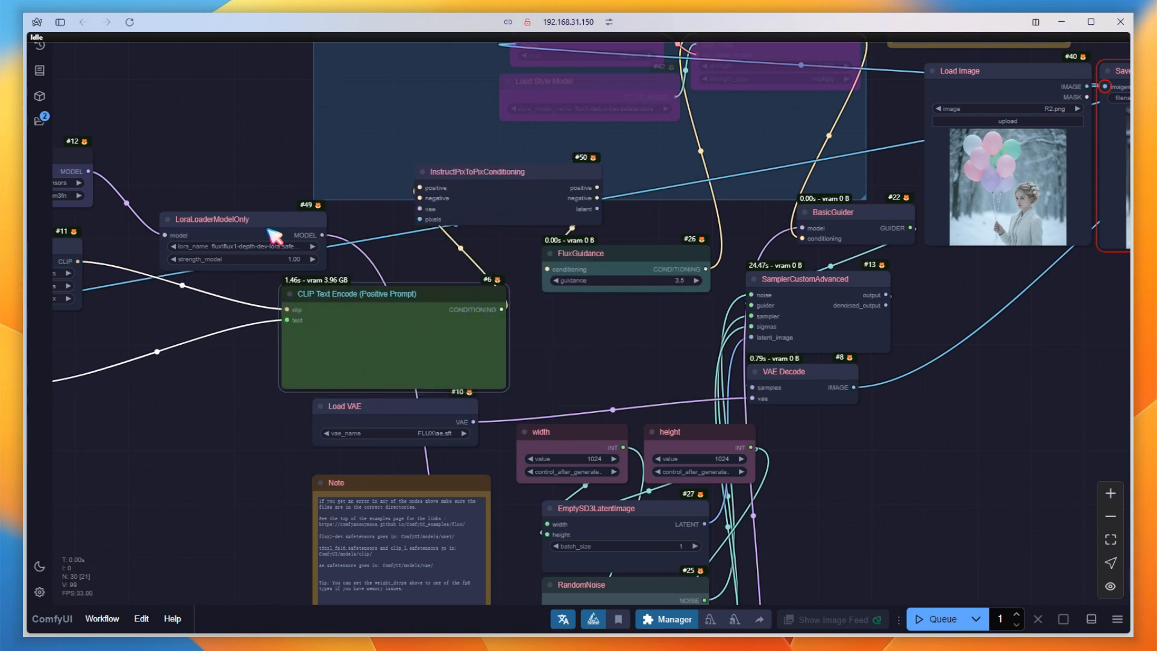
drag(275, 235, 245, 114)
Duplicate the CLIP Text Encode node below the original, connect it to DualCLIPLoader, and convert its text input back to a widget.
mouse_move(385, 293)
mouse_down()
mouse_move(275, 221)
mouse_move(271, 194)
mouse_move(237, 290)
mouse_move(249, 320)
mouse_up()
drag(176, 339, 78, 261)
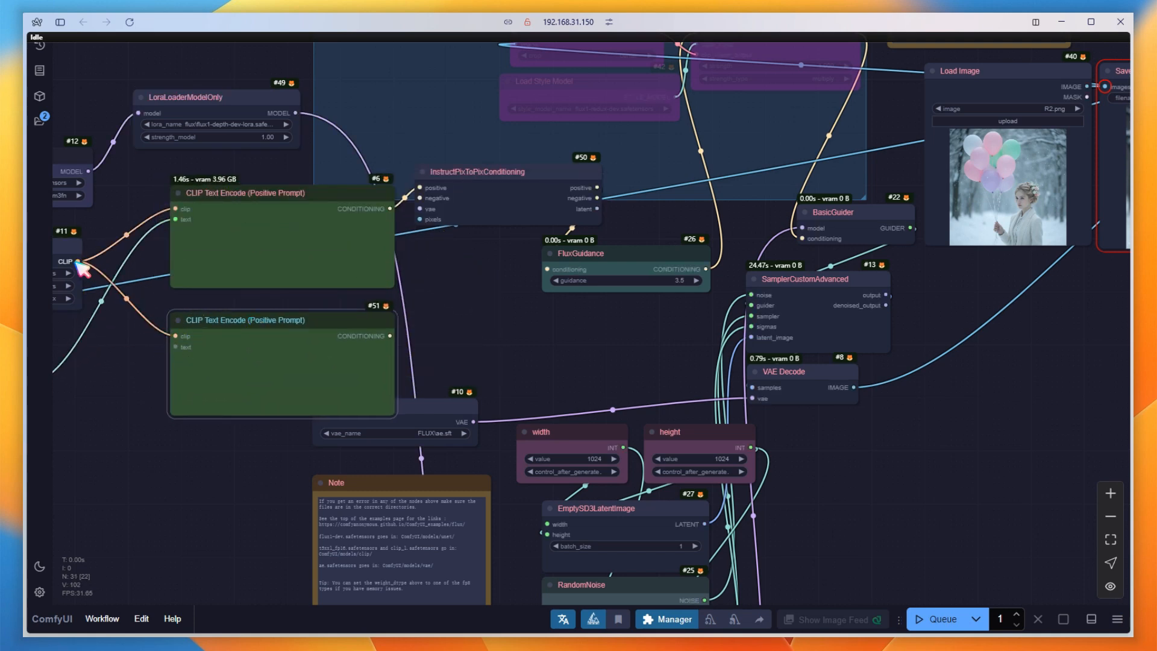
right_click(224, 326)
mouse_move(349, 575)
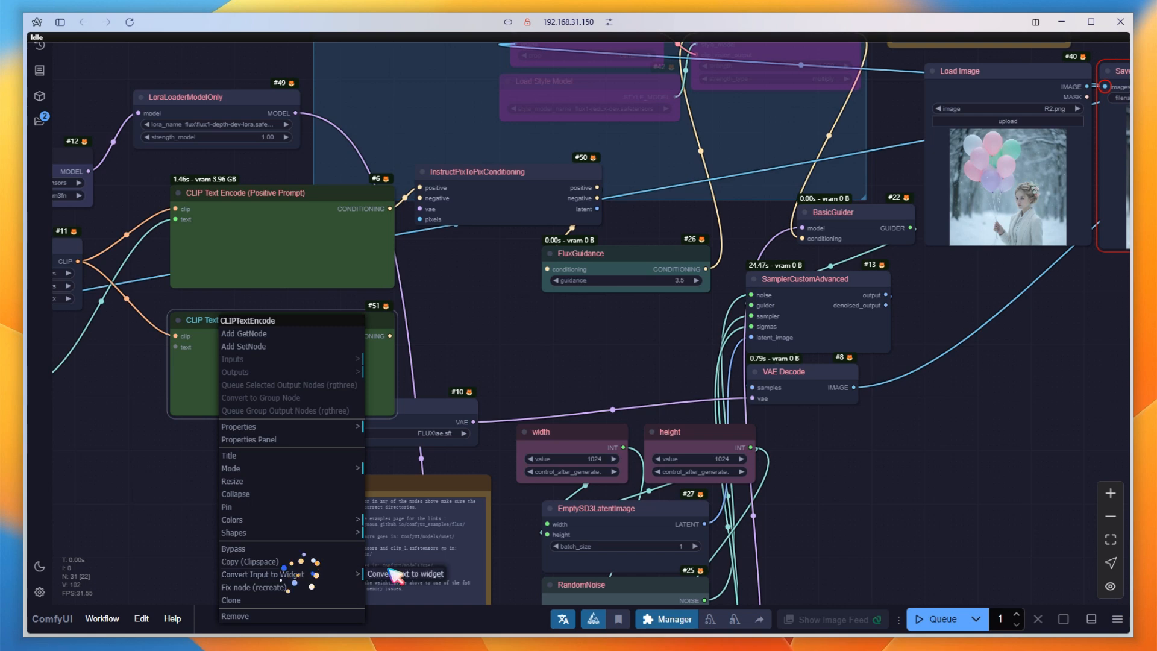
click(385, 573)
Connect the duplicate CLIP Text Encode to InstructPixToPixConditioning's negative input, collapse the duplicate, and nudge the InstructPixToPixConditioning node.
drag(459, 188, 457, 191)
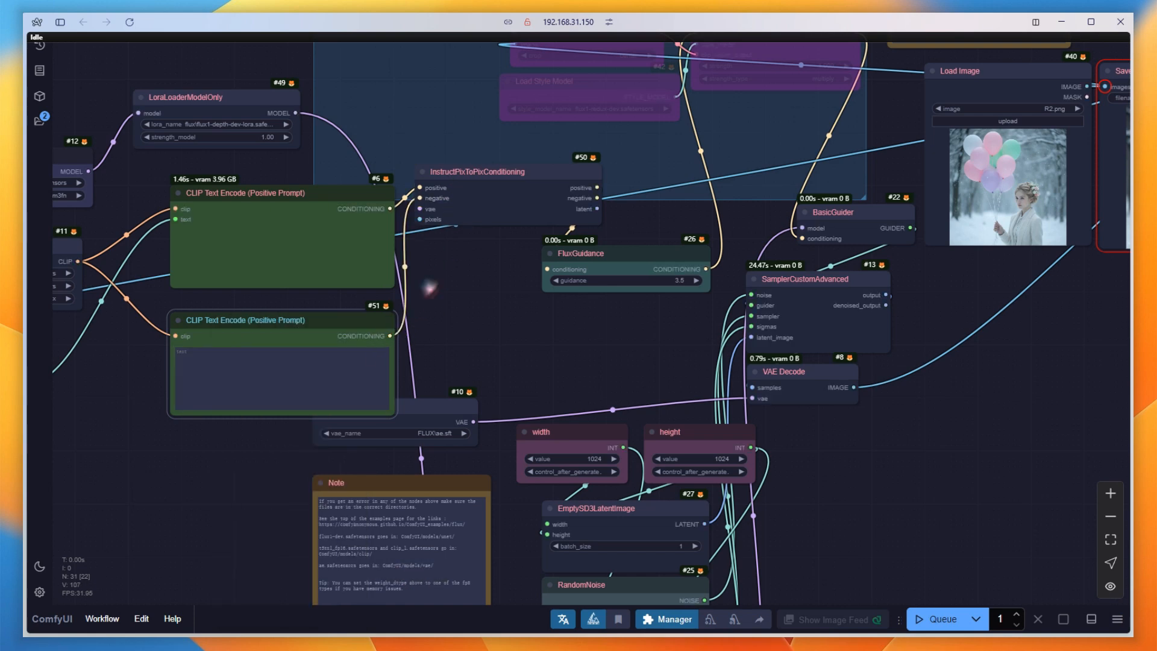
click(179, 320)
drag(588, 205, 593, 205)
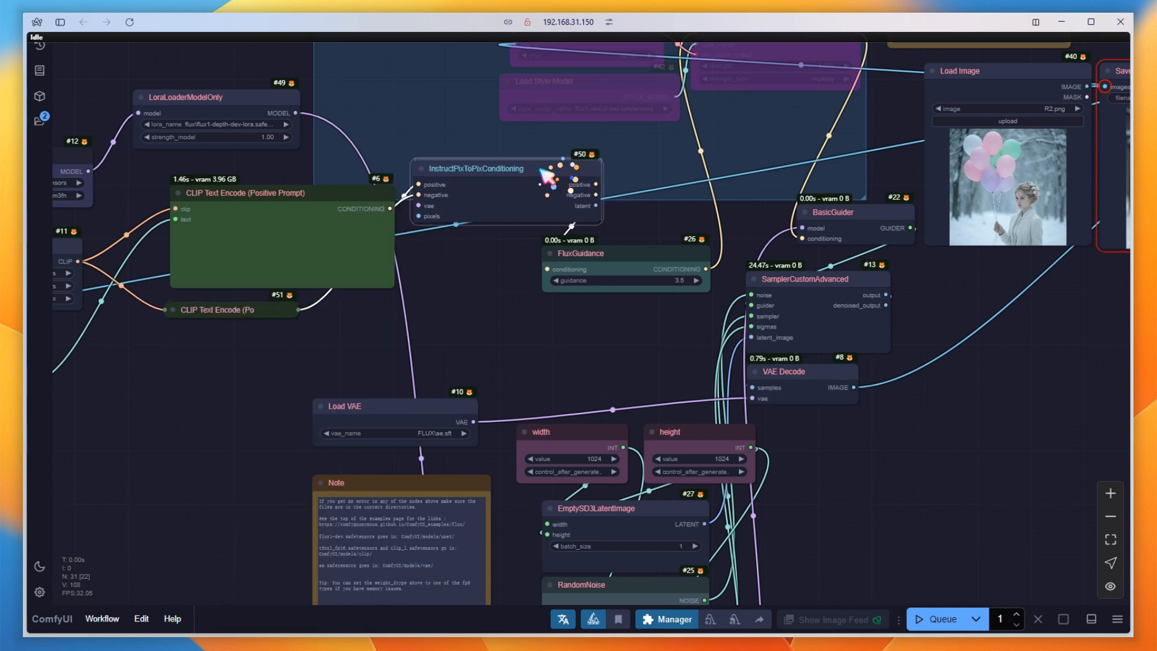
Connect InstructPixToPixConditioning's vae input to Load VAE, and add an AIO Aux Preprocessor node in the space above Load VAE.
drag(429, 209, 474, 422)
double_click(480, 325)
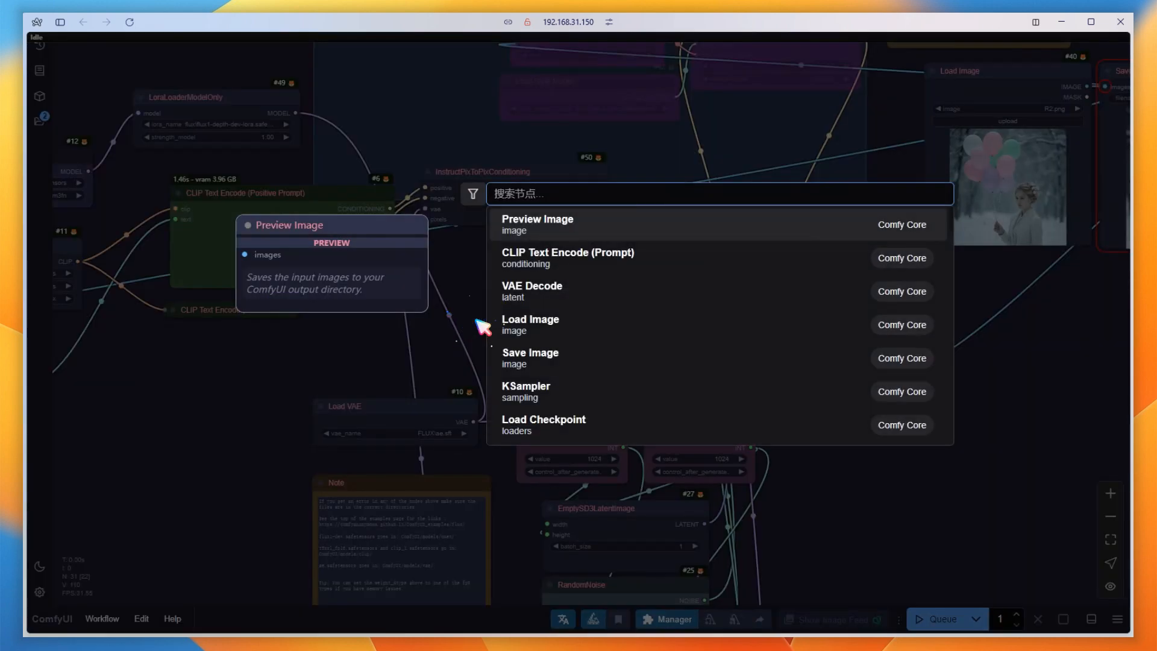
text(aio)
click(550, 223)
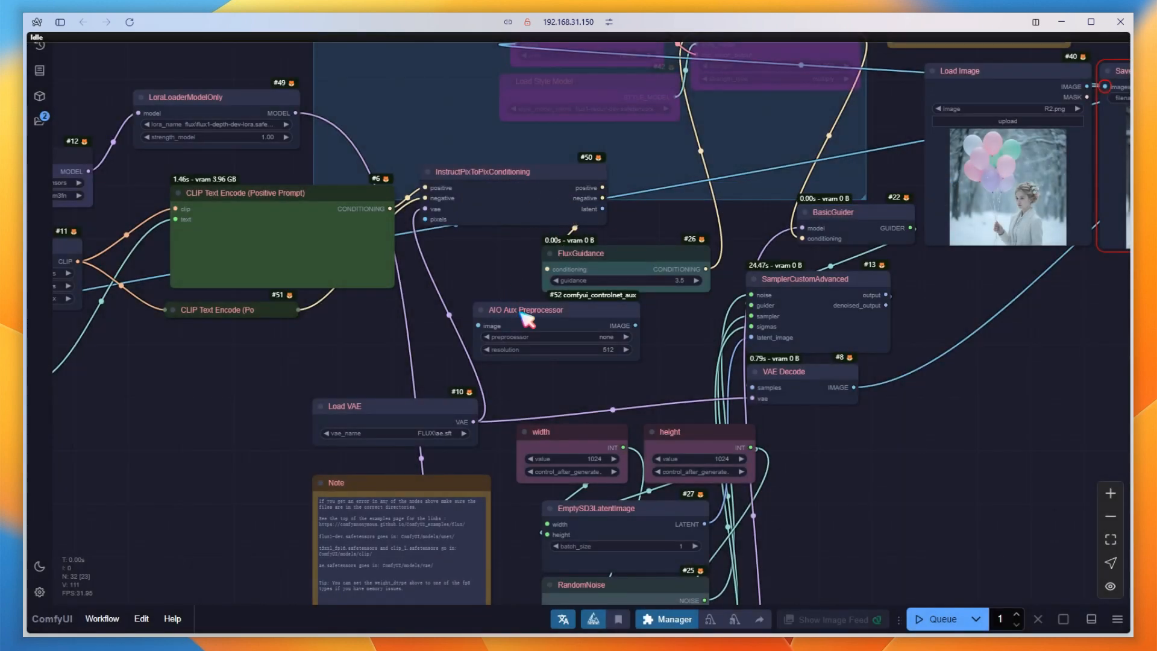
drag(524, 313, 455, 307)
Space out the FluxGuidance, InstructPixToPixConditioning and AIO Aux Preprocessor nodes so that the preprocessor sits clear beneath the conditioning node.
drag(578, 269, 643, 257)
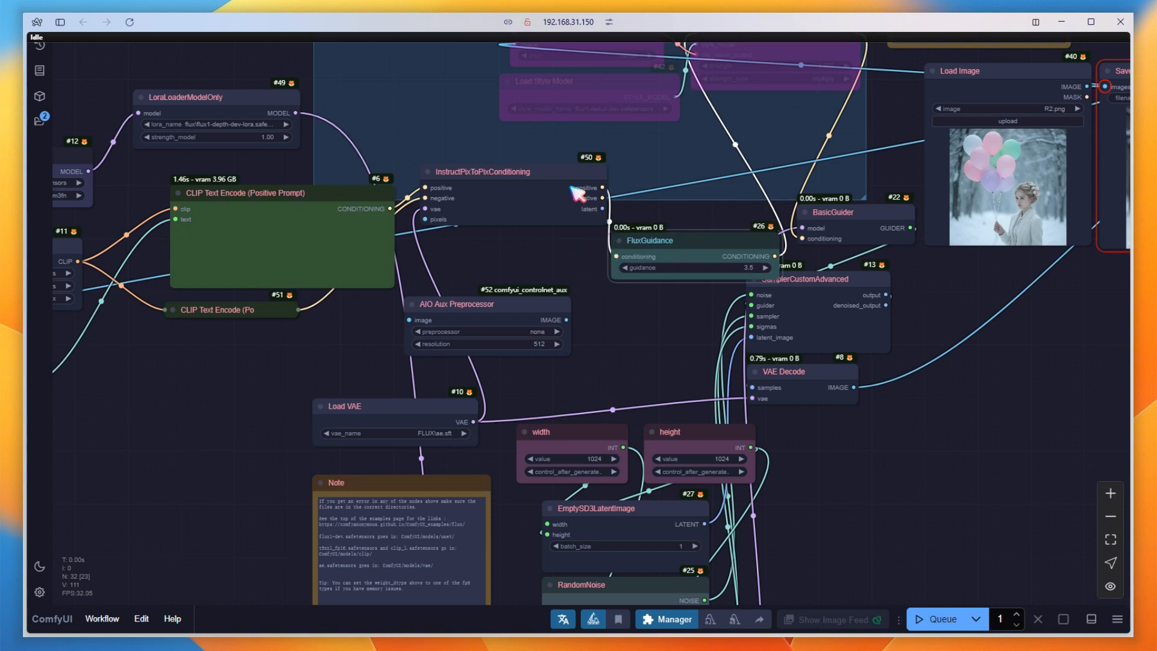
drag(573, 187, 572, 170)
drag(480, 304, 493, 283)
Set the AIO Aux Preprocessor to DepthAnythingV2Preprocessor with a resolution of 1024.
click(459, 313)
text(depth)
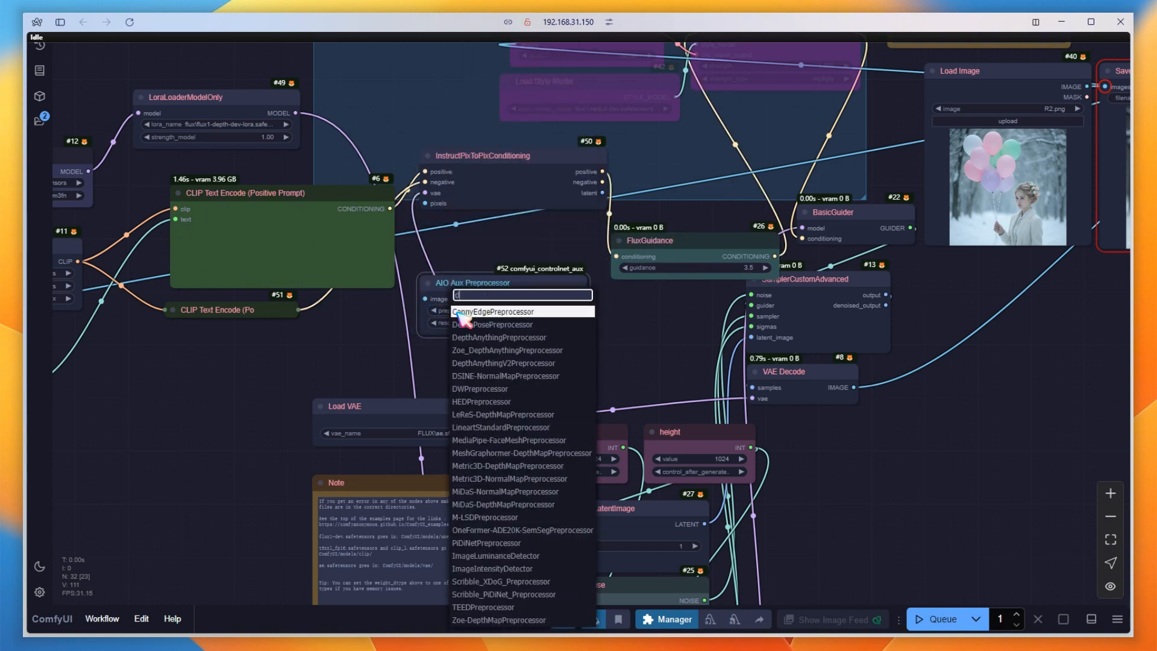
click(536, 352)
click(542, 324)
text(1)
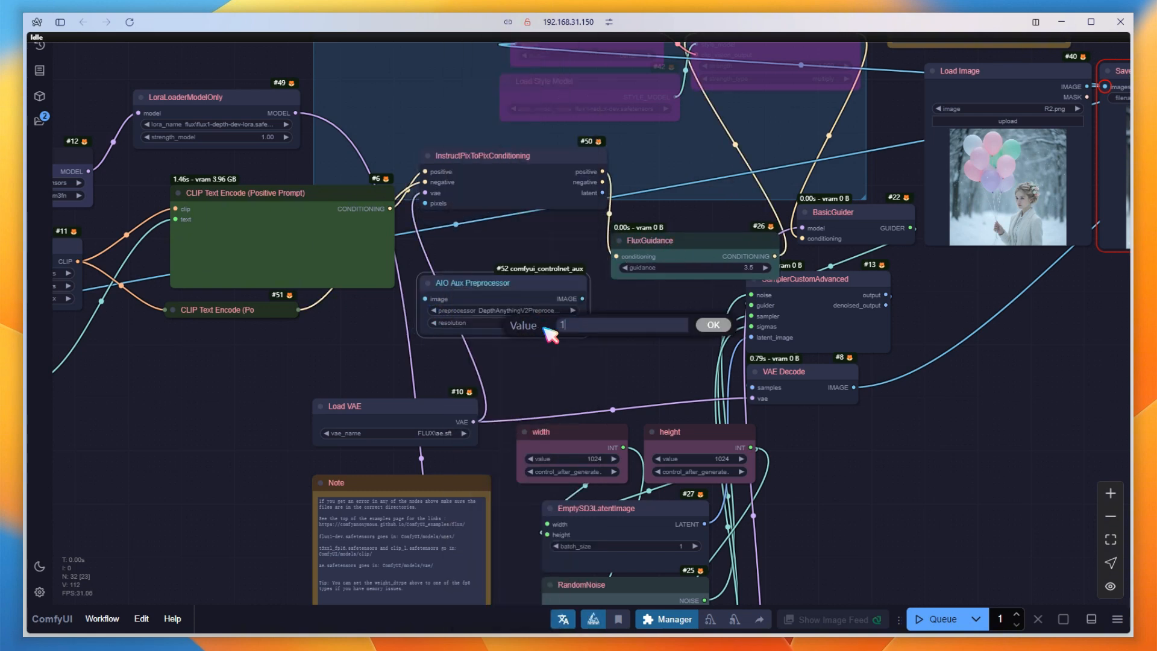
text(024)
key(Return)
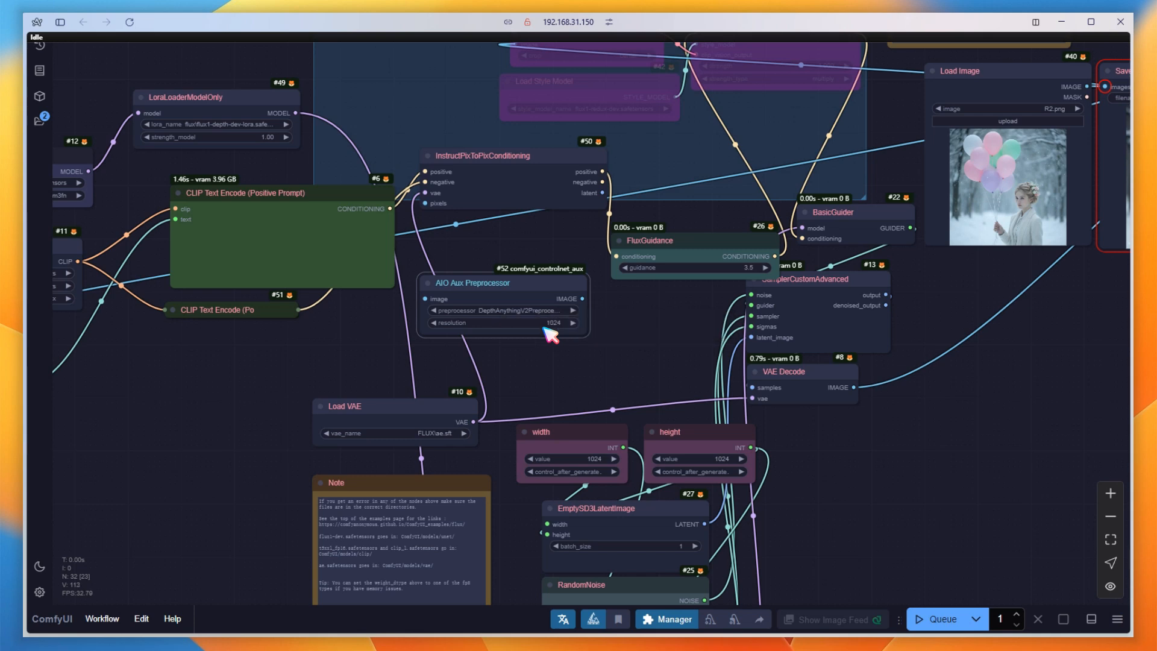
Connect the Load Image output to AIO Aux Preprocessor's image input, and the preprocessor's output to InstructPixToPixConditioning's pixels input.
drag(662, 328, 627, 335)
drag(1056, 94, 461, 331)
drag(550, 306, 390, 211)
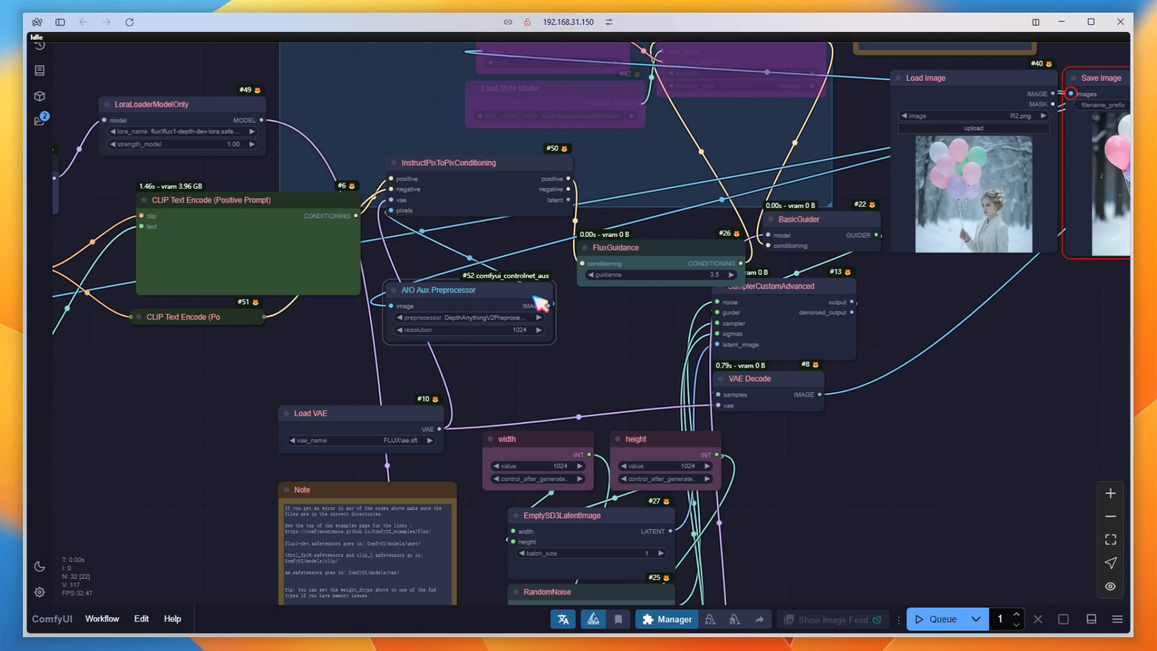
Attach a Preview Image node to AIO Aux Preprocessor's output, and connect InstructPixToPixConditioning's latent output to SamplerCustomAdvanced's latent_image input.
drag(514, 304, 959, 319)
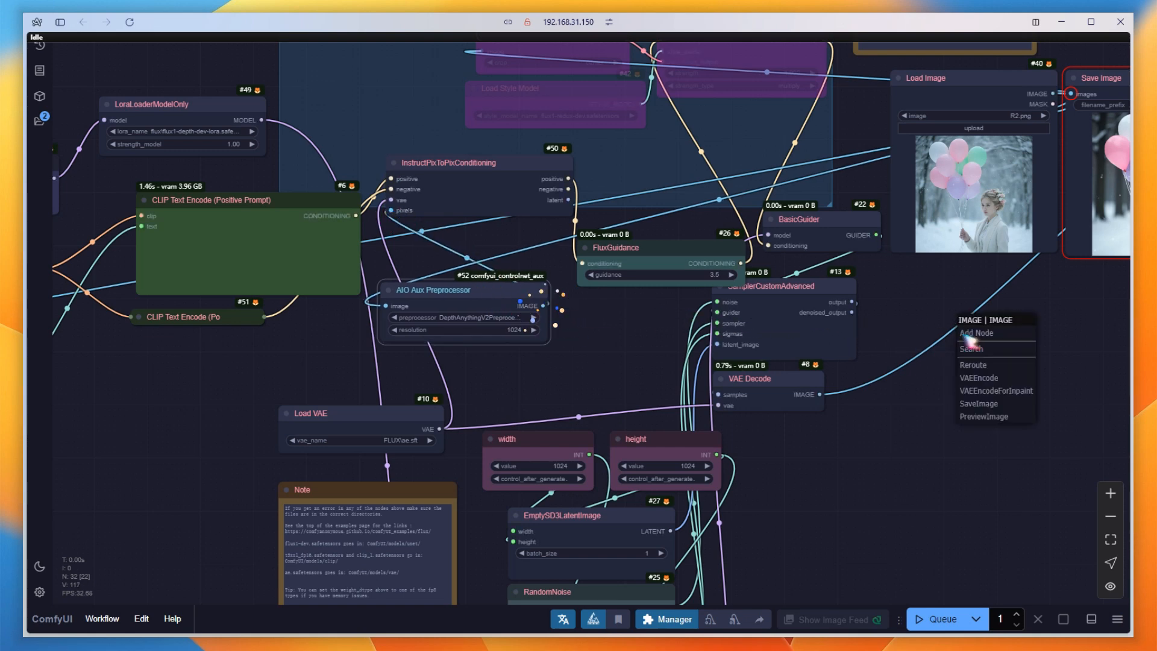
click(988, 416)
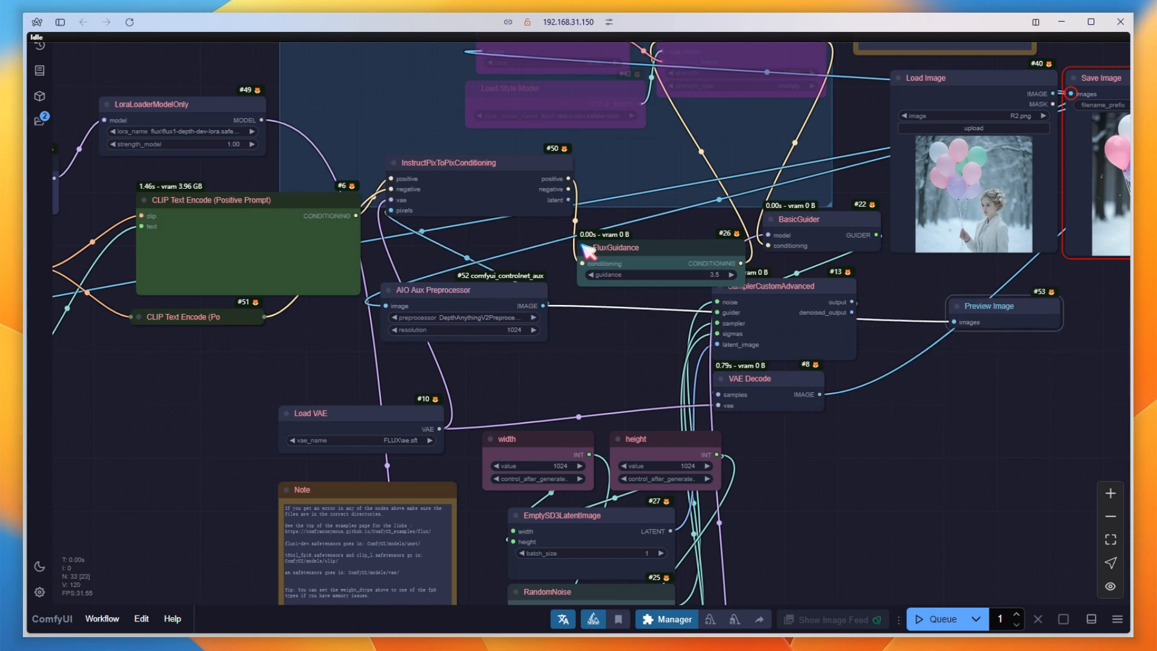
drag(569, 201, 730, 347)
Duplicate the last Save Image node, move the VAE Decode image link onto the duplicate, and queue the workflow.
scroll(560, 374, down, 4)
drag(907, 443, 515, 444)
mouse_move(700, 177)
alt+mouse_down()
mouse_move(856, 171)
mouse_move(841, 174)
alt+mouse_up()
drag(653, 190, 811, 199)
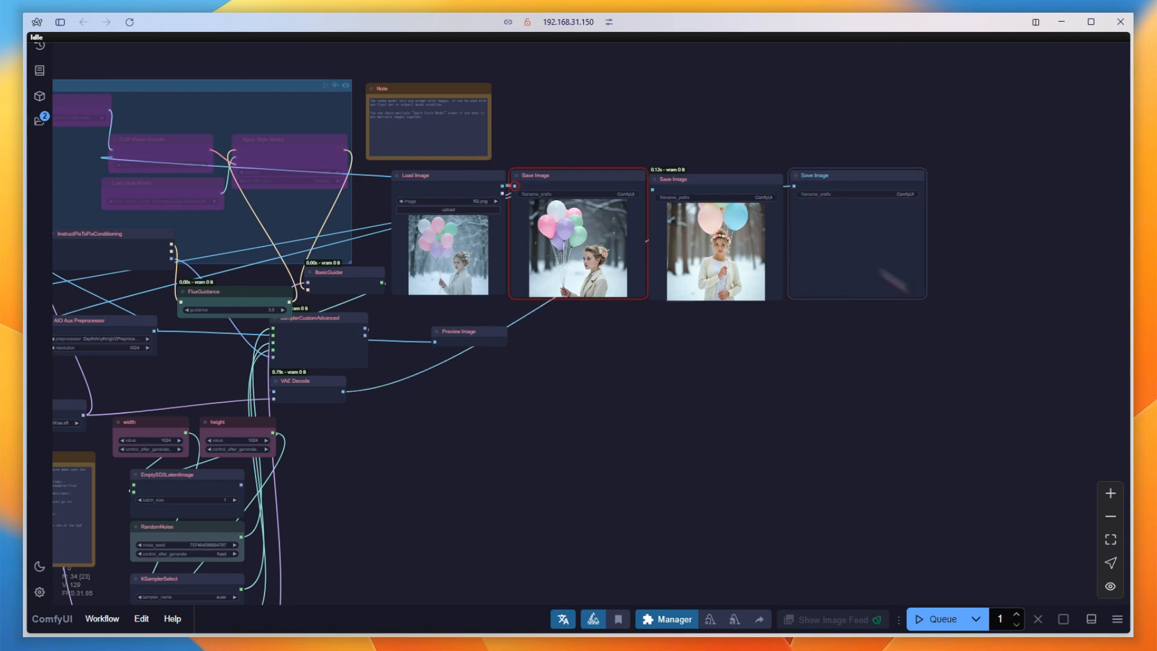
click(935, 619)
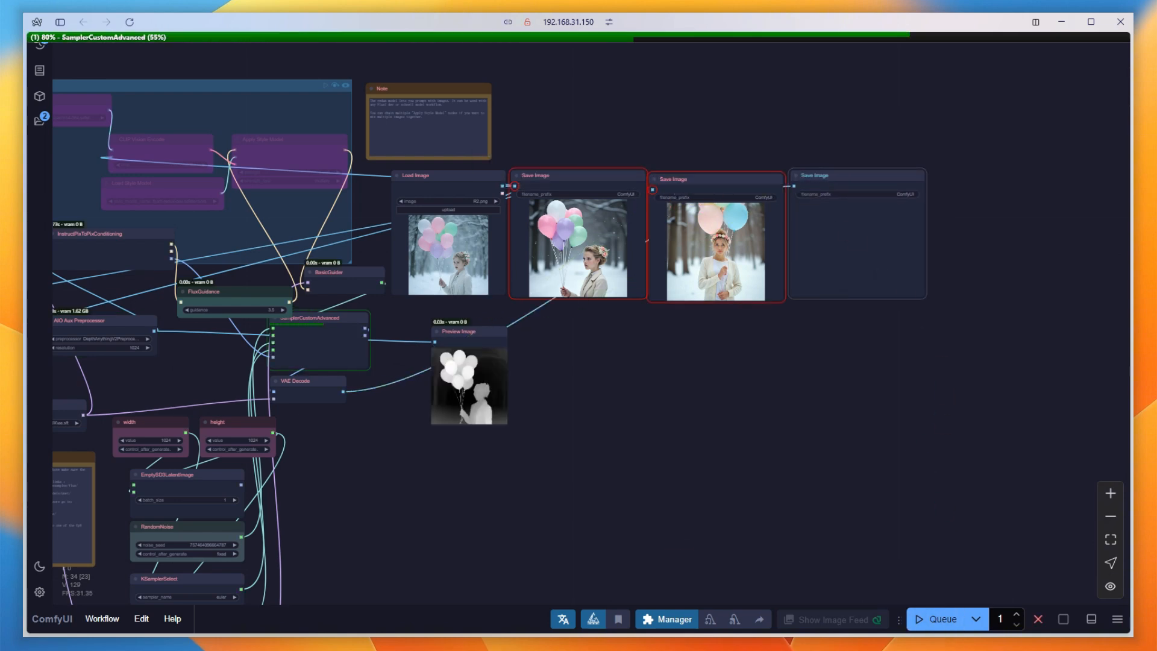
scroll(774, 351, up, 5)
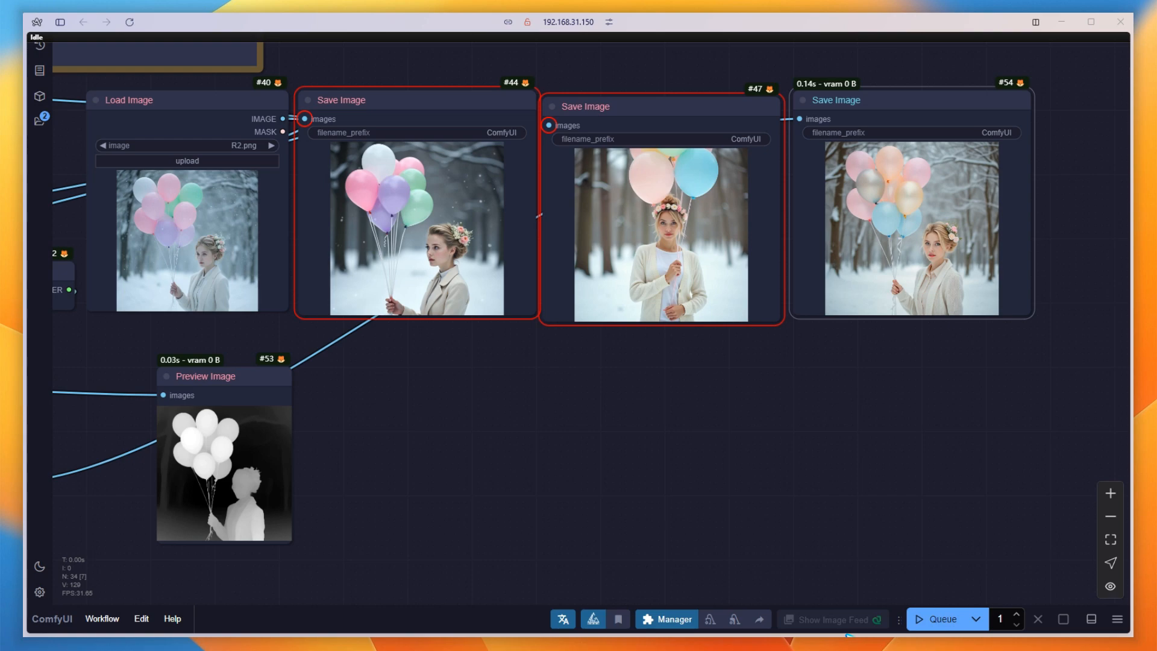
Delete the second Save Image node and the depth Preview Image node, and move the newest Save Image beside the first one.
click(688, 108)
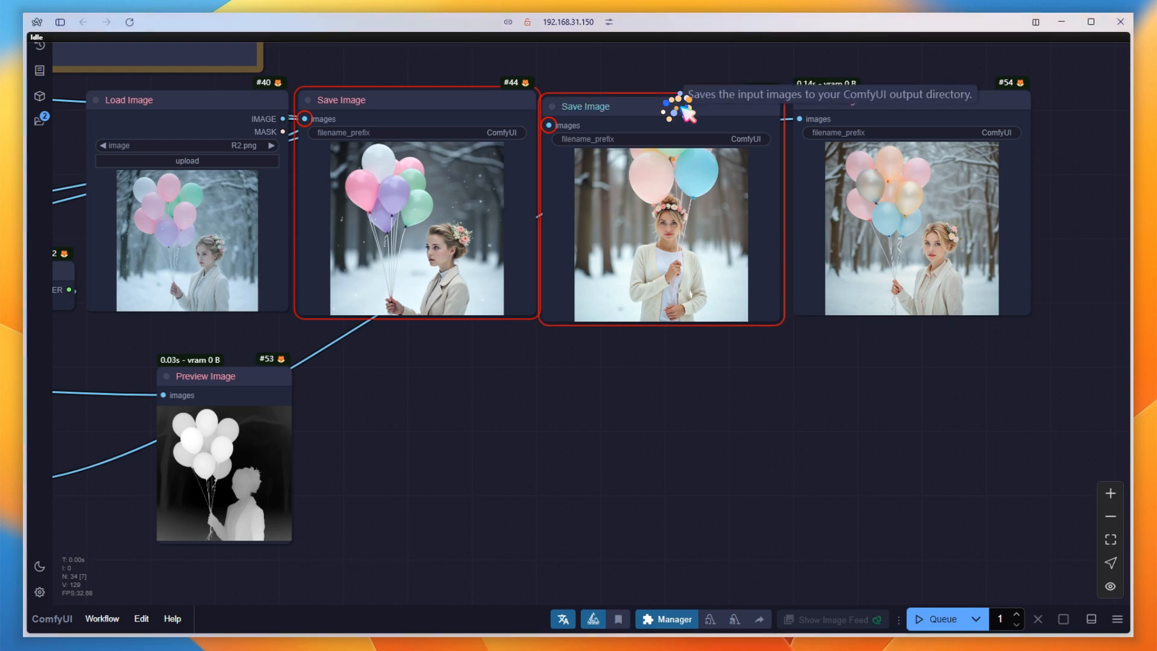
key(Delete)
drag(852, 113, 621, 114)
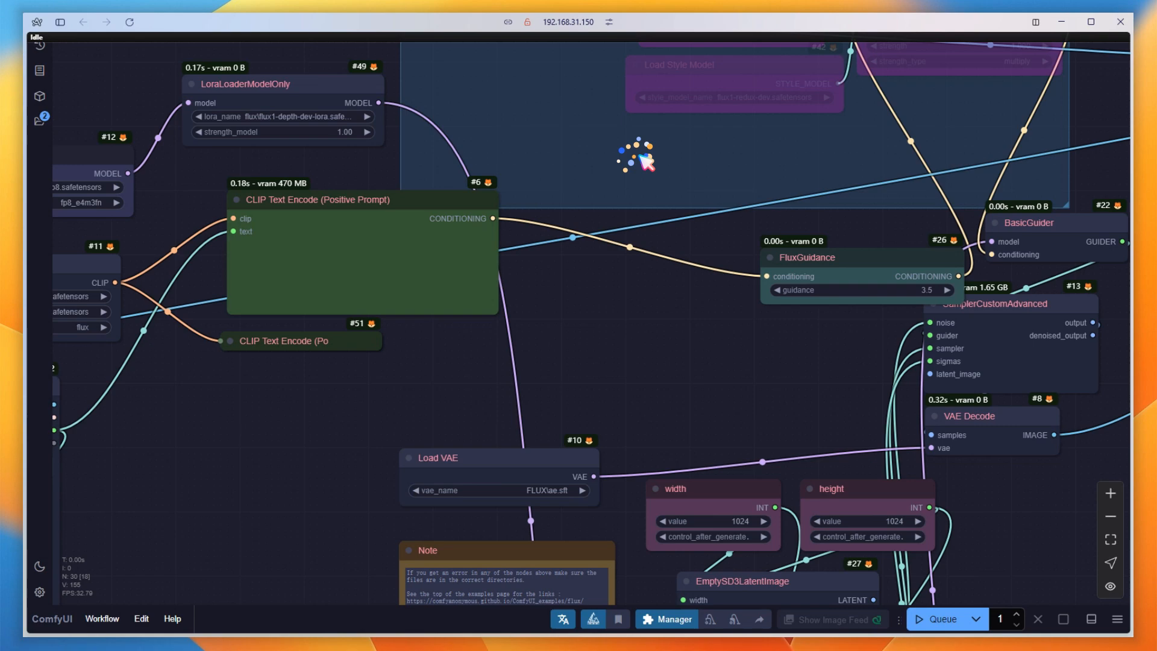
click(289, 342)
key(Delete)
Remove the depth LoRA, InstructPixToPixConditioning, preprocessor, negative prompt and captioning nodes, and restore the direct prompt, latent and diffusion model links.
drag(398, 364, 251, 193)
drag(785, 202, 728, 428)
drag(504, 161, 1121, 320)
click(470, 379)
key(Delete)
click(241, 289)
key(Delete)
drag(534, 600, 465, 411)
drag(660, 179, 393, 537)
click(476, 198)
key(Delete)
Convert the positive CLIP Text Encode's text input back to a widget, and move DualCLIPLoader and Load Diffusion Model closer to it.
drag(579, 311, 777, 338)
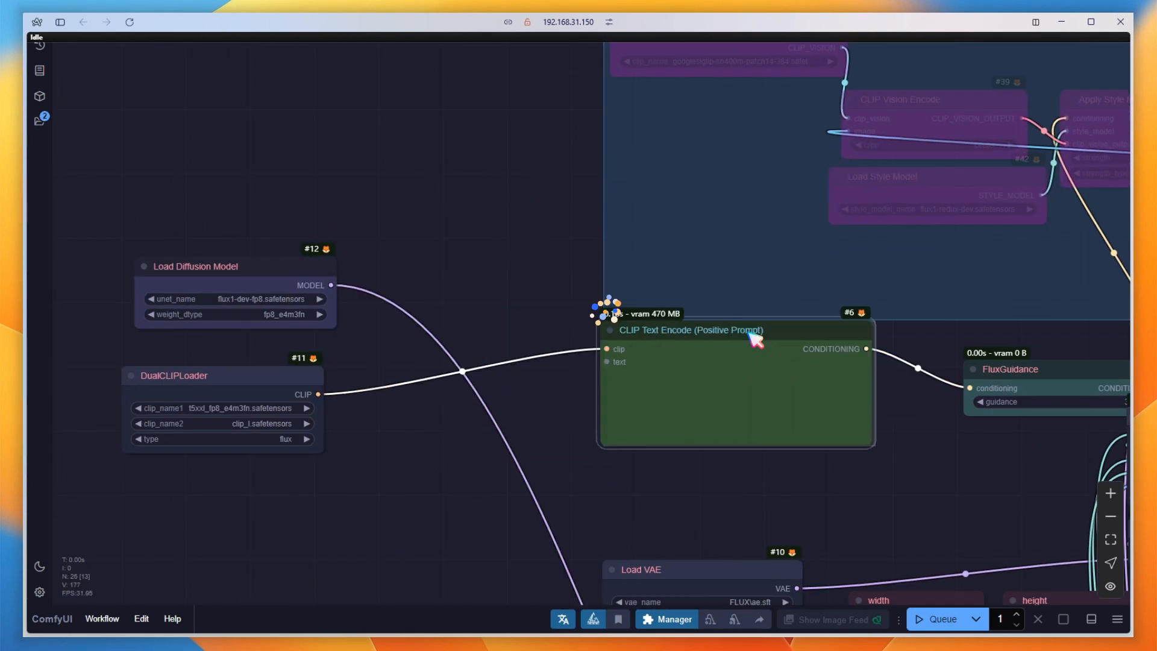
right_click(685, 391)
click(731, 577)
click(862, 581)
drag(275, 375, 480, 382)
drag(287, 265, 487, 290)
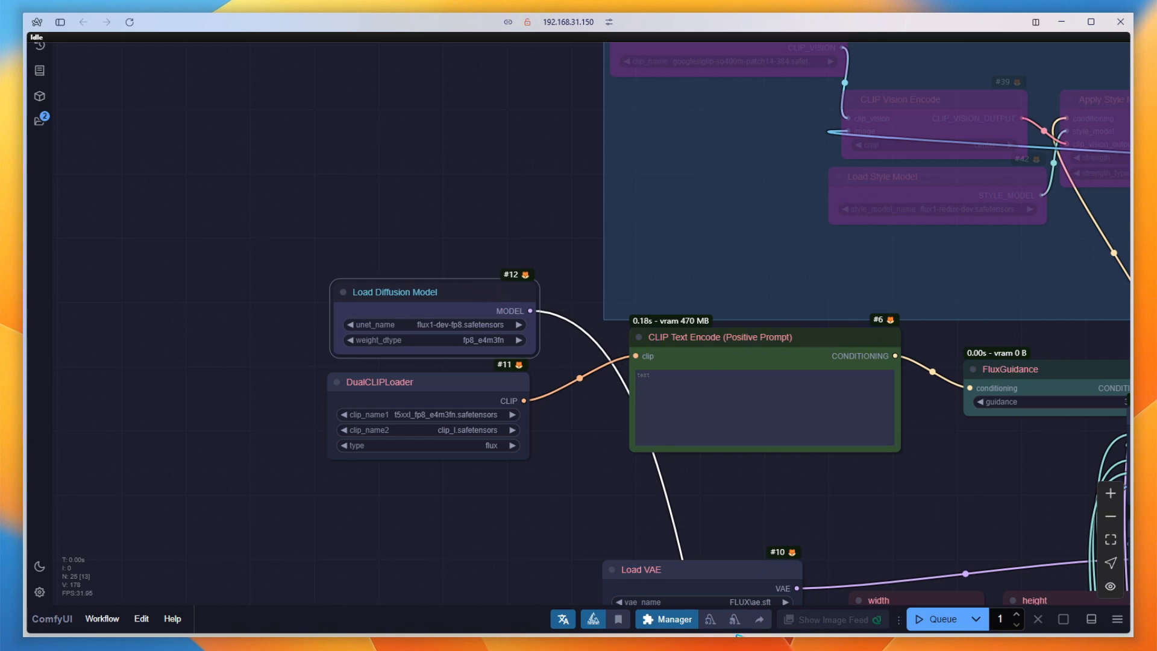
Add a Unet Loader (GGUF) node above Load Diffusion Model and set its unet_name to flux1-dev-Q8_0.gguf.
double_click(380, 198)
text(gguf)
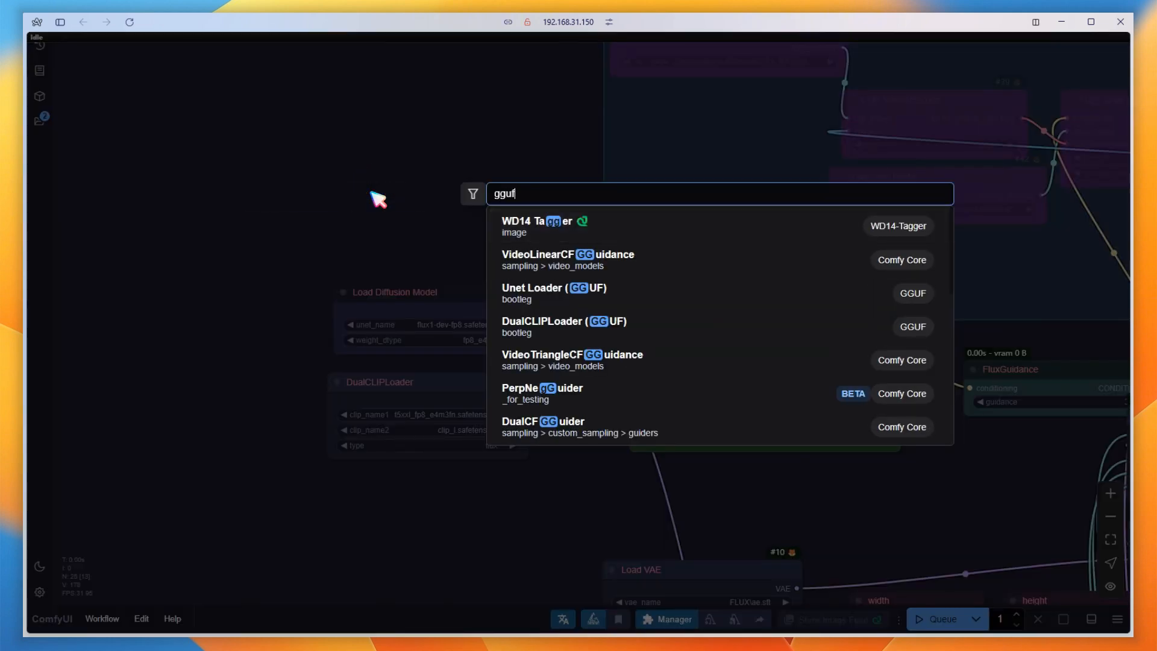
click(560, 230)
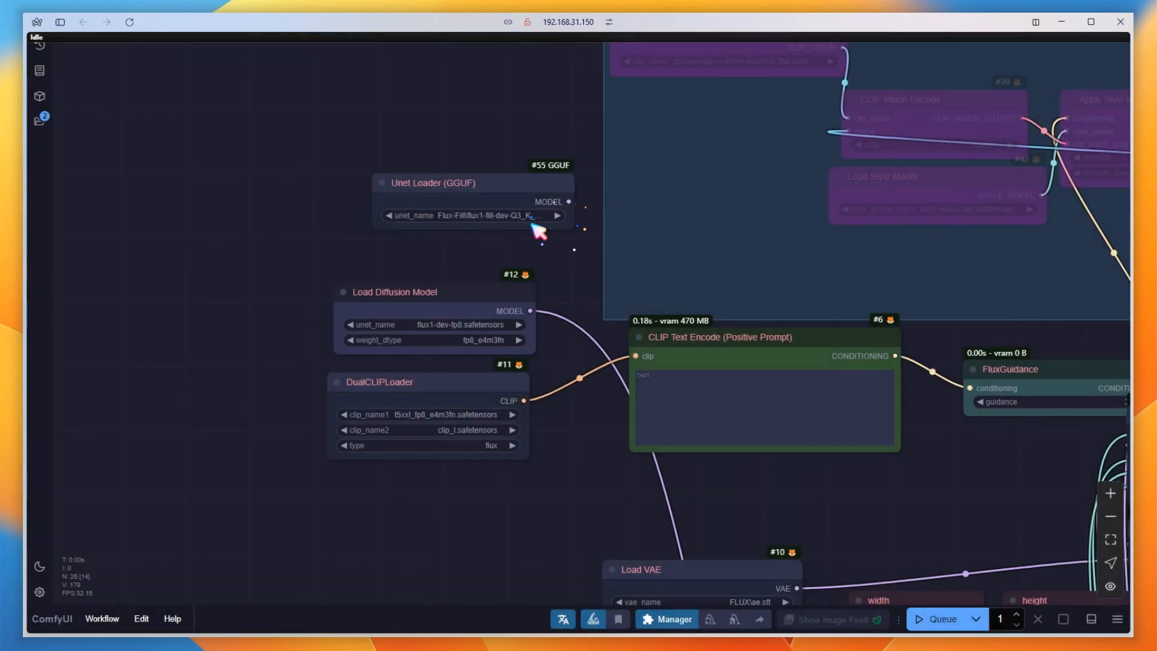
drag(492, 201, 464, 221)
click(465, 236)
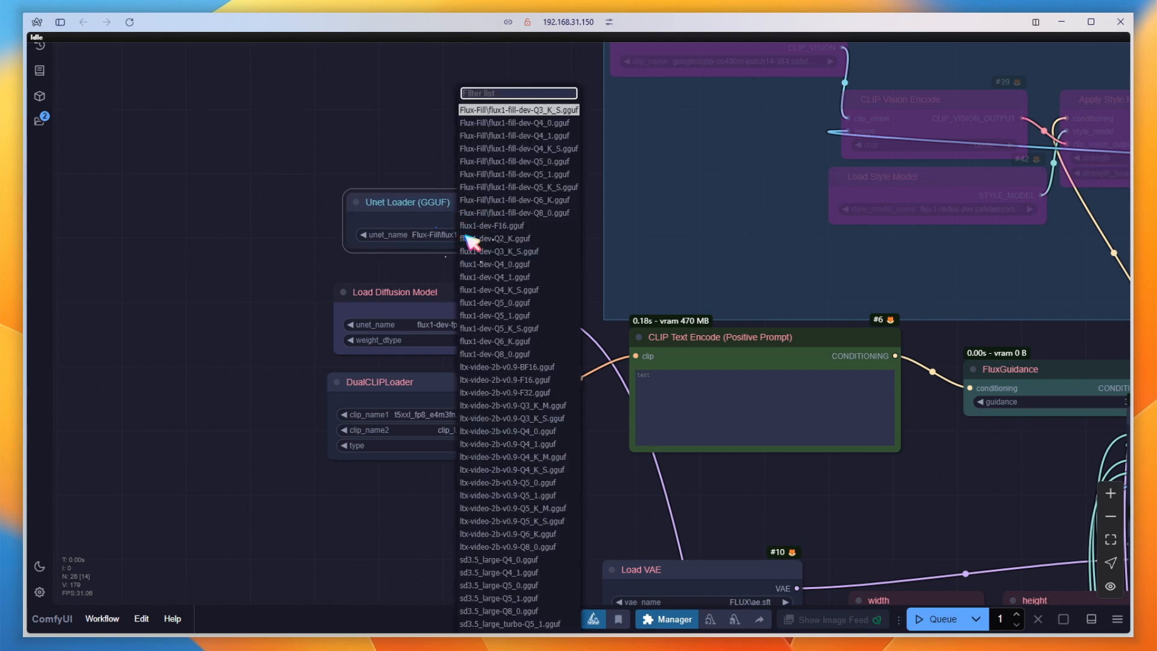
text(flux)
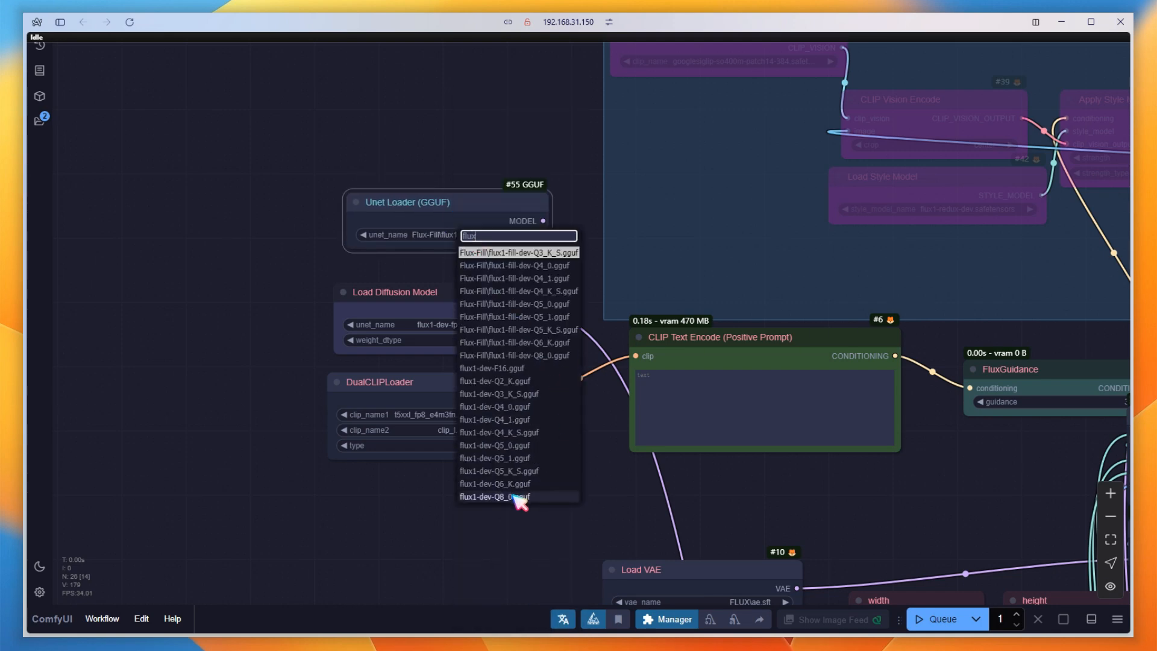
click(518, 497)
Connect Unet Loader (GGUF) to ModelSamplingFlux's model input, and re-enable the bypassed Redux Model group.
scroll(519, 503, down, 5)
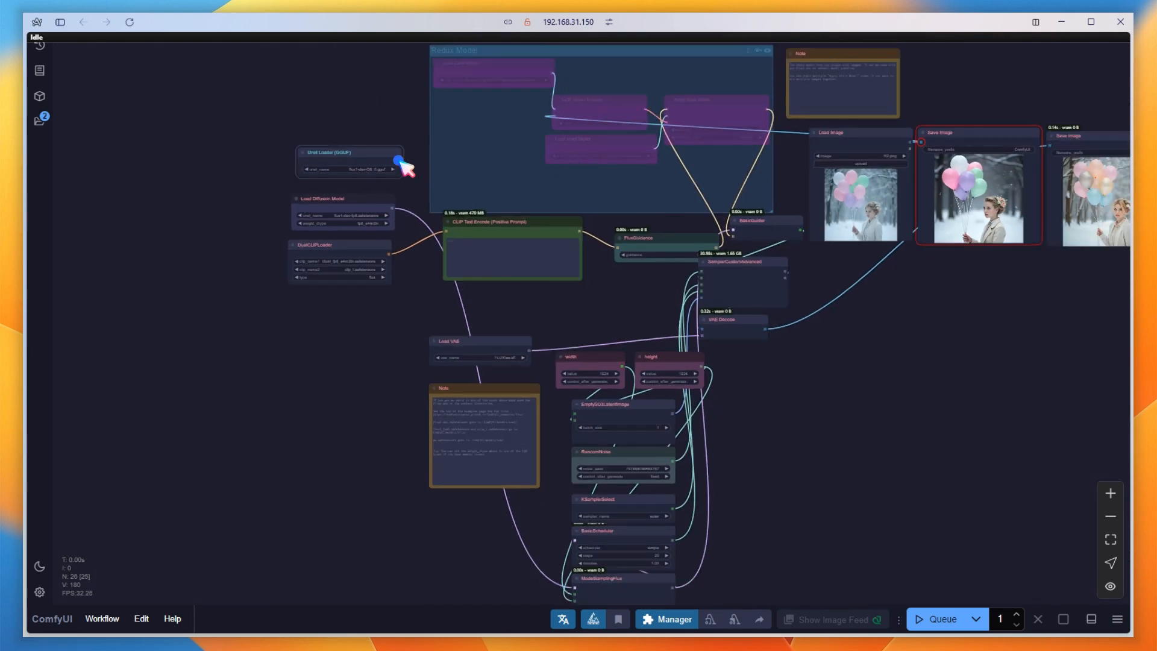
drag(399, 162, 576, 590)
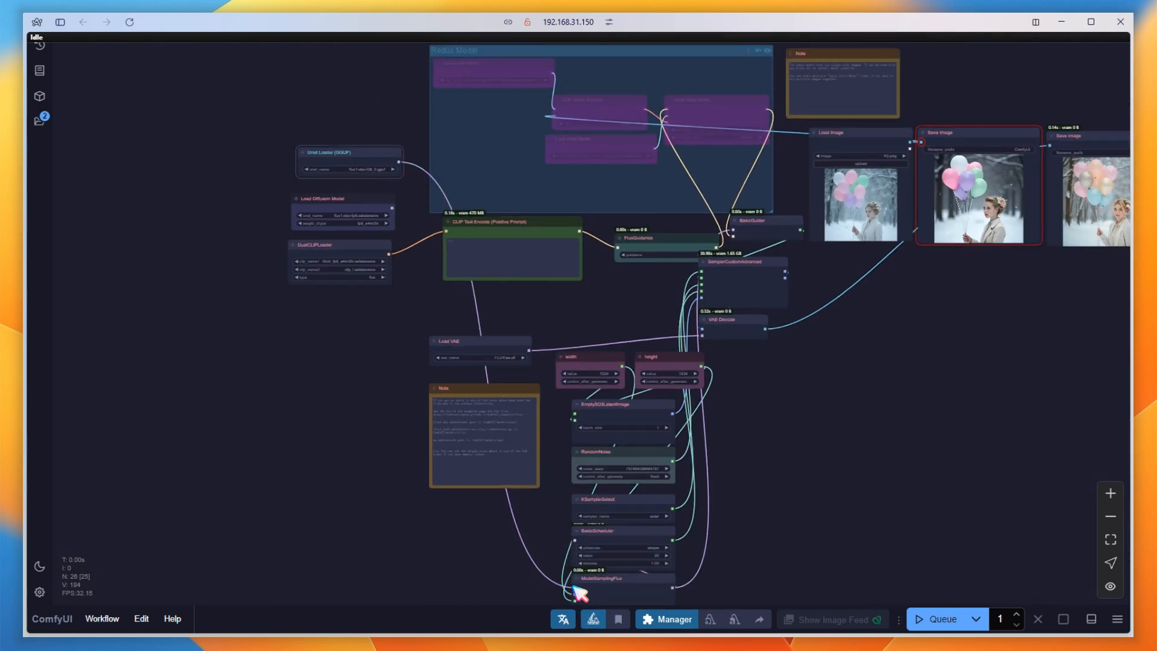
click(759, 51)
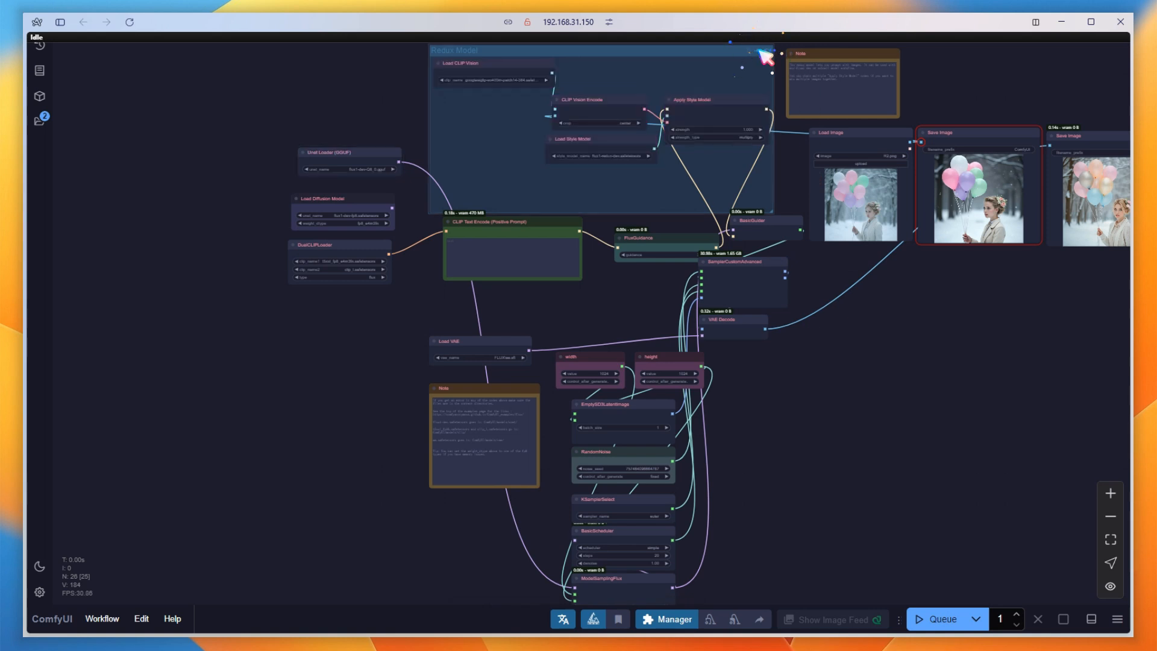
Queue the GGUF workflow and compare its output image with the source image and the Flux Dev fp8 result.
click(944, 619)
drag(1061, 367, 777, 442)
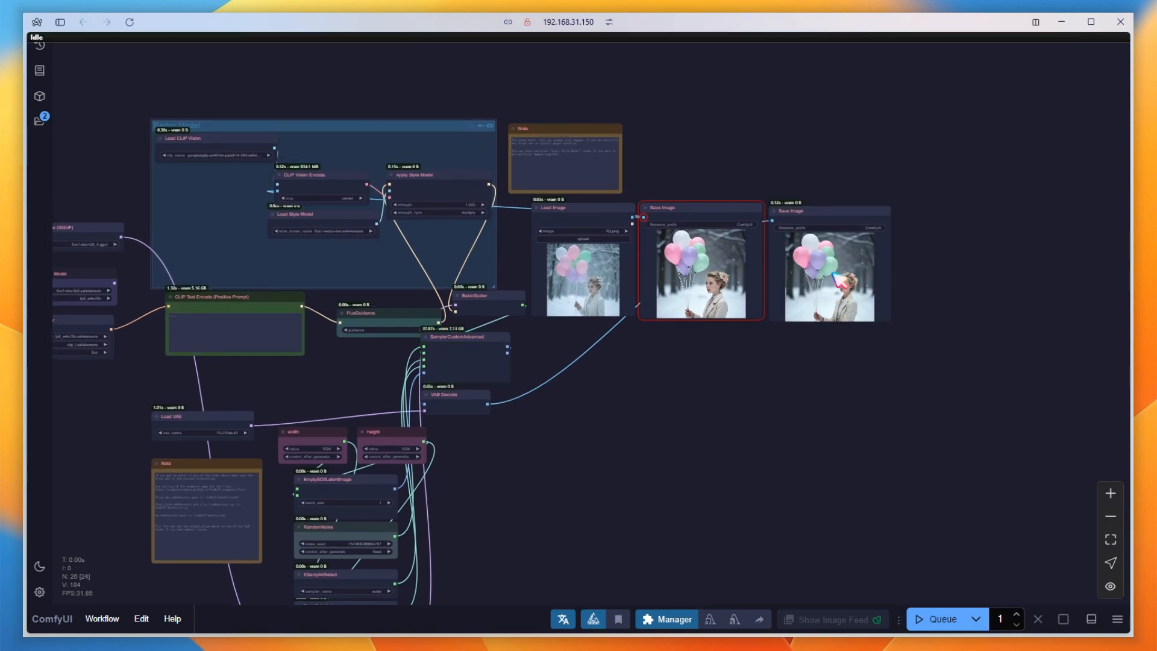
scroll(783, 299, up, 5)
scroll(751, 303, up, 1)
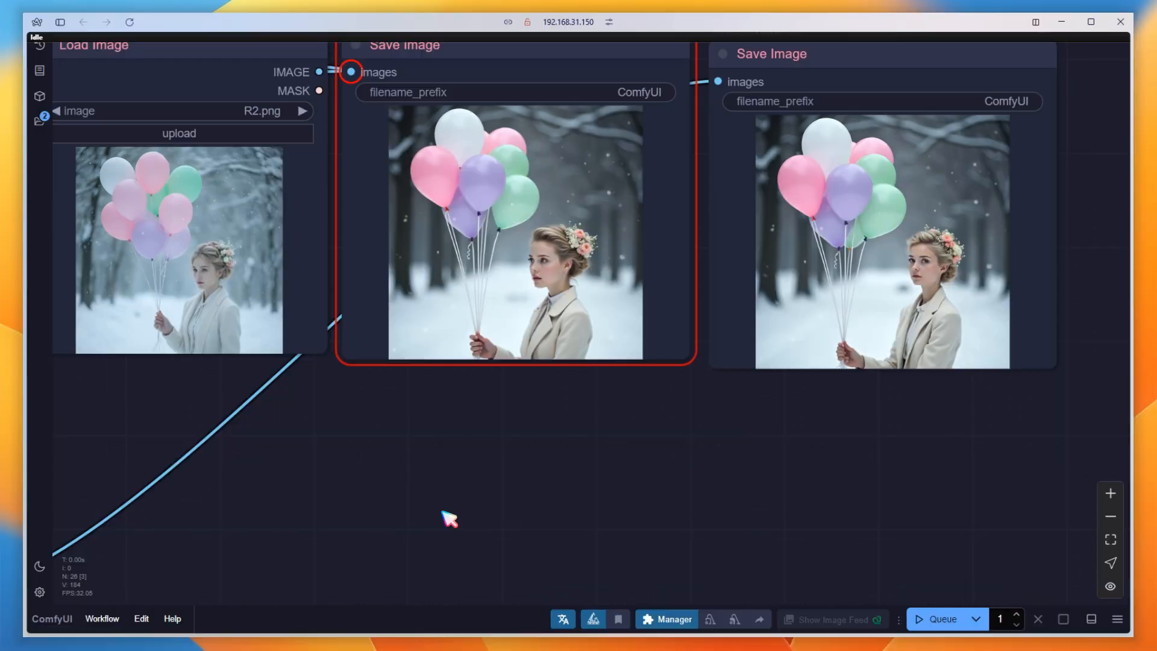
scroll(448, 519, down, 3)
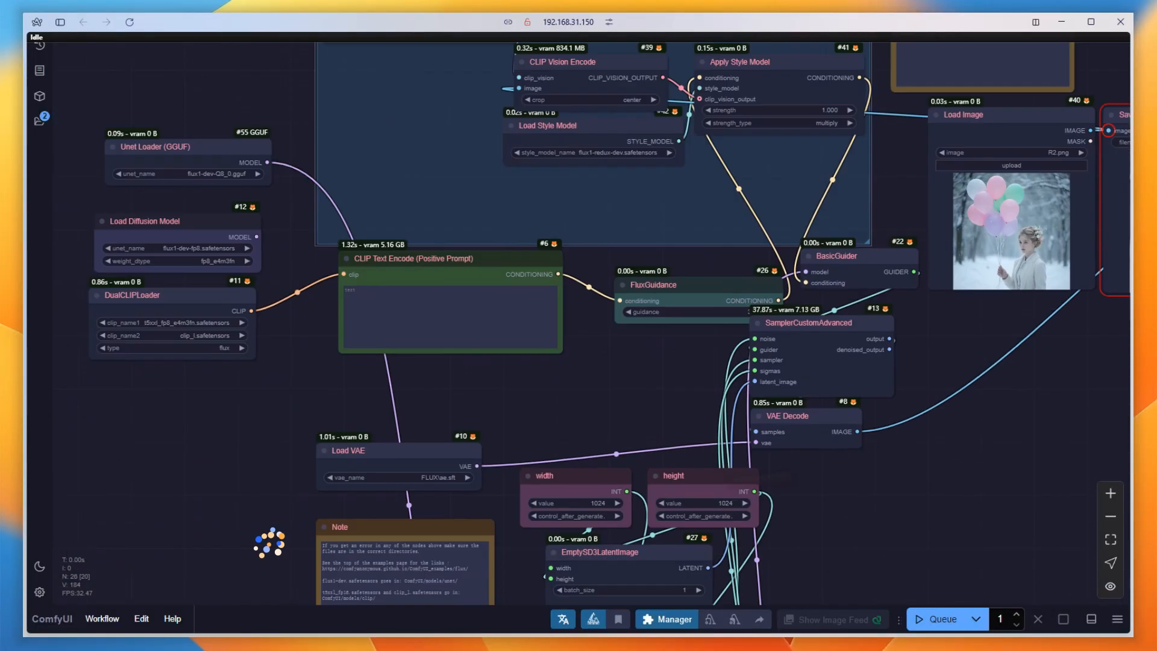
Reconnect Load Diffusion Model to ModelSamplingFlux's model input, and delete the Unet Loader (GGUF) node.
drag(579, 447, 799, 374)
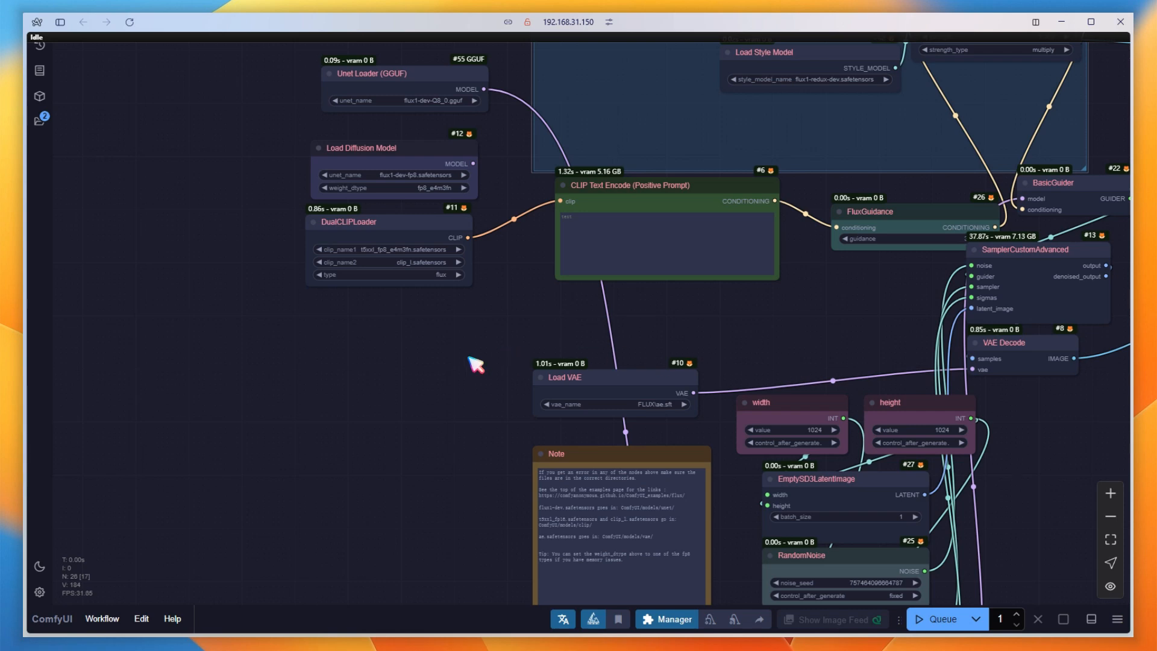
scroll(455, 472, down, 3)
drag(434, 509, 437, 292)
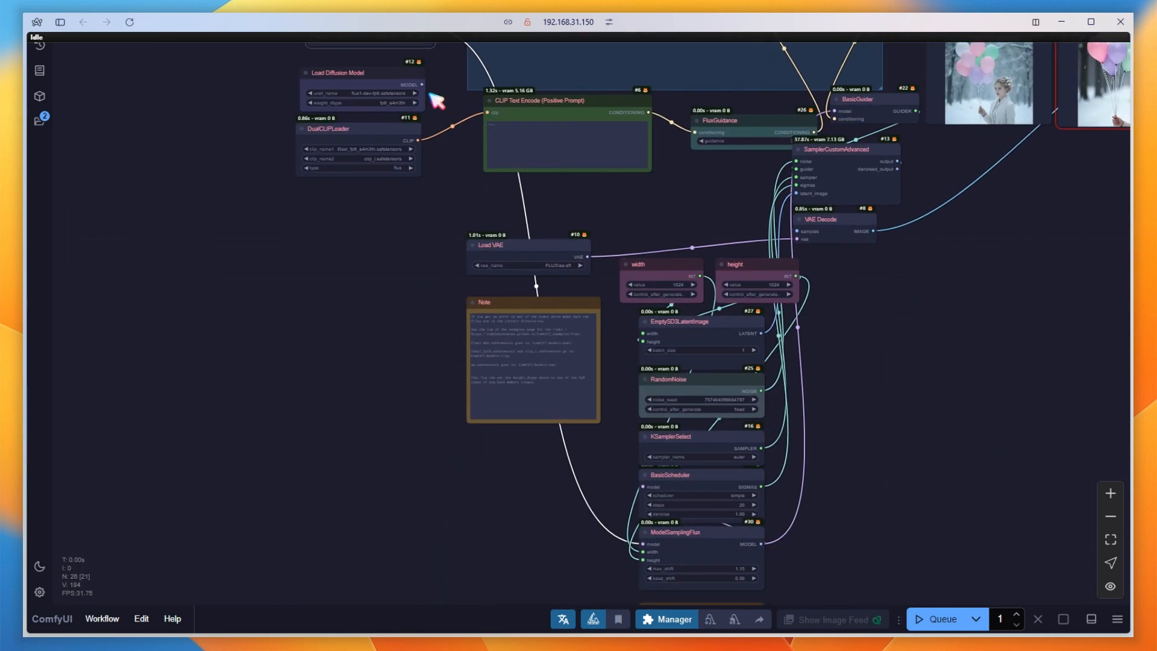
drag(422, 85, 643, 545)
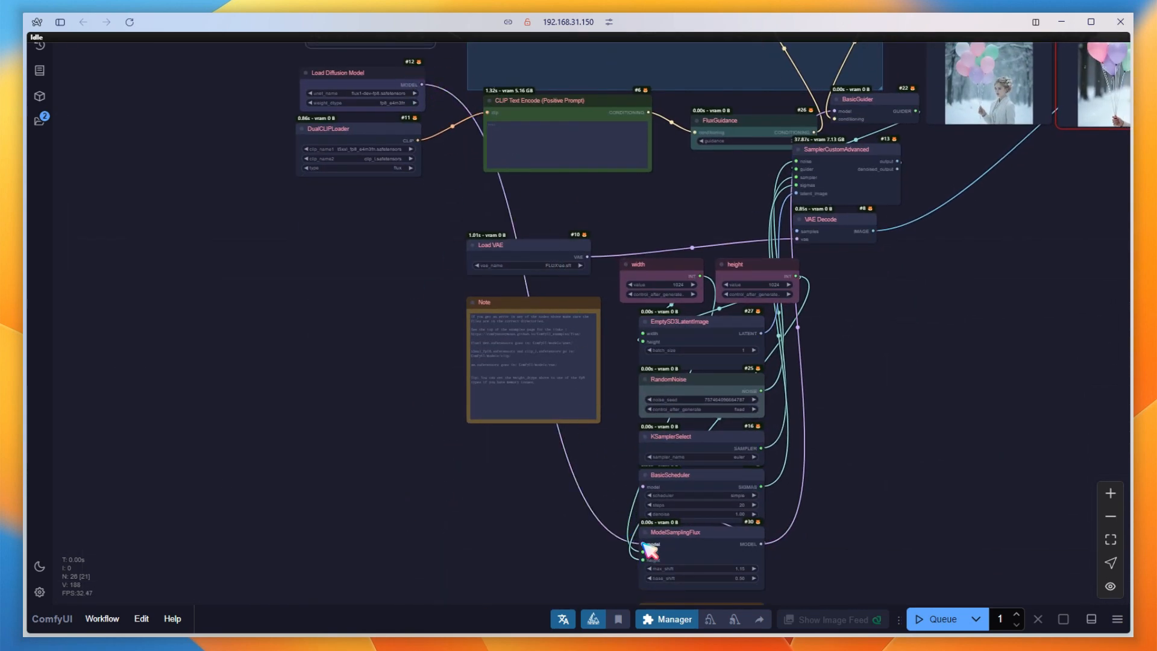
drag(310, 234, 364, 463)
scroll(471, 260, up, 4)
click(438, 248)
key(Delete)
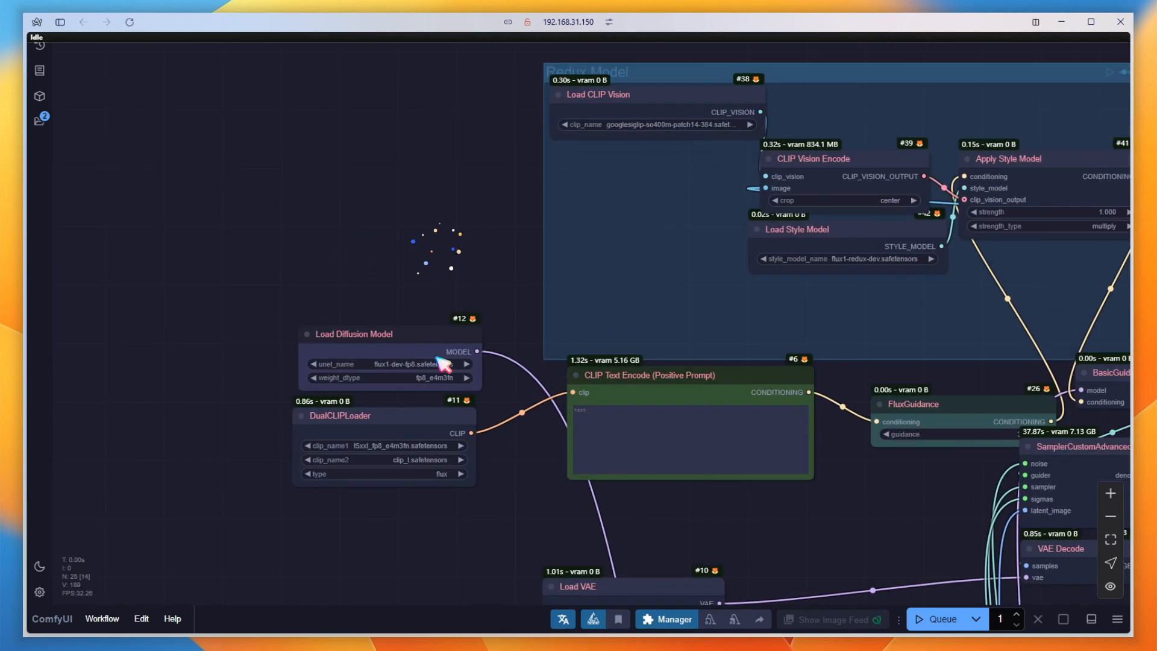
Set Load Diffusion Model's unet_name to flux1-schnell-fp8.safetensors and BasicScheduler's steps to 4.
click(415, 365)
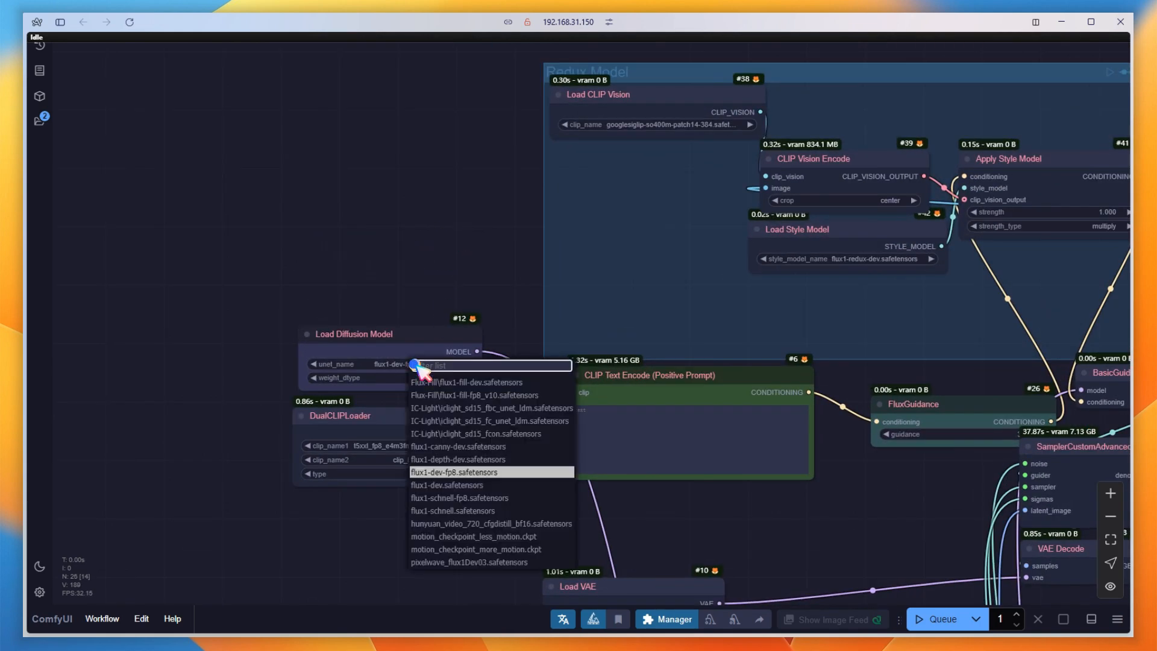
click(446, 498)
drag(804, 589, 518, 36)
drag(439, 559, 419, 465)
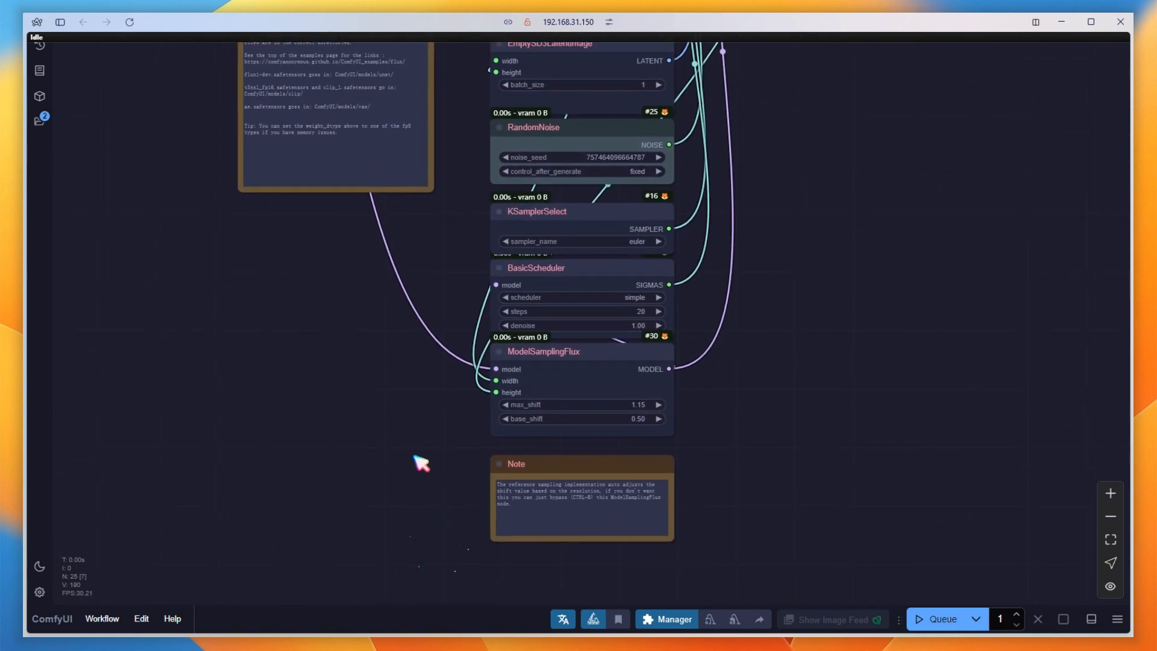
click(637, 311)
click(801, 308)
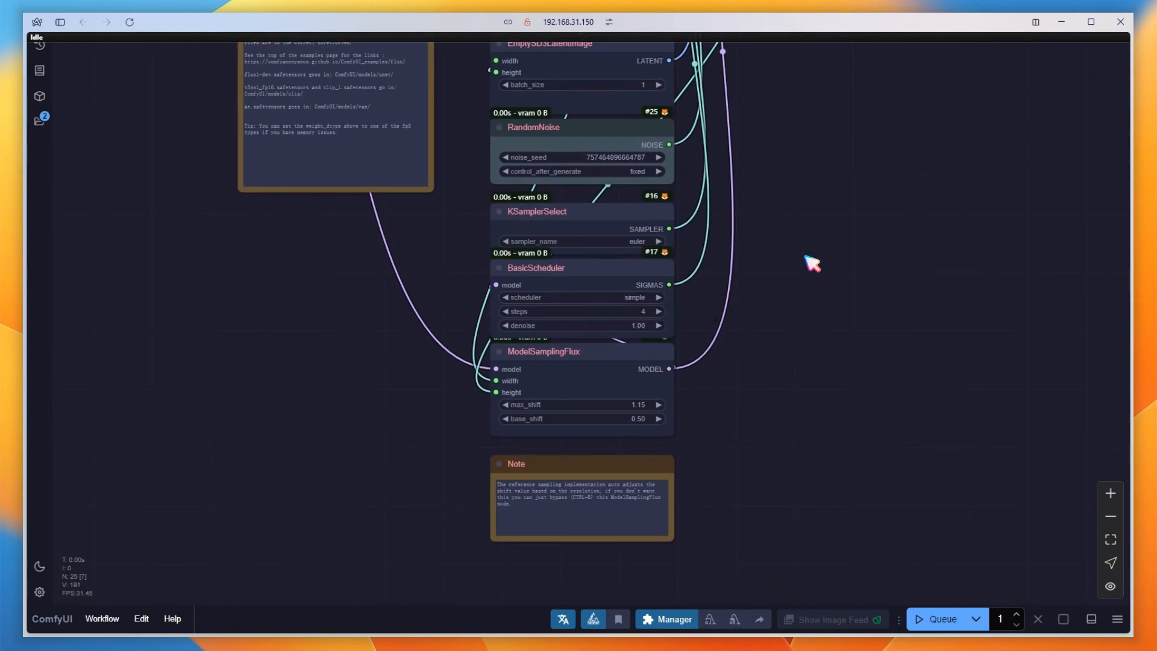
Duplicate the last Save Image node, route VAE Decode's image output to the copy, and queue the Schnell workflow.
scroll(902, 132, down, 3)
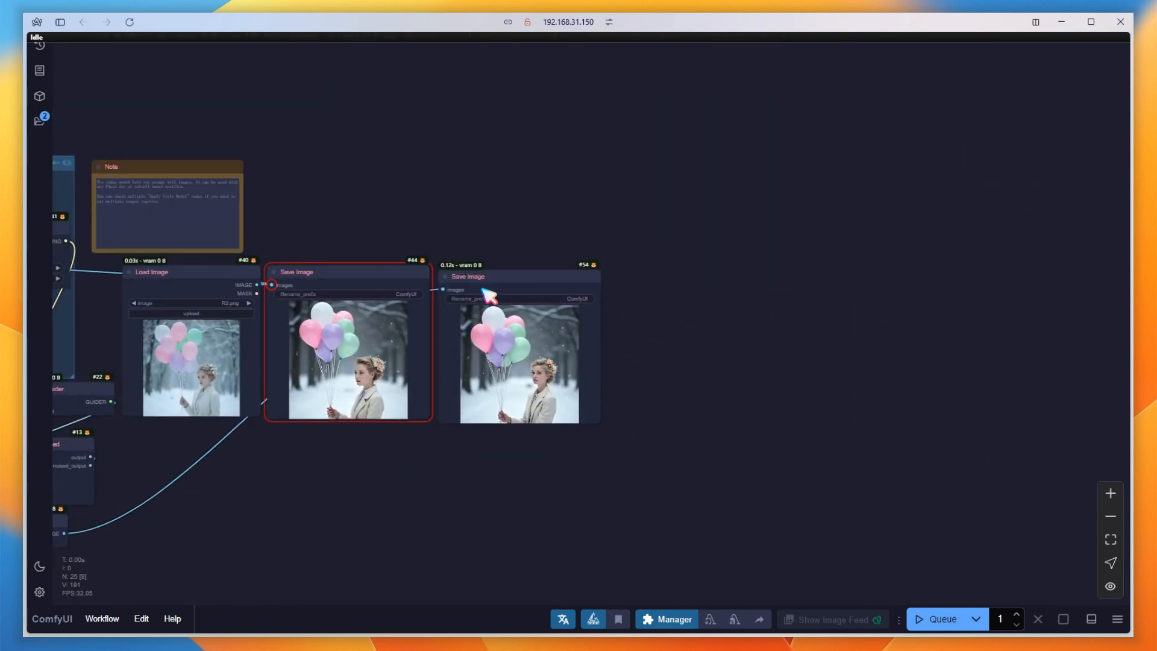
mouse_move(483, 276)
alt+mouse_down()
mouse_move(543, 266)
mouse_move(662, 276)
alt+mouse_up()
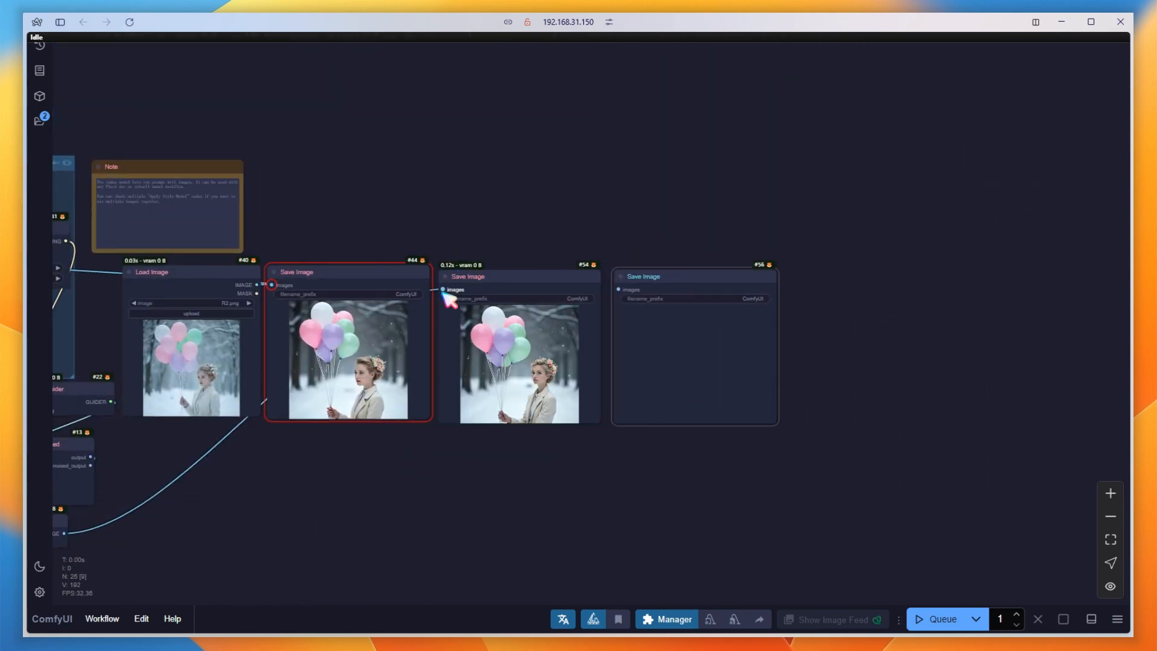
drag(444, 290, 651, 301)
click(935, 619)
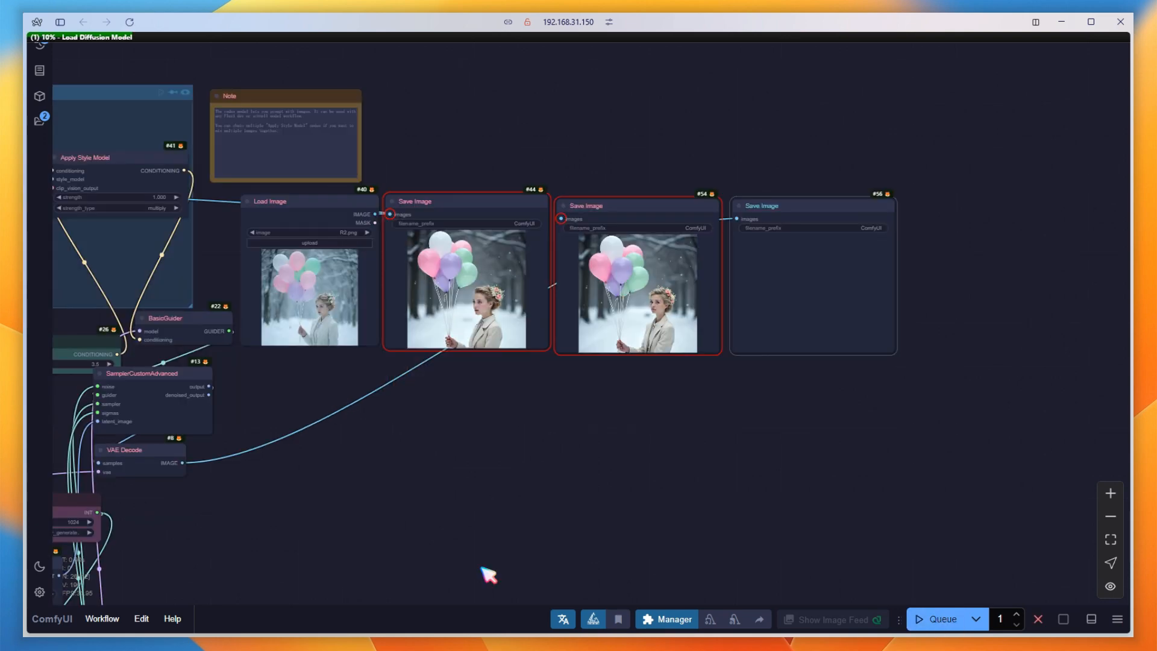
scroll(549, 434, up, 4)
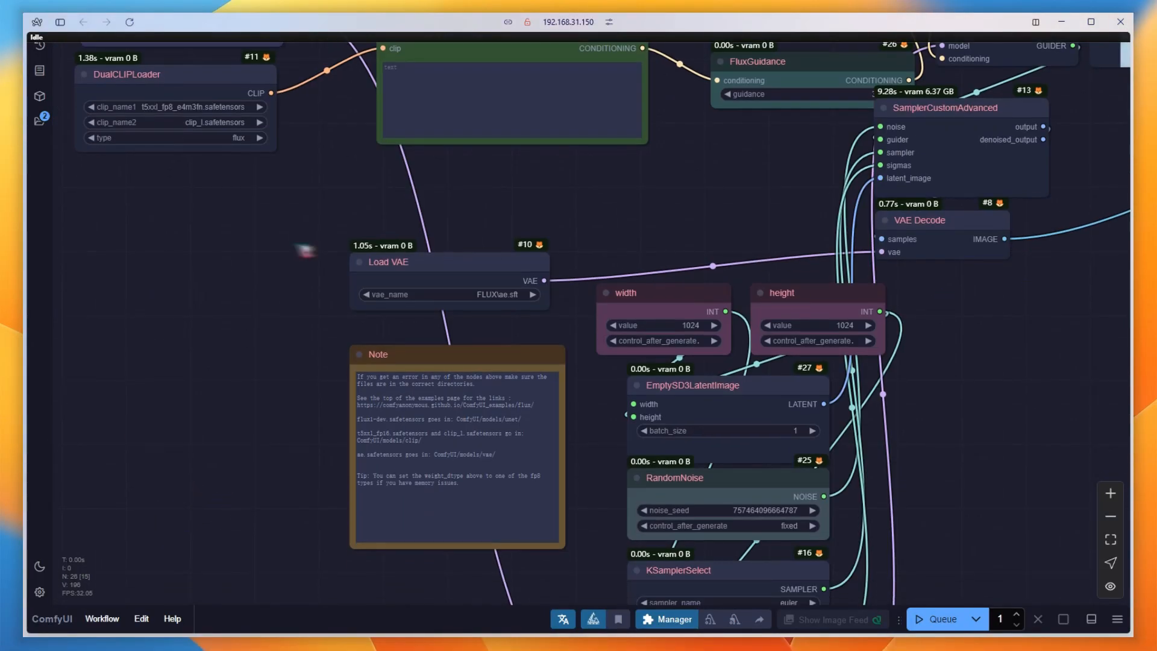
Set Load Diffusion Model's unet_name to pixelwave_flux1Dev03.safetensors and change BasicScheduler's steps value for this model.
drag(241, 250, 575, 482)
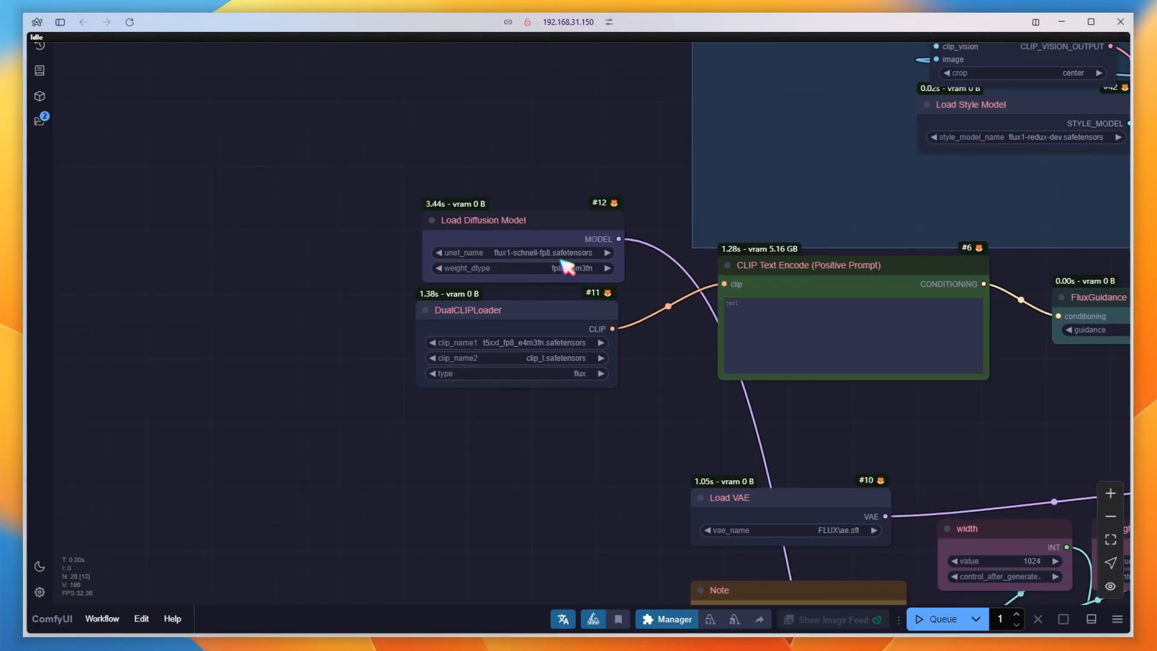
click(551, 254)
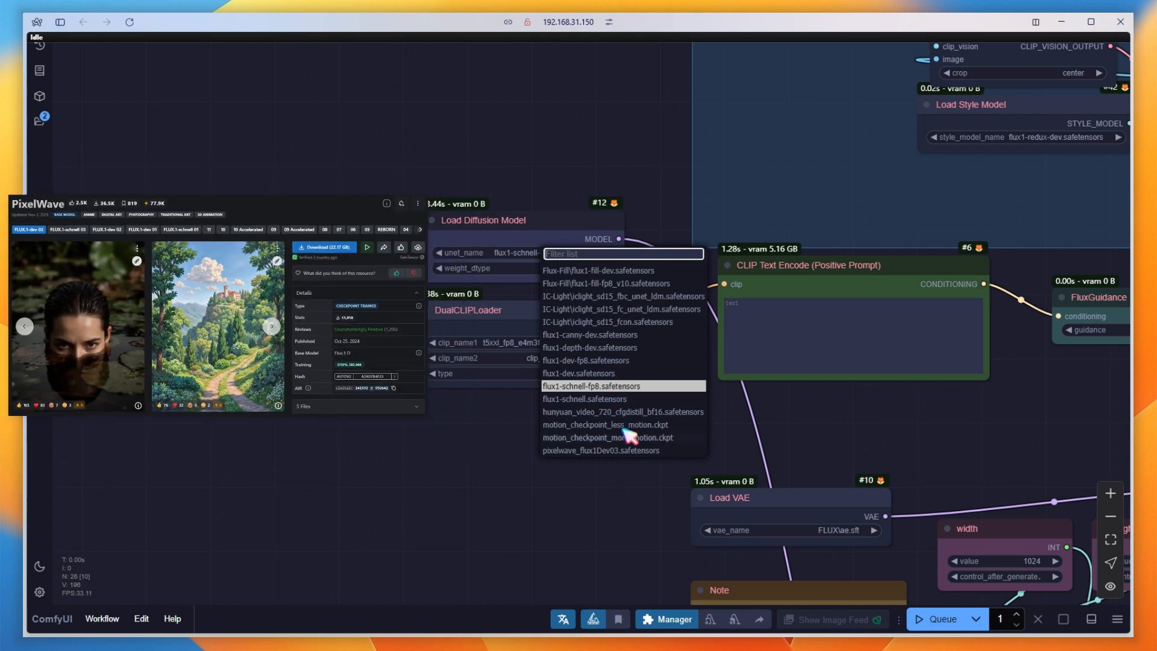
click(635, 451)
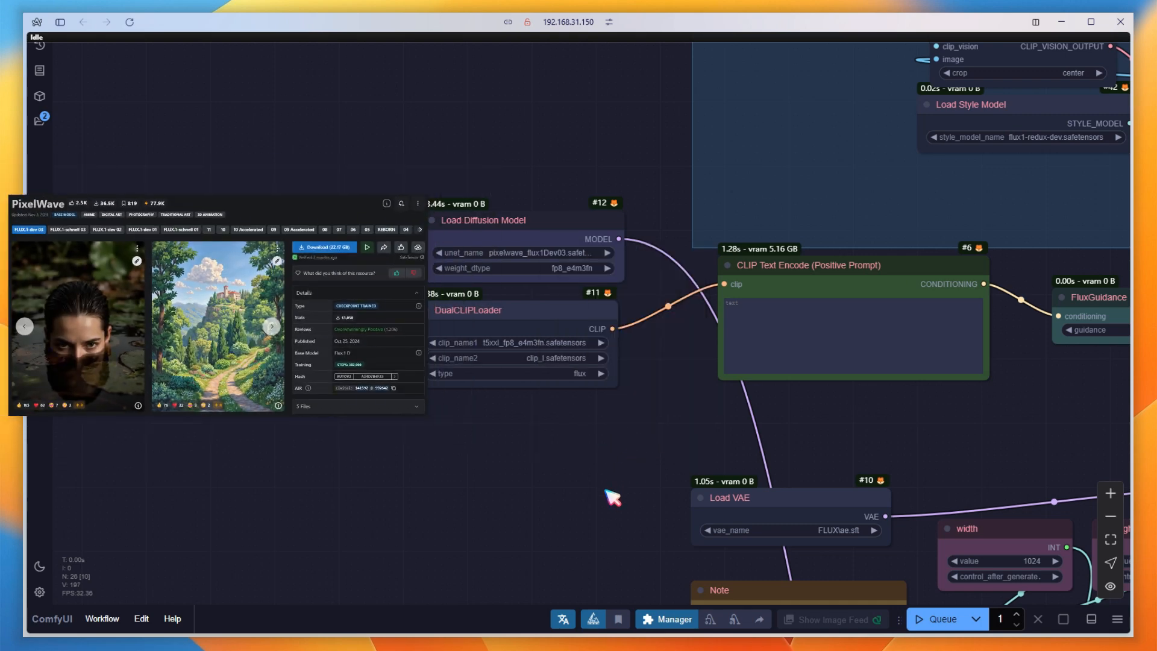
drag(668, 560, 403, 389)
drag(1032, 525, 881, 145)
click(672, 347)
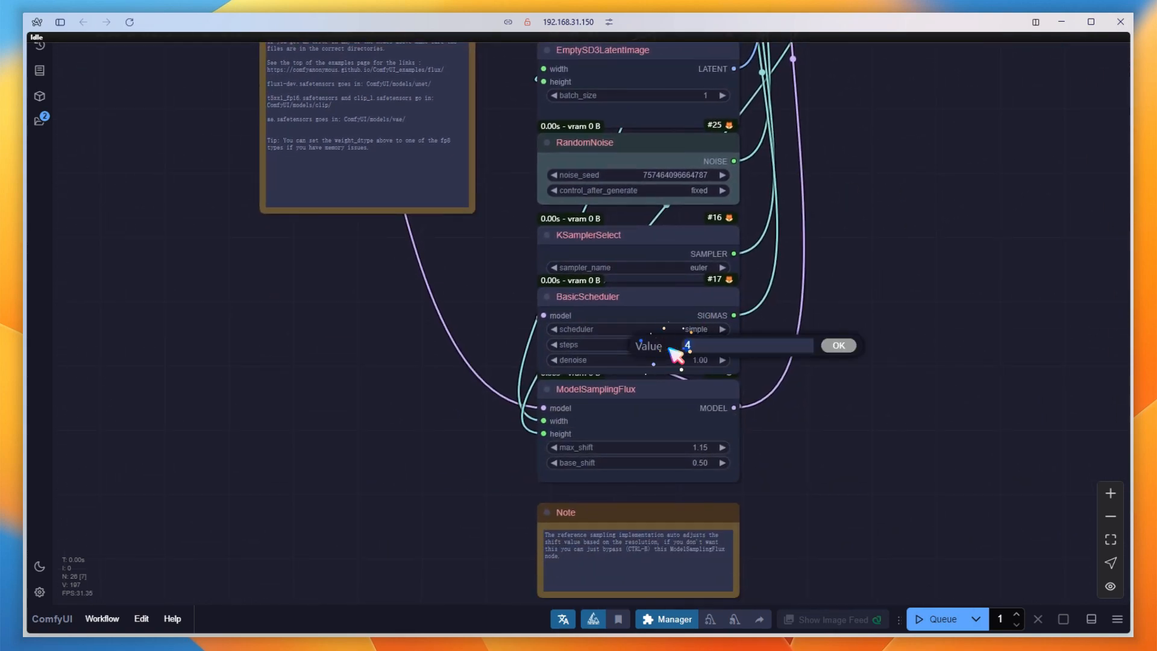
key(Return)
Queue the PixelWave workflow with VAE Decode's image output rerouted to a new copy of the last Save Image node.
drag(1019, 106, 610, 359)
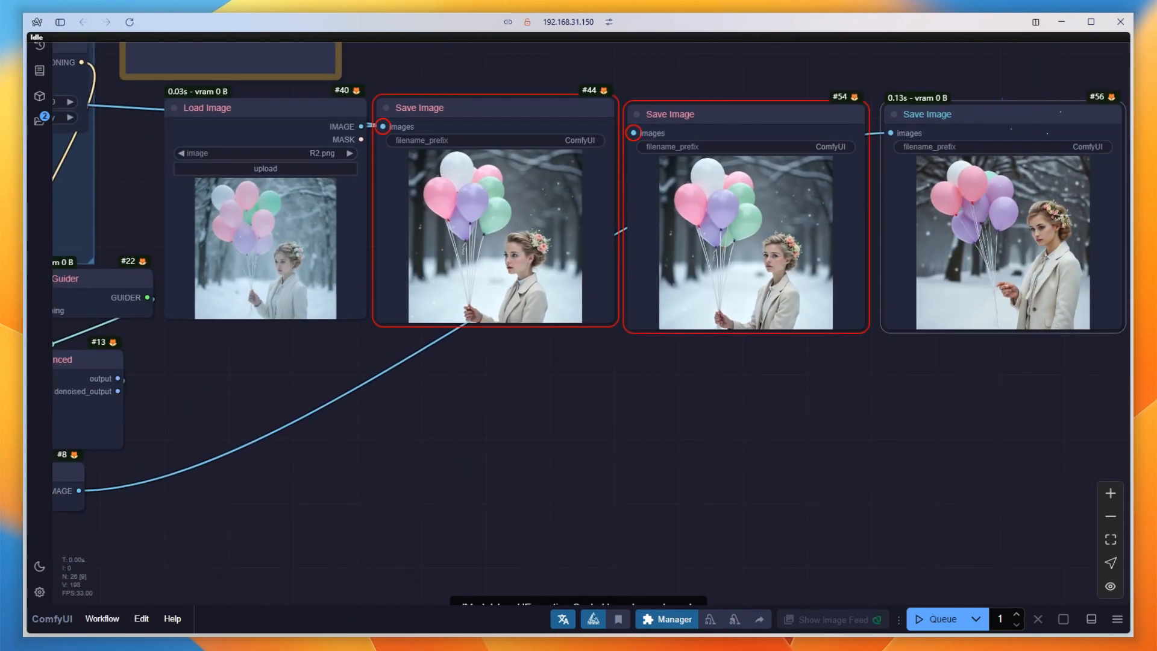
scroll(563, 440, down, 1)
scroll(568, 446, down, 3)
scroll(550, 452, up, 1)
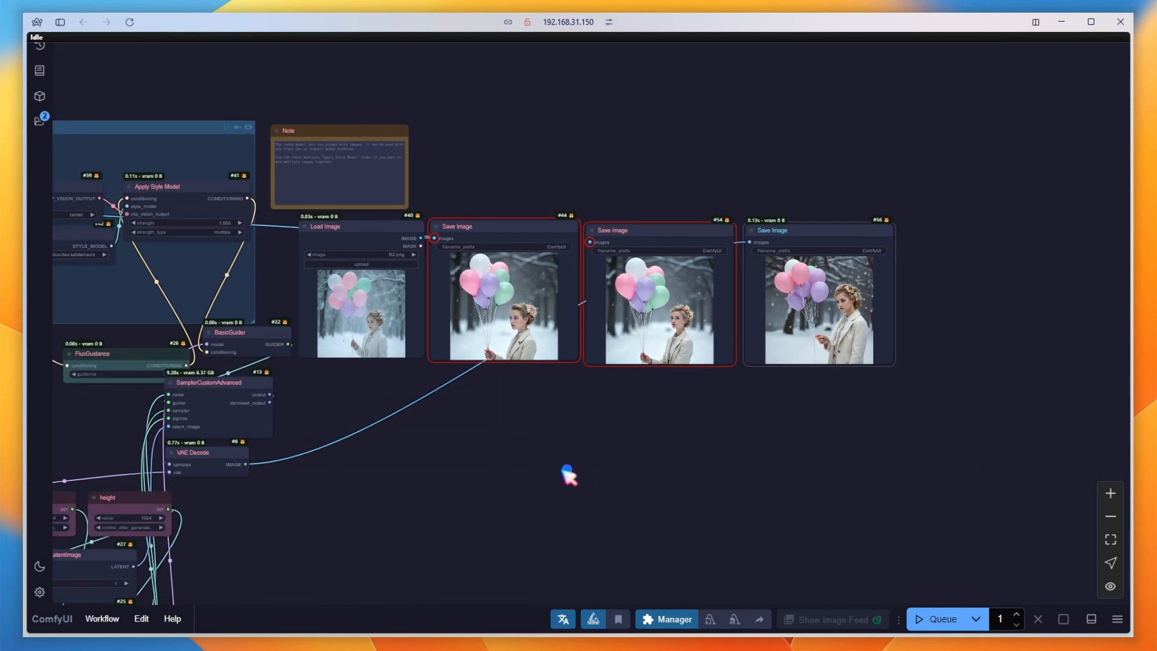
drag(730, 186, 879, 182)
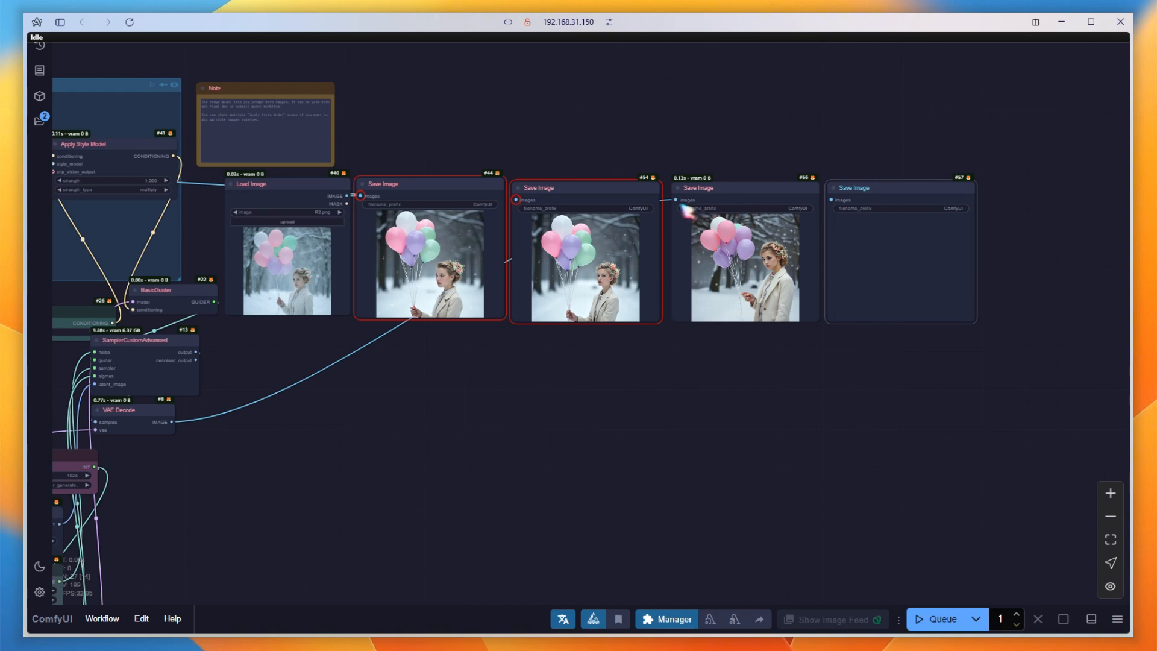
drag(682, 202, 880, 204)
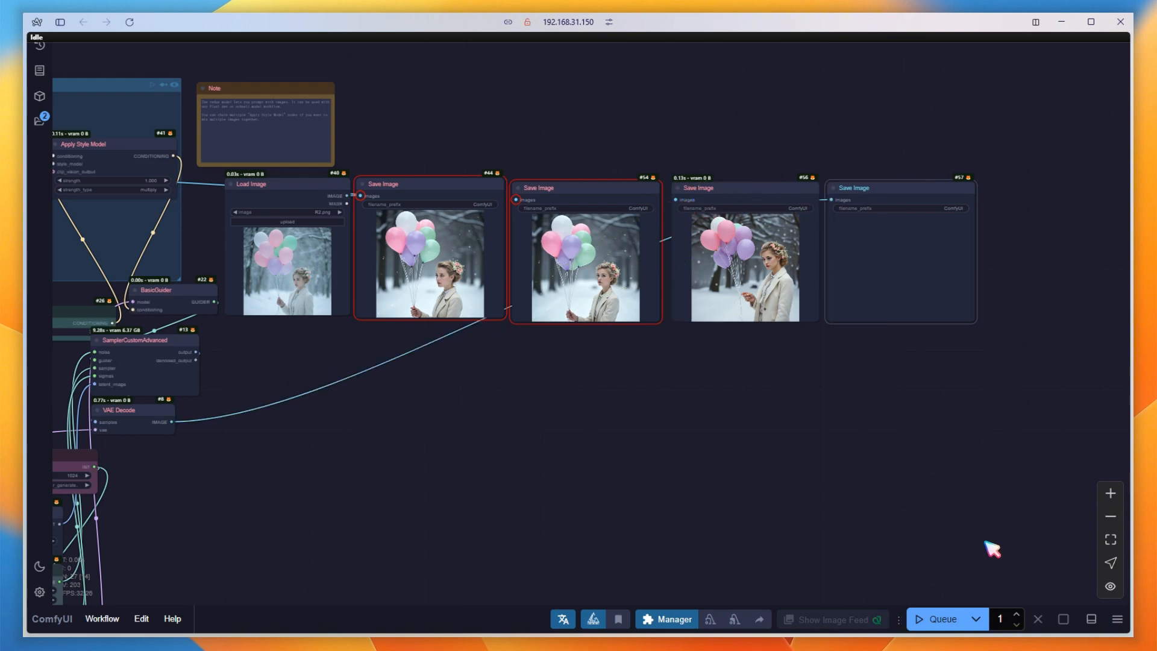
click(951, 621)
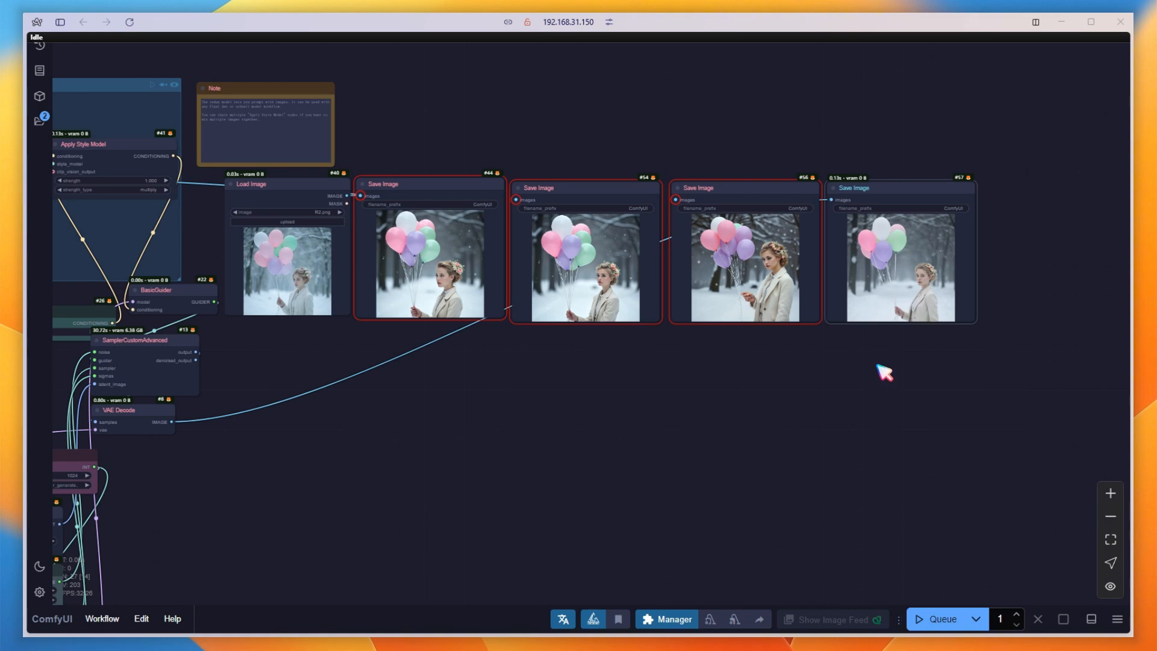
Reconnect VAE Decode's image output to the first Save Image node and delete the three extra Save Image nodes.
drag(833, 200, 410, 215)
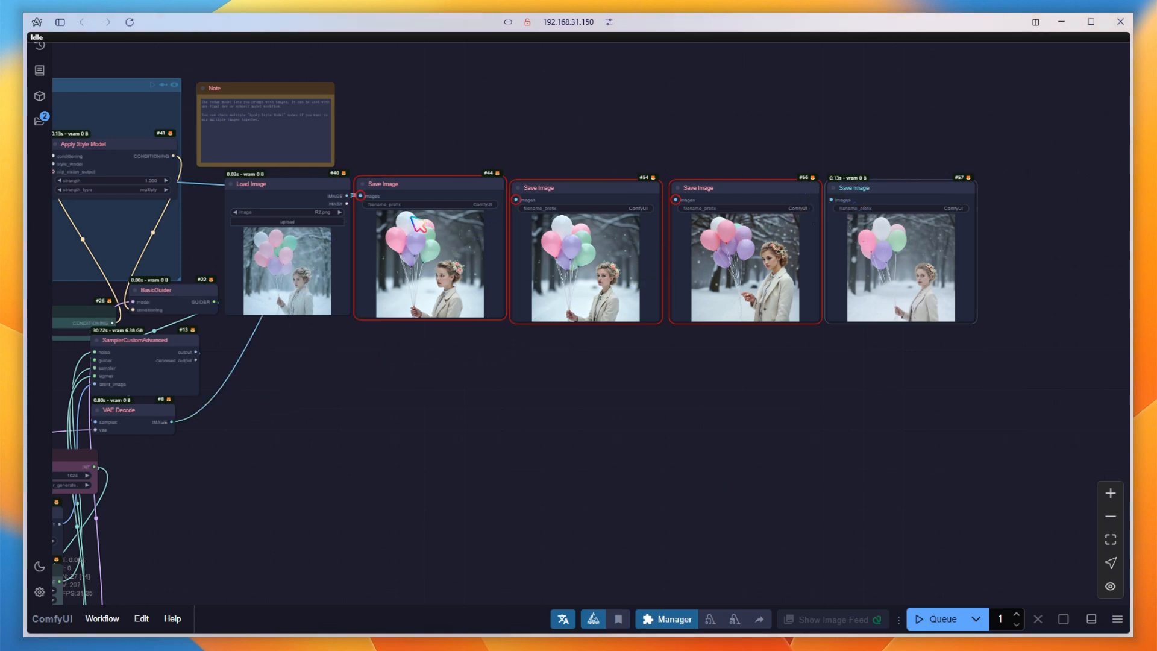
drag(974, 439, 536, 175)
key(Delete)
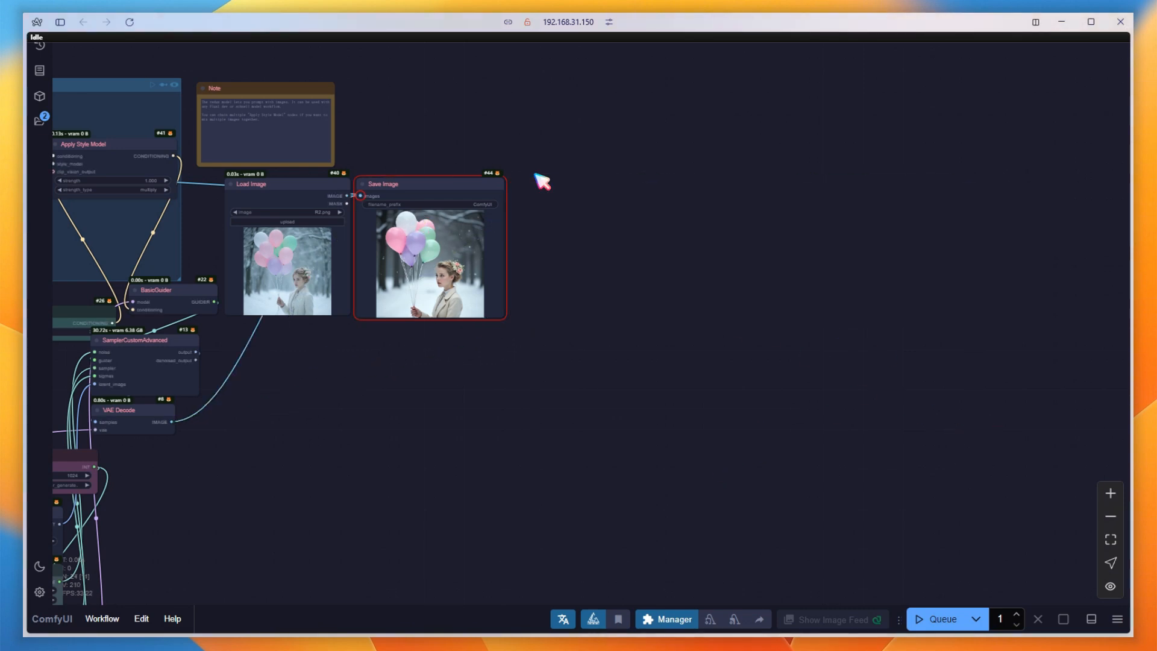
Set Load Diffusion Model's unet_name back to flux1-dev-fp8.safetensors.
drag(215, 444, 1104, 416)
scroll(615, 256, up, 2)
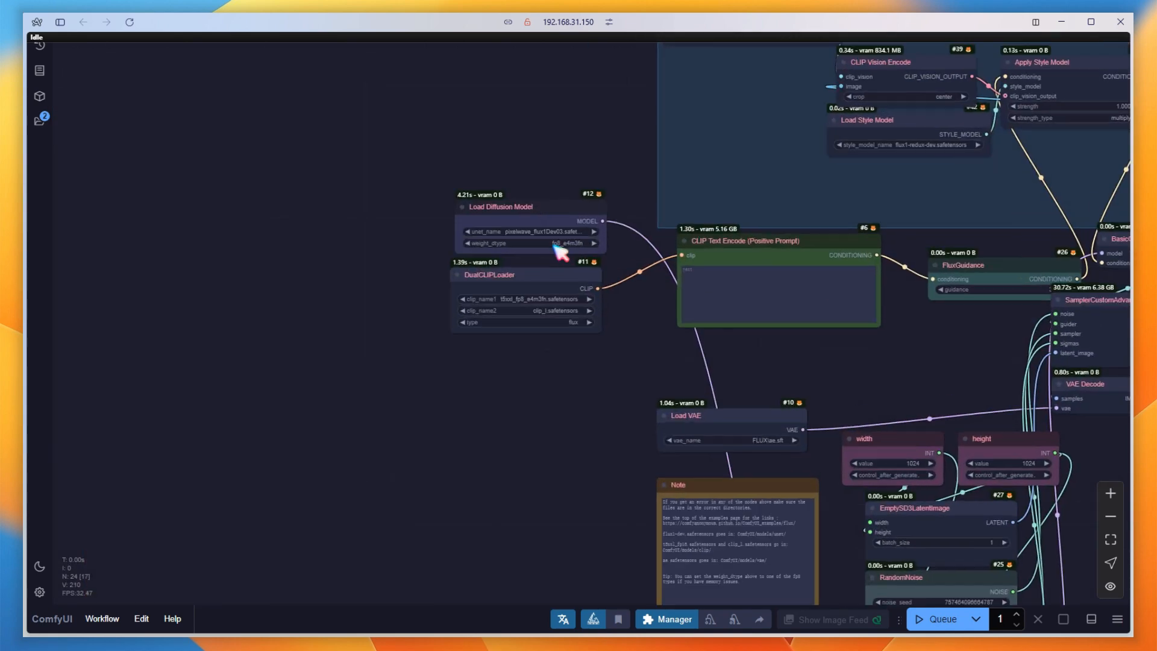
scroll(561, 252, up, 2)
click(555, 226)
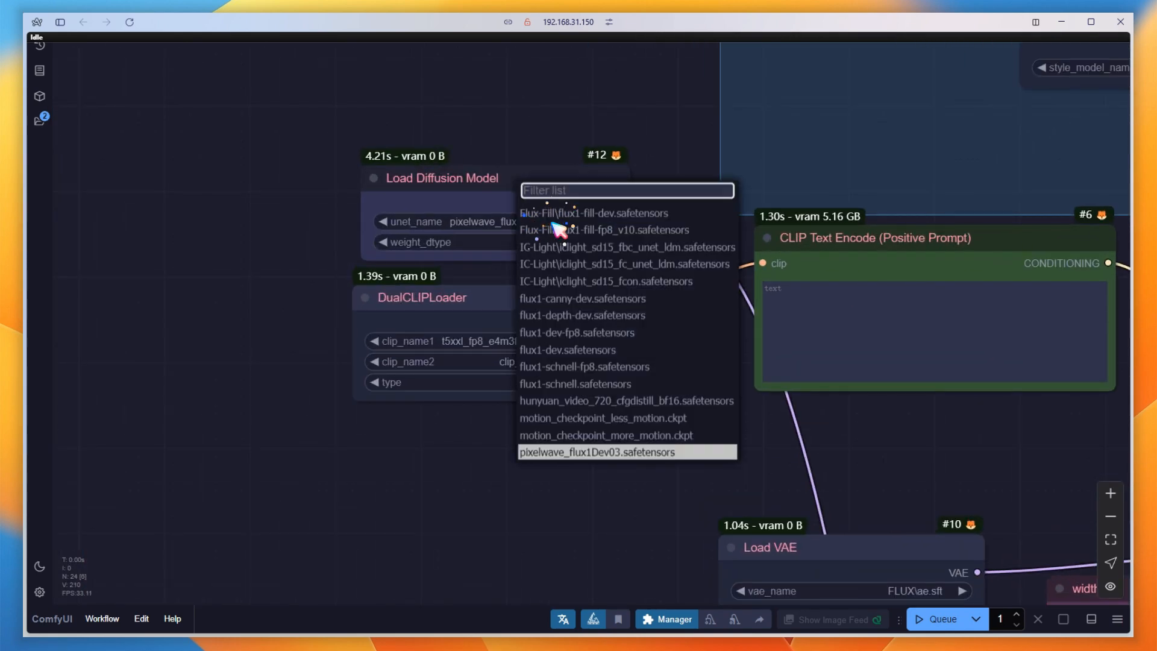
click(614, 337)
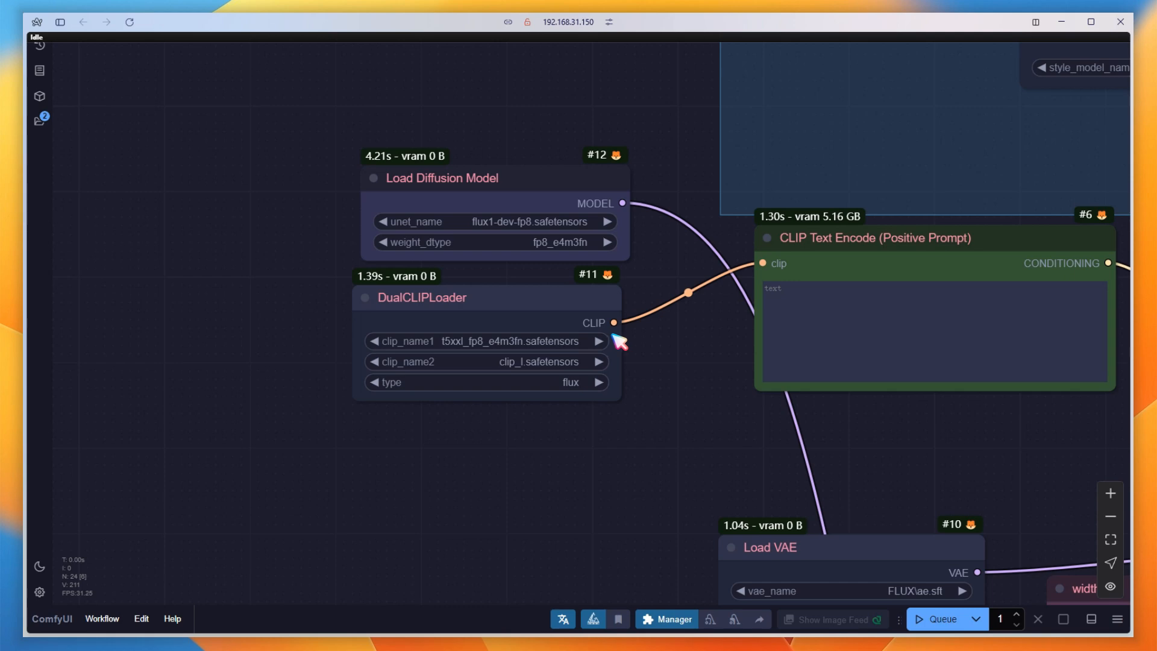
Enter "pen and ink sketch" as the prompt in the CLIP Text Encode (Positive Prompt) node.
drag(926, 459, 651, 450)
click(529, 314)
text(pen and ink sketch)
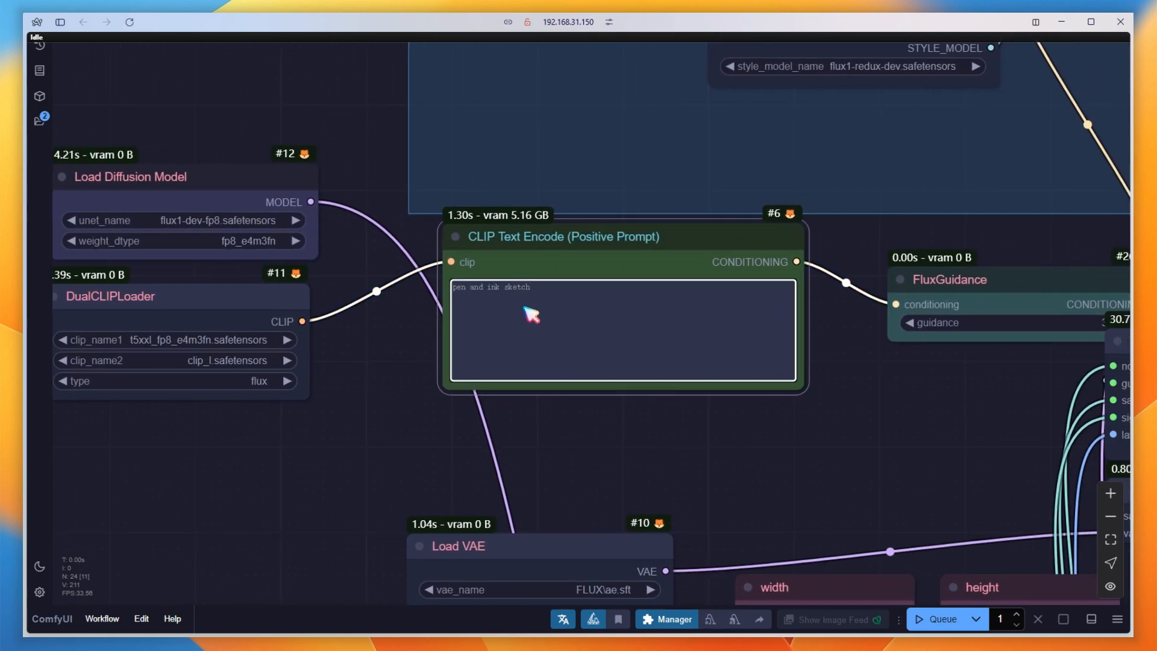
Duplicate the remaining Save Image node, route VAE Decode's image output to the copy, and queue the prompted workflow.
scroll(372, 384, down, 8)
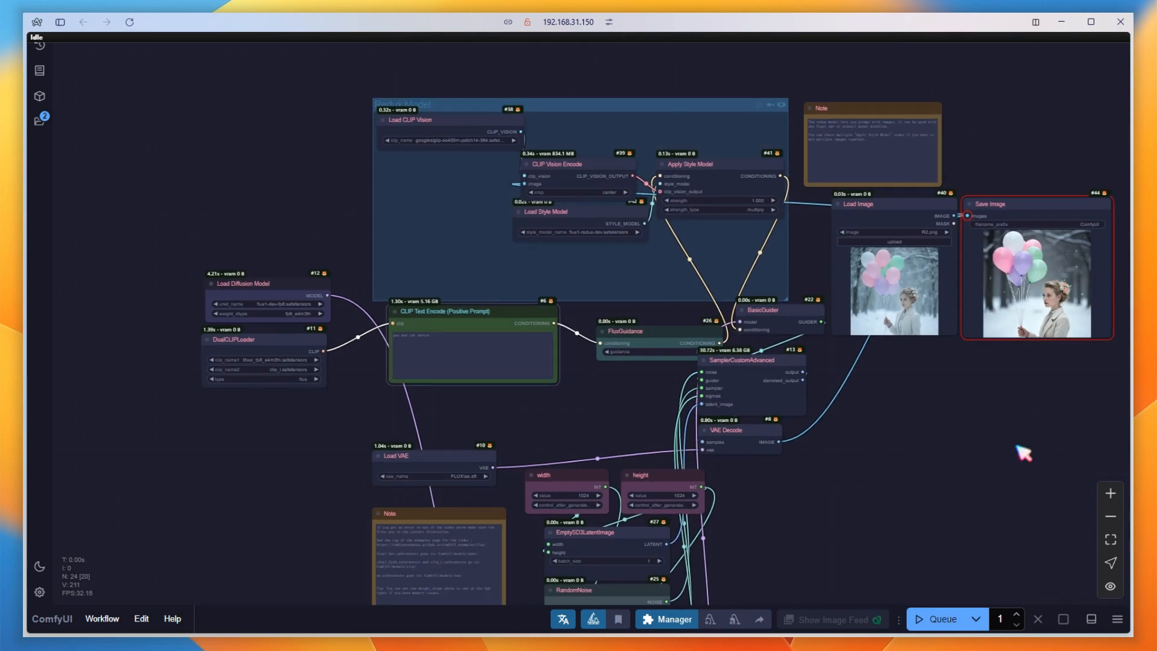
drag(1023, 455, 671, 444)
scroll(700, 251, up, 3)
scroll(698, 250, up, 1)
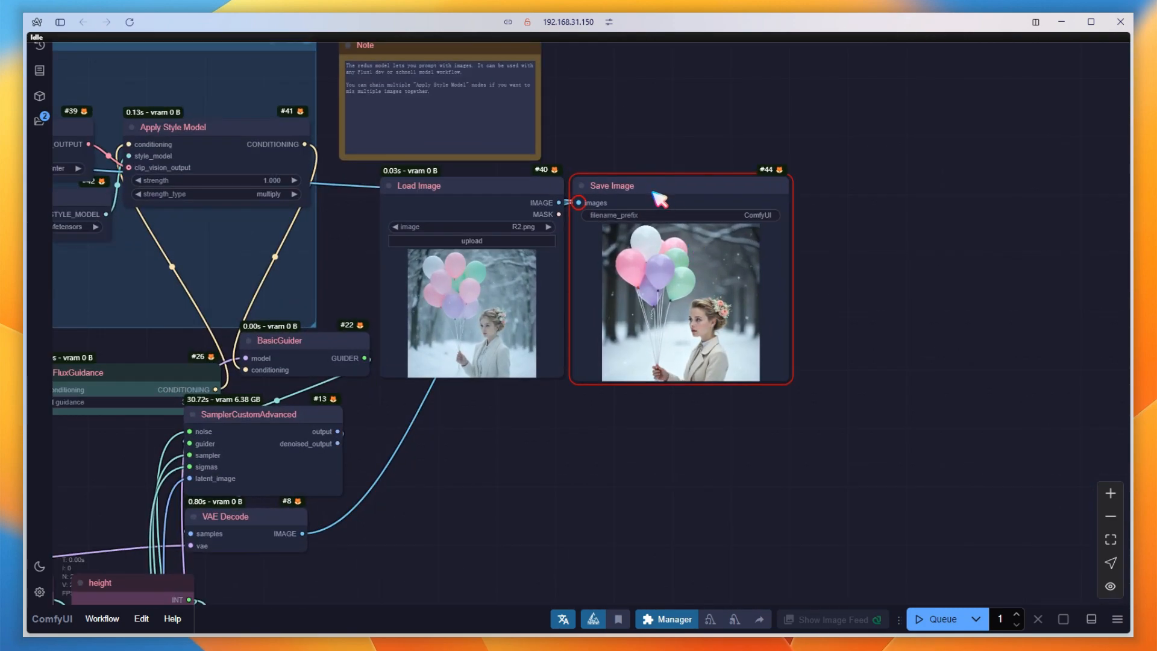
drag(633, 186, 869, 193)
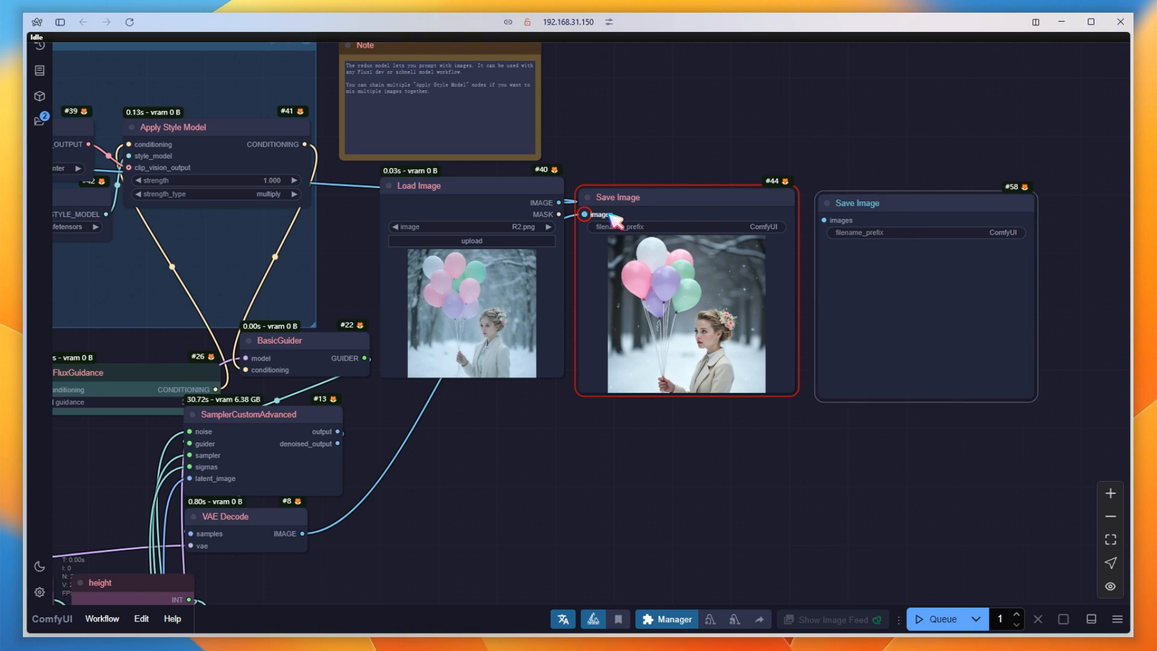
drag(586, 214, 849, 195)
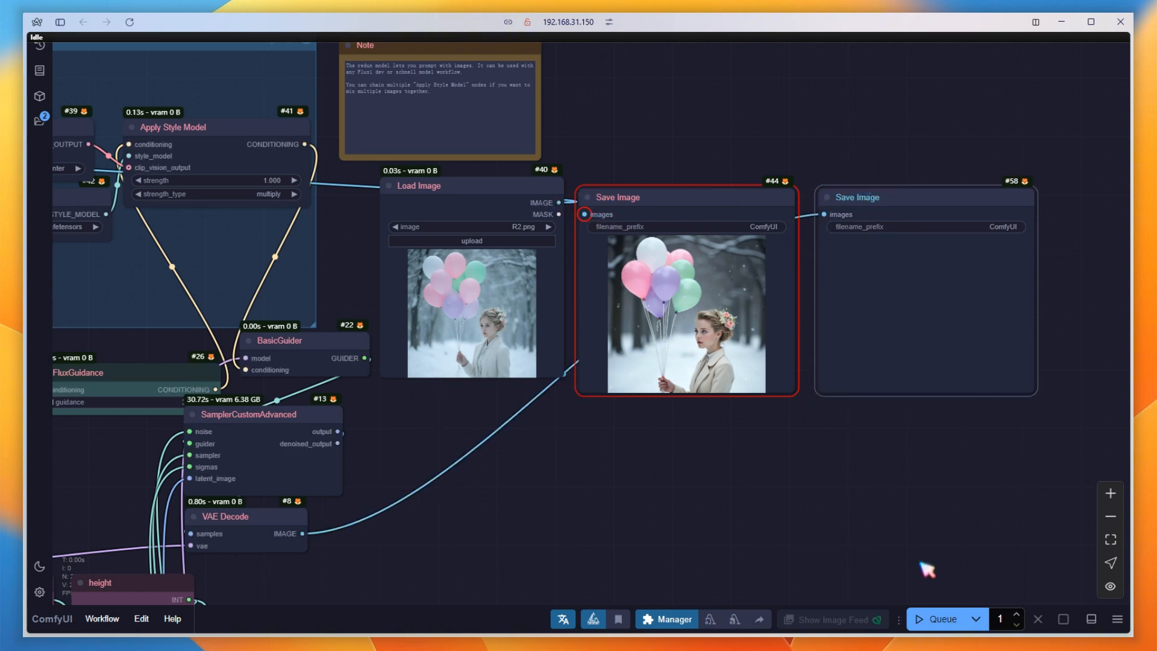
click(940, 620)
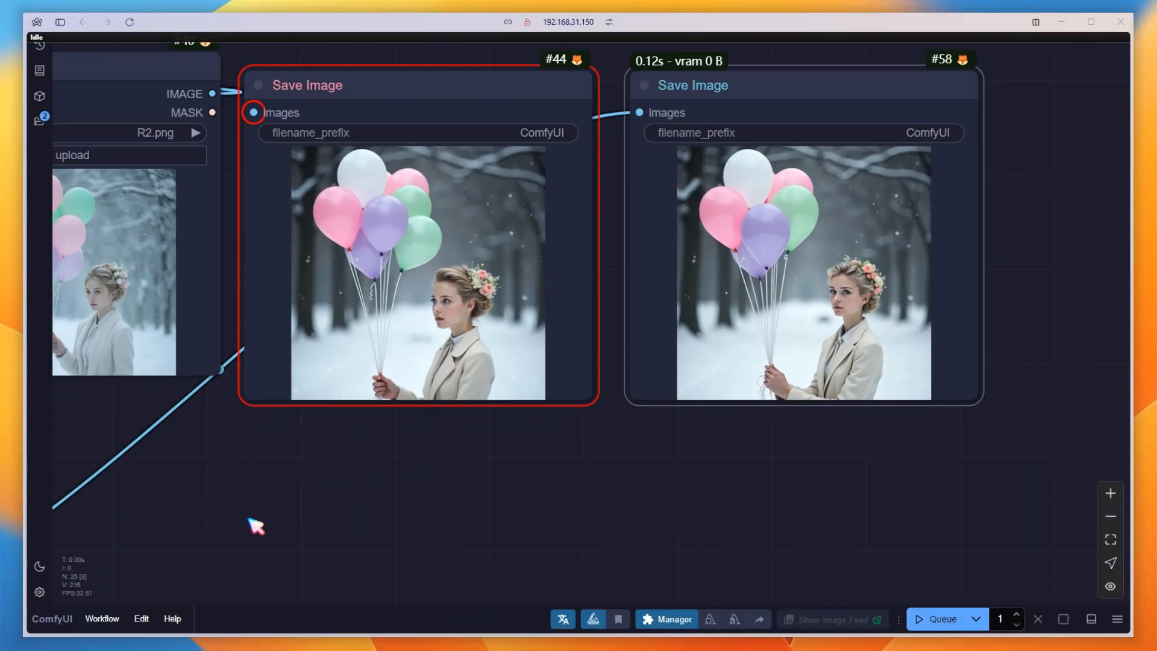
Change the positive prompt to "(pen and ink sketch:1.5)", then queue the workflow and compare the output with the unprompted image.
drag(257, 507, 1133, 384)
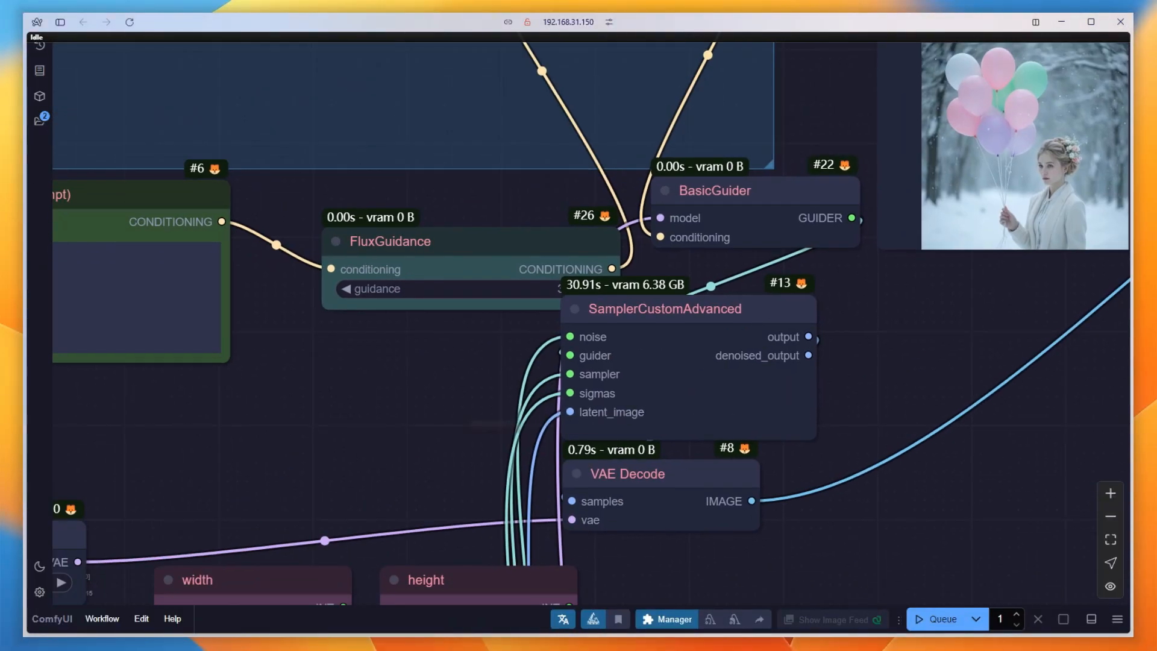
drag(309, 423, 891, 435)
click(437, 272)
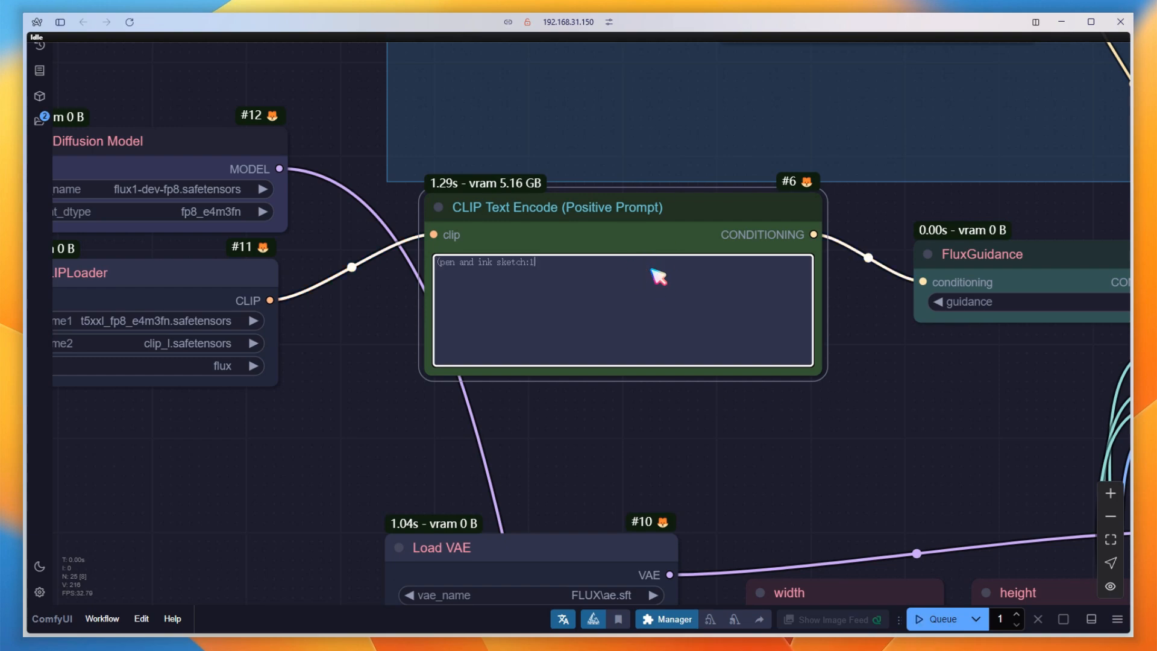
click(939, 619)
scroll(273, 477, down, 6)
scroll(273, 477, down, 2)
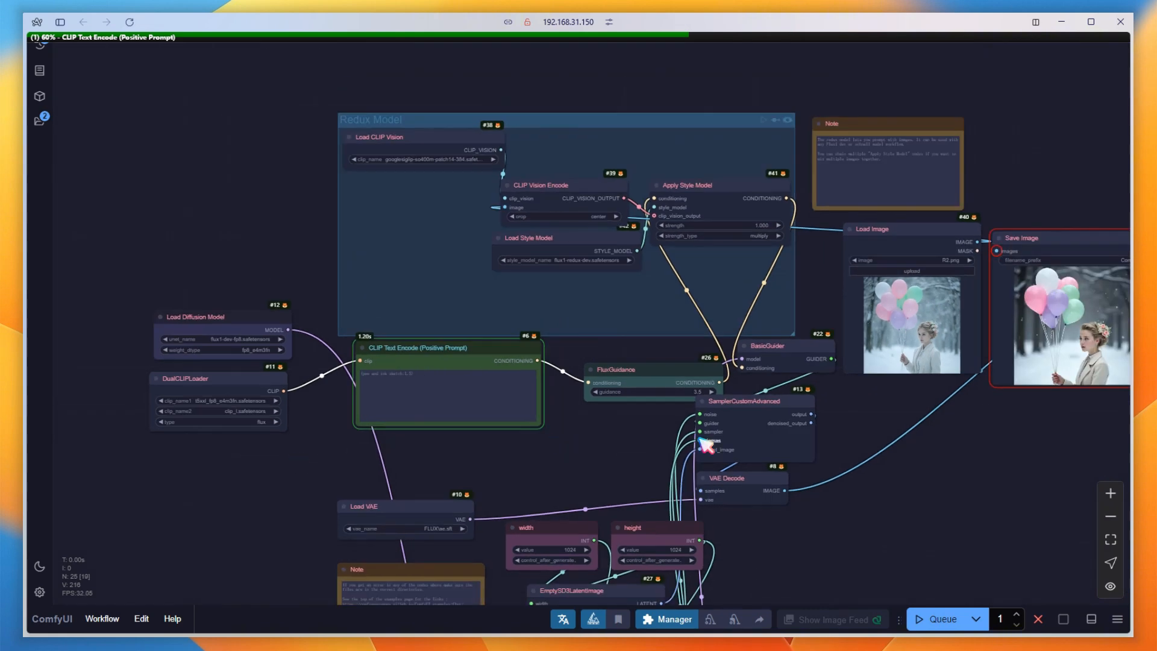
drag(962, 466, 530, 439)
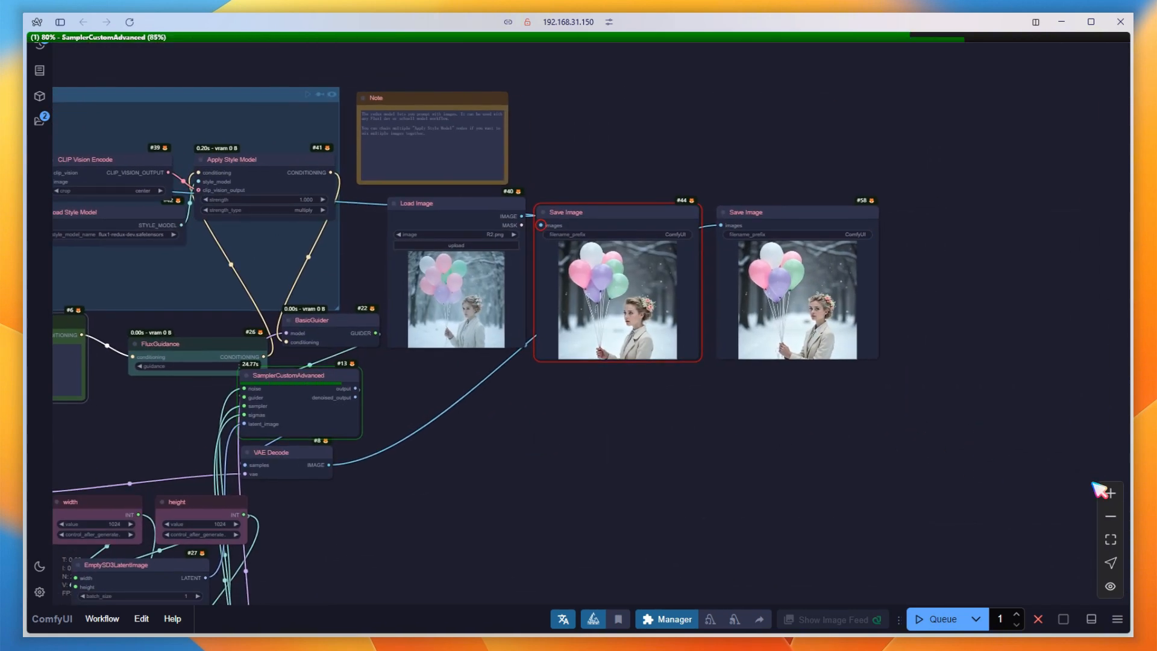
scroll(696, 398, up, 1)
scroll(688, 391, up, 3)
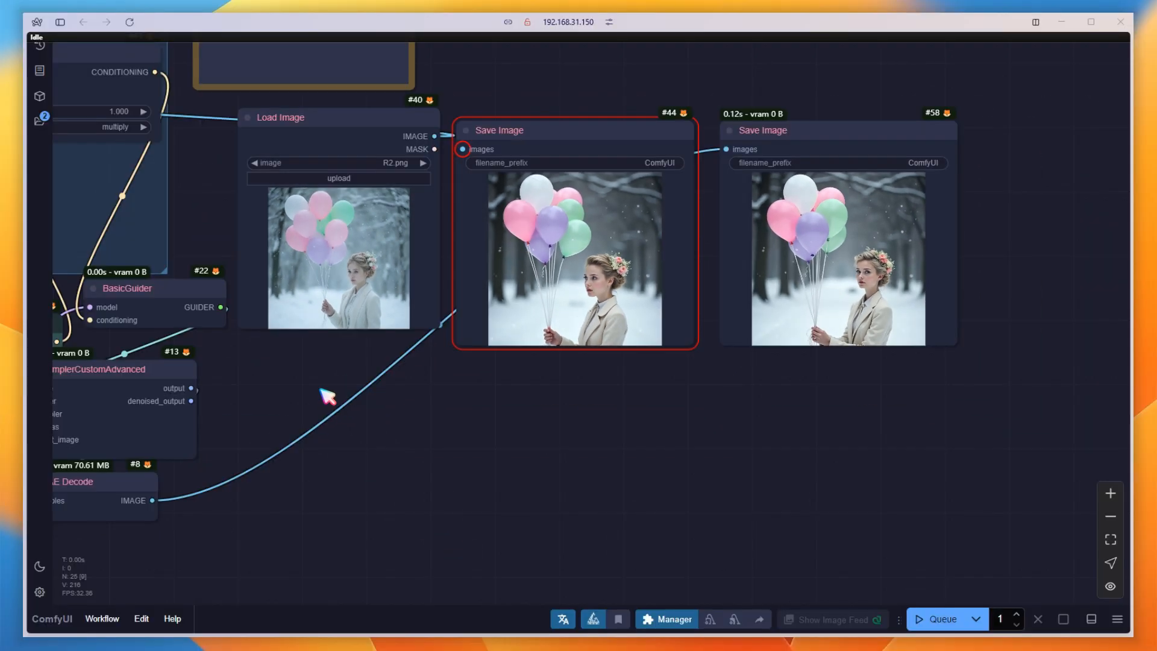
Set Apply Style Model's strength to 0.15 and queue the workflow.
drag(328, 395, 1007, 478)
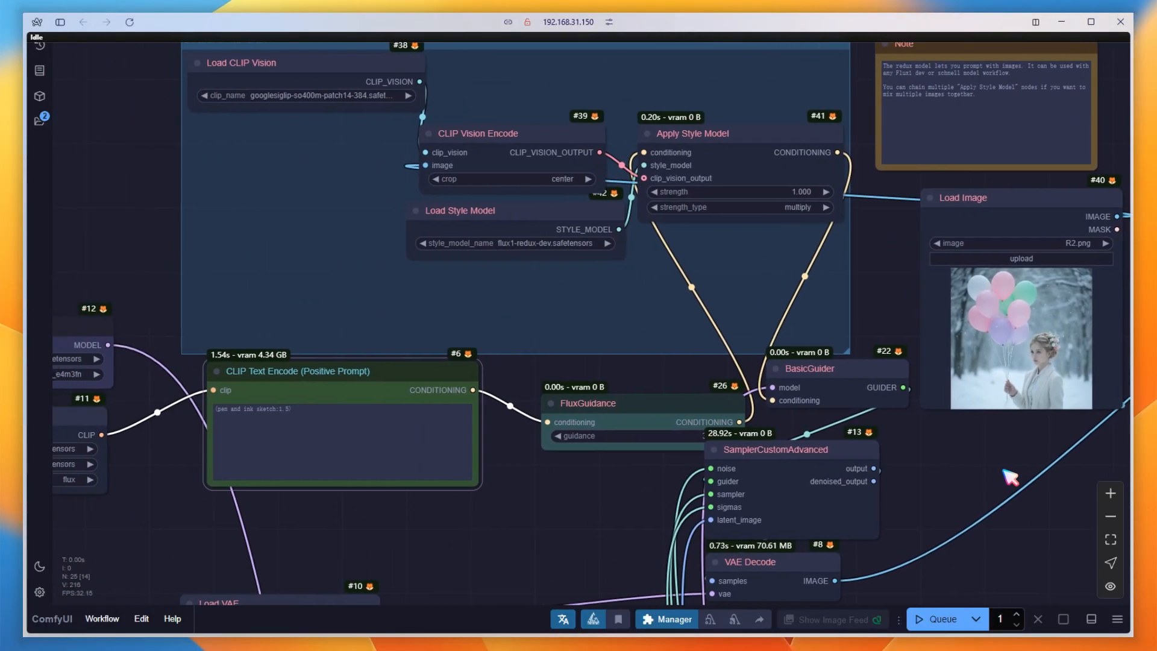
click(786, 191)
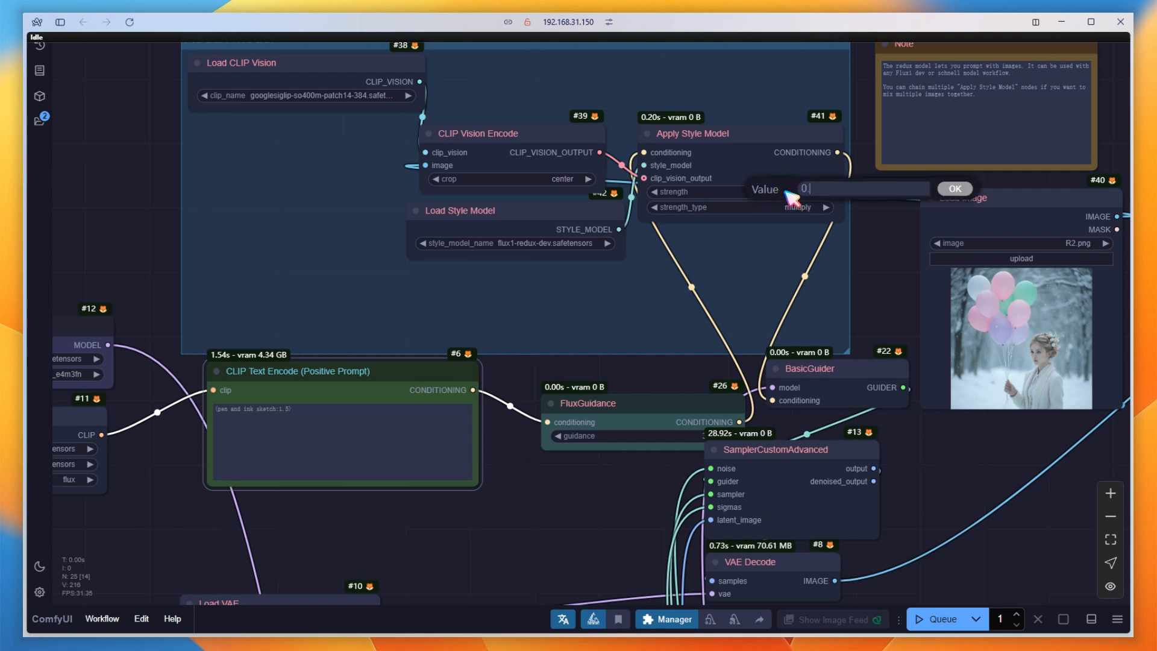
key(Return)
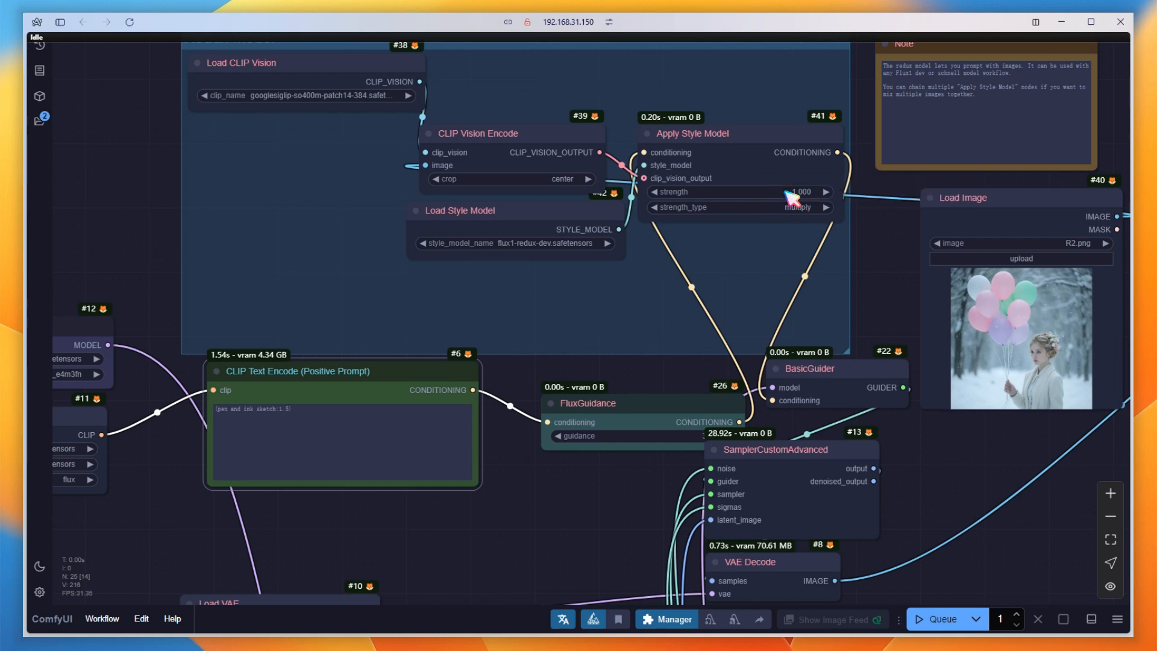
click(934, 619)
drag(1046, 490, 397, 464)
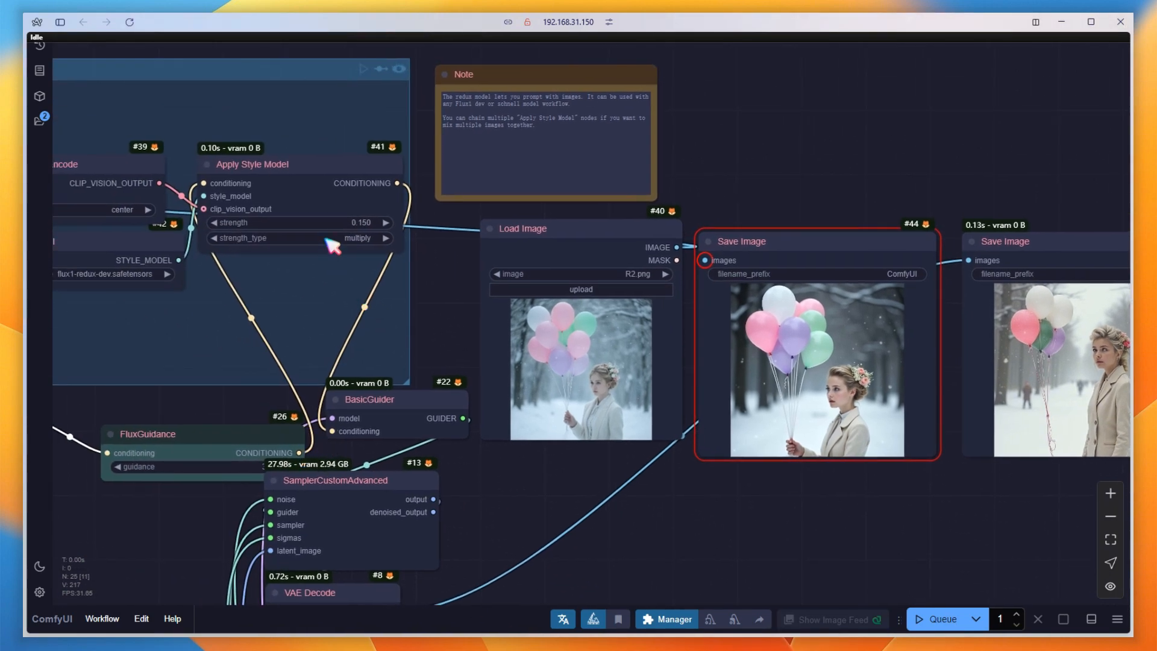
Set Apply Style Model's strength to 0.1.
click(331, 221)
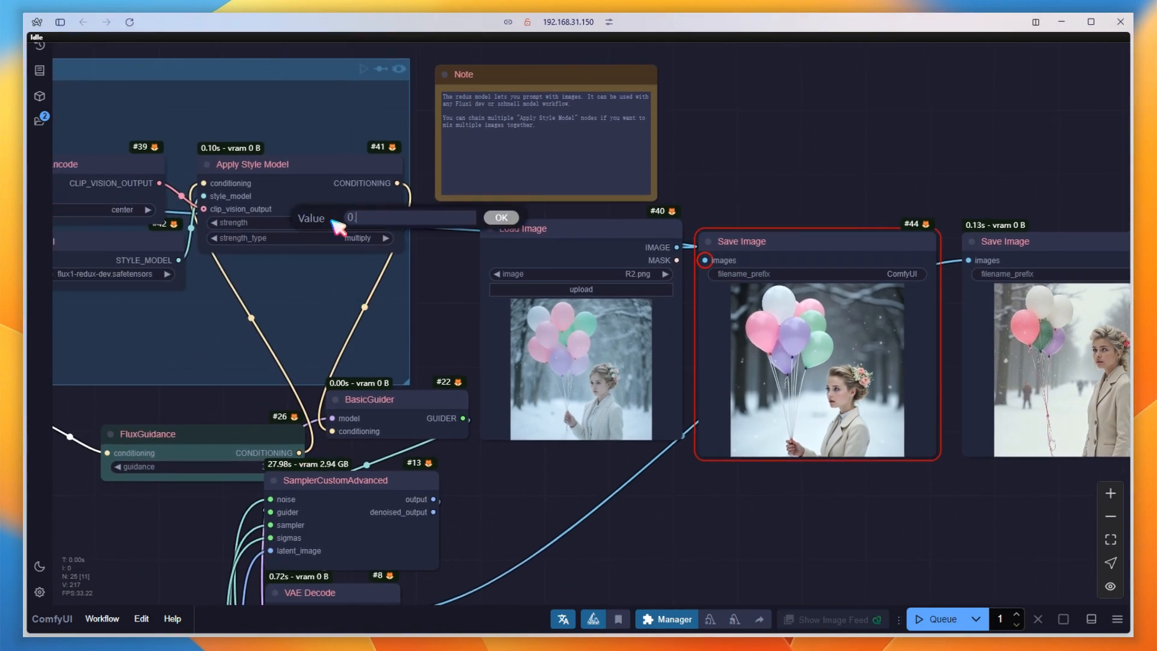
key(Return)
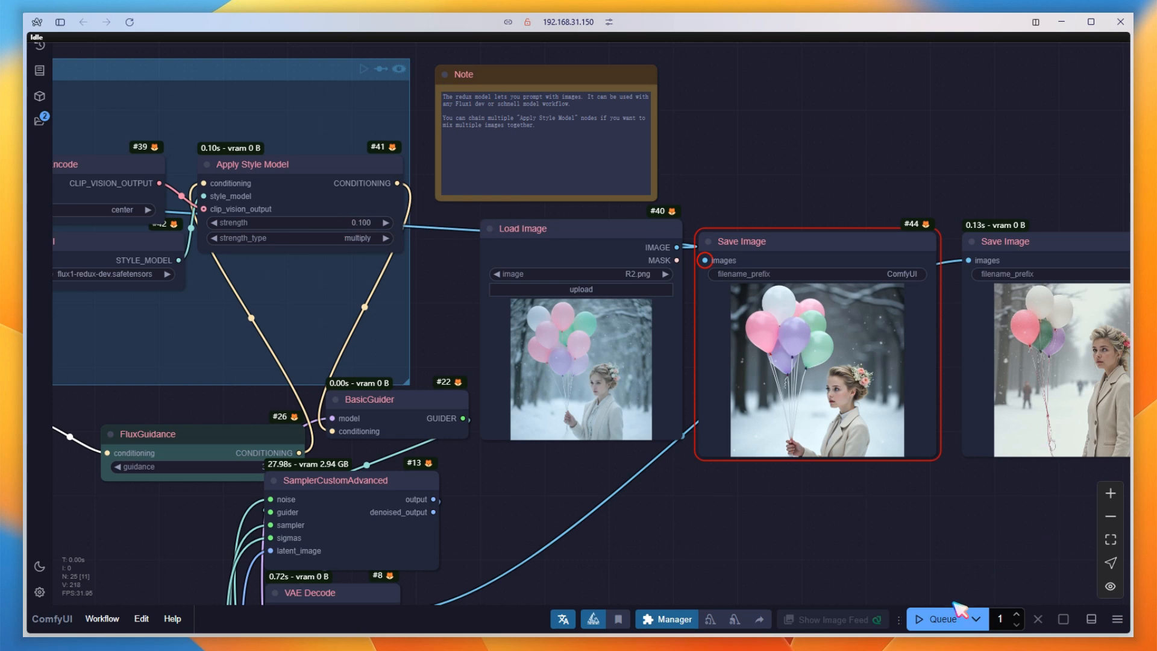
Queue the workflow with the reduced style strength and compare the new output with the unprompted image.
click(945, 619)
drag(991, 526, 731, 482)
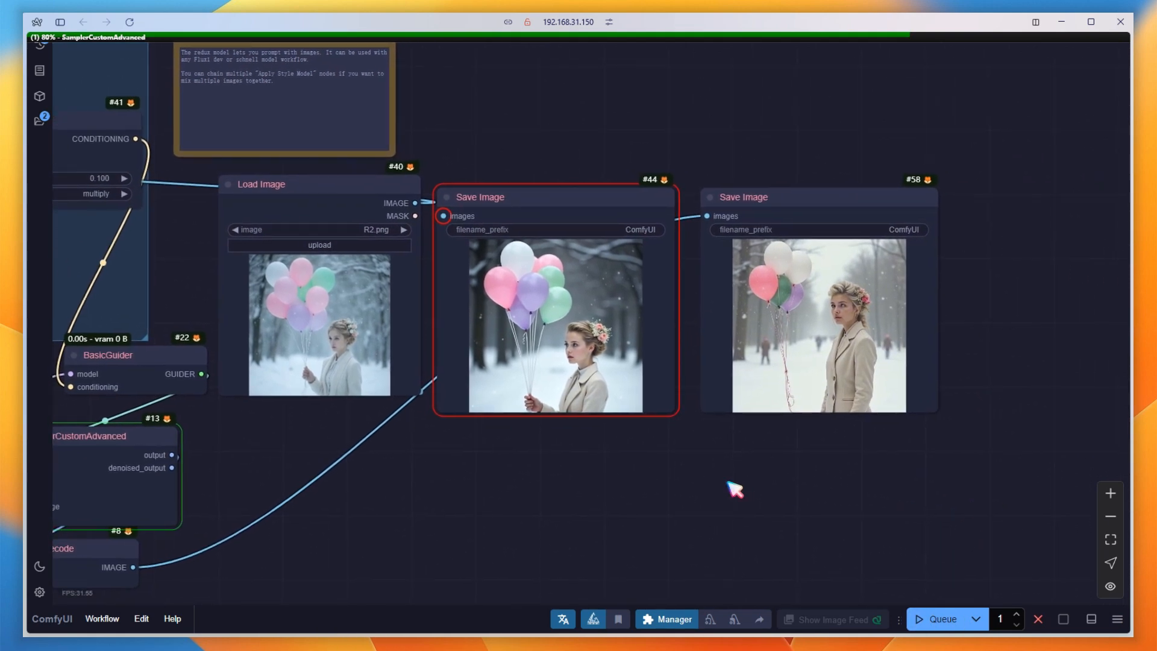
drag(731, 482, 755, 481)
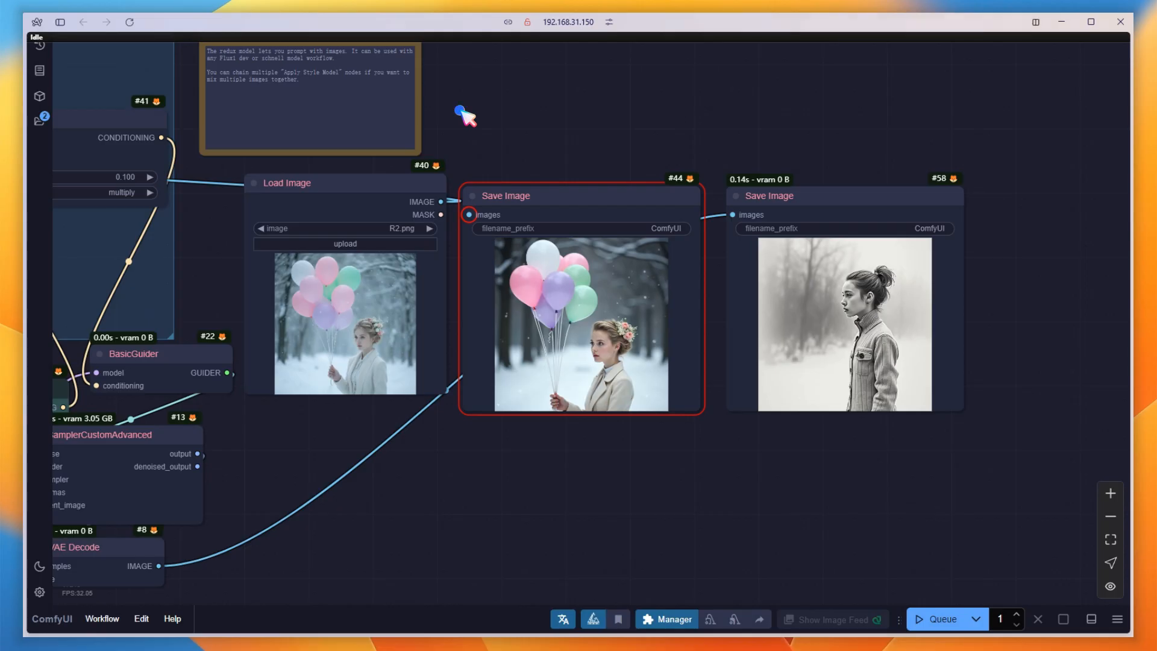
Add a StyleModelApplySimple node above Apply Style Model and choose medium as its image_strength.
drag(468, 117, 988, 217)
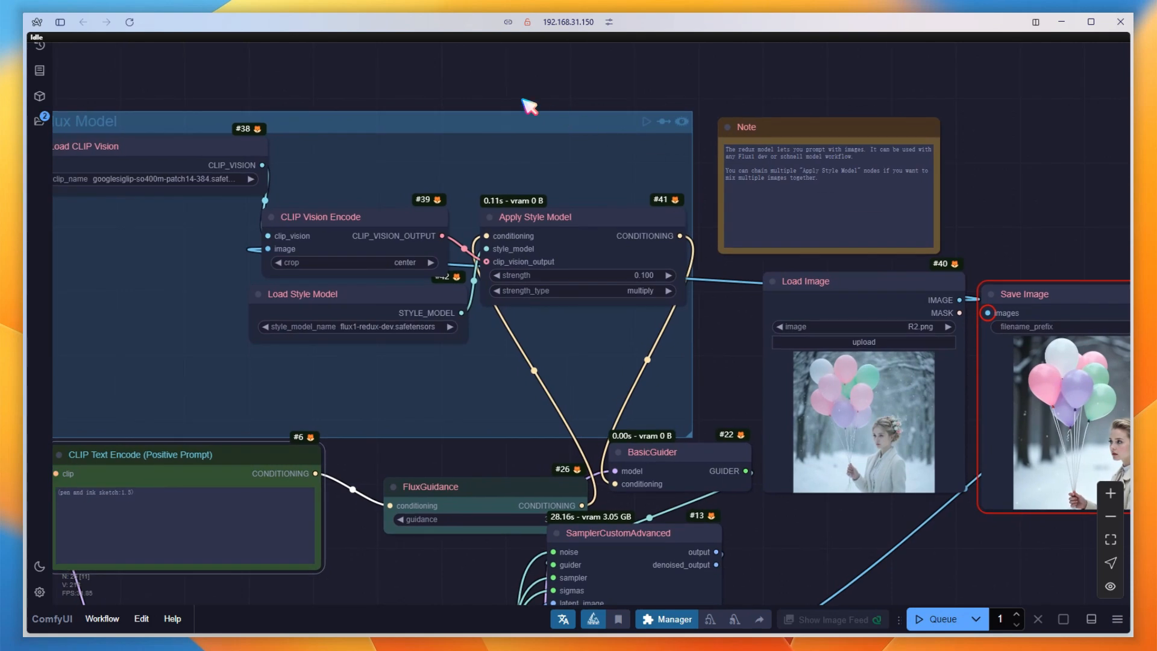
double_click(522, 159)
text(styl)
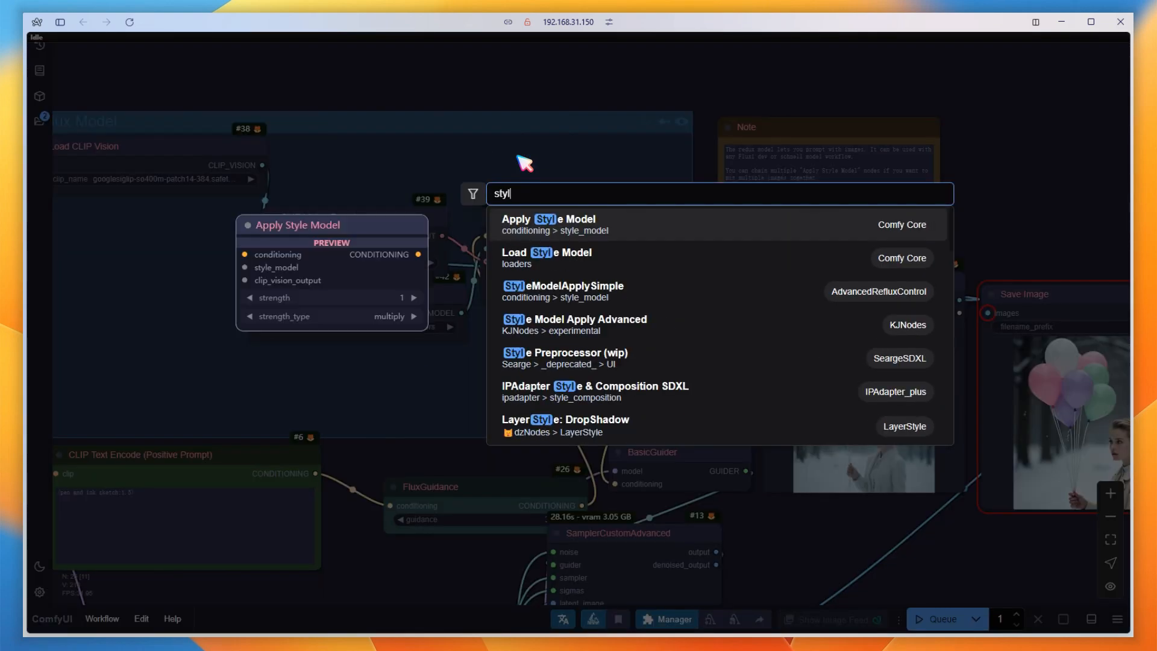
click(639, 296)
drag(539, 160, 526, 98)
click(630, 144)
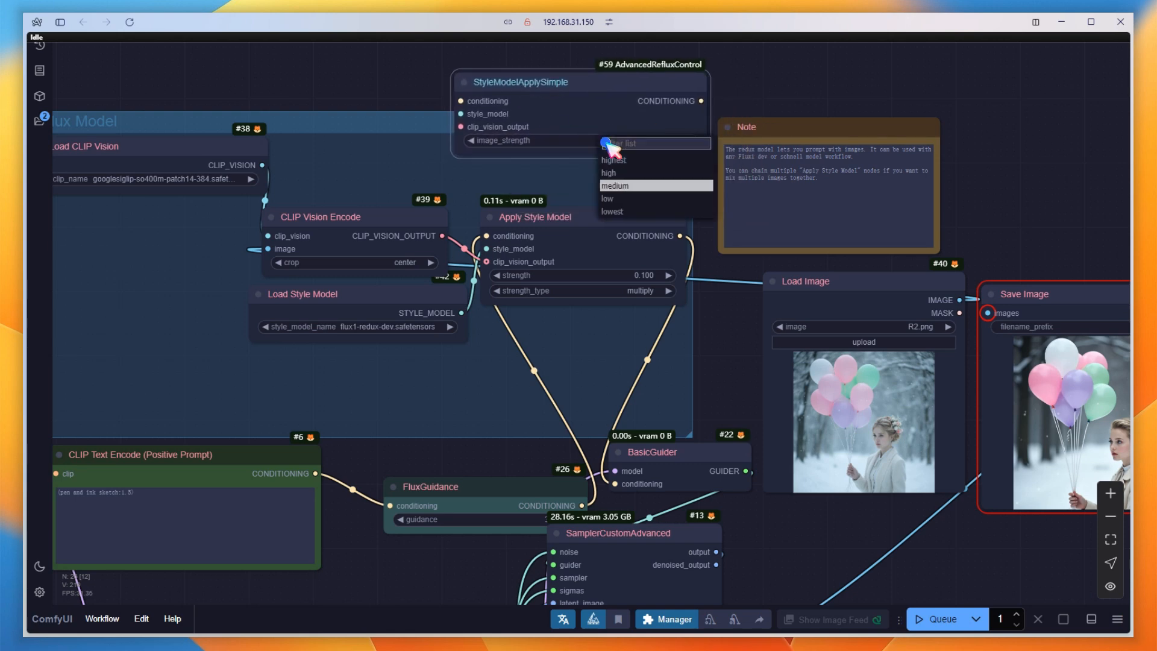
click(639, 186)
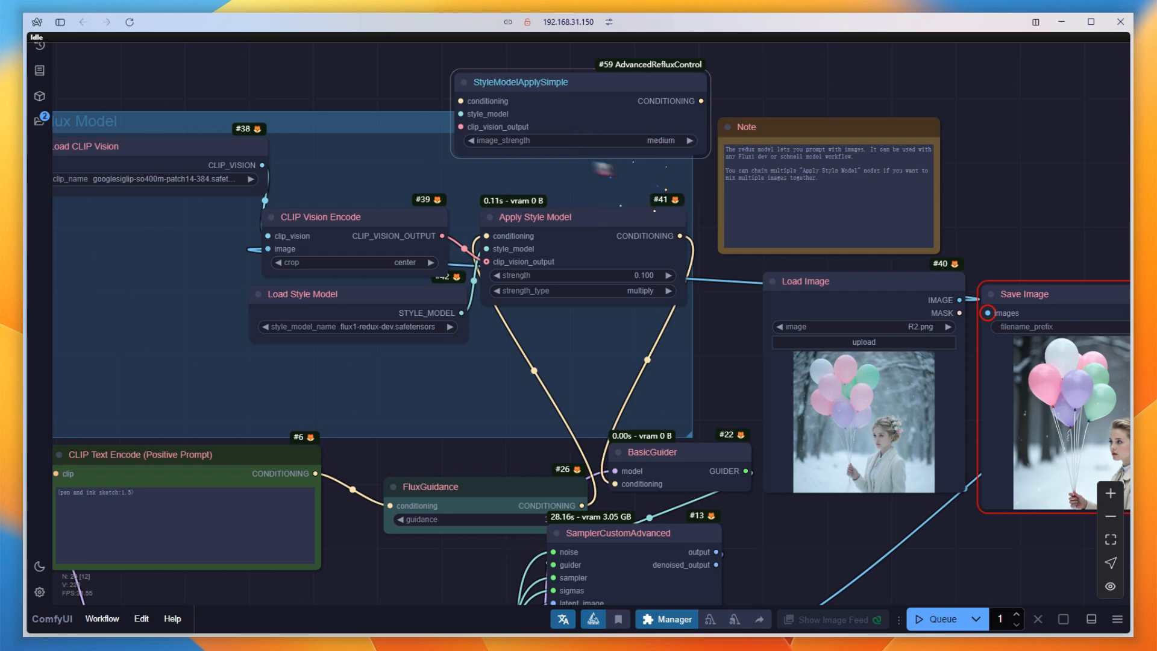
Transfer Apply Style Model's three input links to StyleModelApplySimple, connect its CONDITIONING output to BasicGuider, and delete Apply Style Model.
drag(486, 236, 469, 107)
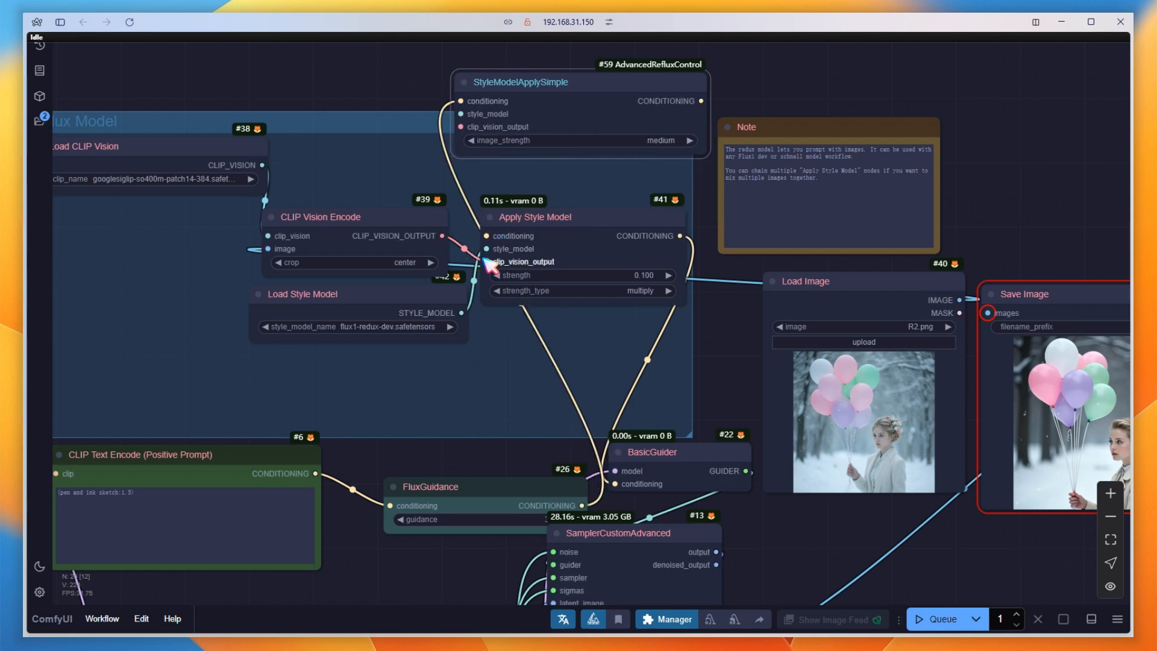
drag(486, 248, 462, 114)
drag(487, 262, 462, 127)
drag(701, 101, 616, 483)
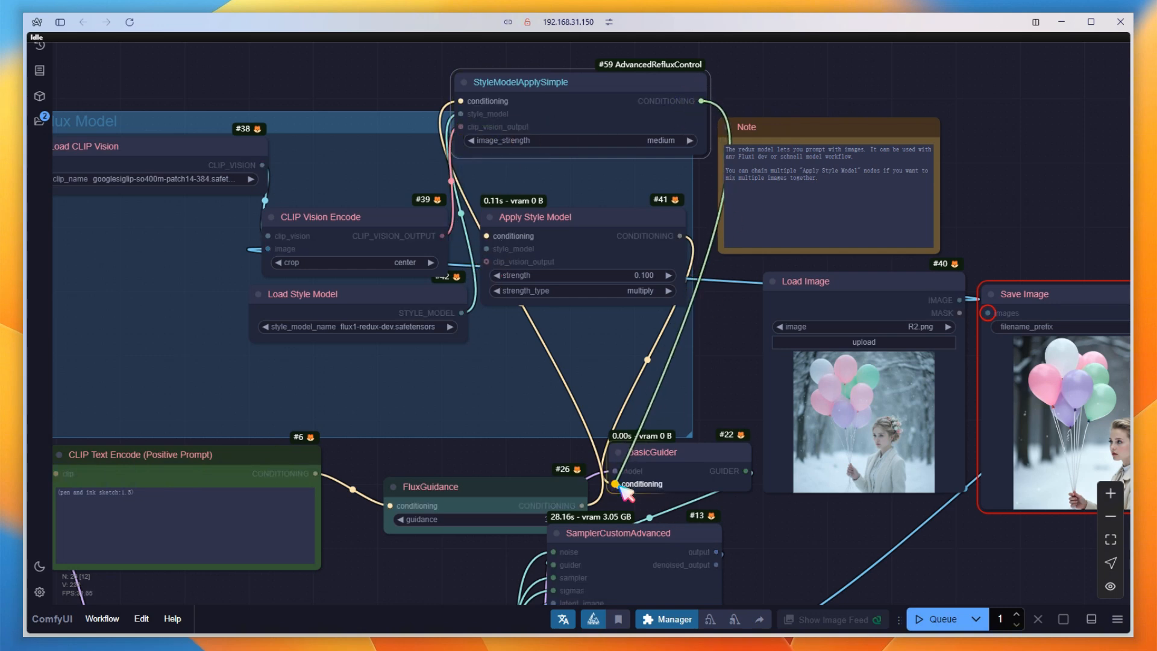
click(615, 223)
key(Delete)
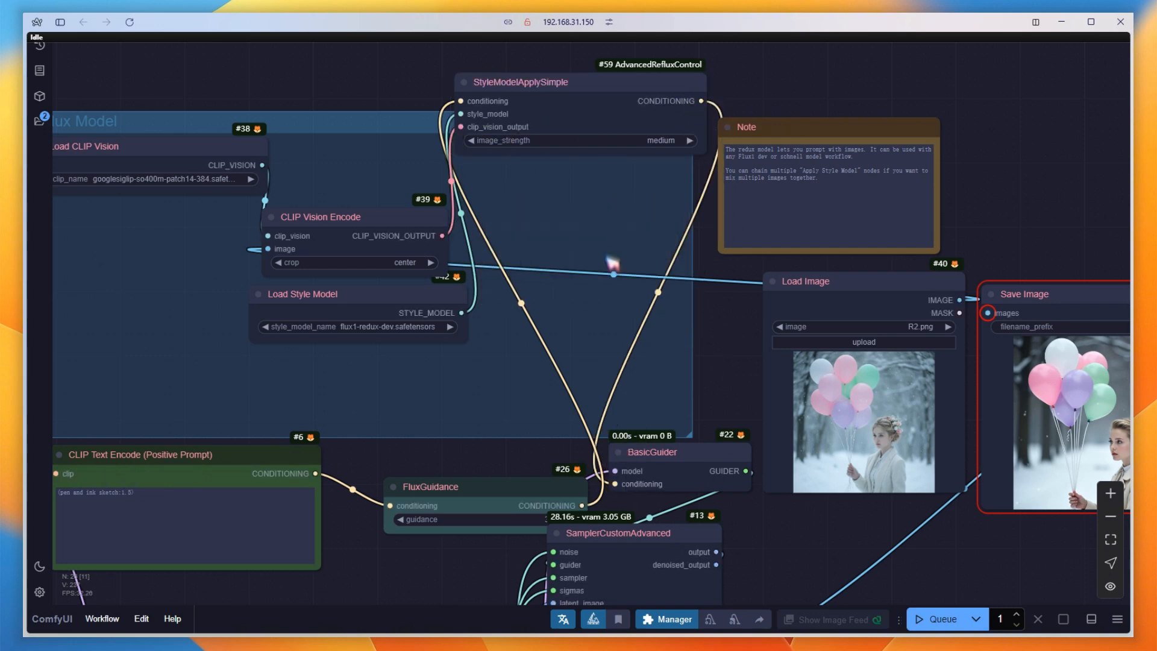
Remove the parentheses and 1.5 weighting from the positive prompt, leaving "pen and ink sketch".
drag(733, 390, 953, 62)
click(346, 169)
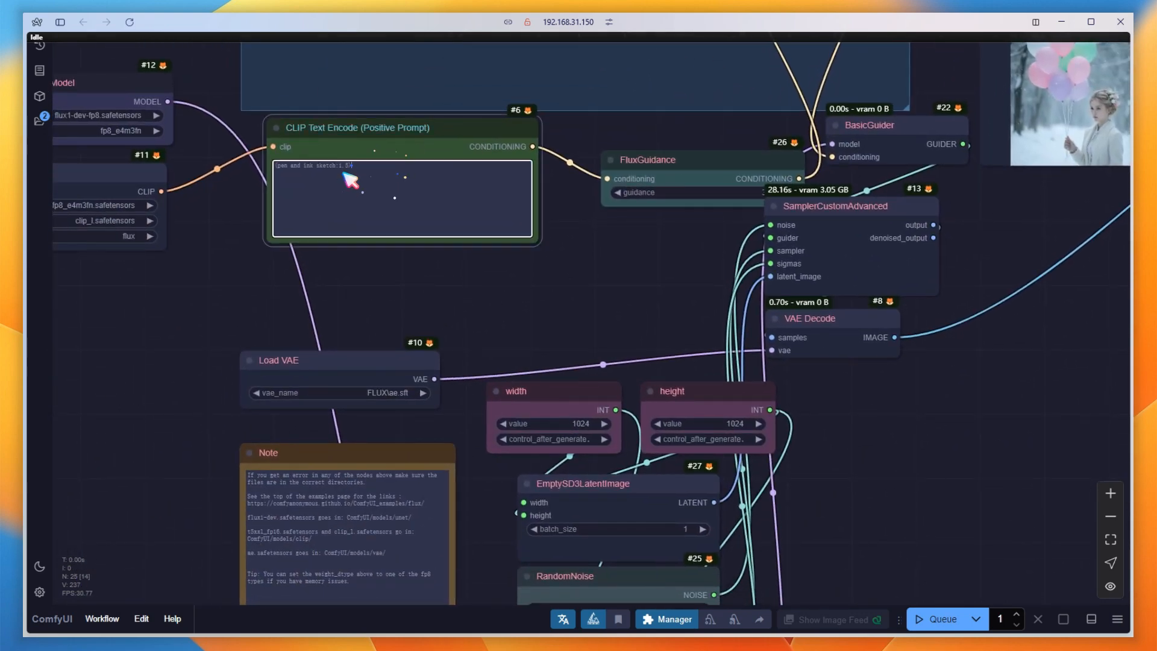
key(BackSpace)
key(BackSpace)
key(BackSpace)
key(BackSpace)
key(BackSpace)
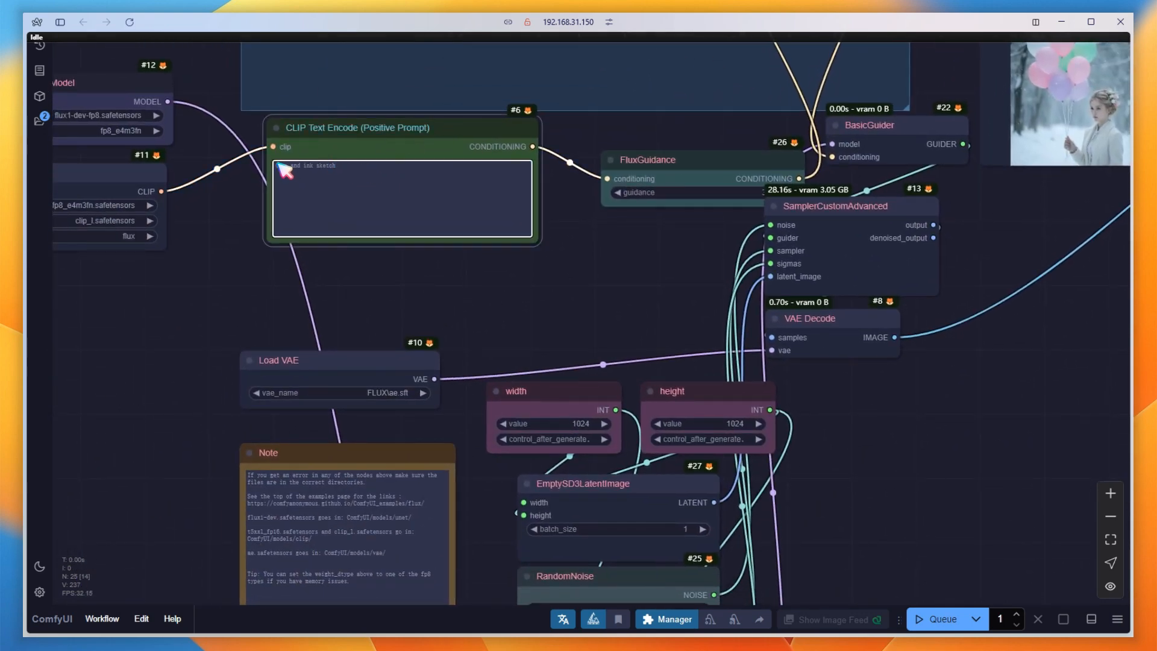
Duplicate the Save Image node showing the grey portrait, reroute its image link to the copy placed beside it, and queue the workflow.
drag(1041, 242, 378, 457)
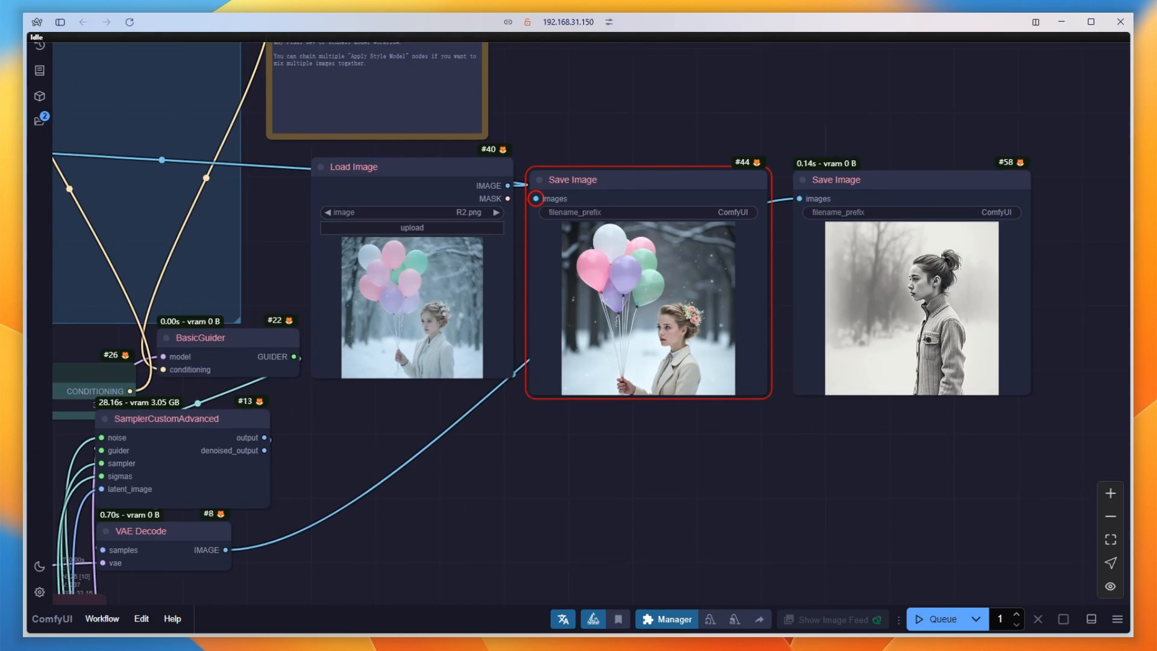
drag(878, 181, 880, 393)
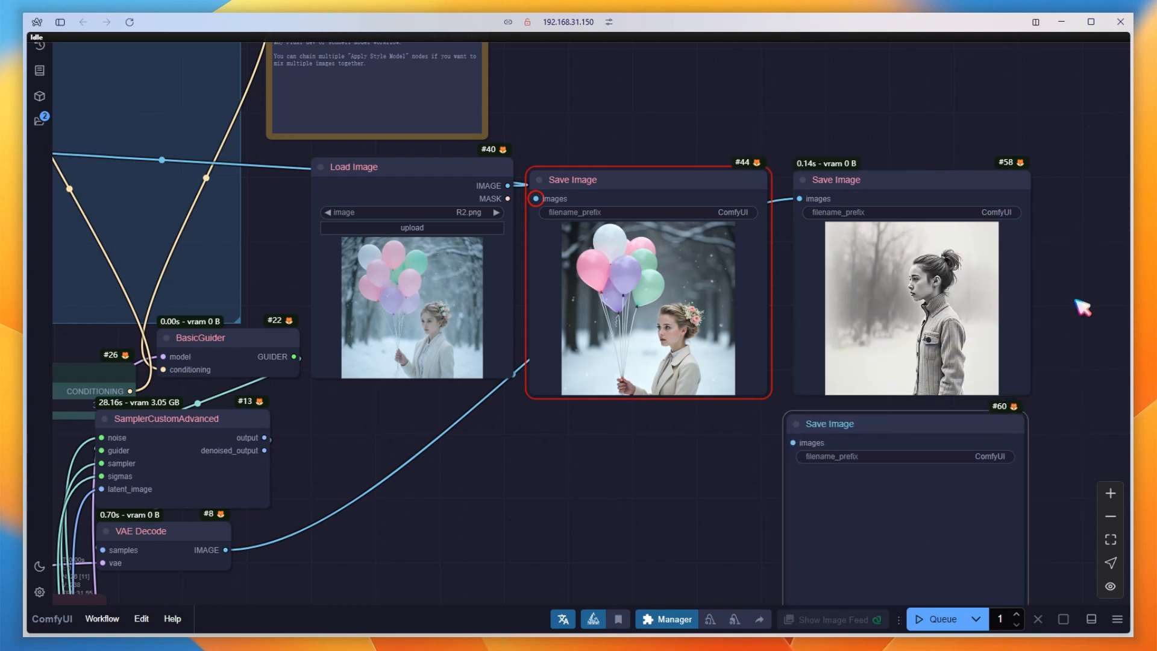
drag(1085, 305, 770, 299)
mouse_move(603, 416)
mouse_down()
mouse_move(878, 201)
mouse_move(828, 167)
mouse_up()
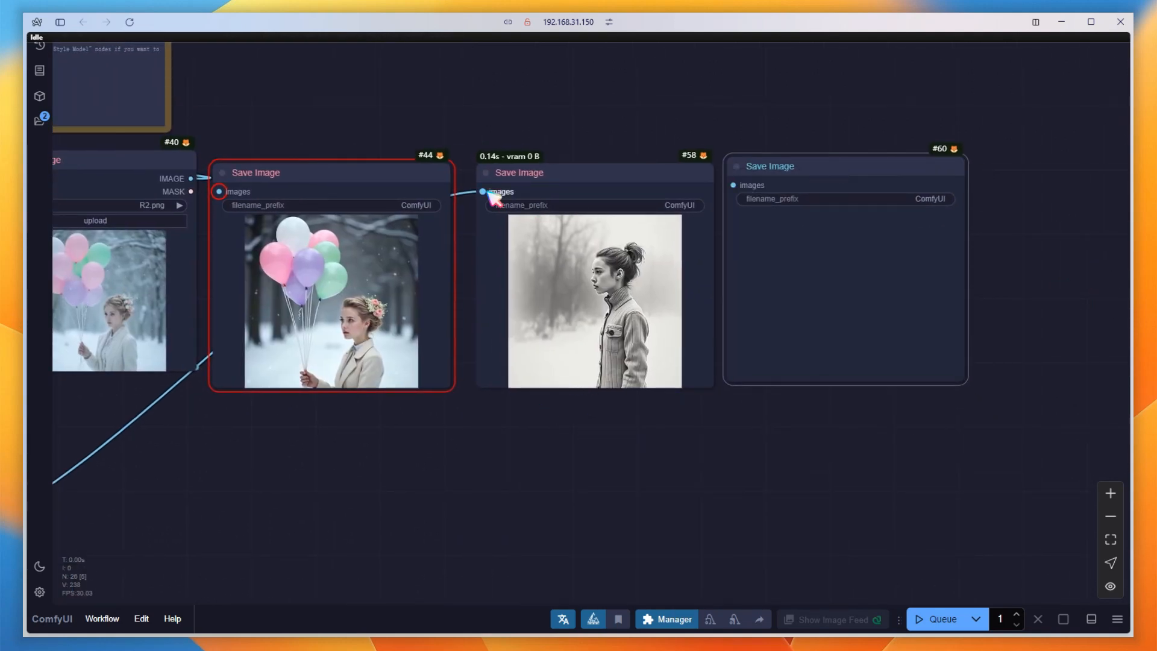
drag(484, 192, 734, 186)
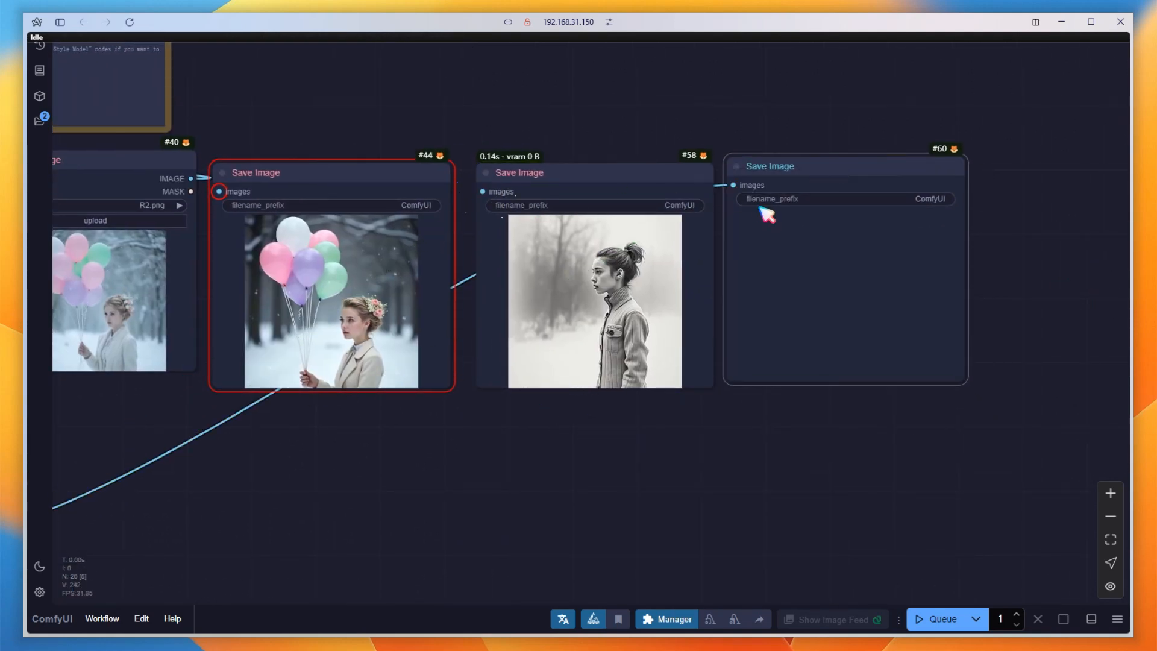
click(942, 620)
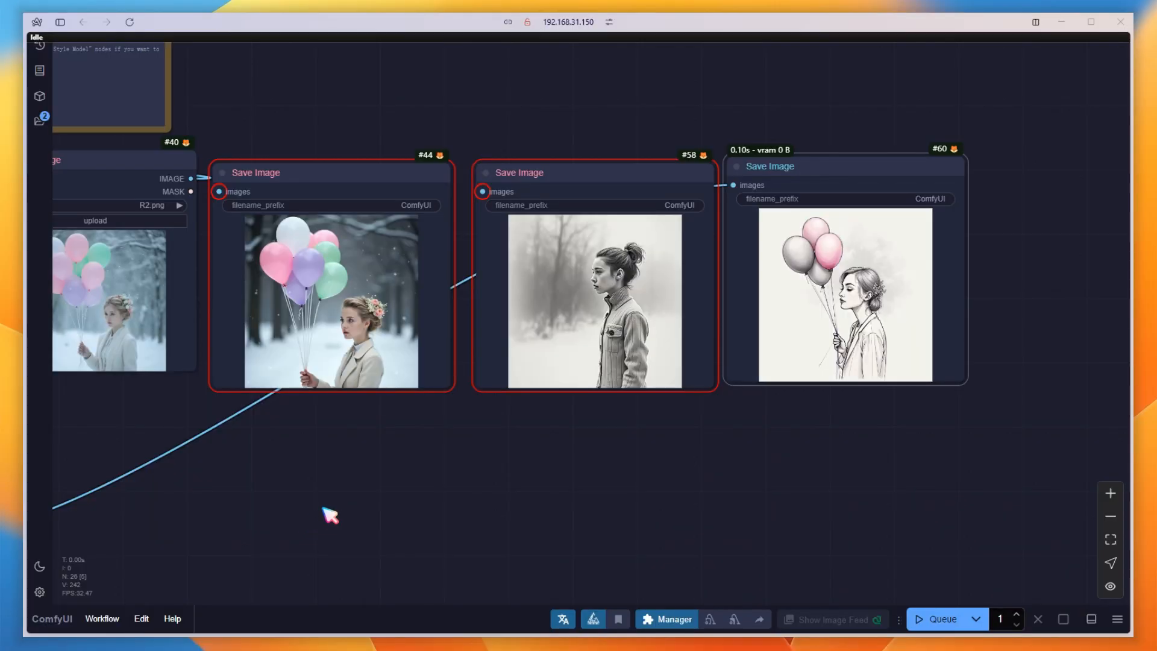
Move the StyleModelApplySimple node down into the Redux Model group.
scroll(324, 509, down, 2)
drag(205, 508, 951, 499)
drag(666, 174, 642, 297)
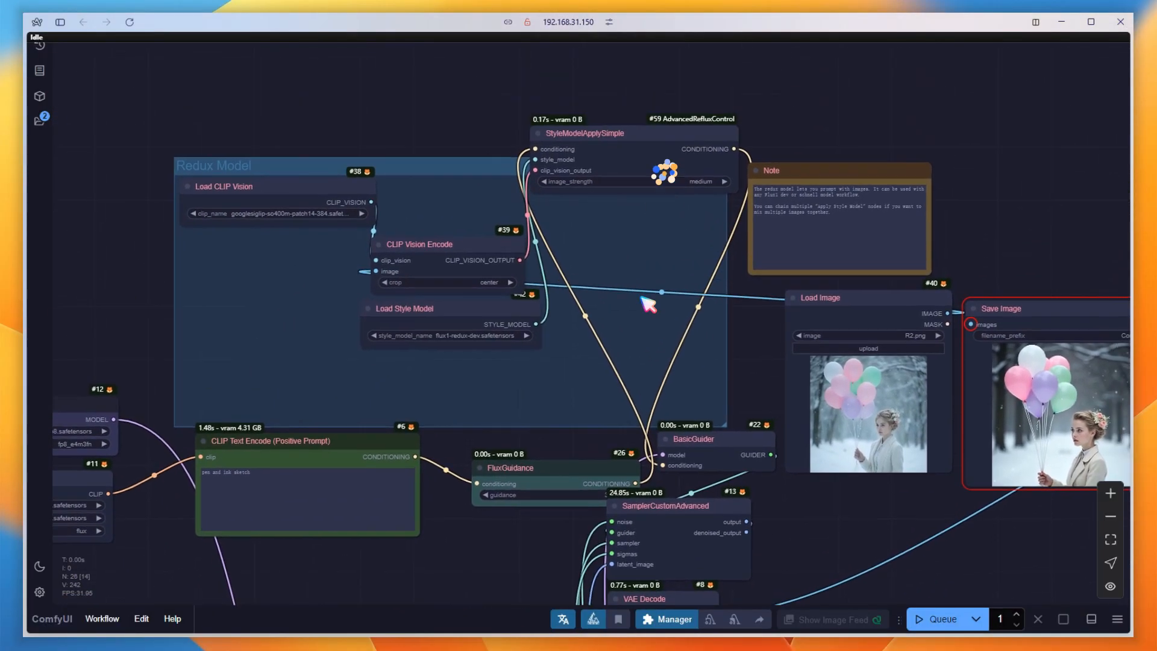
drag(583, 241, 582, 294)
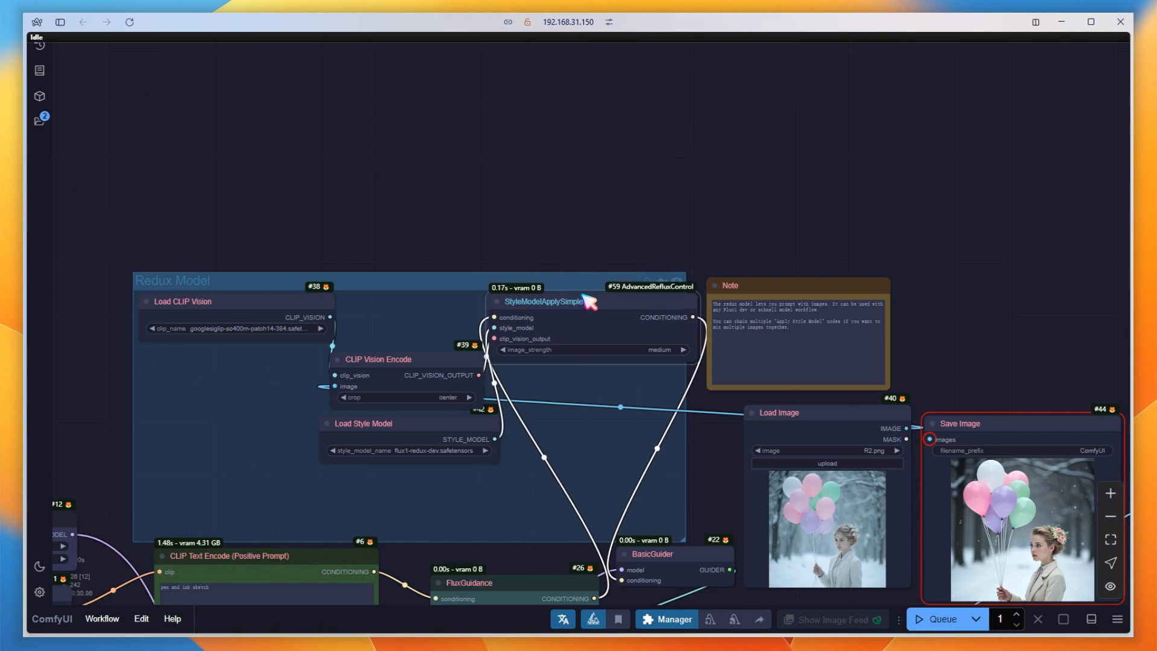
Add a ReduxAdvanced node and place it just above the Redux Model group.
double_click(558, 242)
text(r)
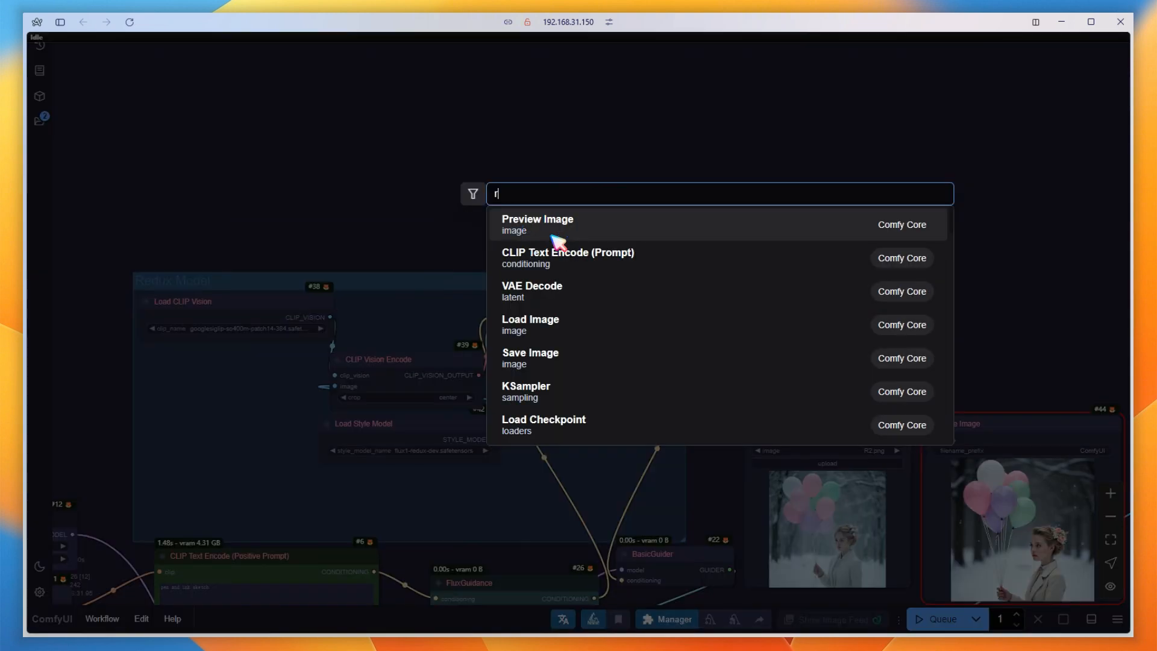
text(edux)
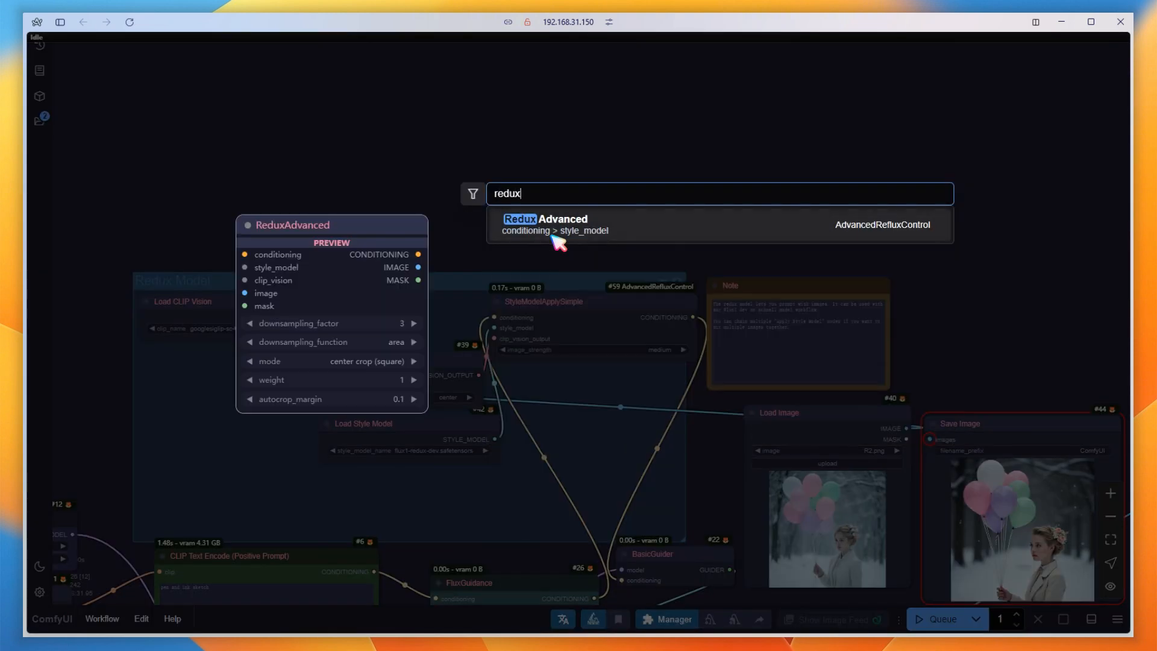
click(558, 242)
drag(622, 231, 578, 133)
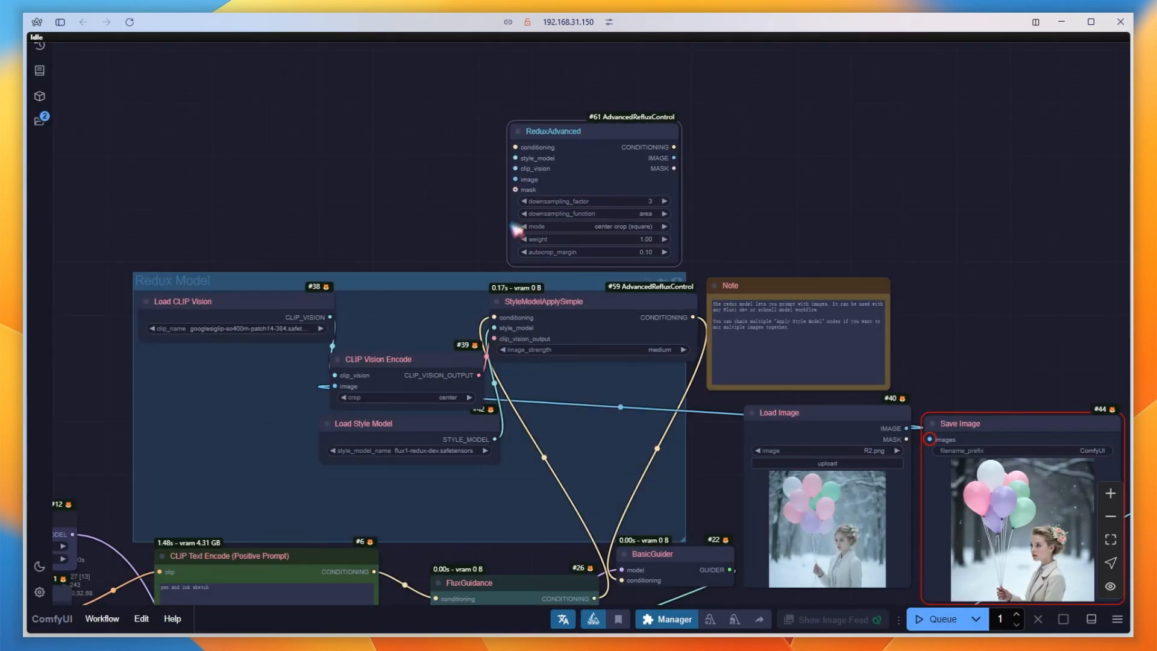
Connect conditioning, style model, CLIP vision and the loaded image to ReduxAdvanced, and link its CONDITIONING output to BasicGuider.
drag(494, 318, 516, 147)
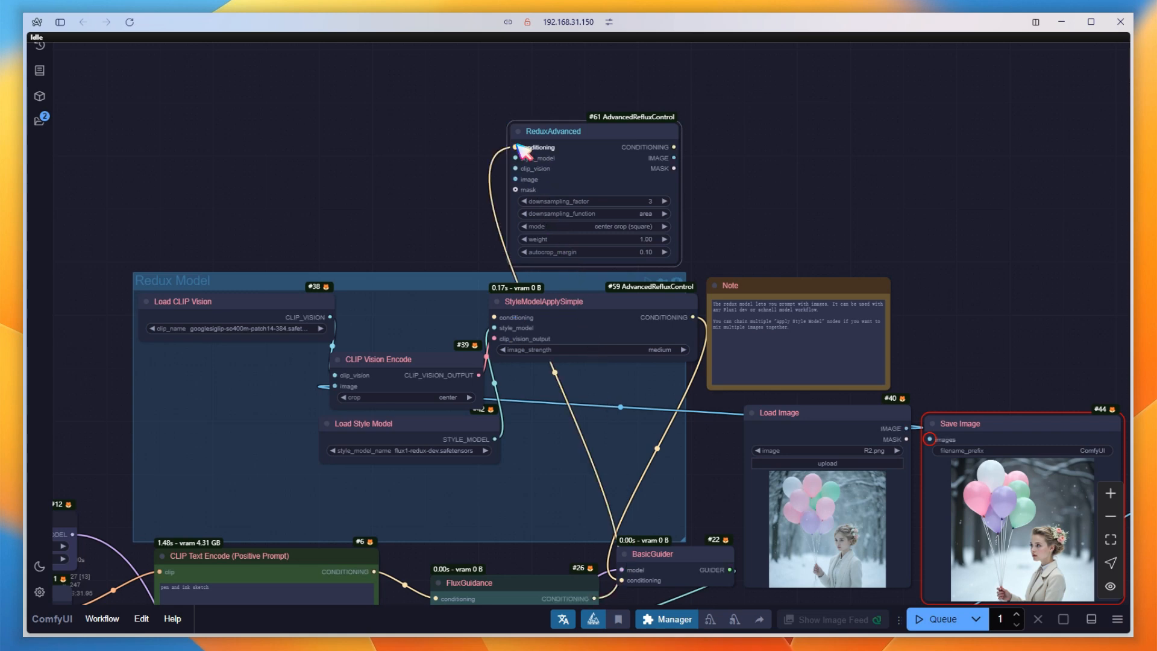
drag(495, 328, 516, 158)
drag(331, 317, 515, 169)
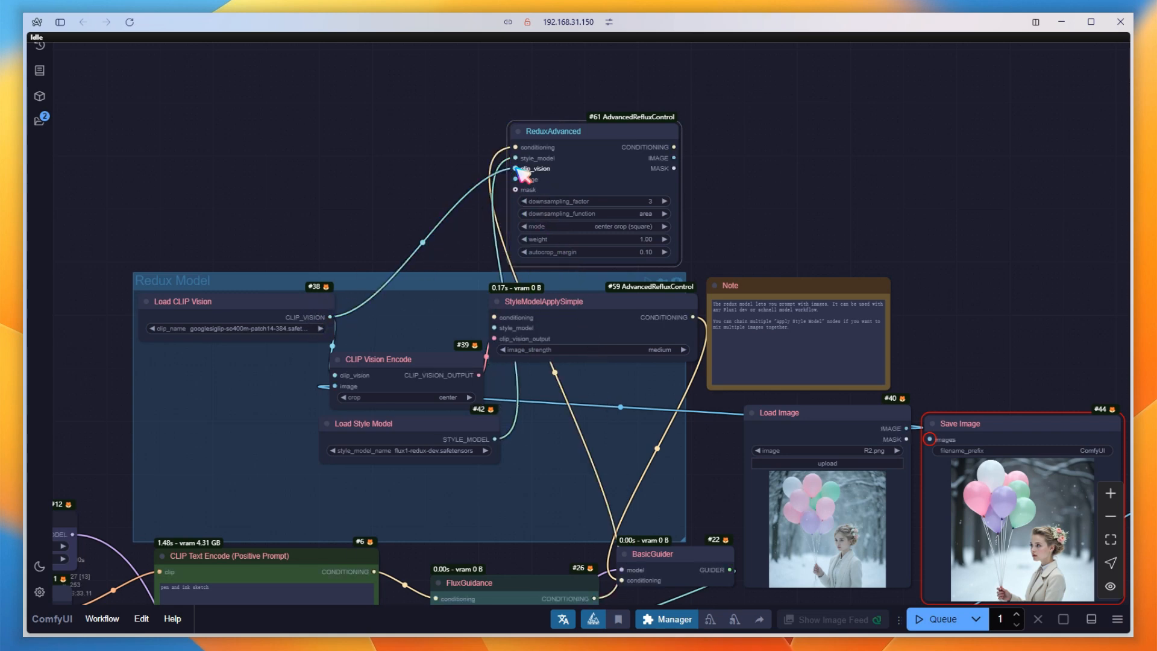
drag(906, 428, 628, 216)
drag(674, 147, 622, 580)
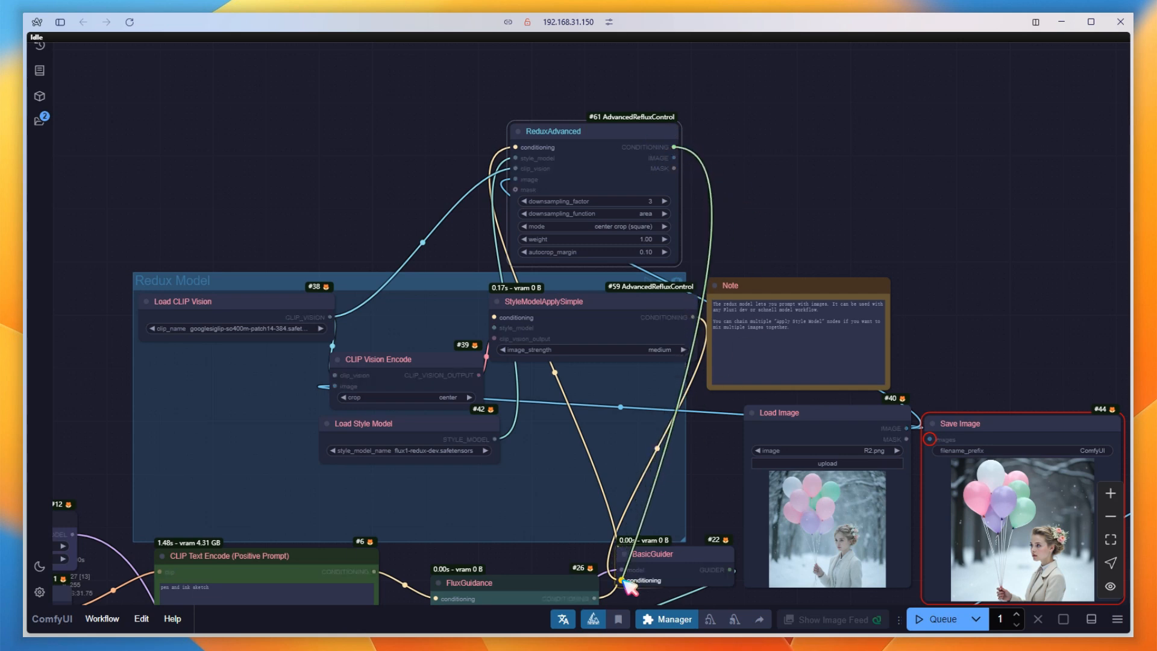
Delete the StyleModelApplySimple and CLIP Vision Encode nodes, and arrange Load Style Model and ReduxAdvanced inside the Redux Model group.
drag(589, 304, 832, 161)
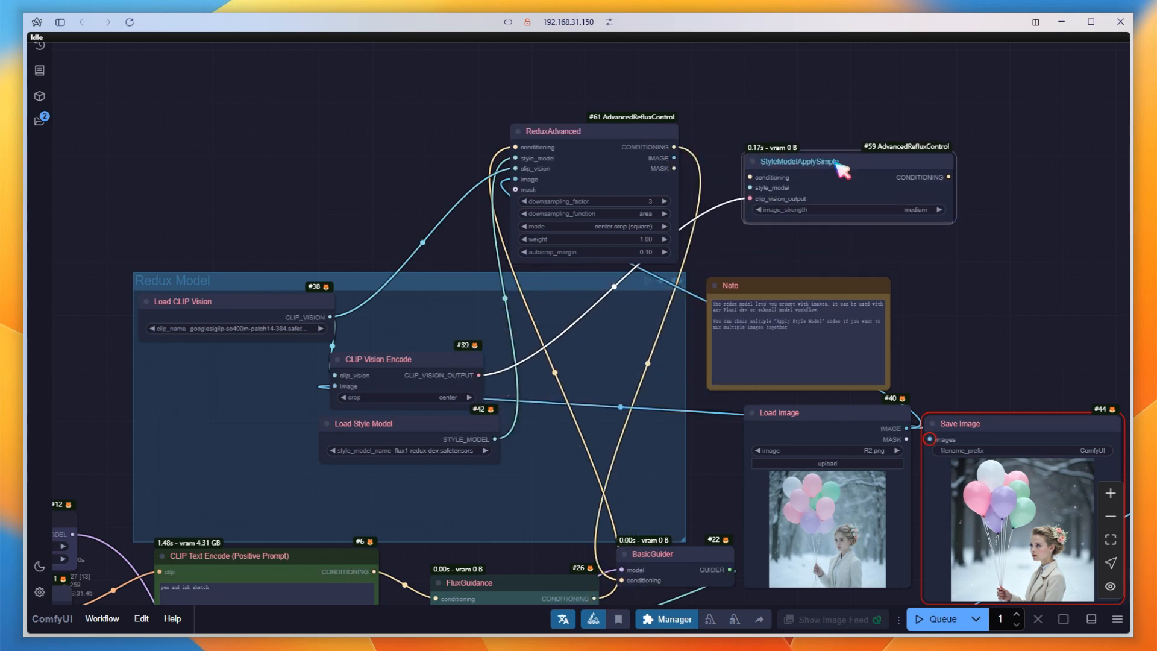
click(395, 358)
drag(395, 359, 980, 238)
key(Delete)
click(900, 166)
key(Delete)
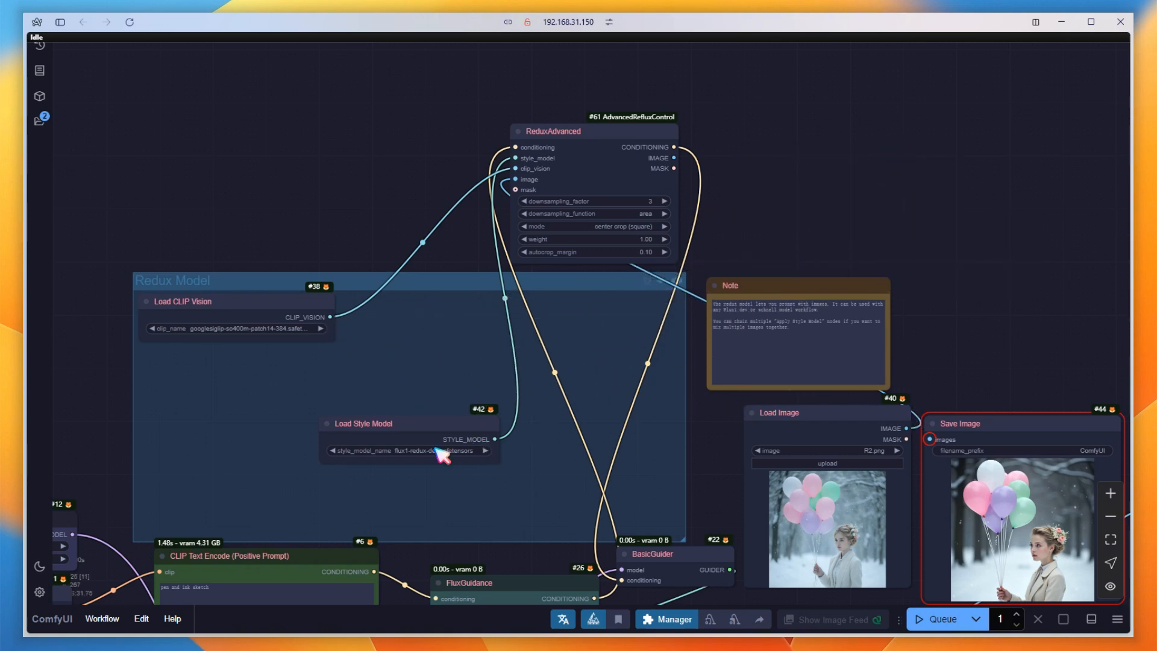
drag(440, 430, 261, 397)
drag(605, 137, 598, 328)
Duplicate the Save Image node showing the balloon sketch and delete the one showing the grey portrait.
mouse_move(1038, 290)
mouse_down()
mouse_move(889, 267)
mouse_move(664, 206)
mouse_up()
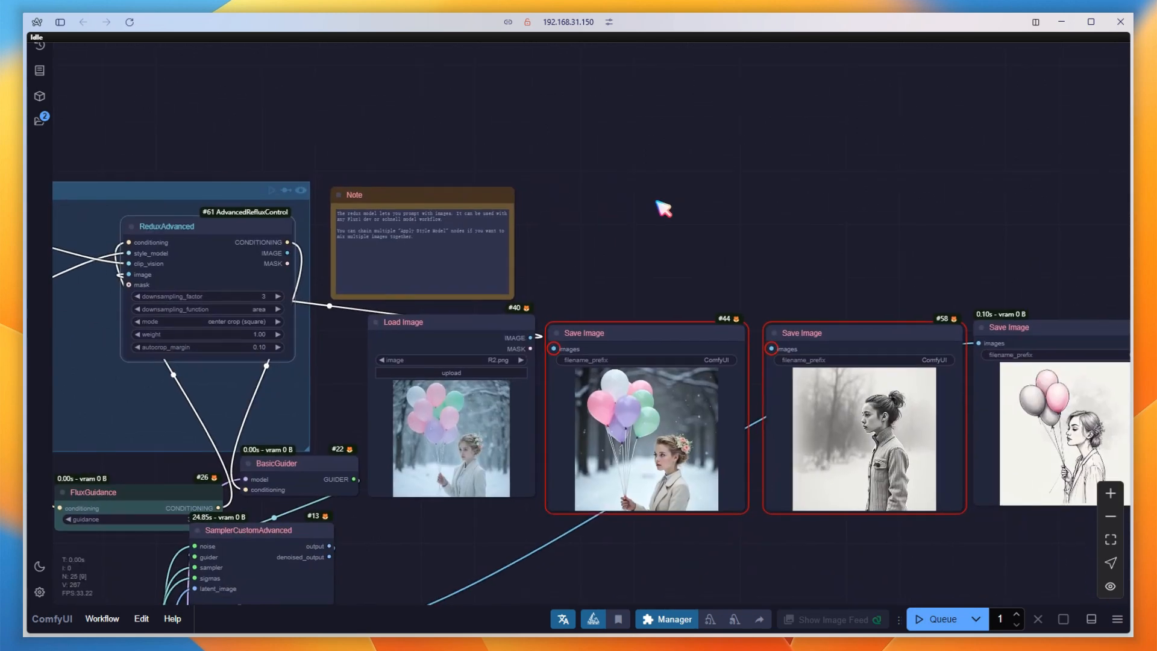
scroll(680, 207, down, 3)
mouse_move(943, 299)
alt+mouse_down()
mouse_move(977, 330)
mouse_move(928, 457)
mouse_move(940, 458)
alt+mouse_up()
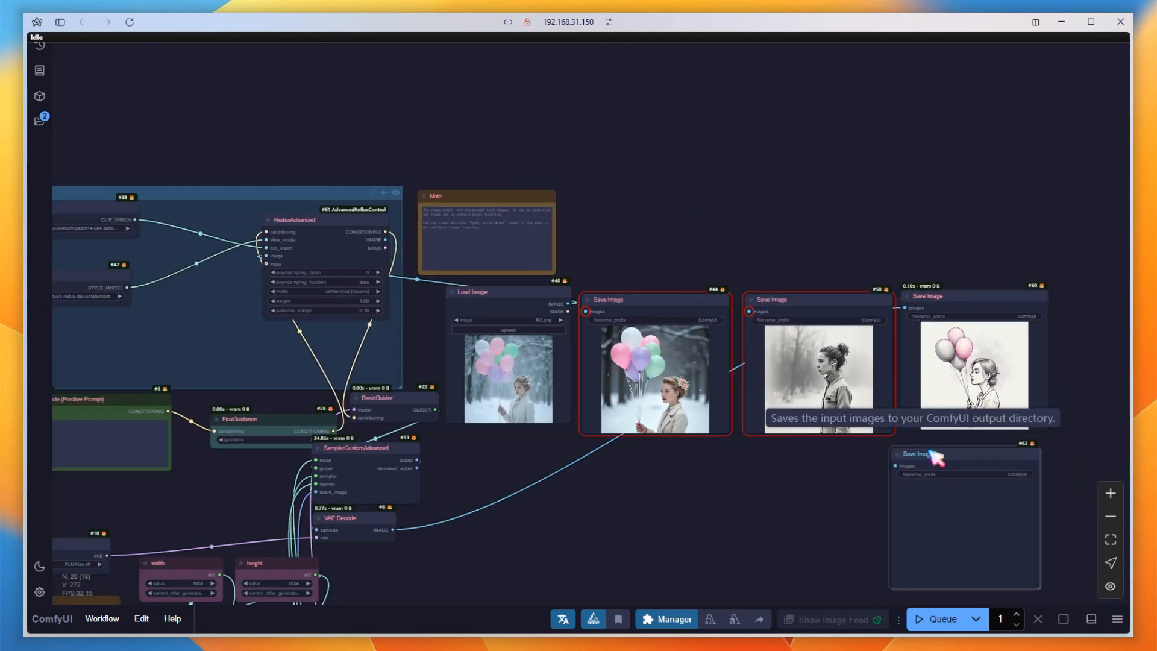
click(809, 315)
key(Delete)
Line up the two newest Save Image nodes beside the first, reroute the image link to the empty one, and queue the workflow.
drag(951, 302, 796, 305)
mouse_move(954, 464)
mouse_down()
mouse_move(972, 309)
mouse_move(961, 308)
mouse_up()
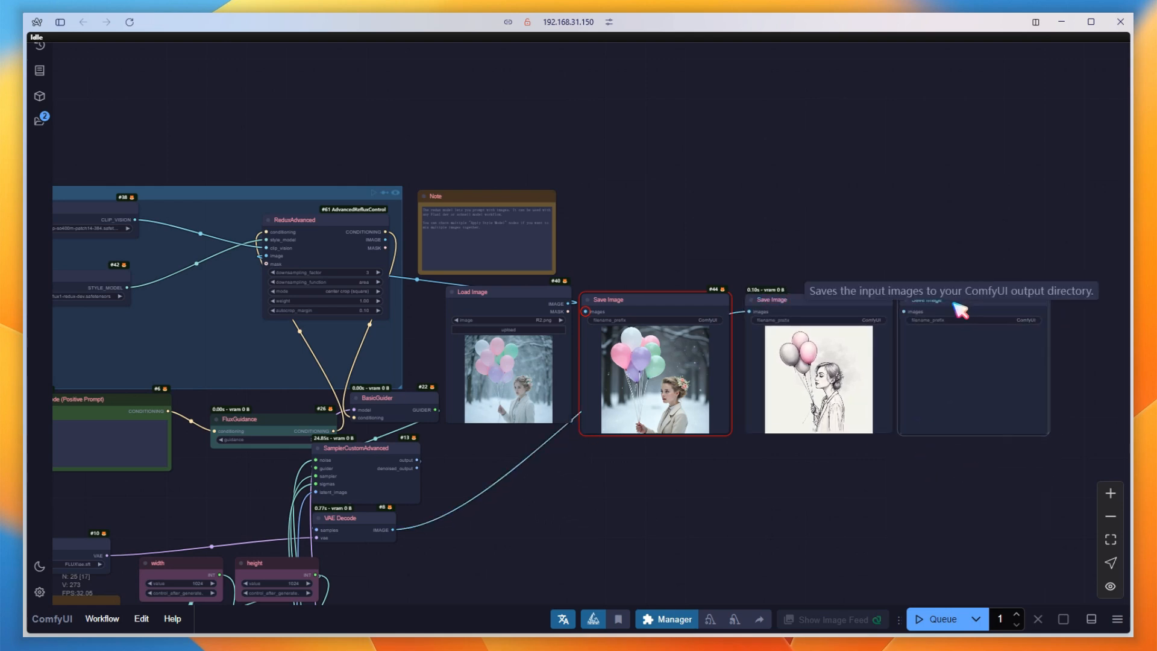
drag(749, 312, 928, 344)
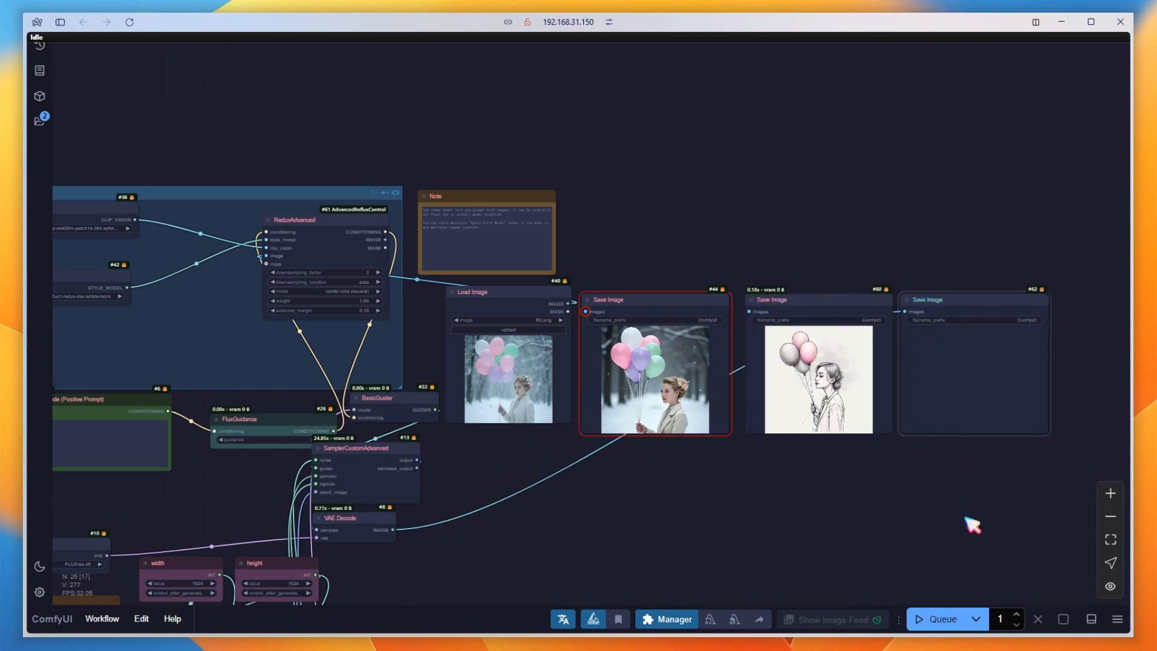
click(941, 623)
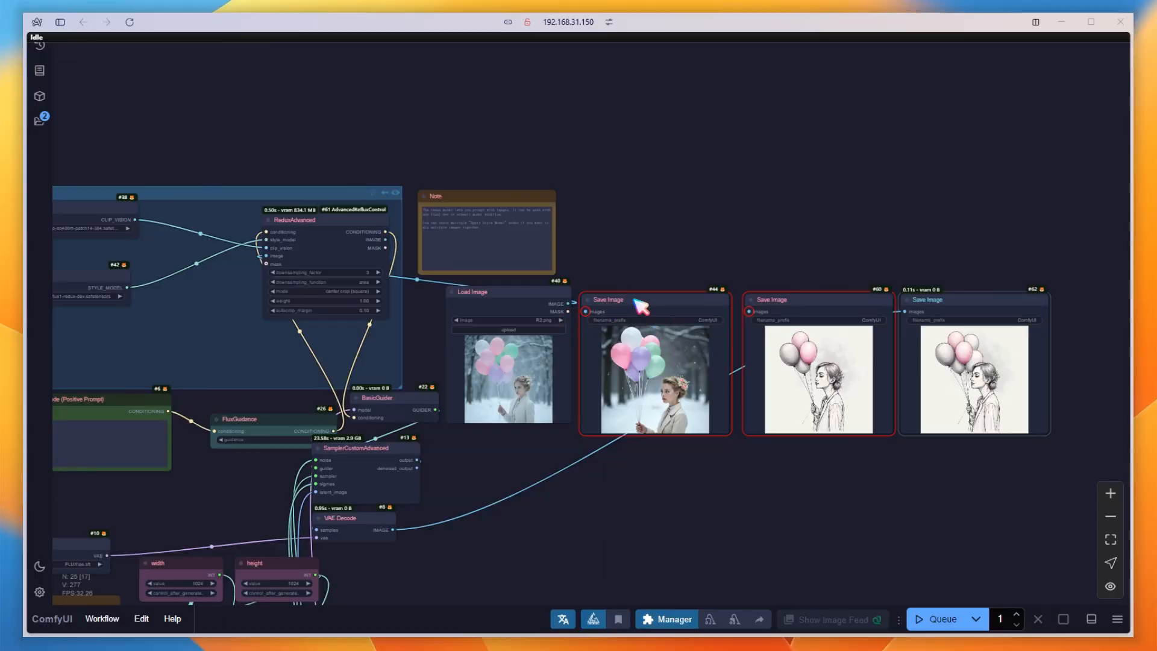
Delete the two disconnected Save Image nodes and move the remaining one next to Load Image.
click(633, 300)
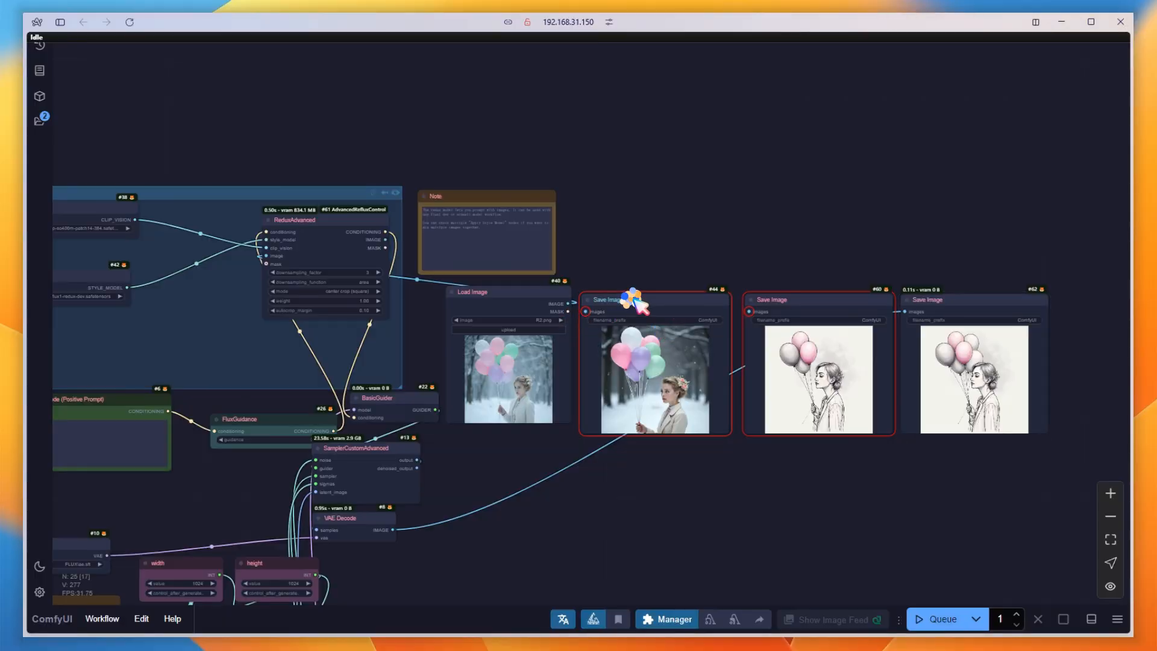
key(Delete)
click(785, 299)
key(Delete)
drag(938, 303, 621, 309)
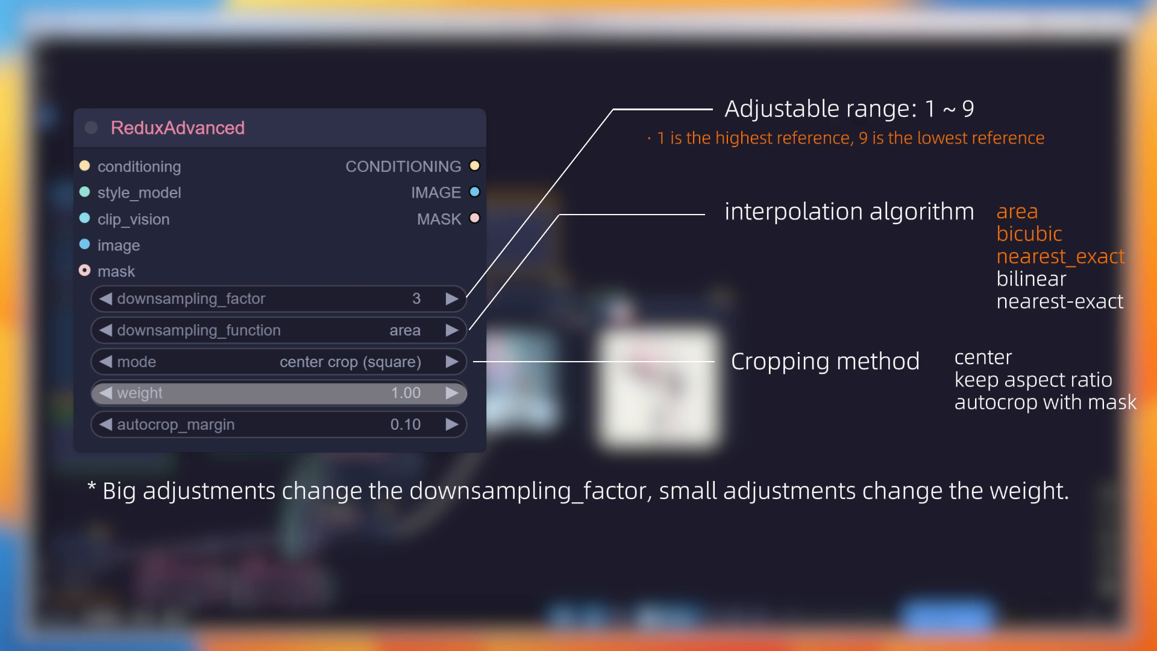
Mask the whole sheep character in the Load Image picture using a thicker mask brush, and save the mask.
scroll(506, 332, up, 5)
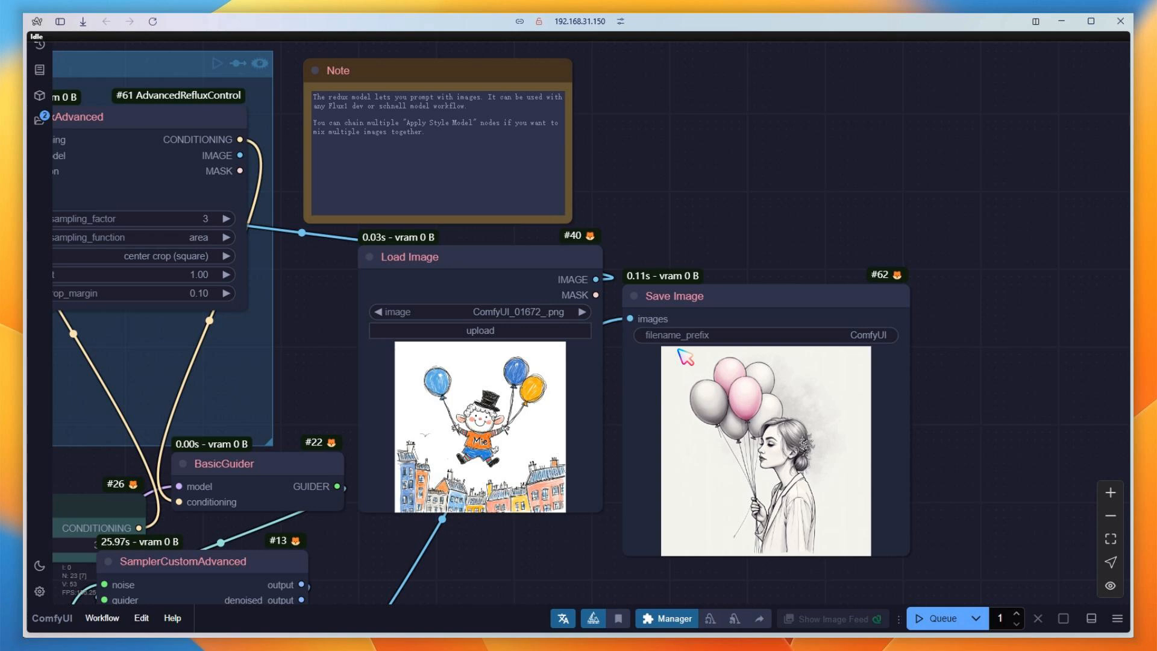
right_click(488, 429)
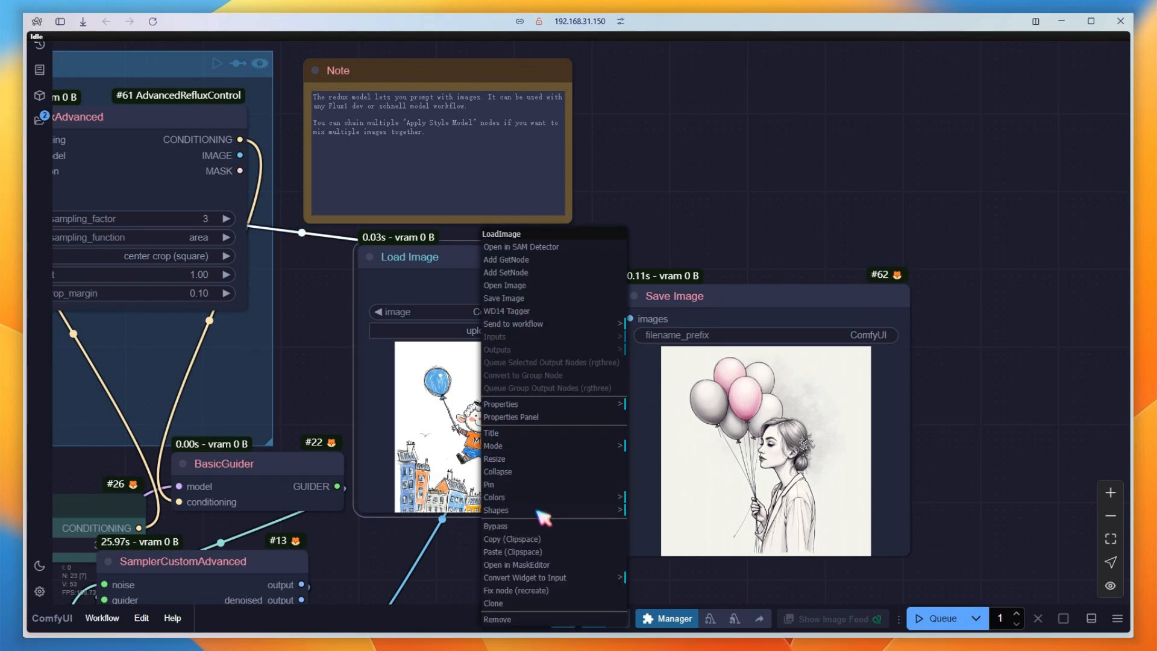
click(545, 565)
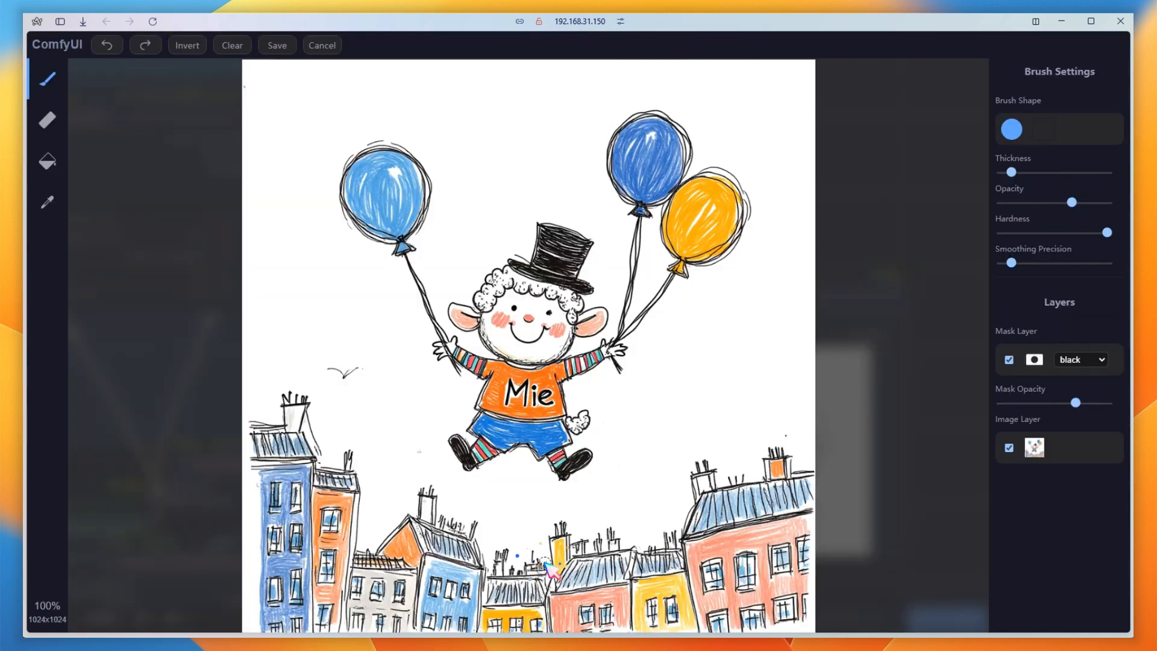
click(1031, 172)
mouse_move(480, 467)
mouse_down()
mouse_move(515, 237)
mouse_move(607, 338)
mouse_move(511, 473)
mouse_move(463, 353)
mouse_move(569, 296)
mouse_move(559, 441)
mouse_move(483, 372)
mouse_move(543, 293)
mouse_move(527, 432)
mouse_move(511, 334)
mouse_move(552, 404)
mouse_move(529, 332)
mouse_move(579, 242)
mouse_move(613, 366)
mouse_up()
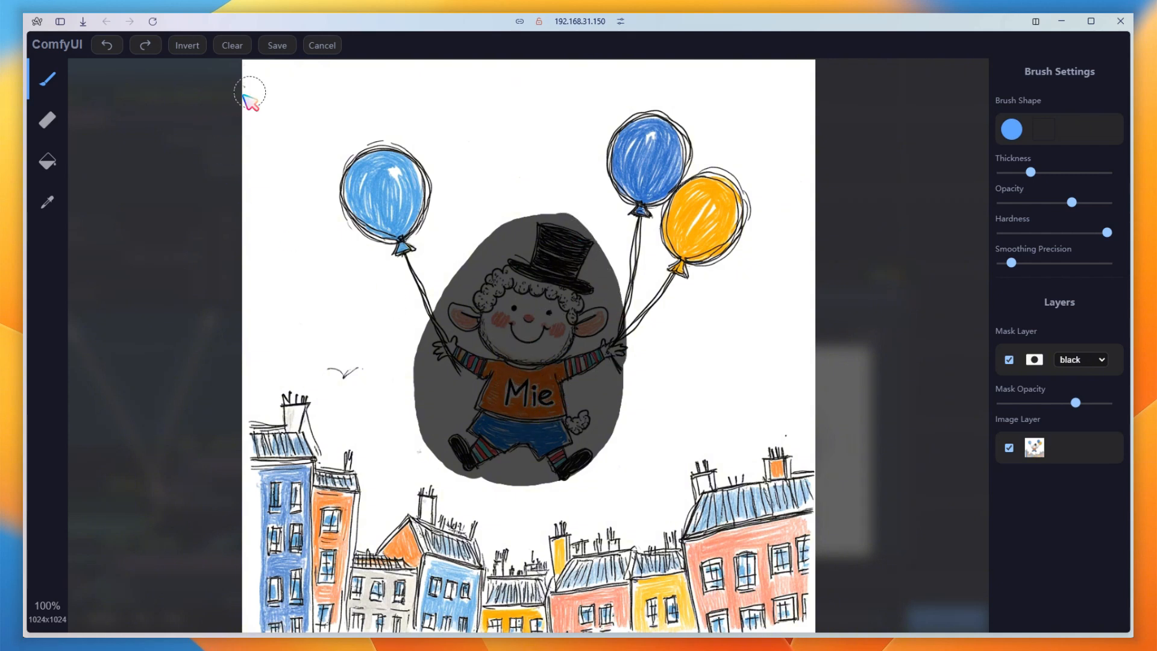
click(277, 45)
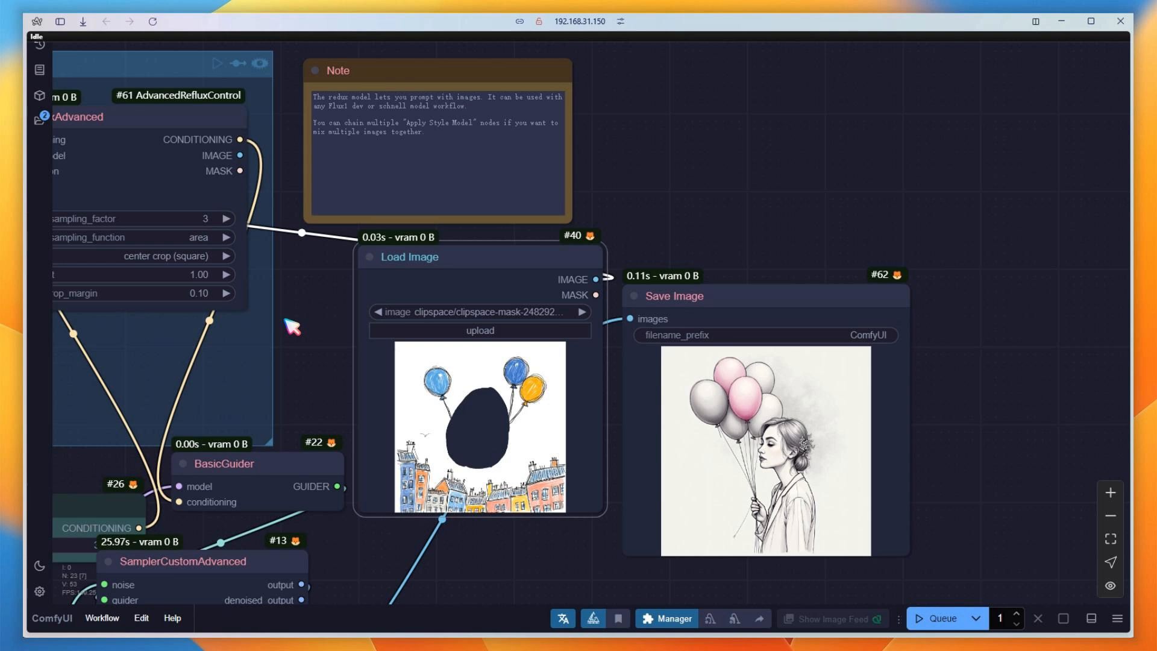
Set the ReduxAdvanced mode to keep aspect ratio and connect Load Image's mask output to its mask input.
drag(293, 326, 672, 325)
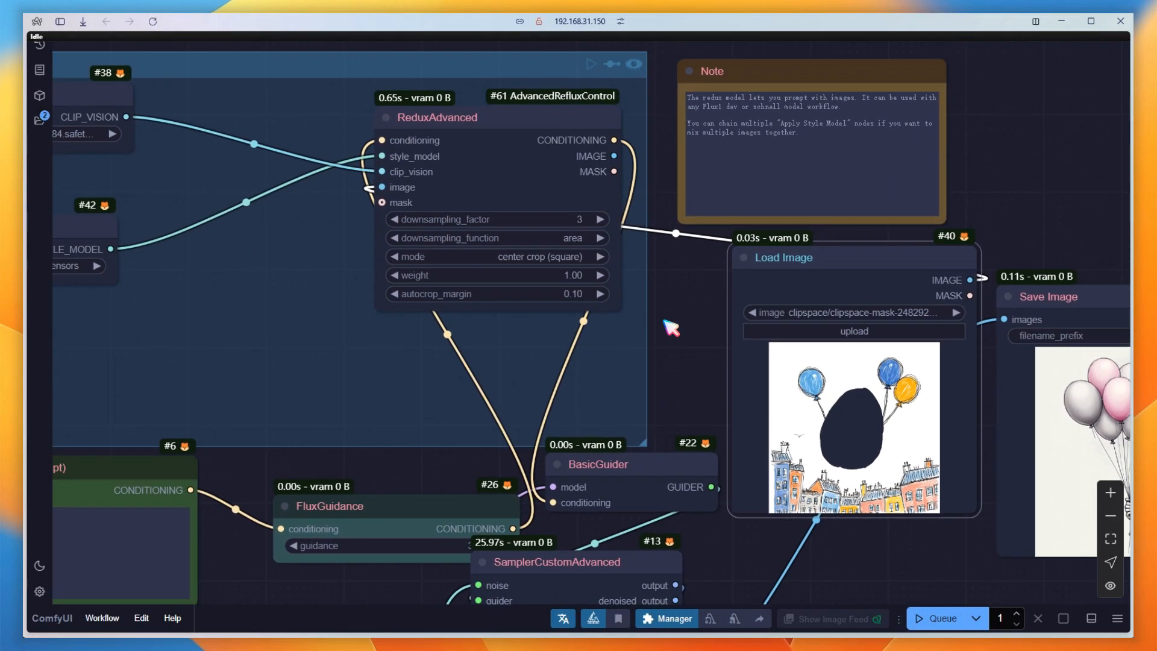
click(546, 258)
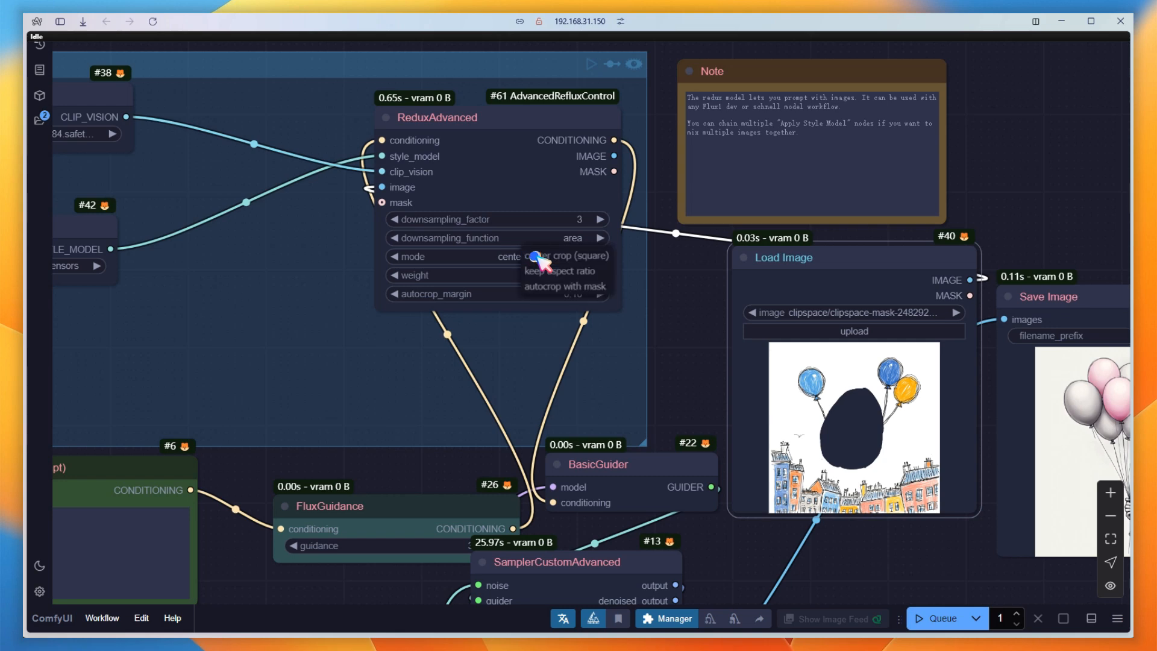
click(563, 273)
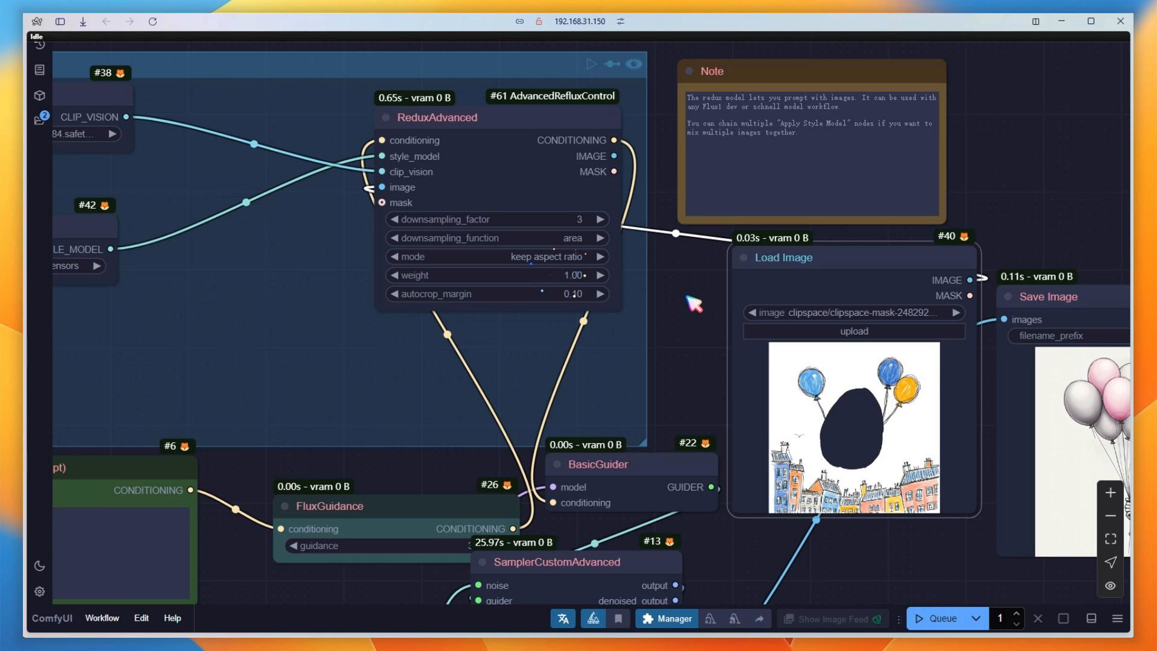
drag(694, 303, 589, 365)
drag(276, 262, 815, 361)
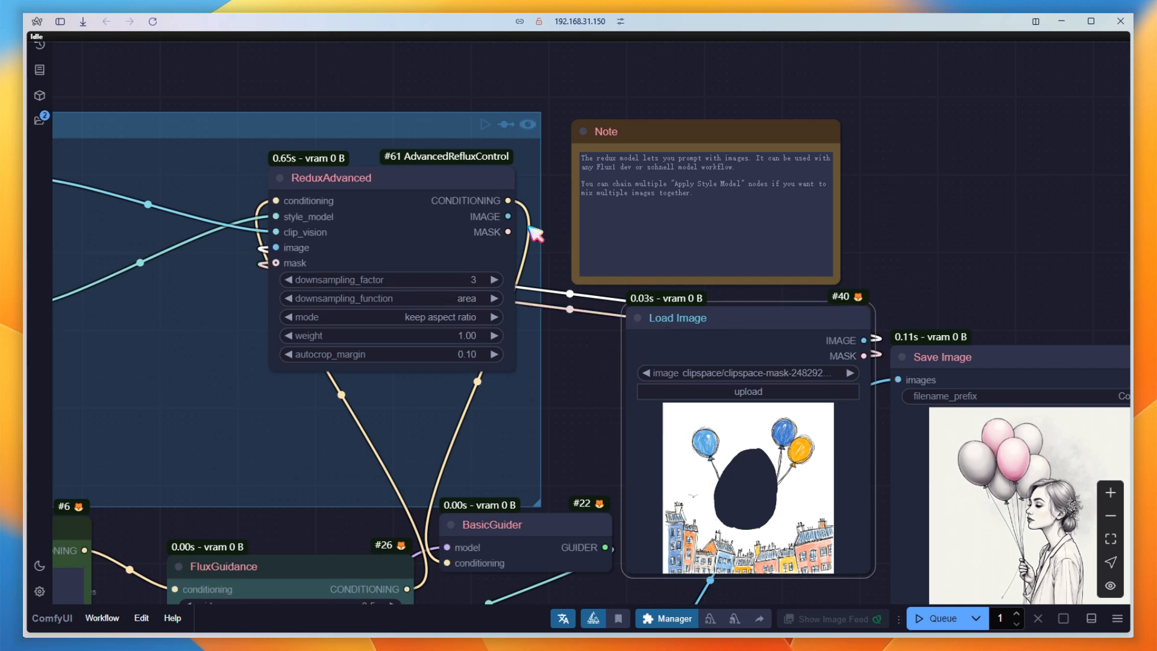
Attach a Preview Image node to ReduxAdvanced's image output and a Mask Preview node to its mask output, placed side by side.
drag(506, 215, 908, 101)
click(959, 194)
double_click(927, 175)
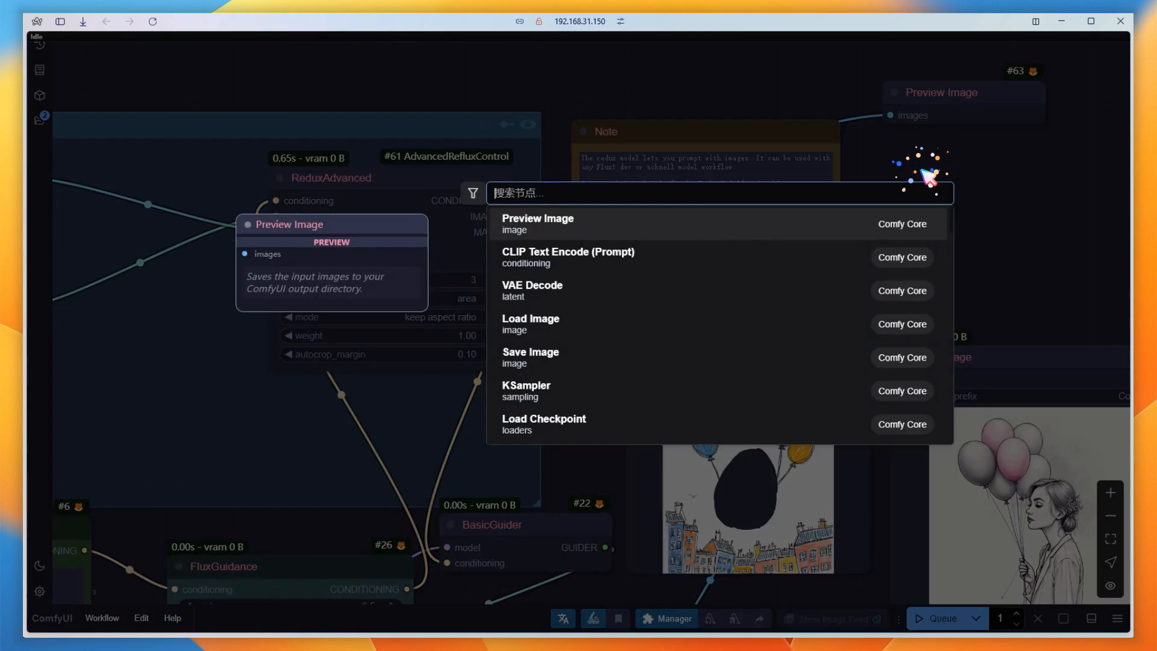
text(mask)
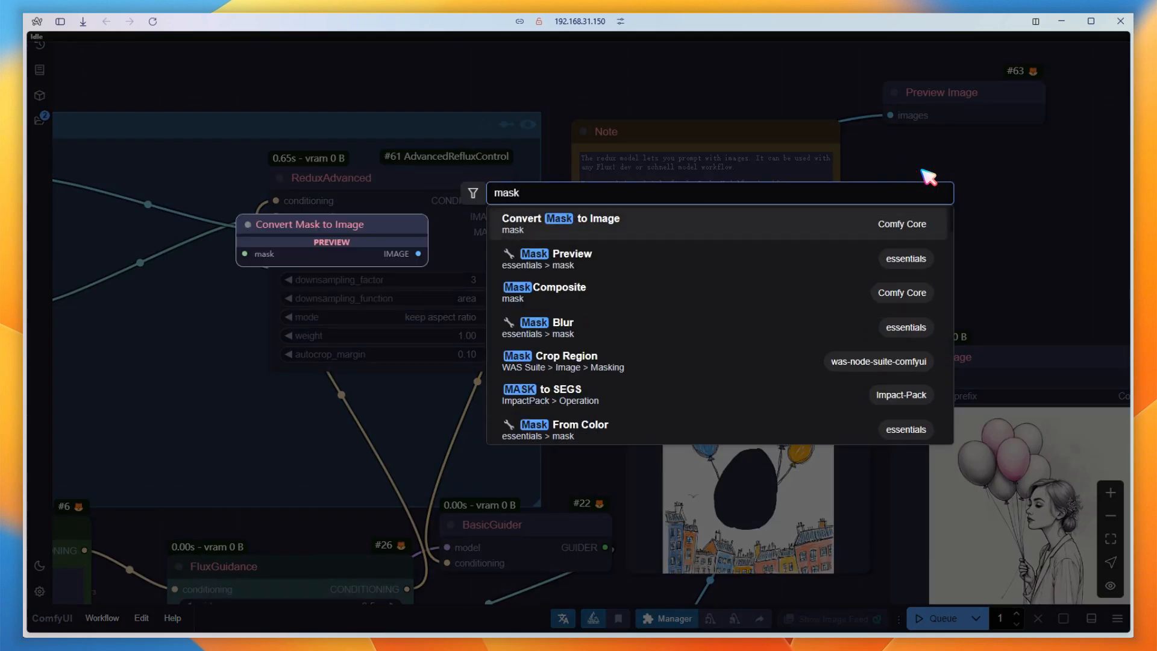
click(654, 256)
drag(508, 231, 929, 180)
drag(998, 260, 885, 286)
drag(879, 185, 1032, 127)
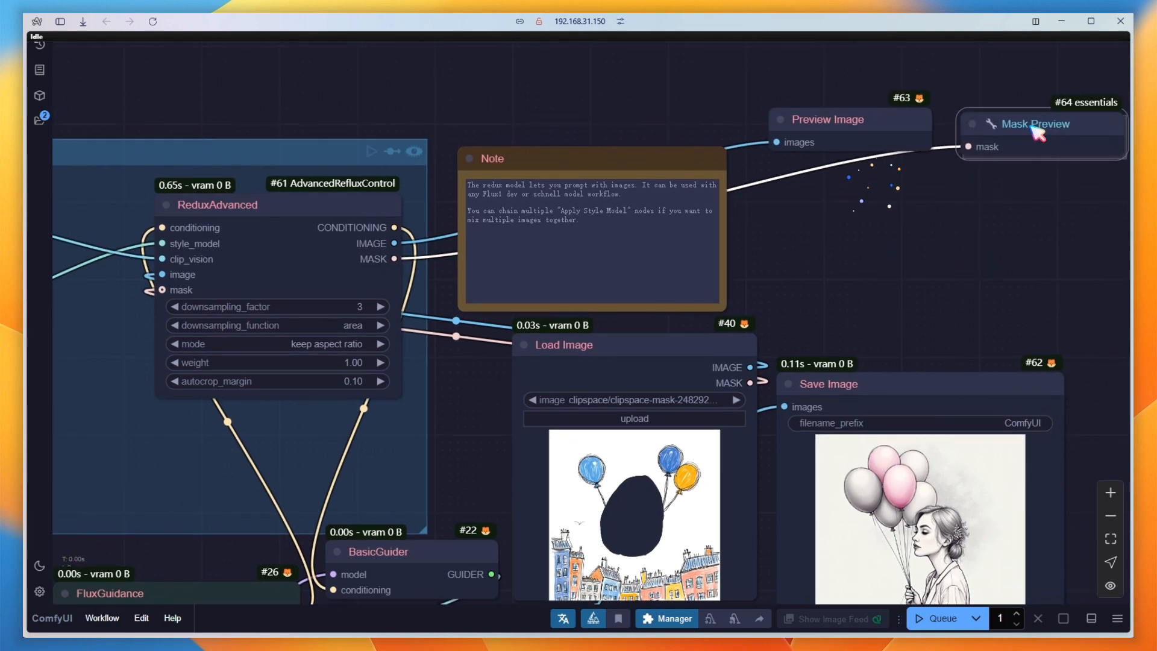
Replace the positive prompt with "a lady" and queue the workflow.
drag(491, 434, 856, 239)
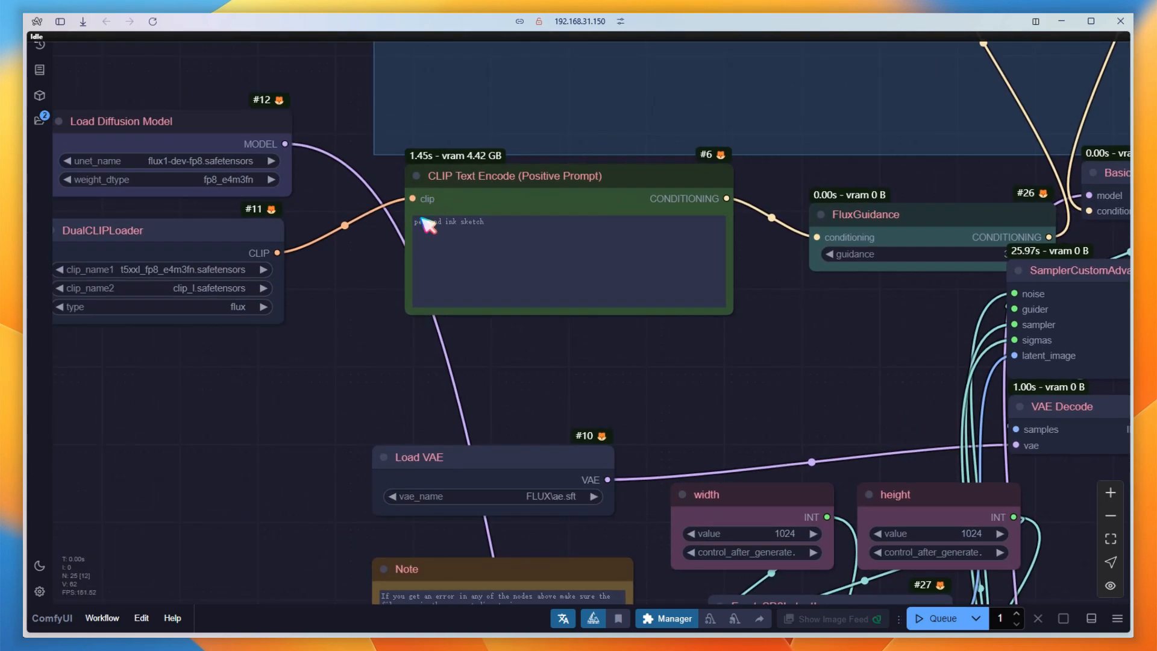
click(490, 233)
key(ctrl+a)
key(Delete)
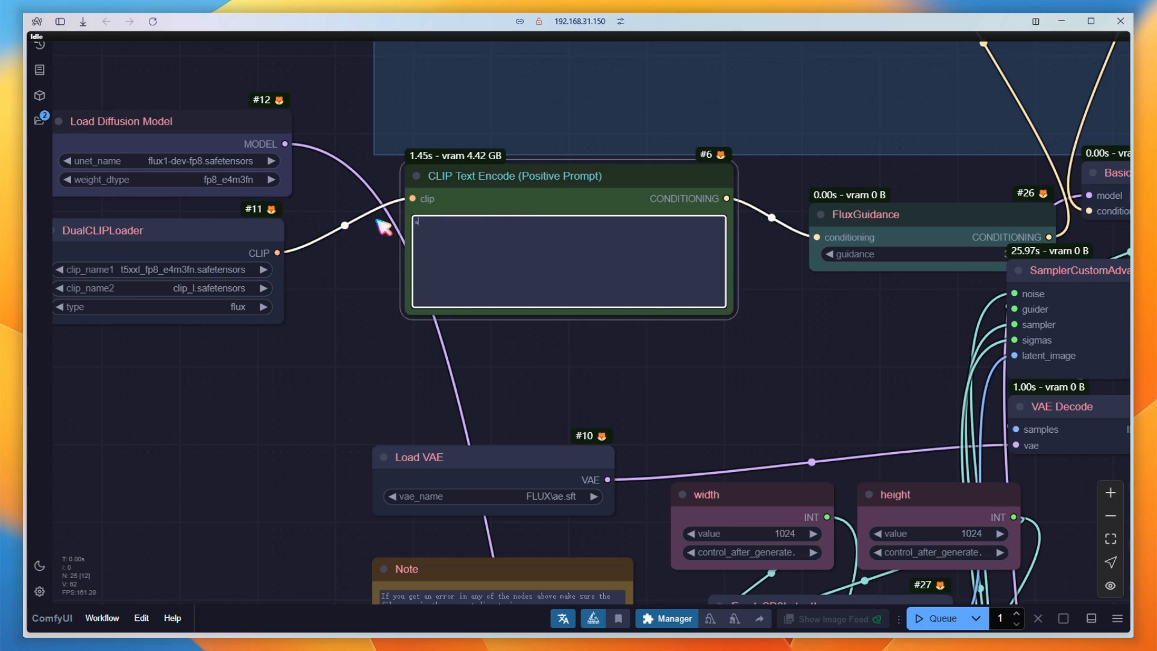
text(a lady)
click(940, 619)
Inspect the generated image and move its Save Image node slightly up beside Load Image.
drag(891, 414, 374, 443)
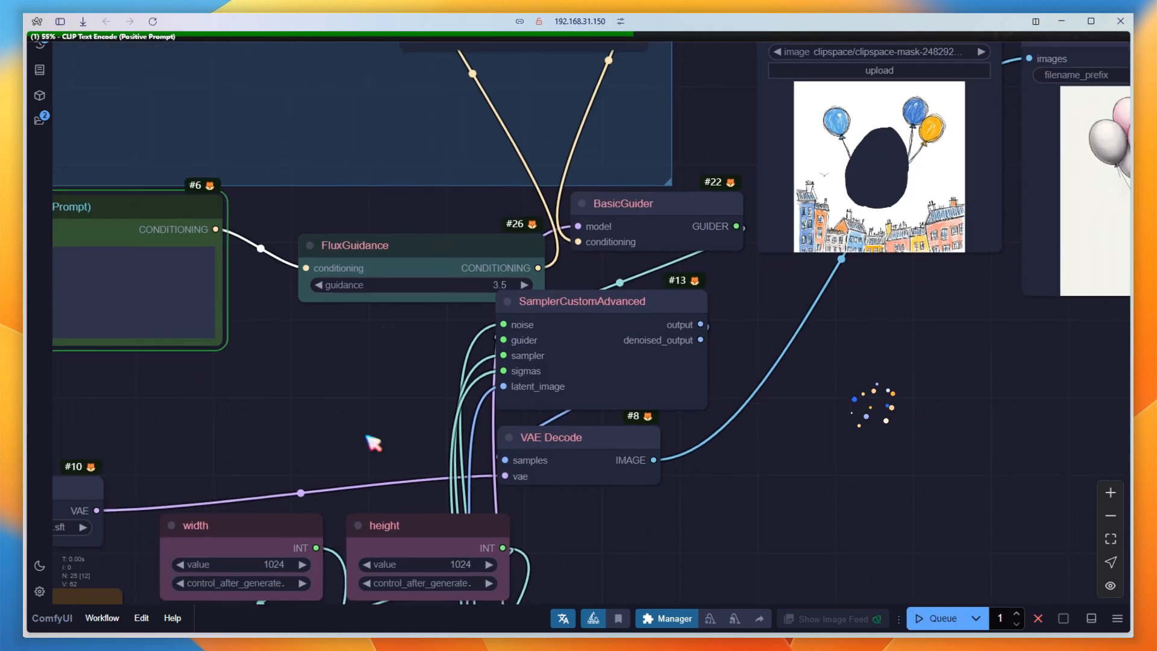
scroll(366, 436, down, 1)
drag(1007, 395, 724, 523)
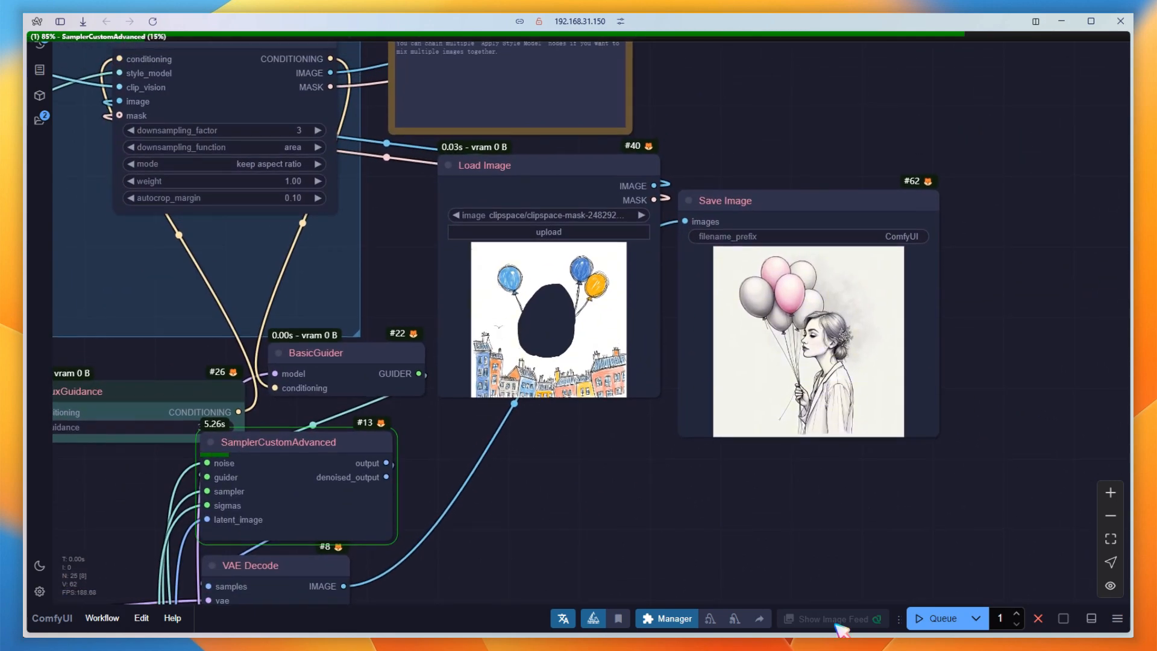
scroll(829, 308, up, 3)
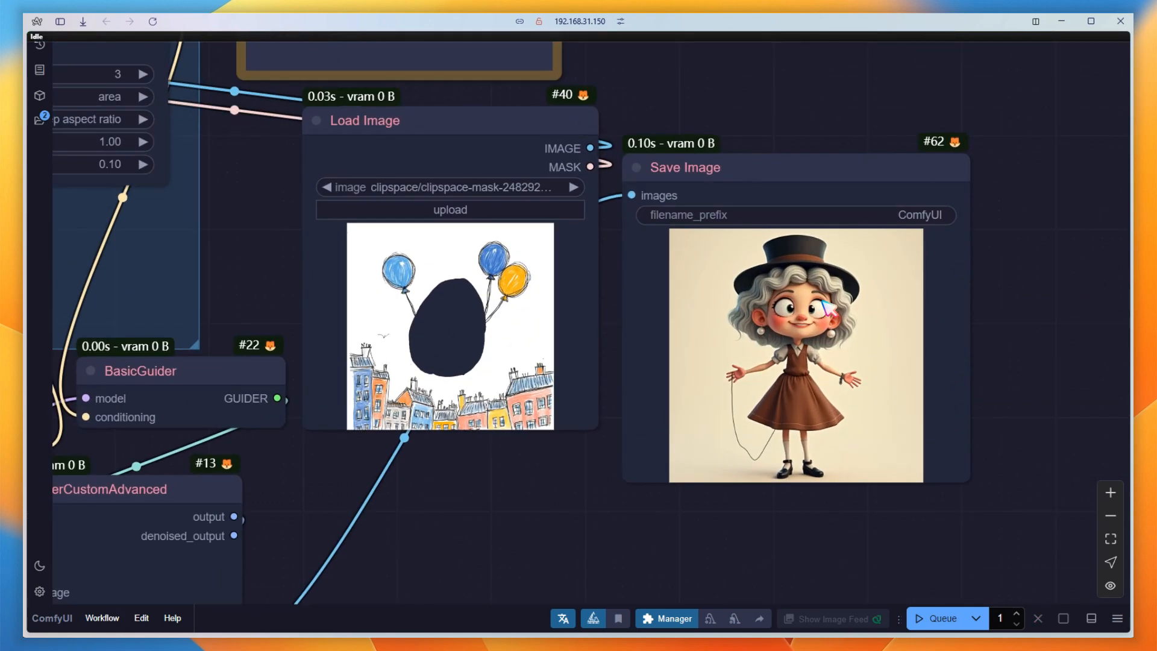
drag(788, 175, 778, 129)
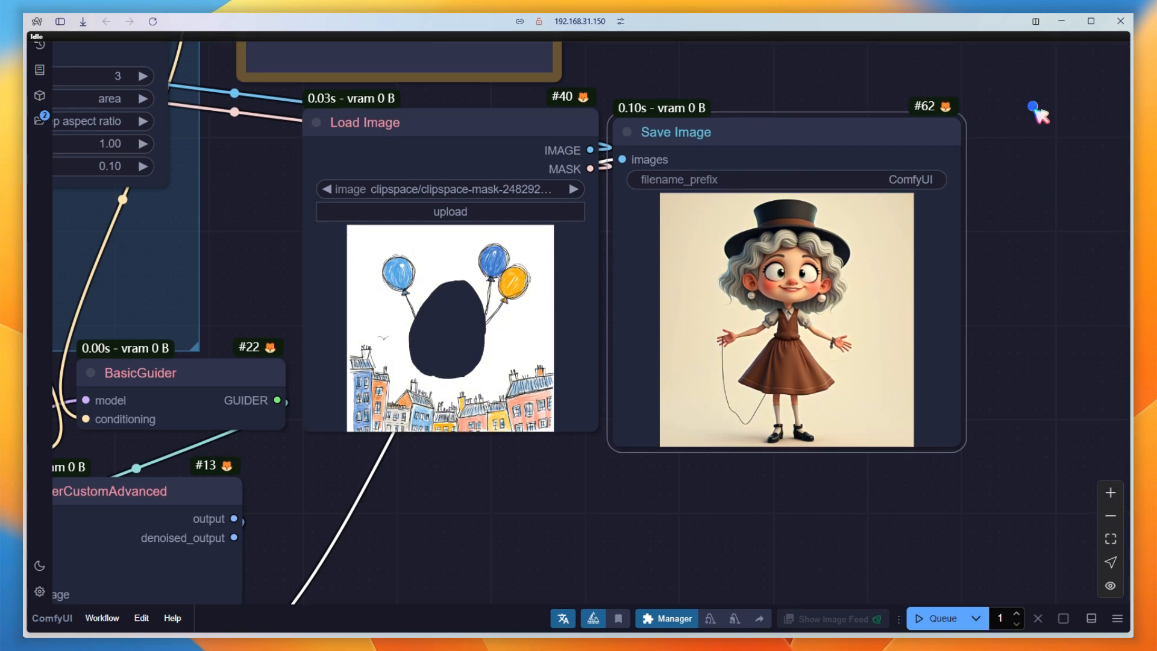
scroll(1013, 233, down, 5)
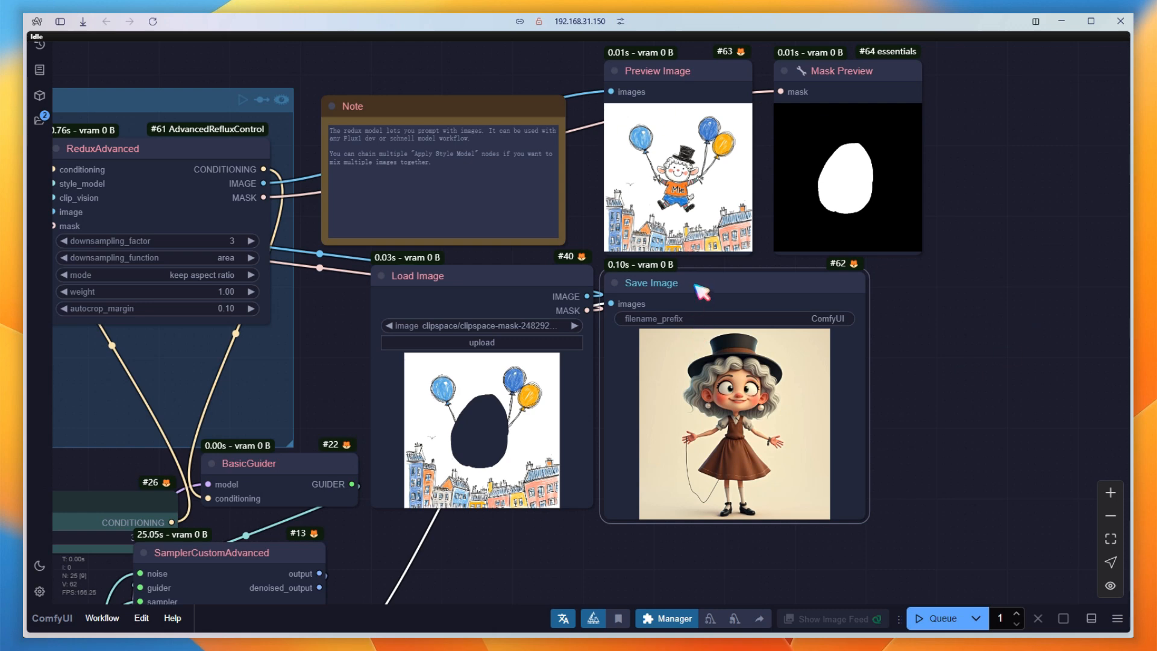
Set the ReduxAdvanced downsampling_factor to 1.
click(188, 242)
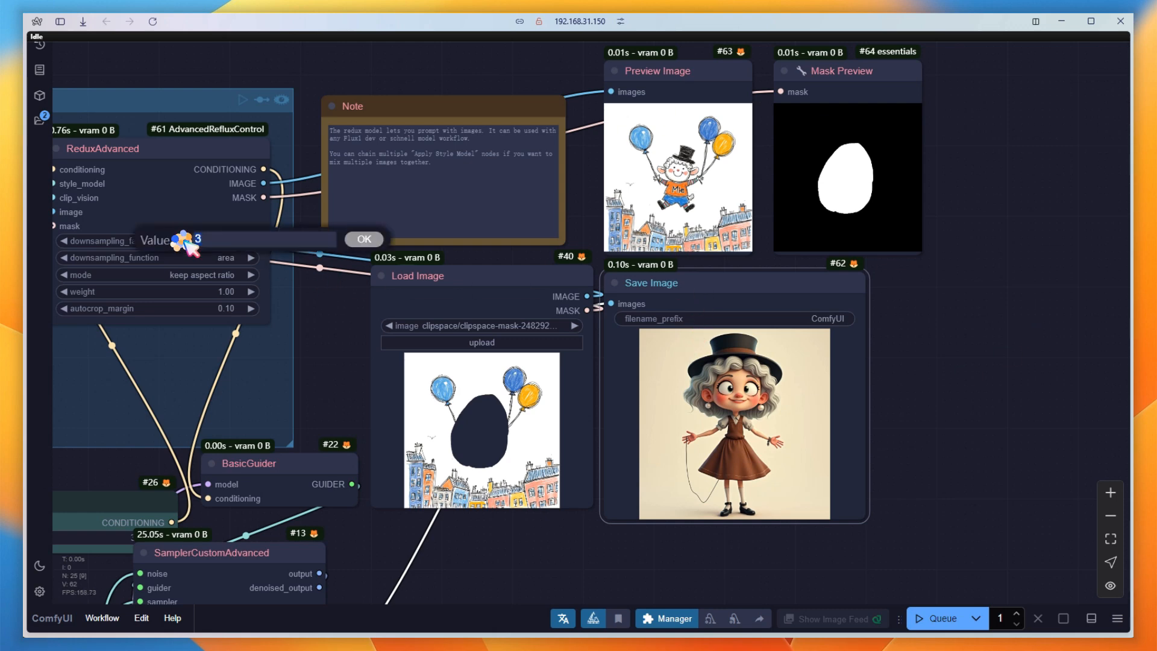
text(1)
key(Return)
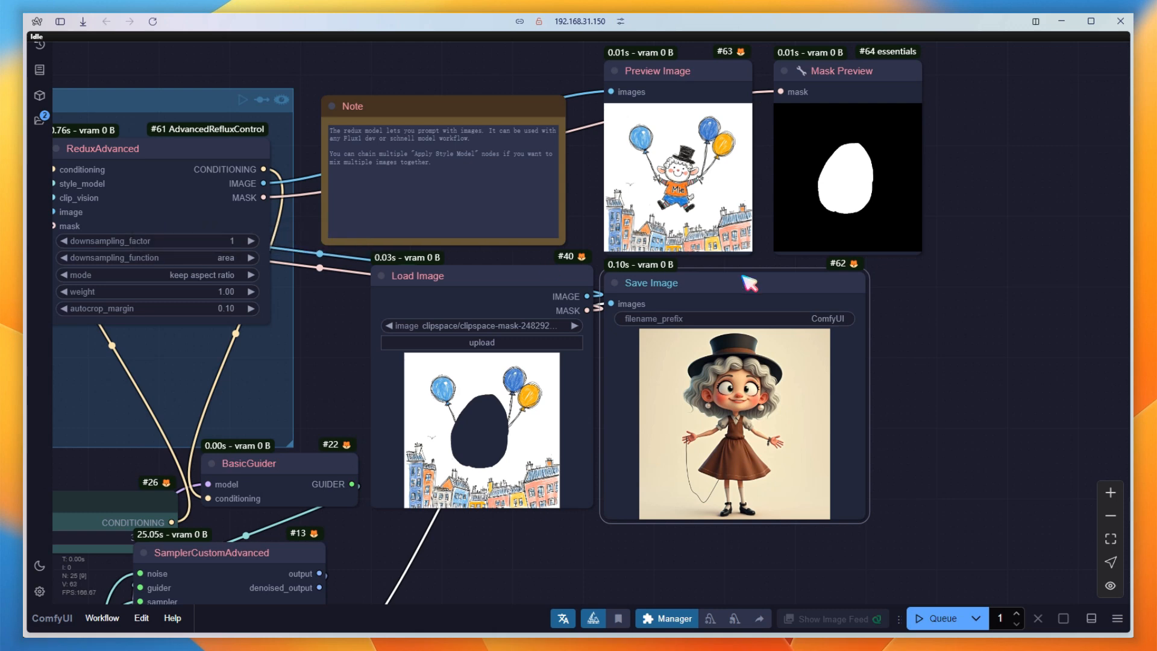
Duplicate the Save Image node beside the original, reroute the image link to the copy, and queue the workflow.
alt+drag(721, 281, 990, 281)
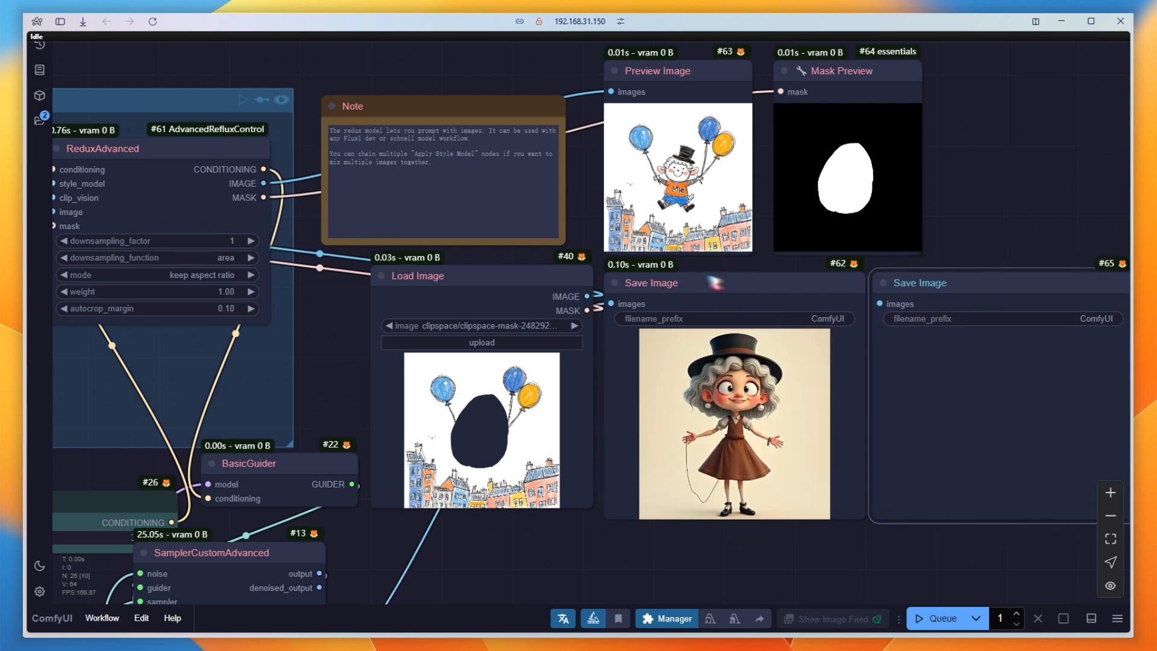
drag(611, 303, 917, 329)
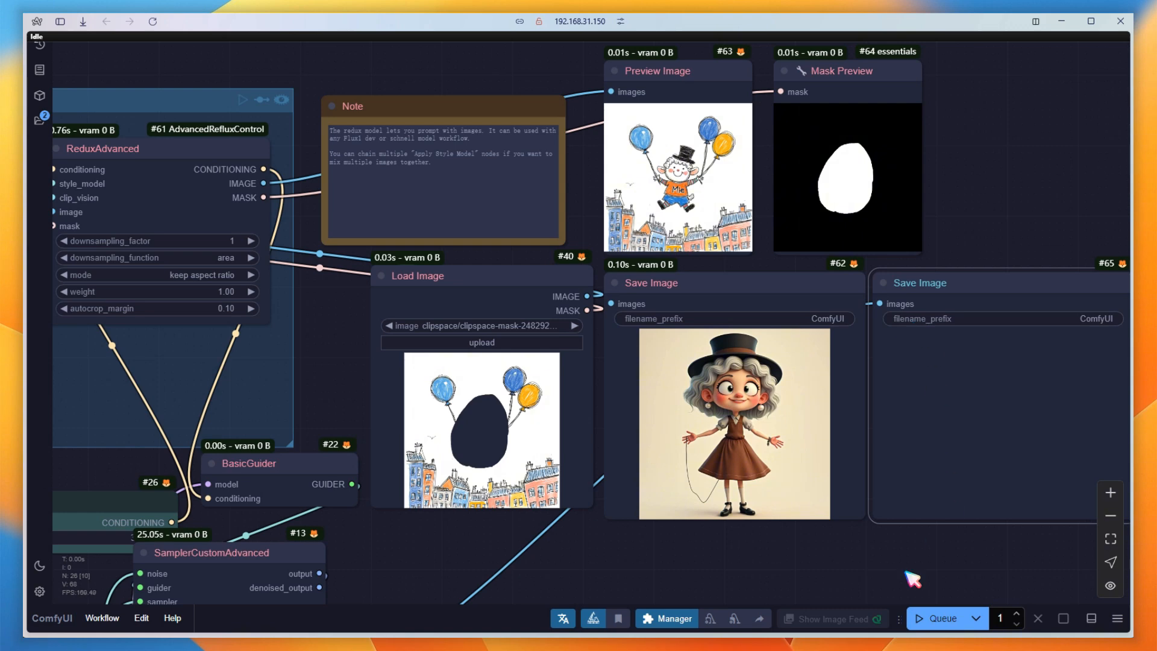
click(944, 621)
scroll(816, 560, down, 1)
drag(813, 559, 736, 525)
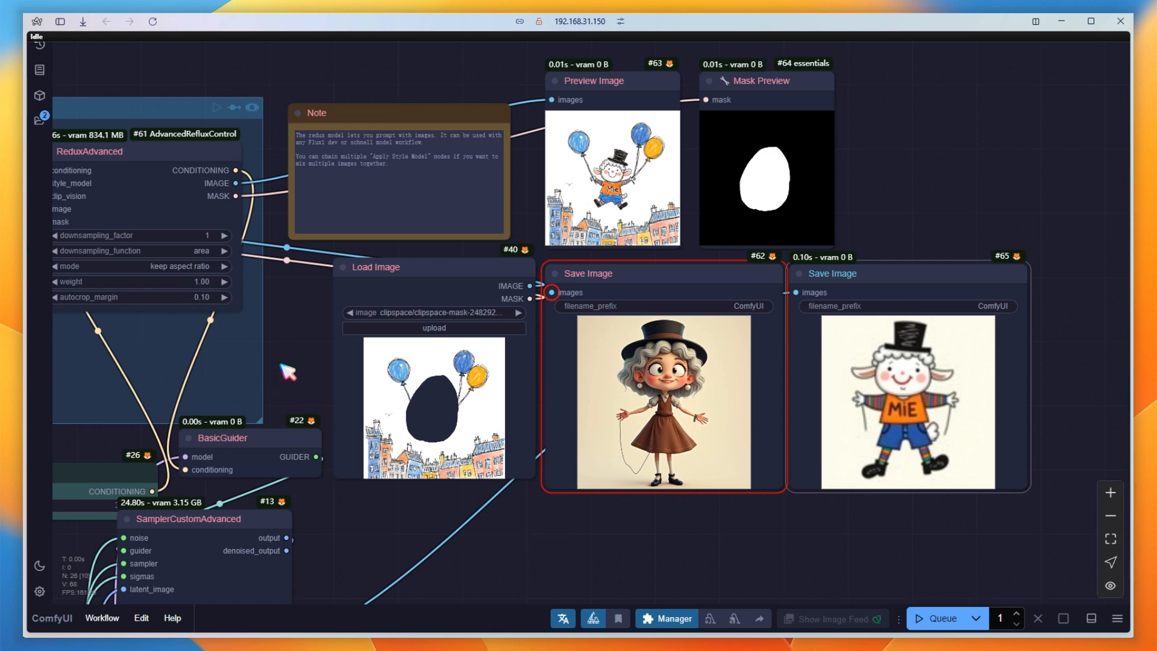
Set the ReduxAdvanced weight to 0.5.
drag(281, 364, 301, 362)
click(162, 281)
text(0)
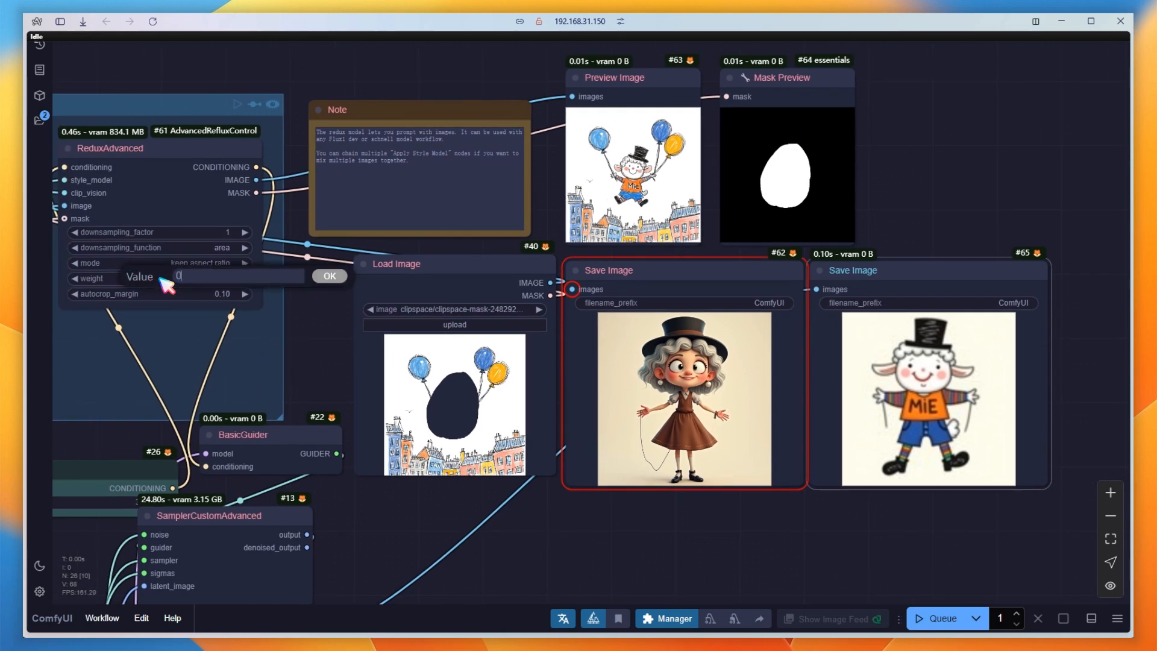
text(.5)
key(Return)
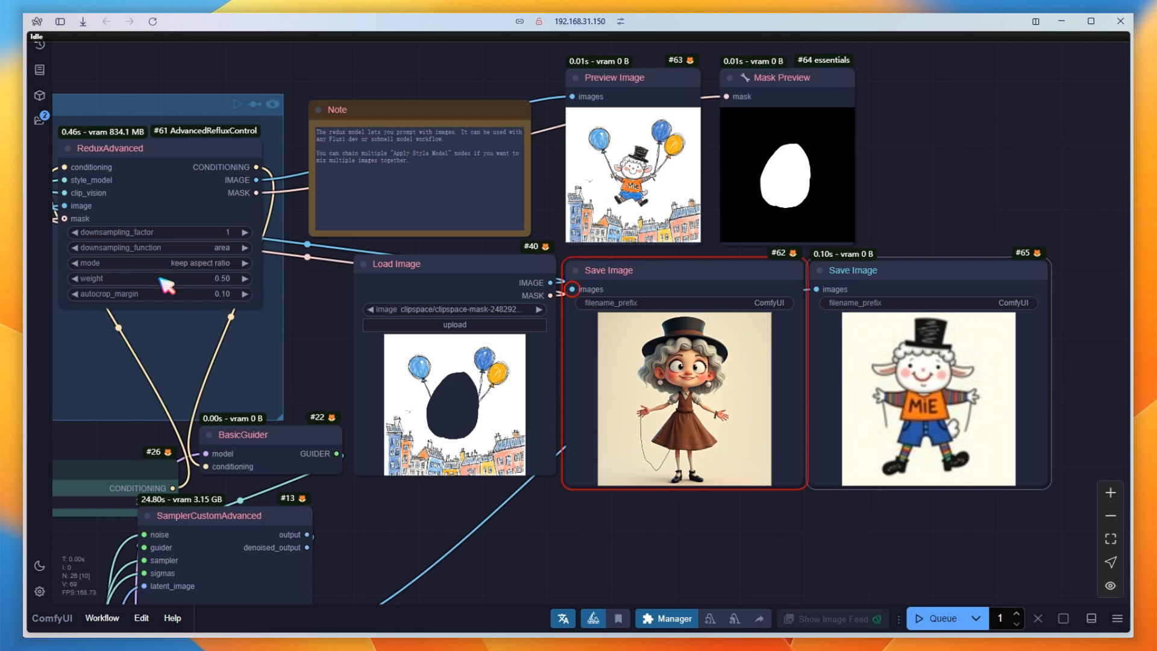
Add a third Save Image node by duplicating the second, reroute the image link to it, and queue the workflow.
drag(777, 548, 537, 559)
mouse_move(667, 282)
alt+mouse_down()
mouse_move(876, 273)
mouse_move(928, 287)
alt+mouse_up()
drag(579, 301, 838, 309)
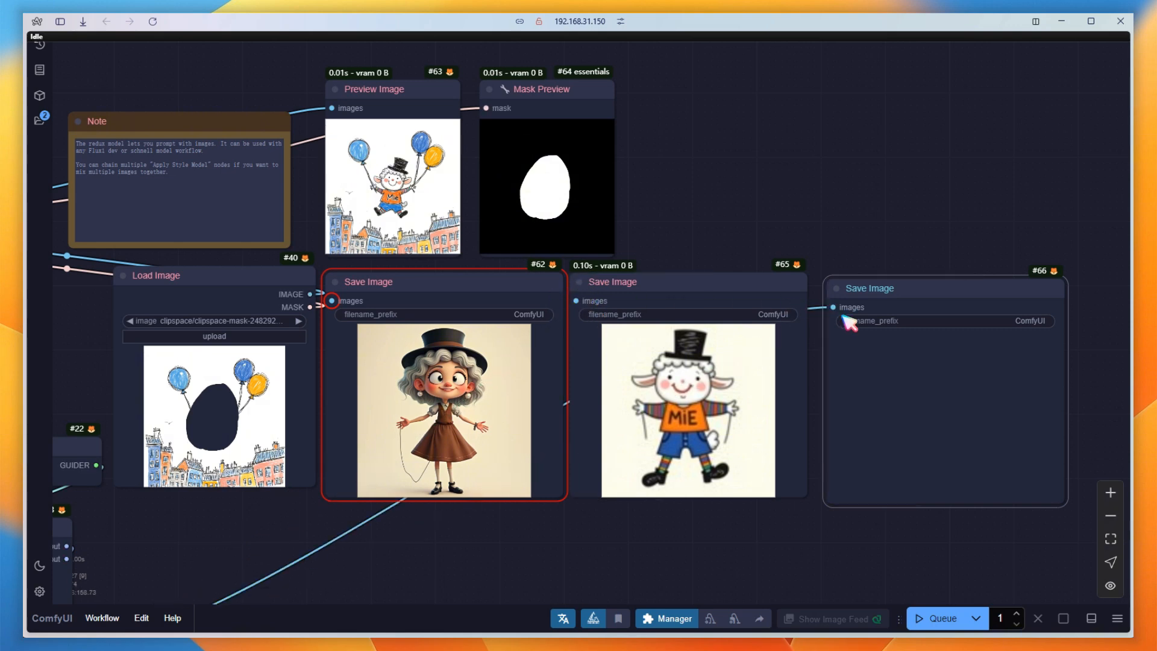
click(941, 623)
scroll(667, 567, down, 1)
drag(666, 568, 718, 488)
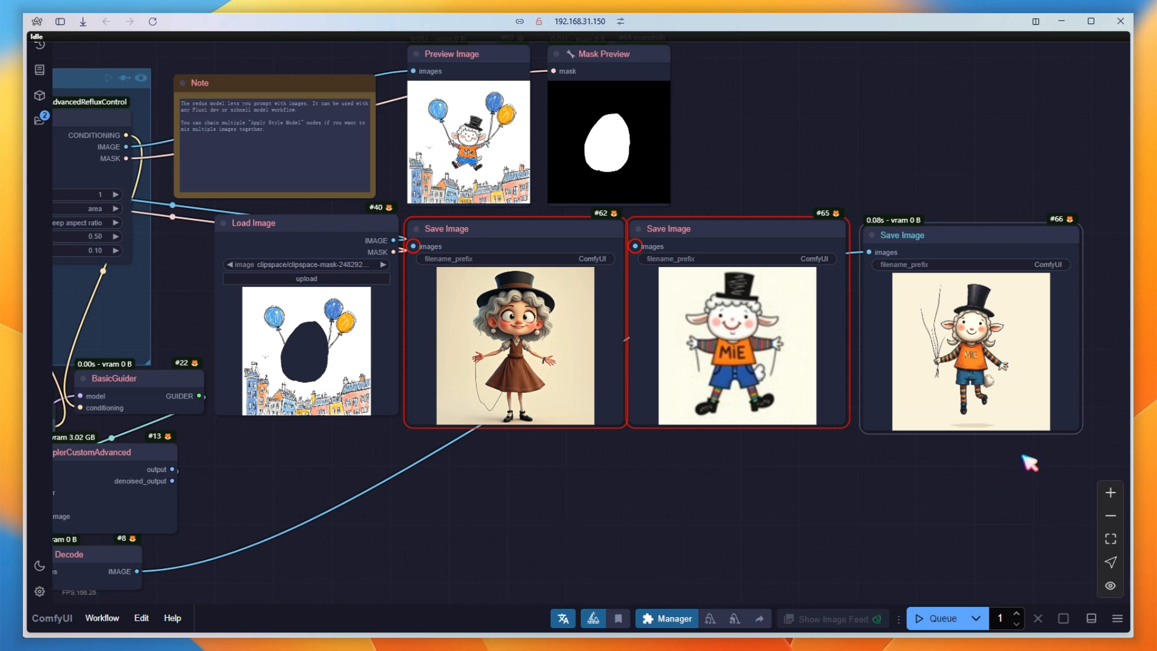
scroll(1029, 462, up, 1)
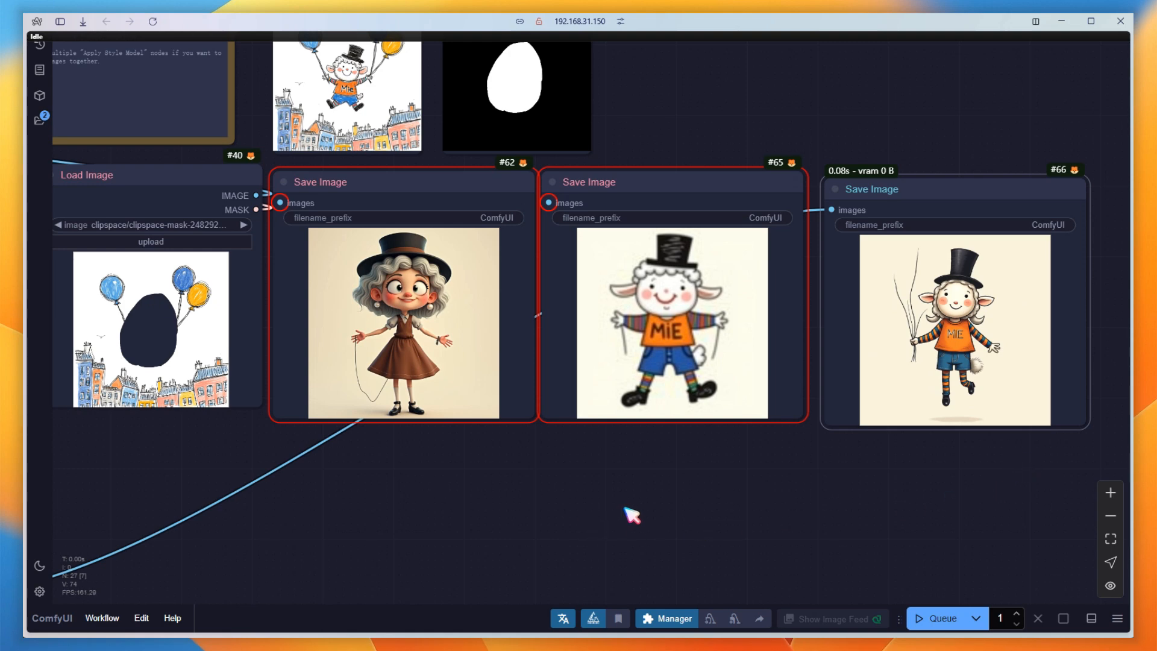
Delete the two disconnected Save Image nodes and move the remaining one beside Load Image.
drag(631, 503, 449, 222)
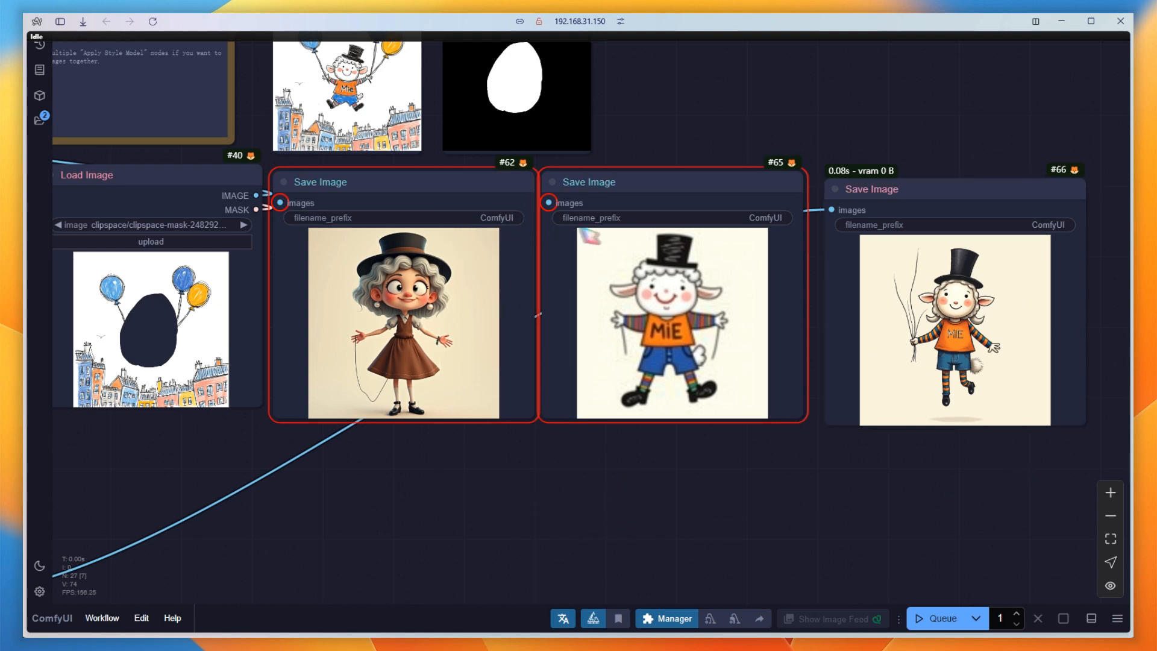
key(Delete)
drag(879, 206, 343, 199)
drag(699, 333, 1120, 390)
Clear the existing mask on the Load Image picture, mask only the "Mie" lettering on the shirt, and save it.
right_click(570, 332)
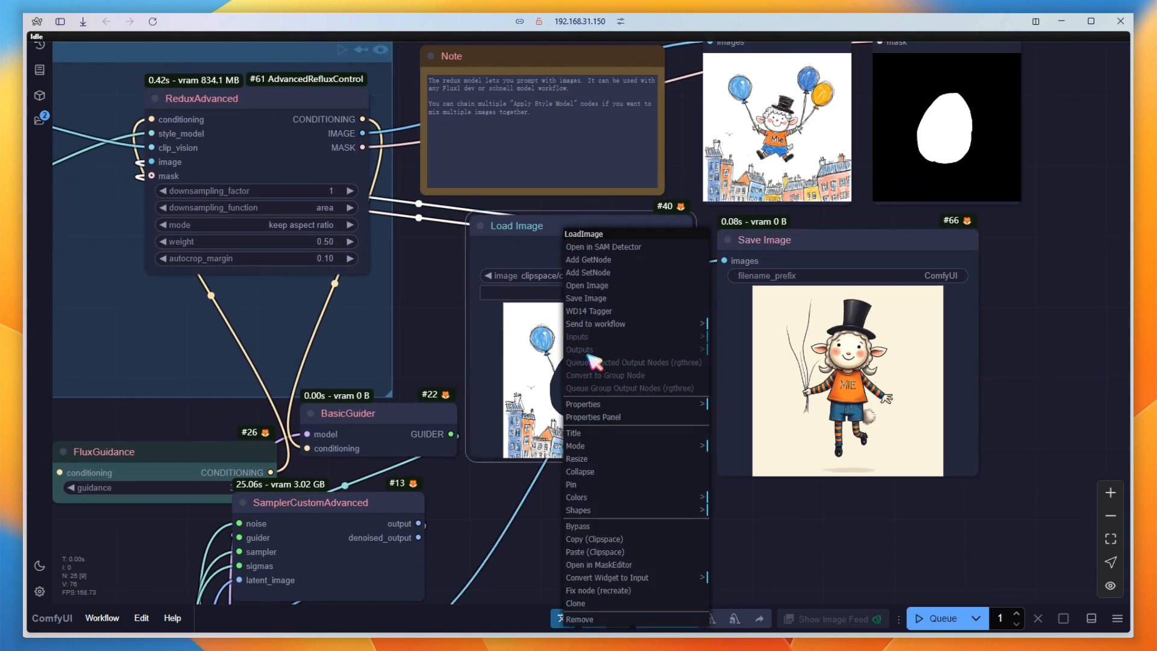
click(624, 565)
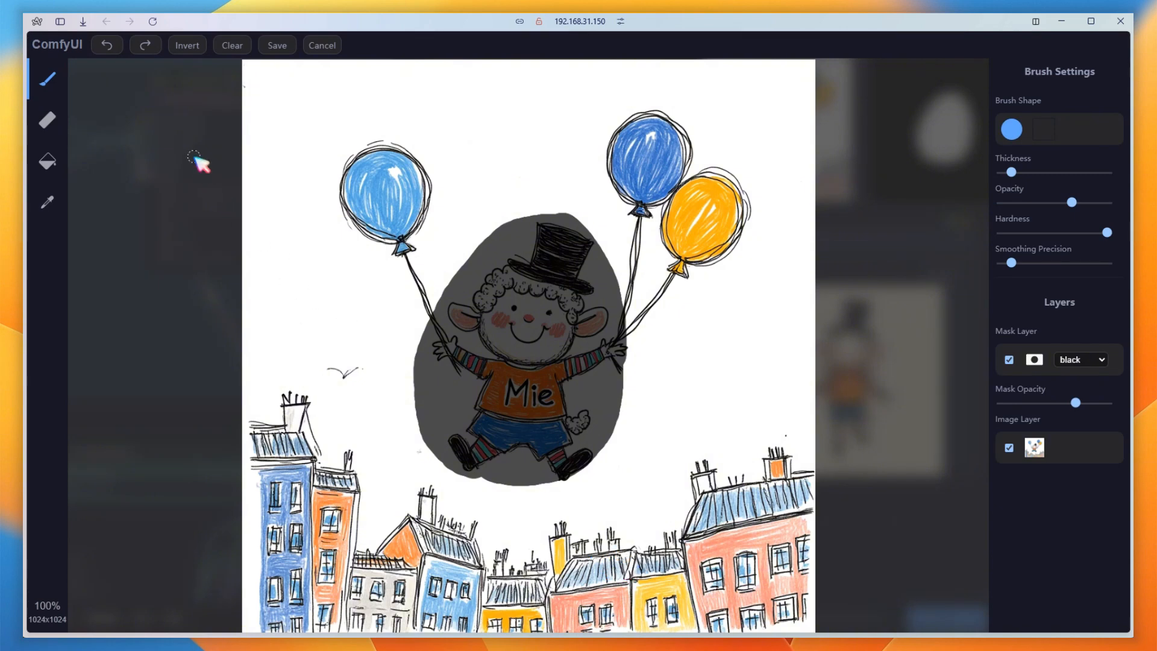
click(232, 46)
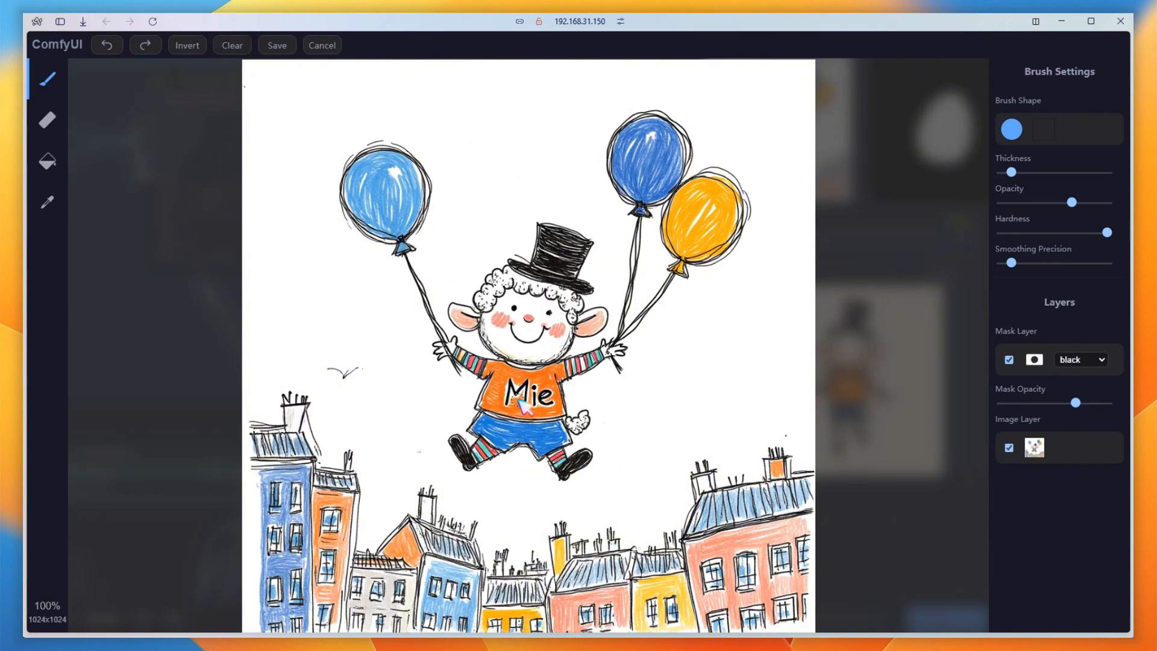
mouse_move(519, 402)
mouse_down()
mouse_move(511, 413)
mouse_move(505, 381)
mouse_move(536, 383)
mouse_move(563, 416)
mouse_move(519, 419)
mouse_move(503, 395)
mouse_move(544, 404)
mouse_move(522, 410)
mouse_move(504, 399)
mouse_move(556, 401)
mouse_up()
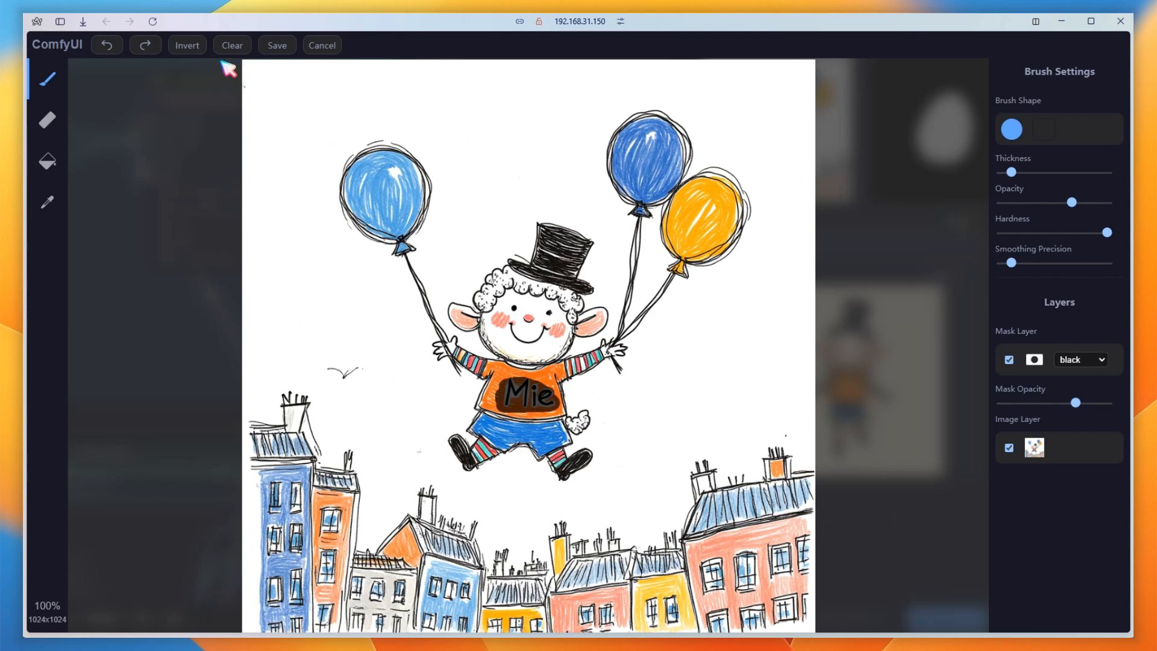
click(279, 45)
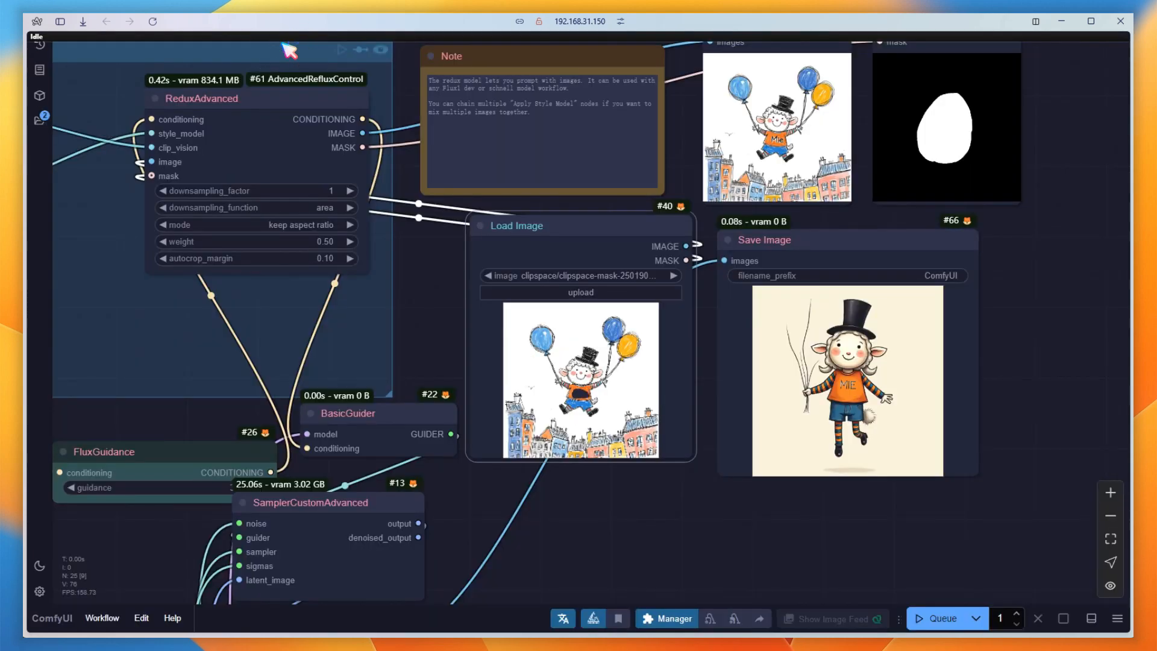
Set the ReduxAdvanced weight to 1 and queue the workflow.
click(296, 241)
text(1)
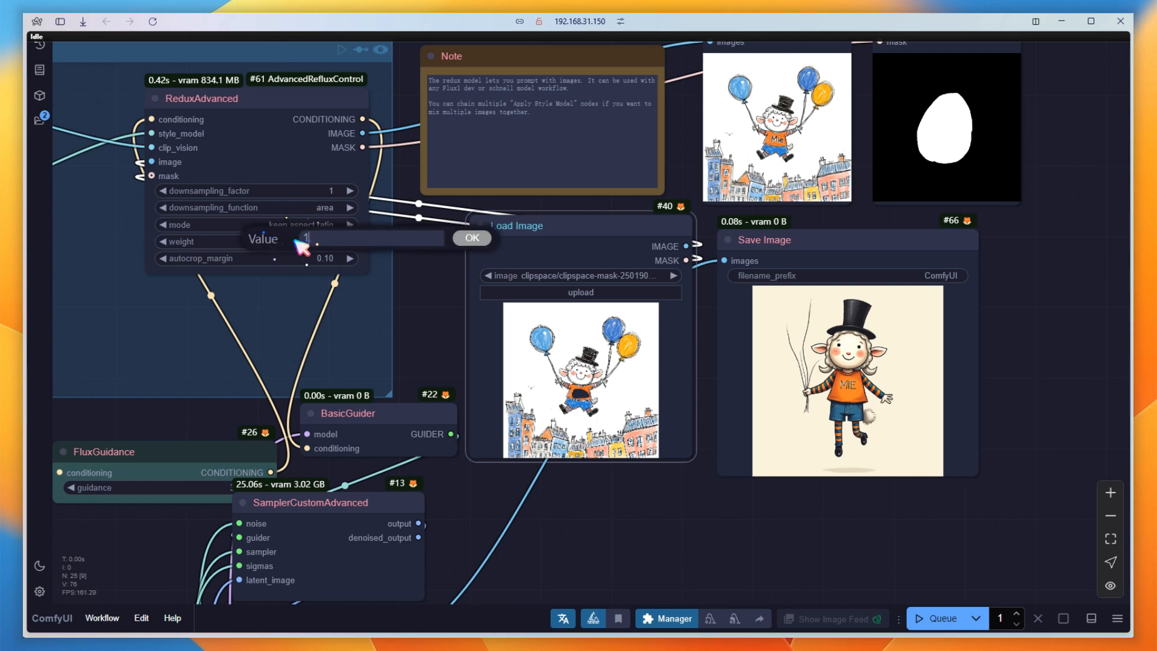
key(Return)
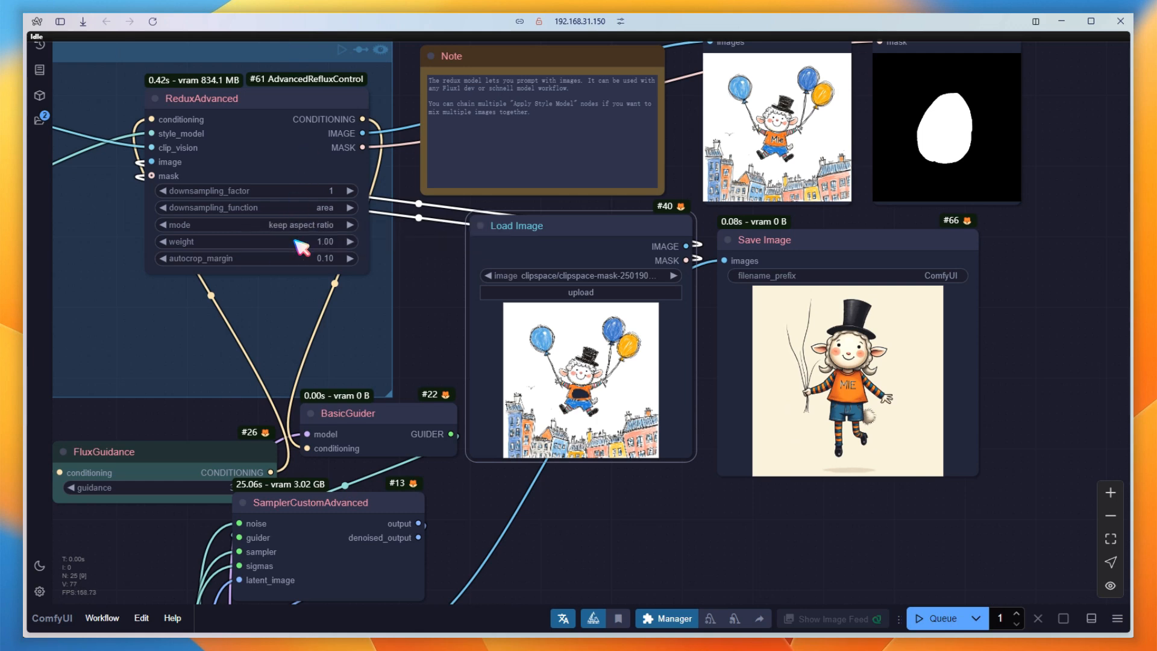
click(931, 618)
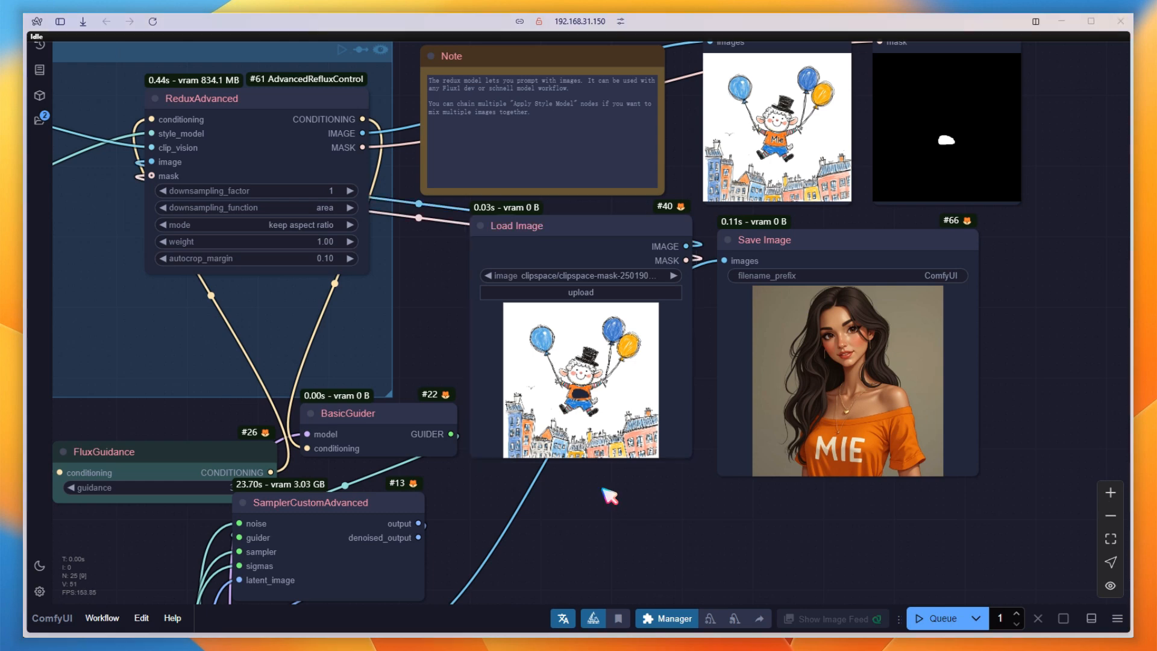
Duplicate the ReduxAdvanced node and place the copy above the Redux Model group.
scroll(608, 490, up, 2)
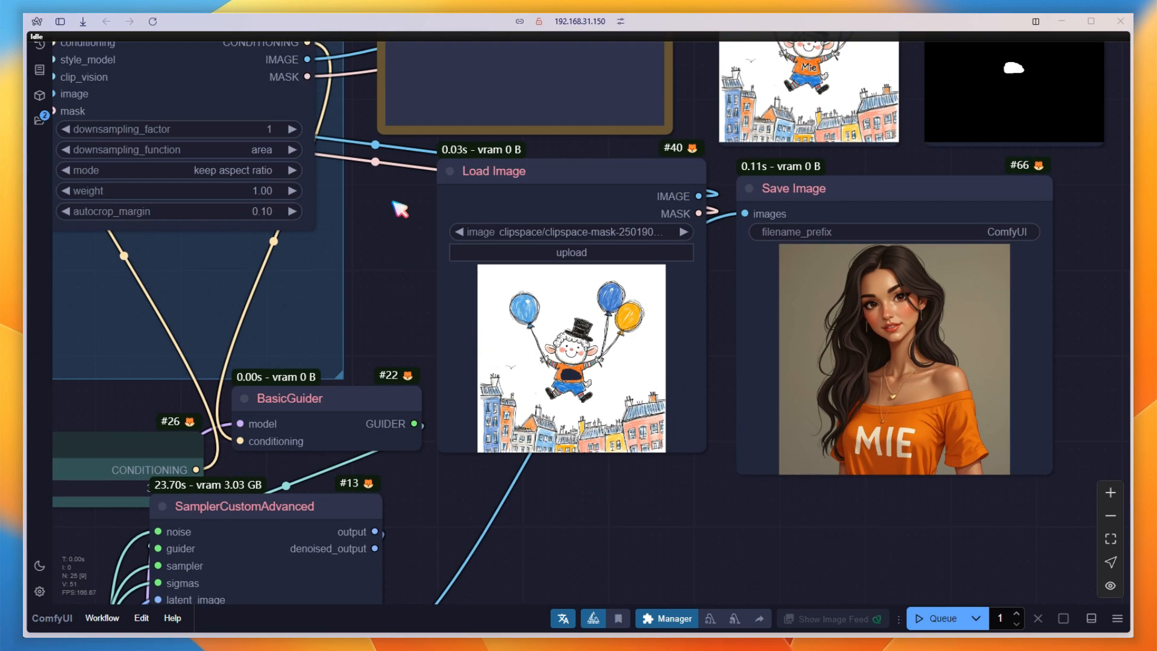
drag(400, 209, 512, 447)
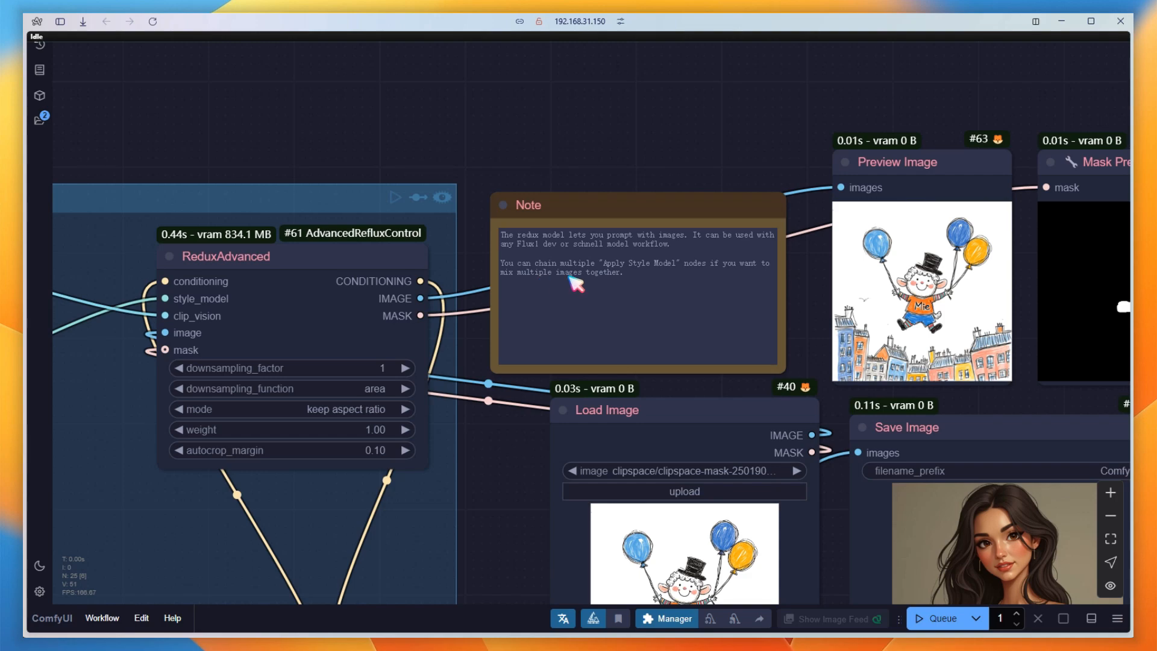
scroll(510, 462, down, 2)
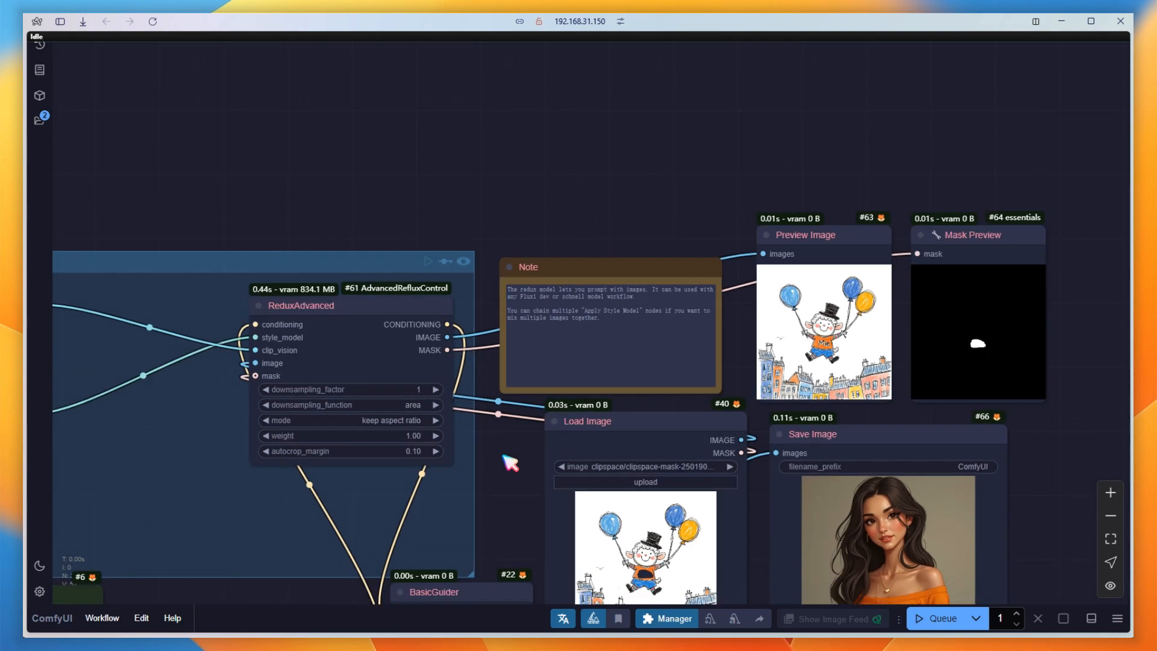
drag(500, 478, 809, 530)
scroll(722, 381, down, 1)
click(675, 381)
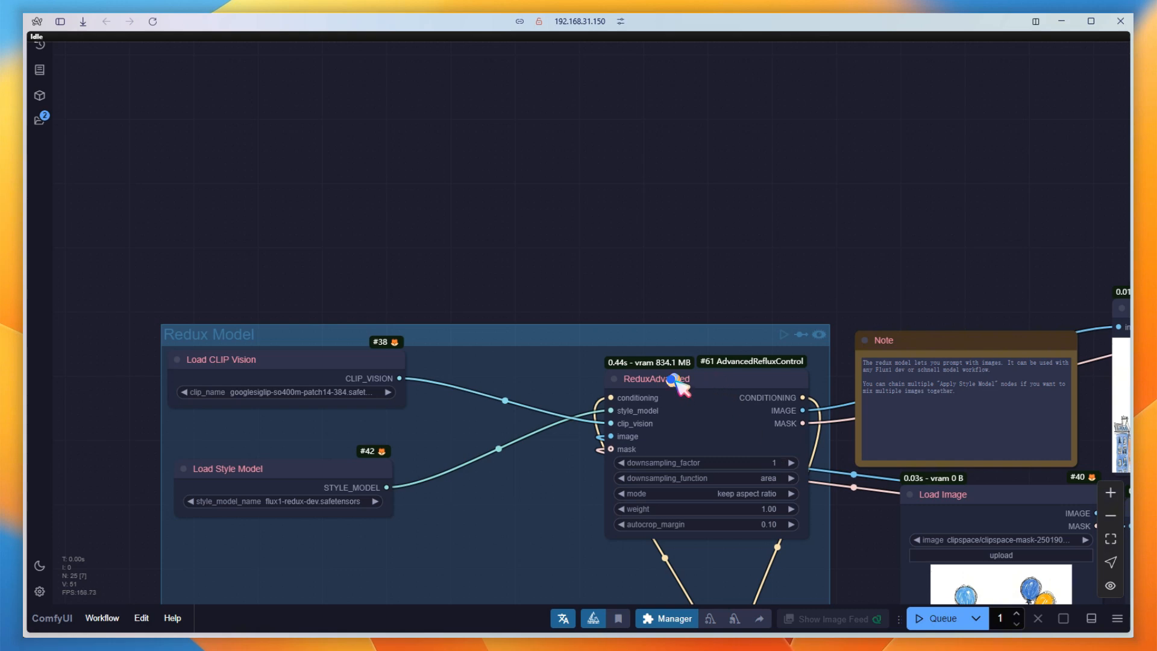
drag(681, 386, 669, 121)
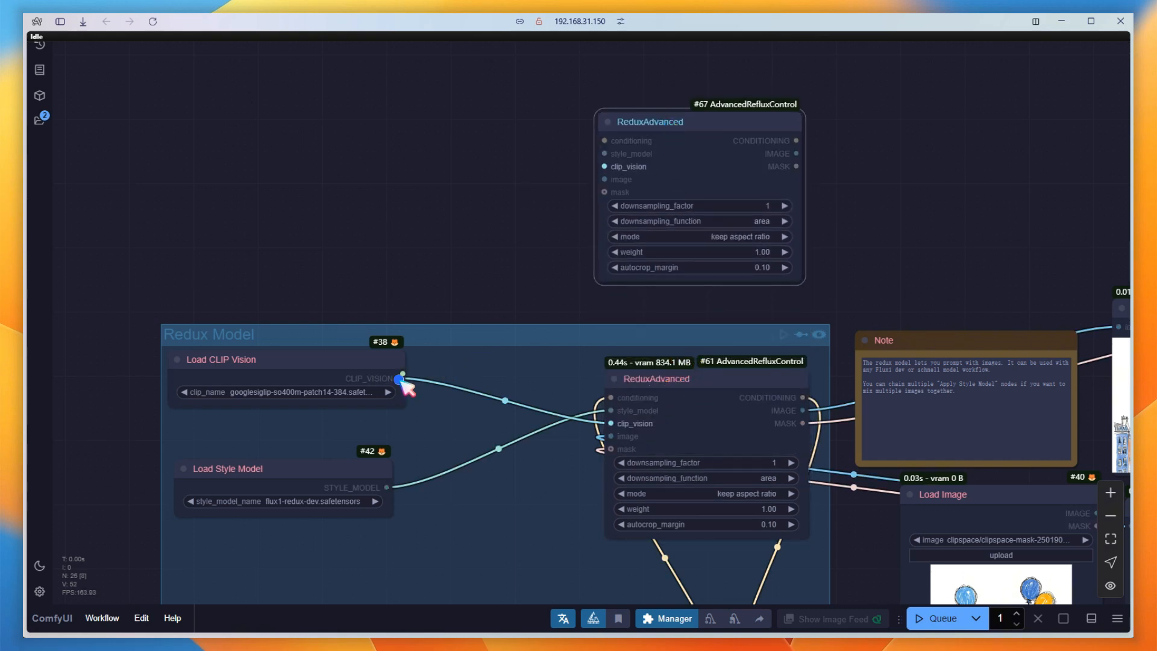
Connect the copied ReduxAdvanced to Load CLIP Vision, Load Style Model and FluxGuidance, and feed its conditioning into the original ReduxAdvanced.
drag(400, 378, 606, 167)
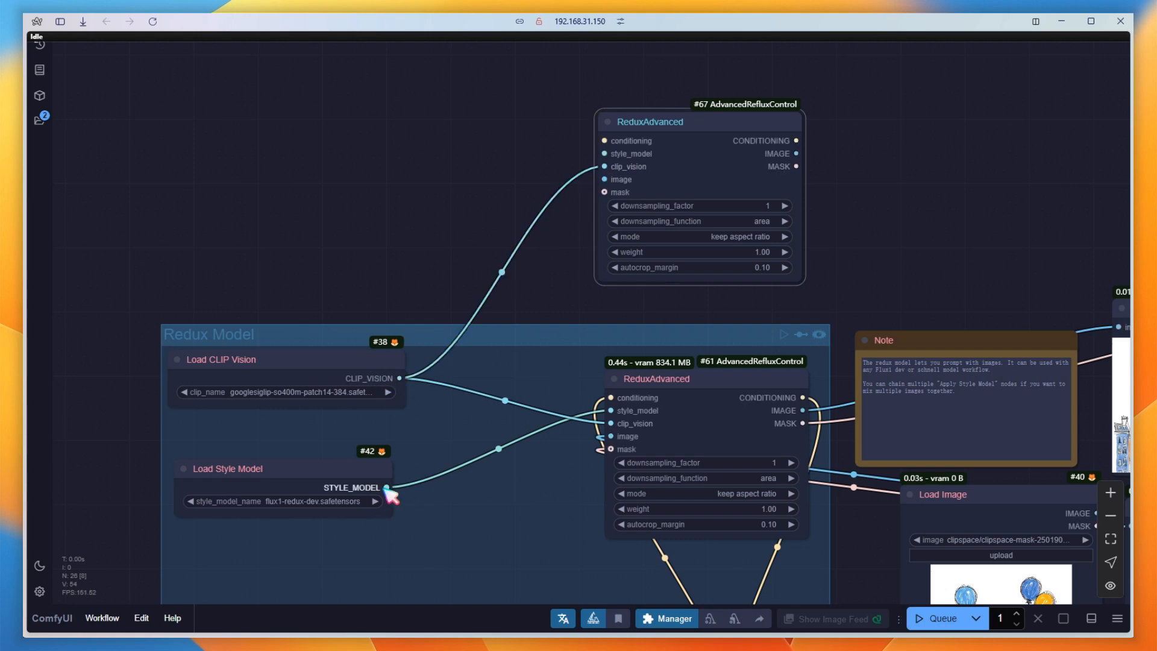
drag(387, 487, 604, 154)
scroll(581, 214, down, 4)
drag(563, 252, 540, 206)
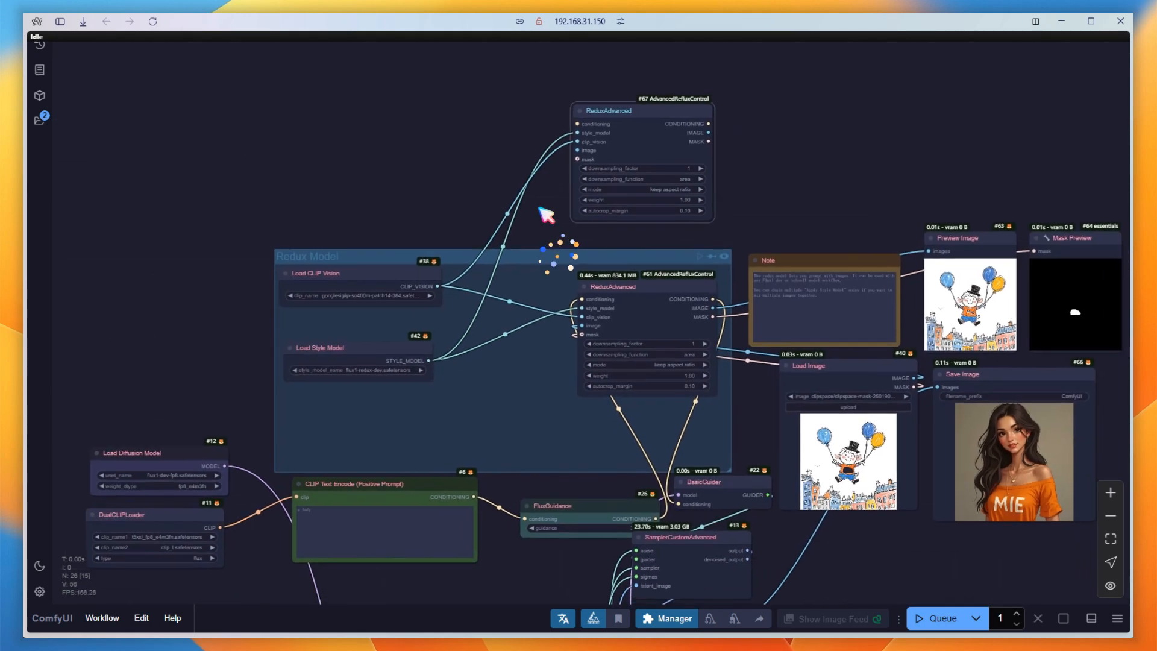
drag(577, 123, 655, 518)
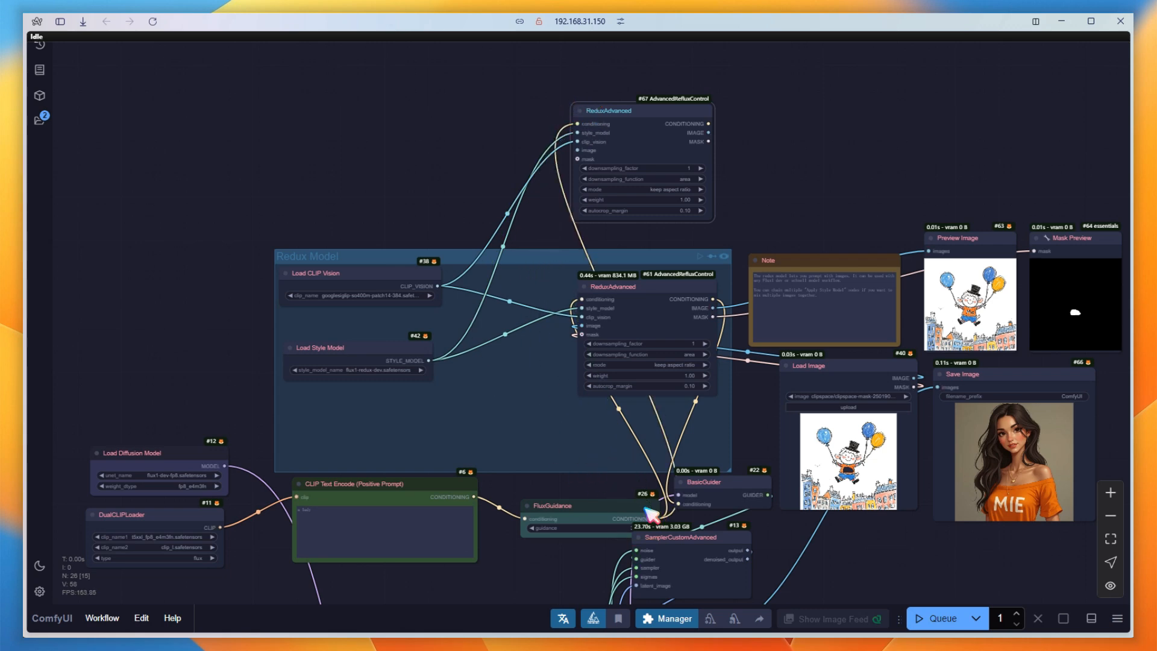
drag(709, 123, 602, 300)
Add a Load Image node feeding the copied ReduxAdvanced's image input and place it above the Redux Model group.
scroll(513, 115, up, 3)
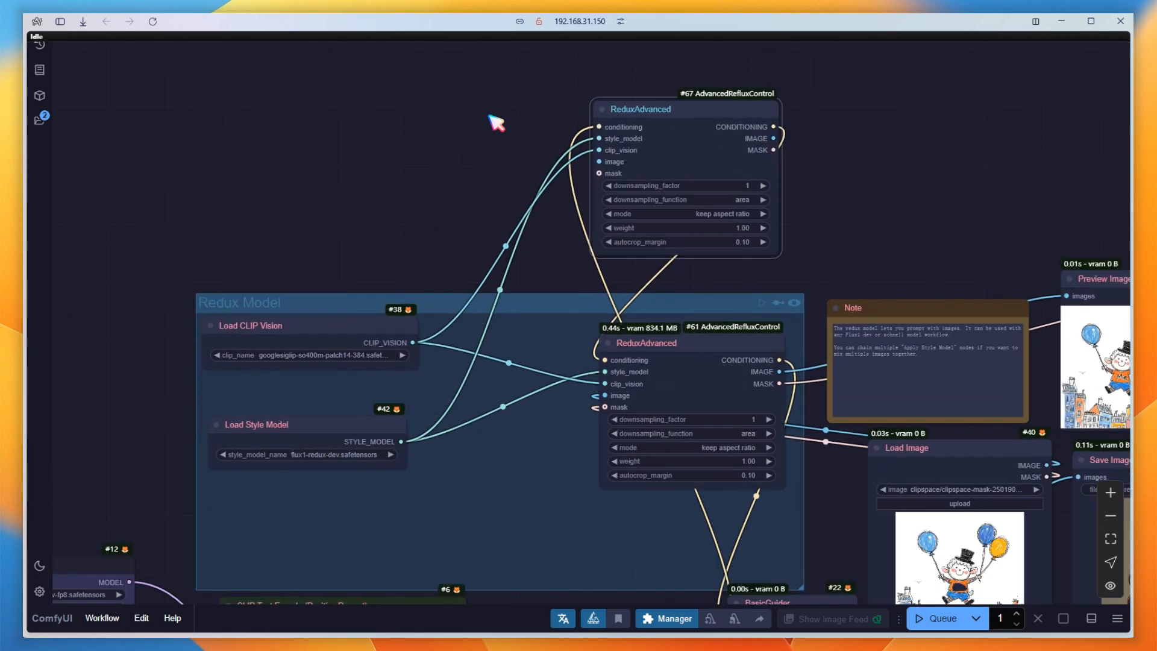
drag(603, 160, 389, 105)
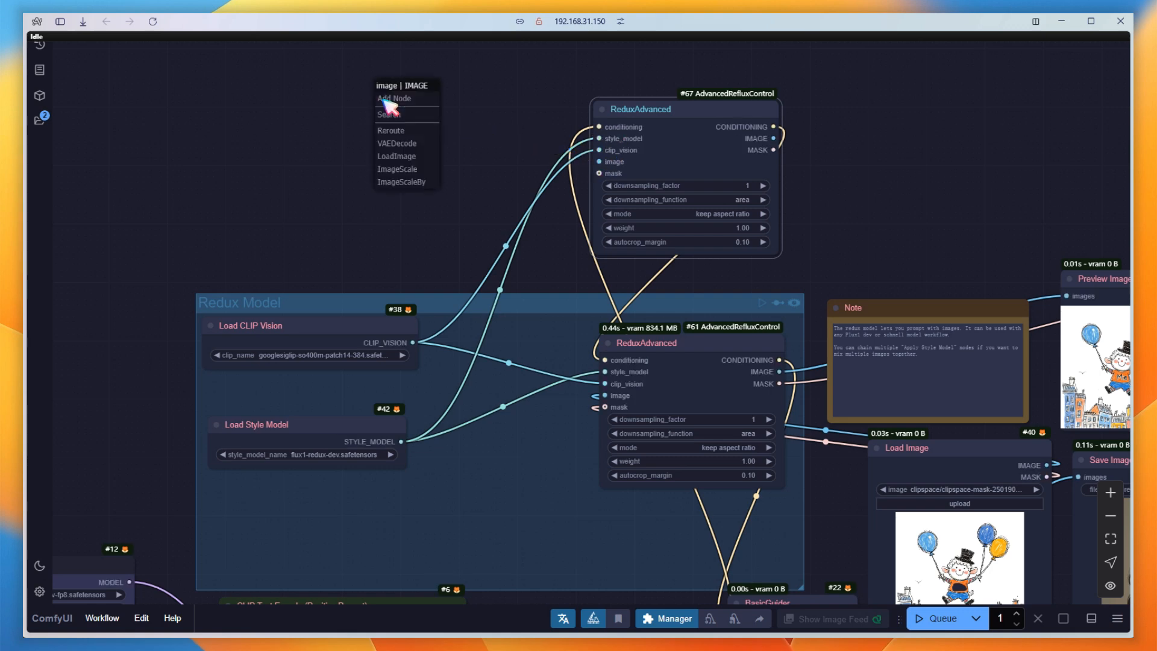
click(422, 172)
drag(473, 99, 352, 71)
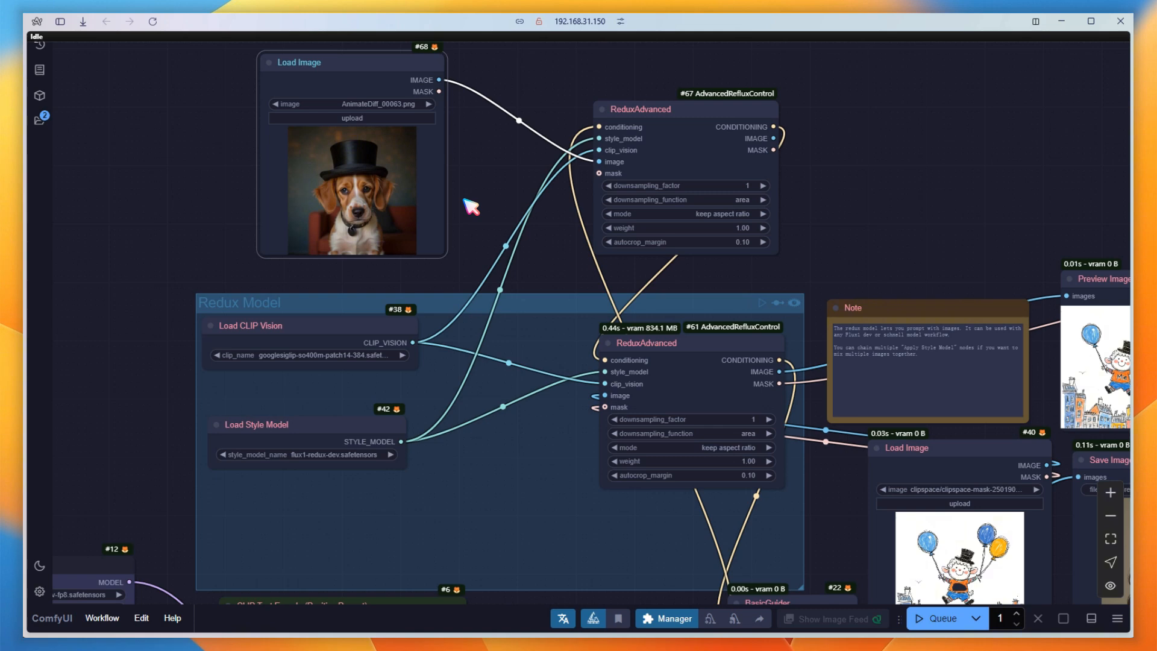
Move the Save Image node away to make room and place the new Load Image node beside the original one.
scroll(470, 205, down, 4)
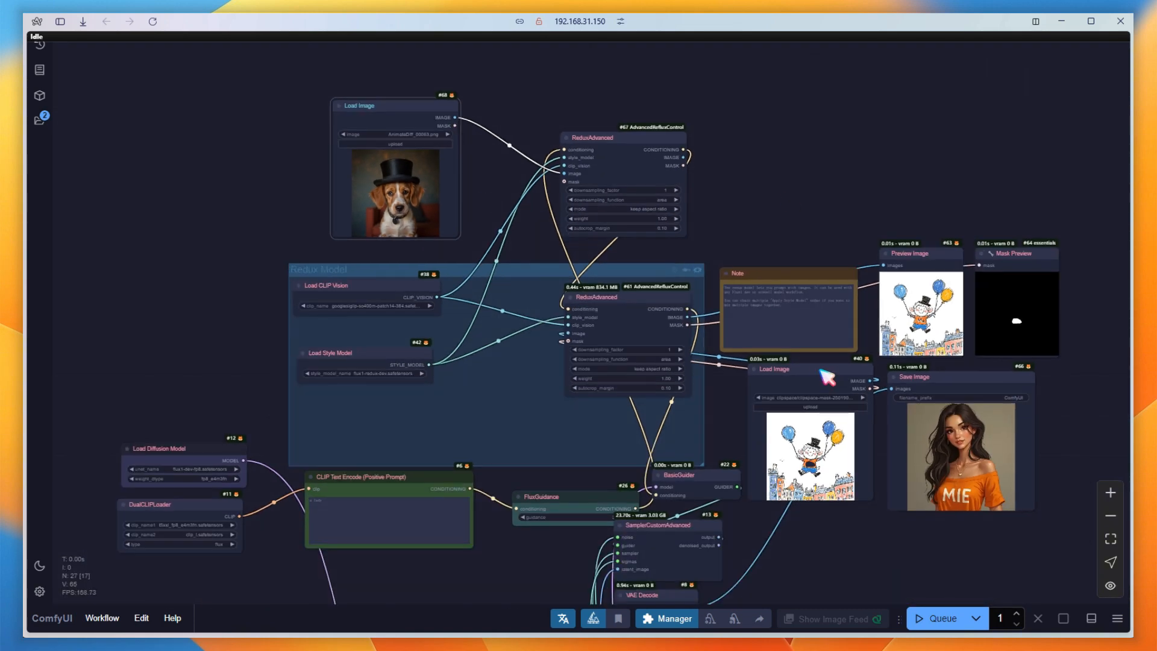
drag(827, 376, 815, 373)
drag(936, 380, 1071, 399)
drag(959, 474, 778, 465)
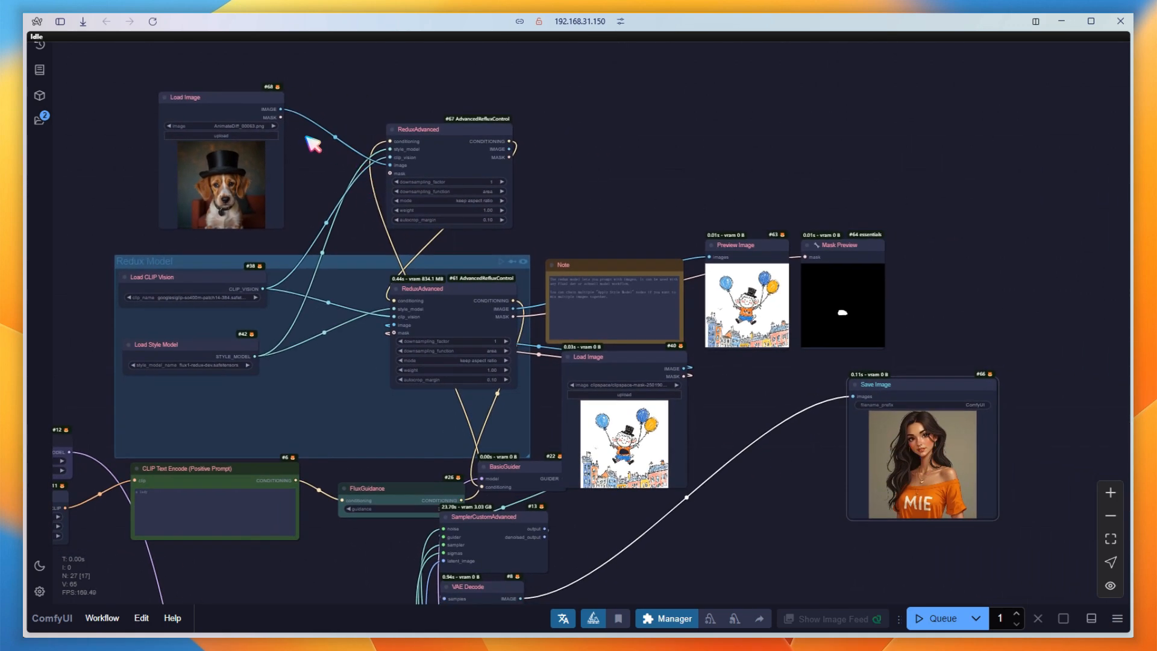
drag(249, 99, 781, 360)
Load 43135858.jpeg into the original Load Image node.
scroll(687, 467, up, 5)
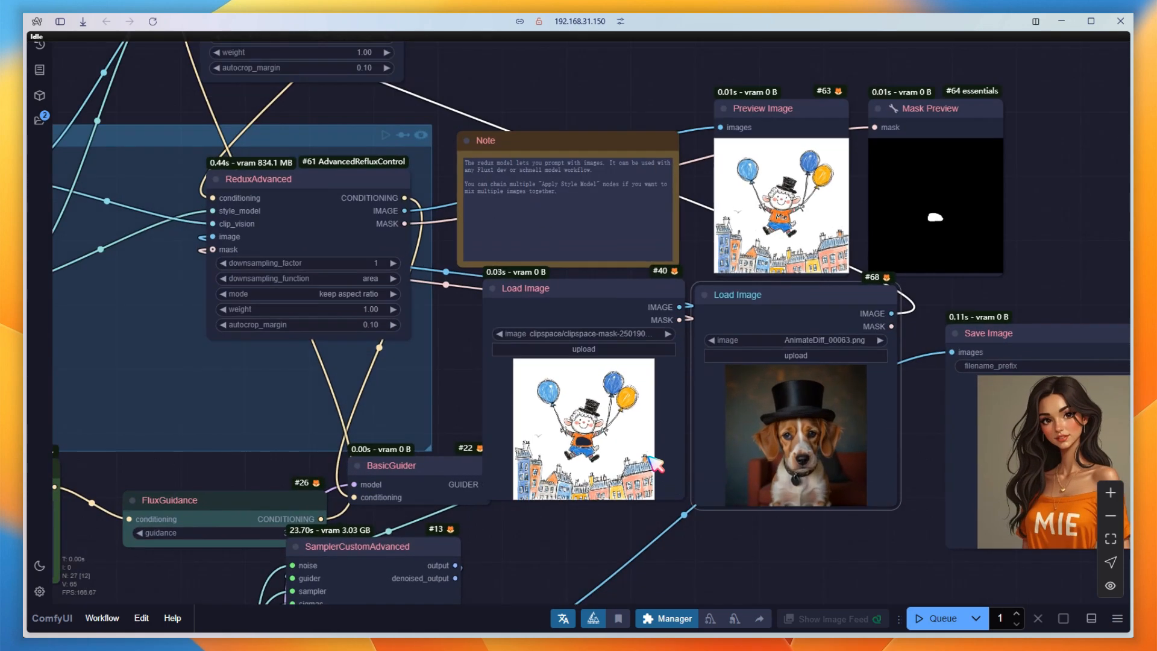
click(600, 348)
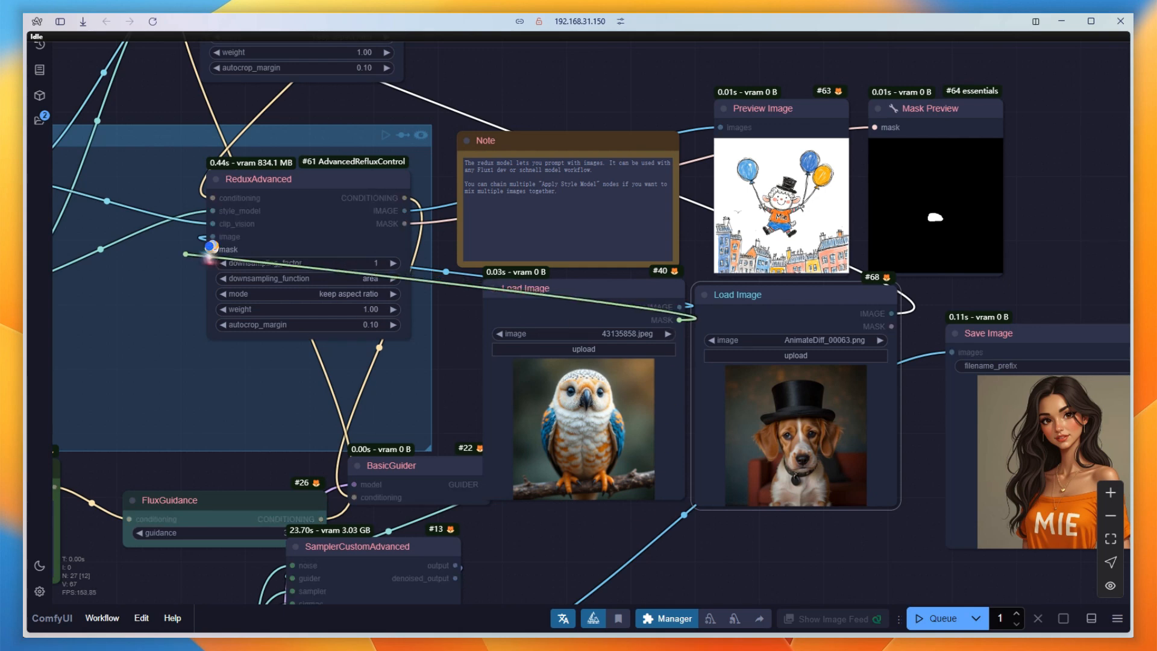
Disconnect the mask link from the original ReduxAdvanced and delete the Preview Image and Mask Preview nodes.
drag(214, 251, 654, 369)
drag(1040, 204, 766, 72)
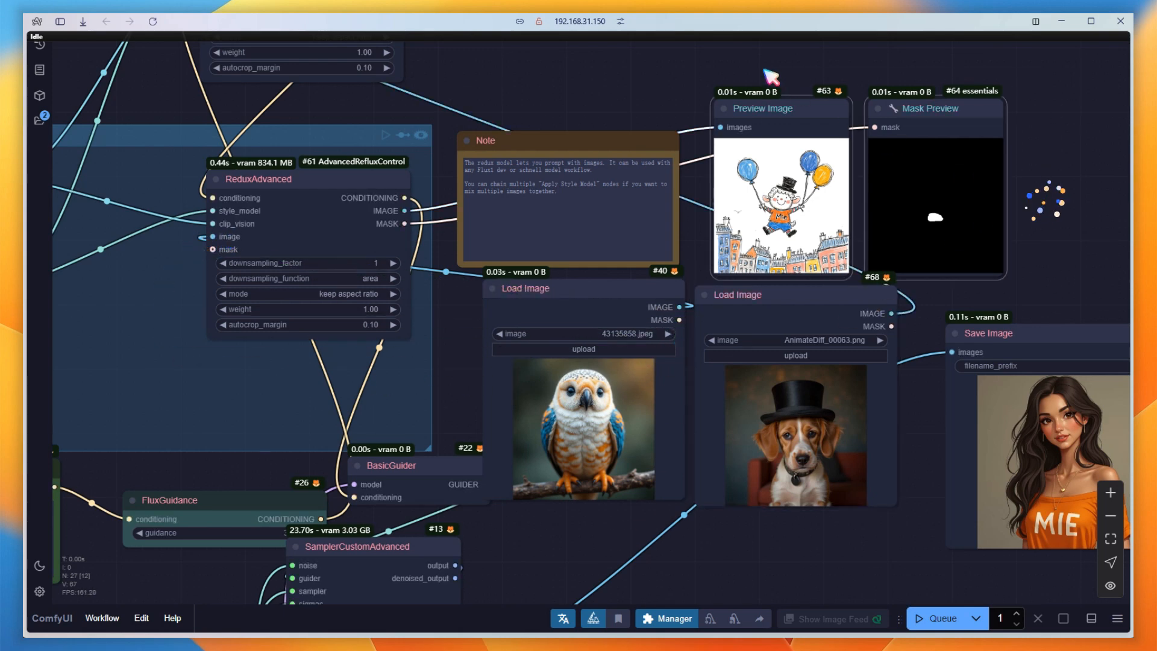
key(Delete)
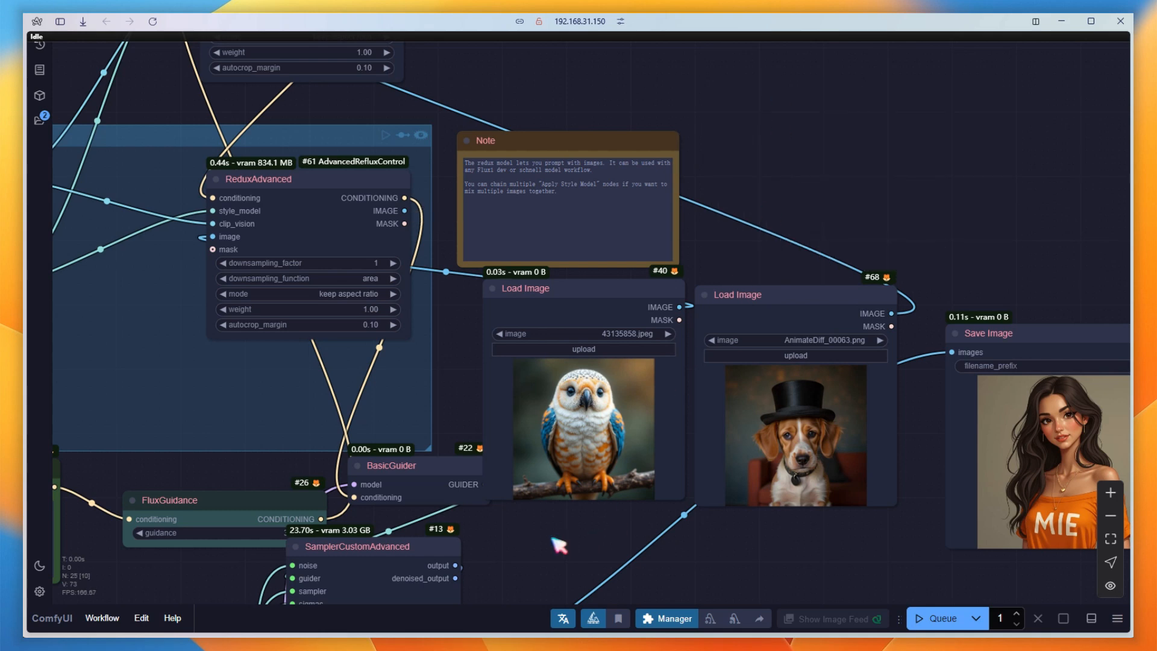
Clear the text of the positive prompt and queue the workflow.
drag(550, 542, 1001, 422)
drag(318, 395, 222, 375)
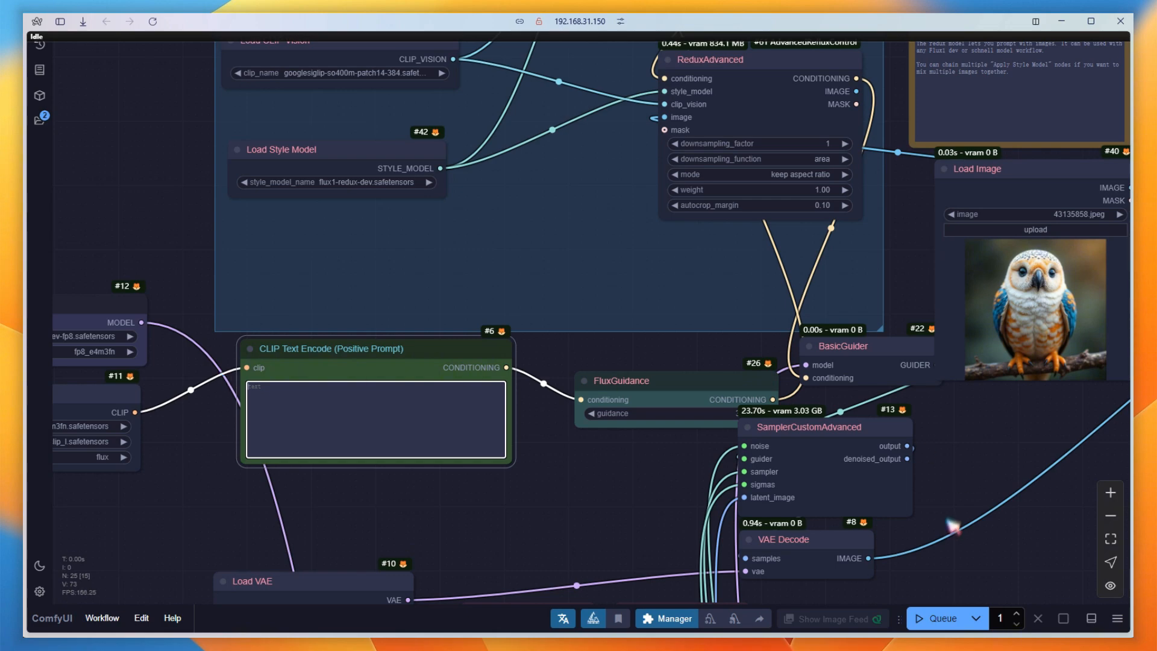
click(941, 618)
Move the Save Image node close beside the second Load Image node.
drag(1033, 444, 416, 522)
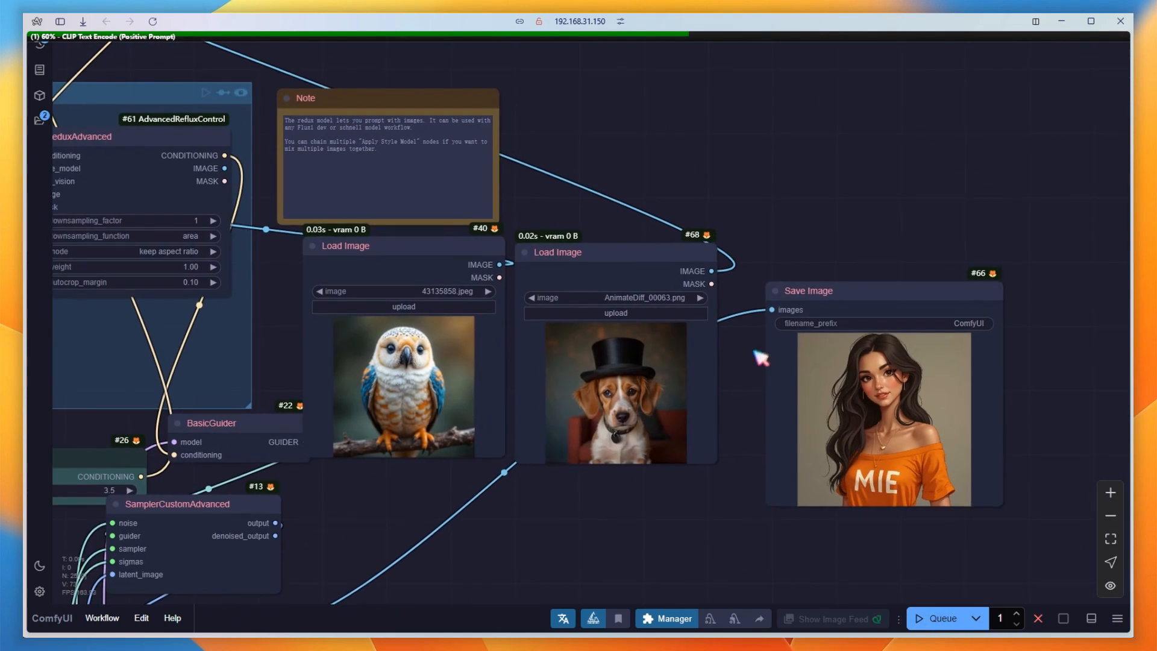
drag(815, 294, 781, 259)
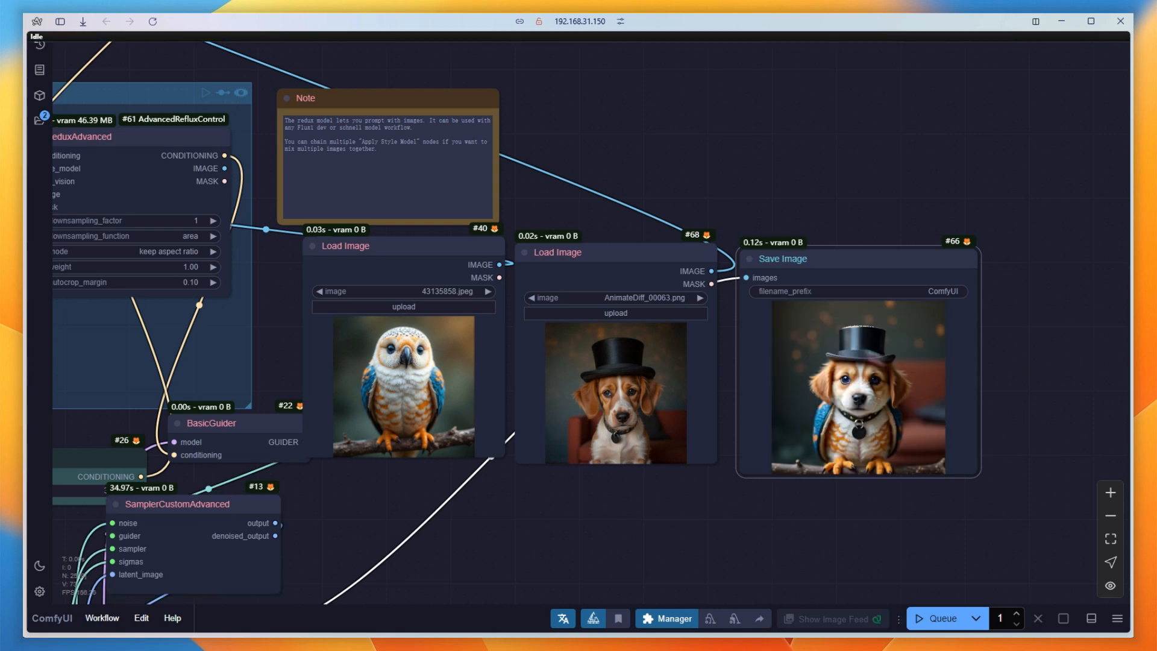
Replace the dog picture in the second Load Image node with the blue paisley pattern image.
scroll(713, 517, up, 4)
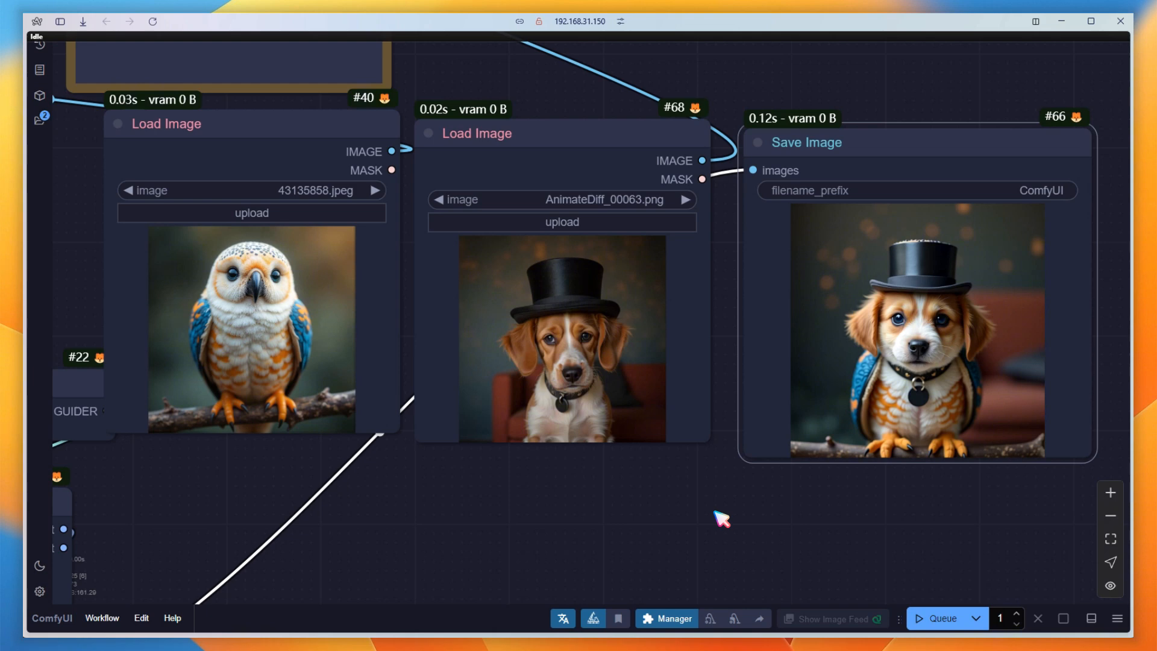
drag(722, 519, 640, 366)
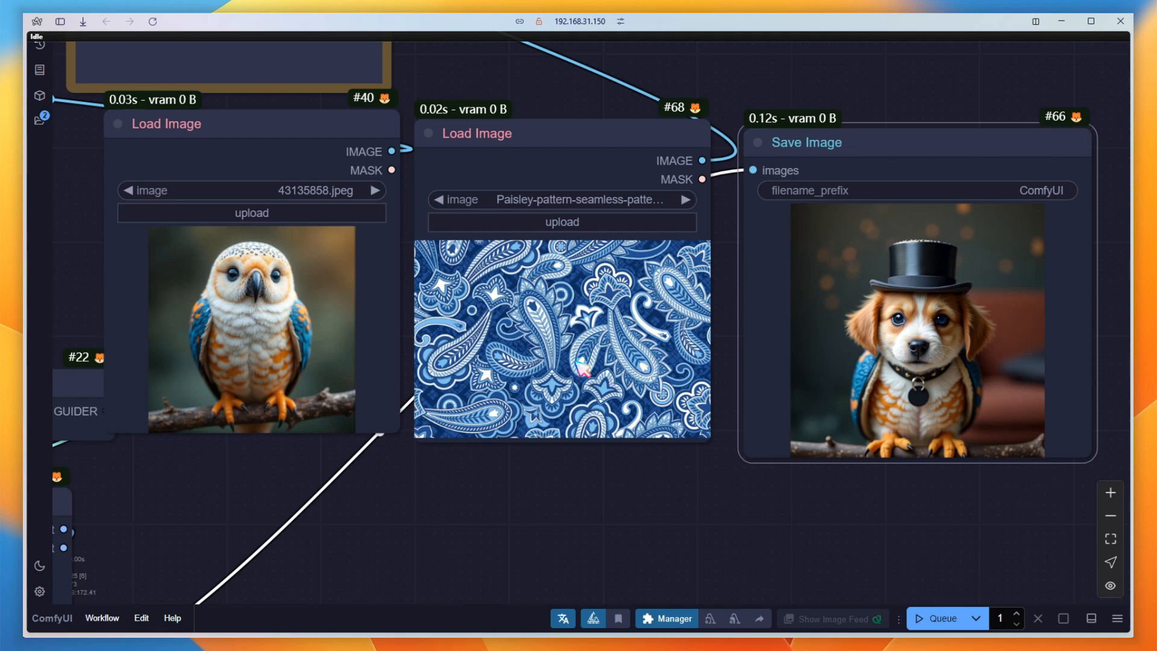
Add a LayerMask: SegmentAnythingUltra V2 node above the Redux Model group.
scroll(579, 387, down, 8)
drag(604, 148, 1068, 283)
drag(907, 377, 903, 382)
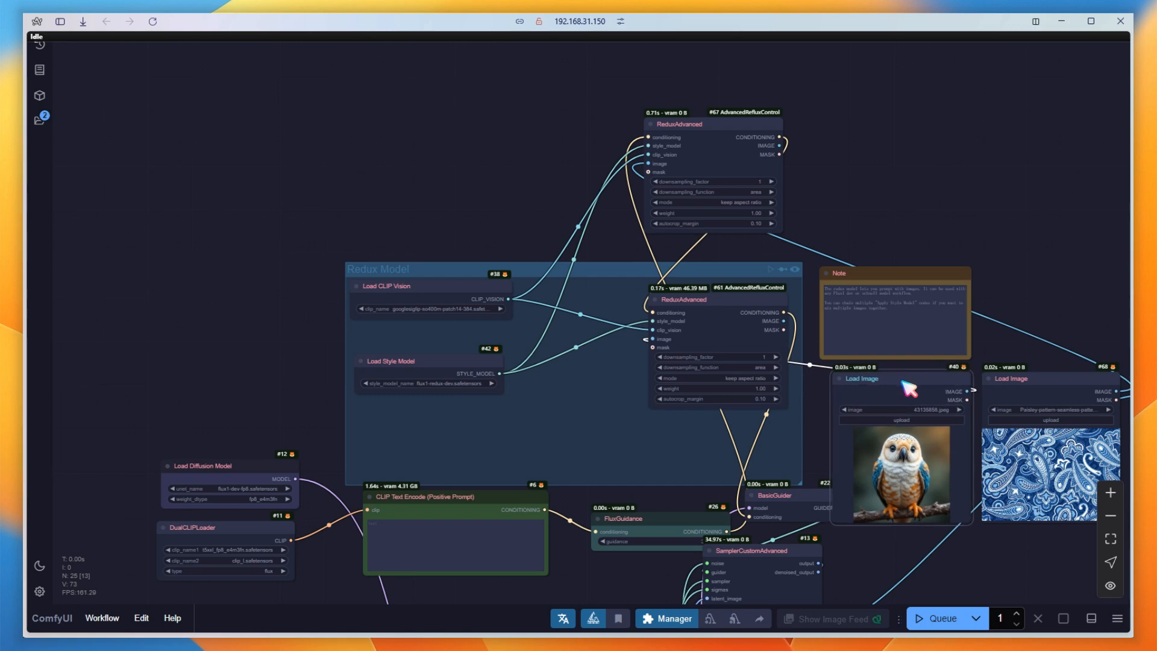
double_click(376, 111)
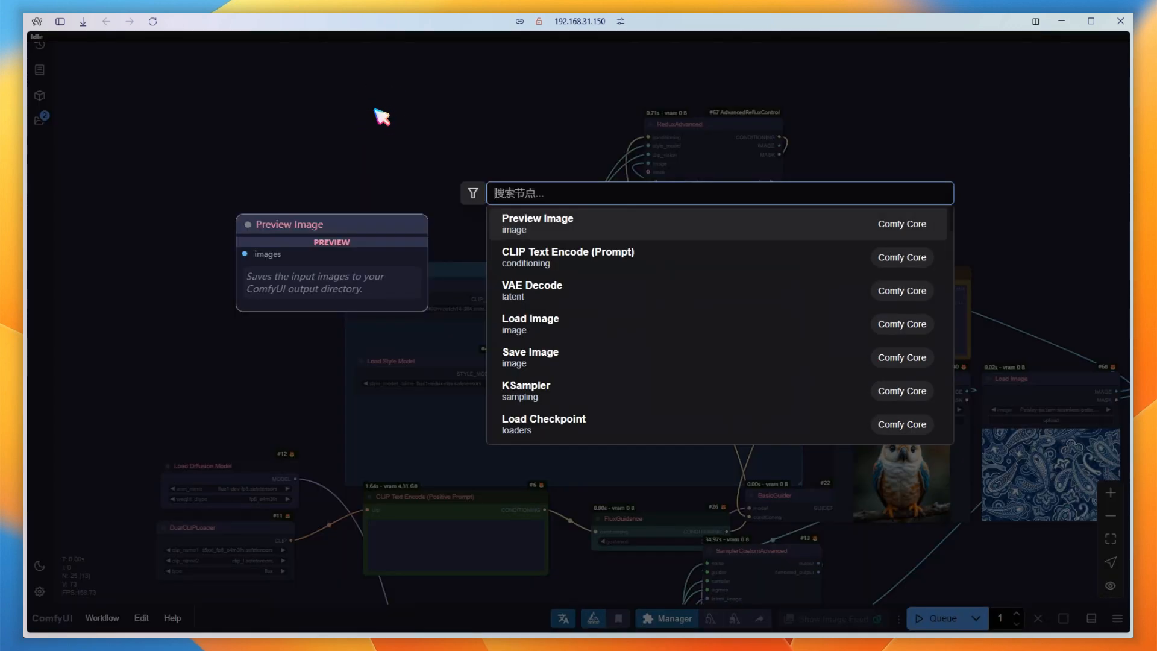
text(lay)
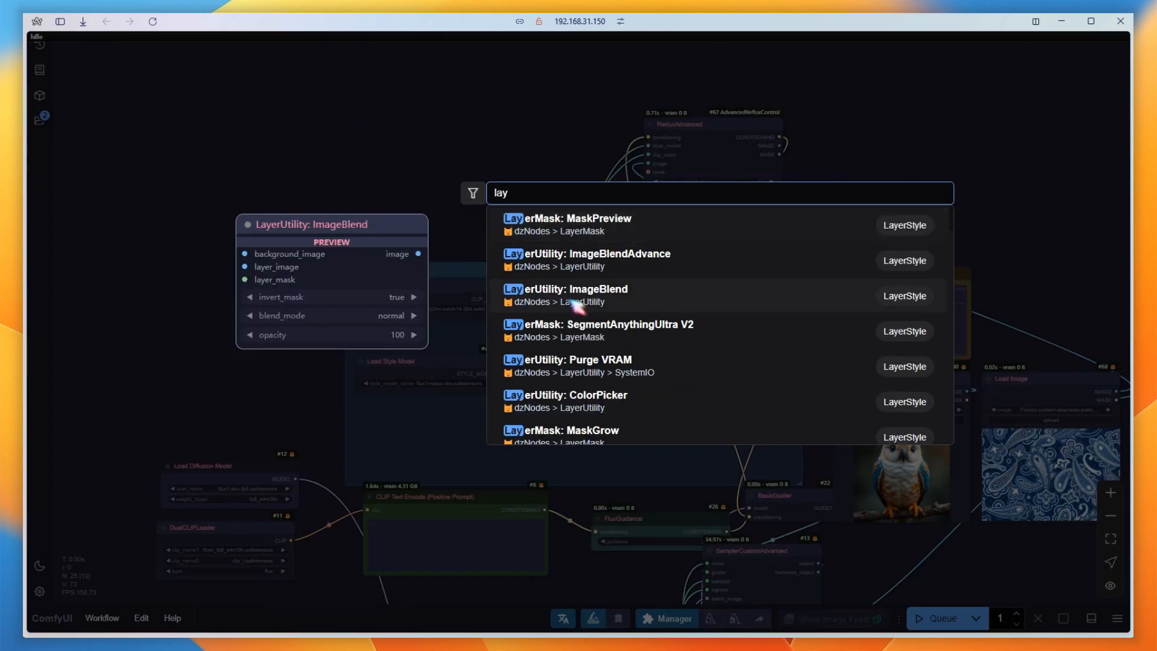
click(591, 330)
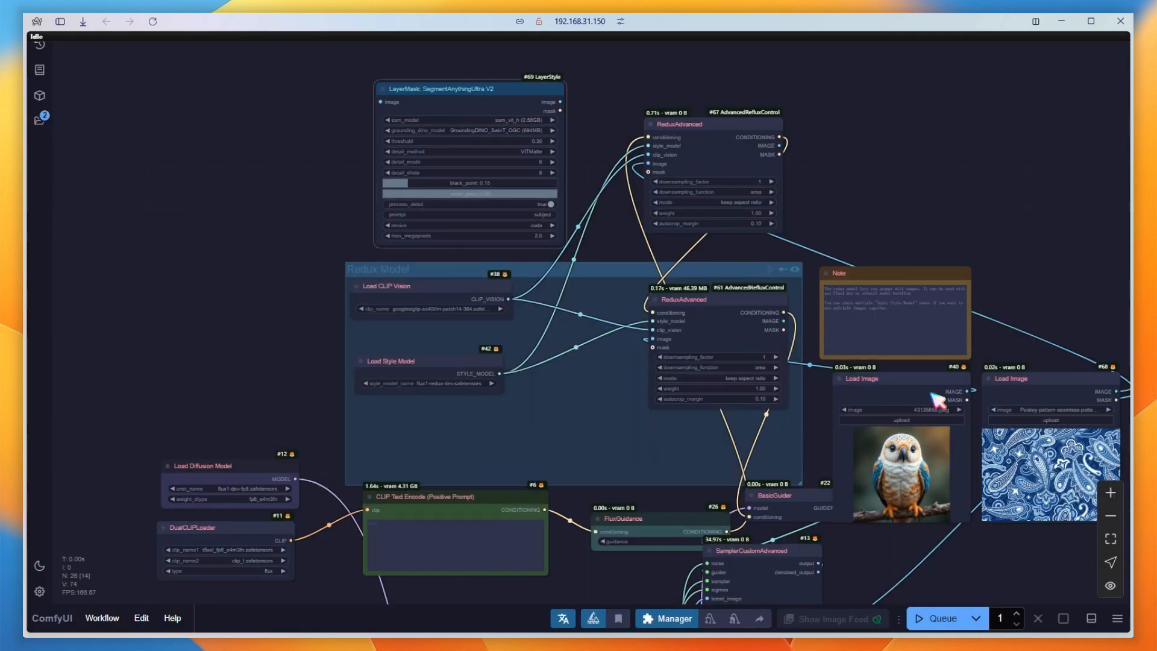
Feed the bird picture into SegmentAnythingUltra V2 and connect its mask output to the original ReduxAdvanced's mask input.
drag(967, 392, 337, 99)
drag(452, 121, 624, 372)
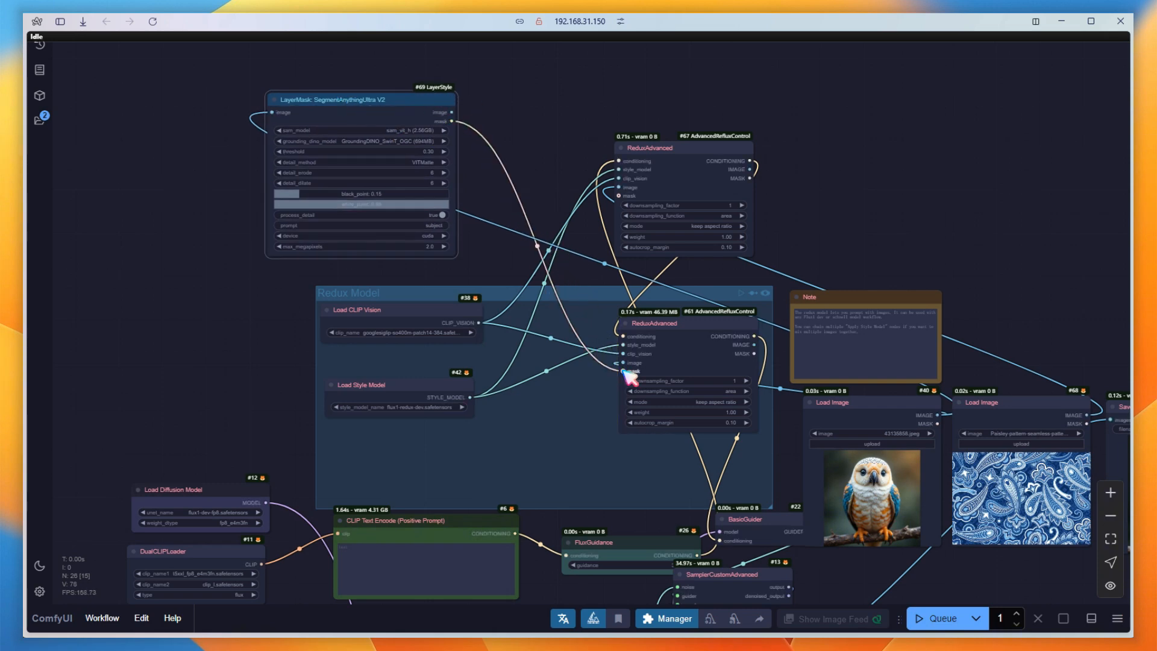
click(833, 410)
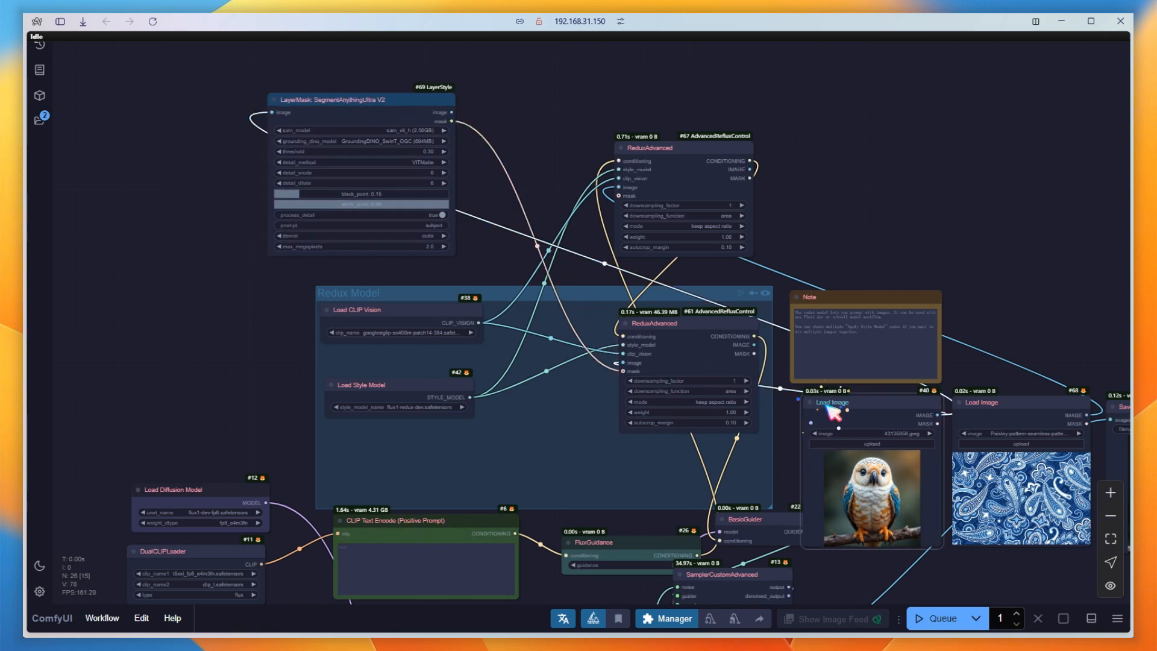
Add an InvertMask node between the SegmentAnythingUltra V2 mask and the copied ReduxAdvanced's mask input, and queue the workflow.
double_click(499, 104)
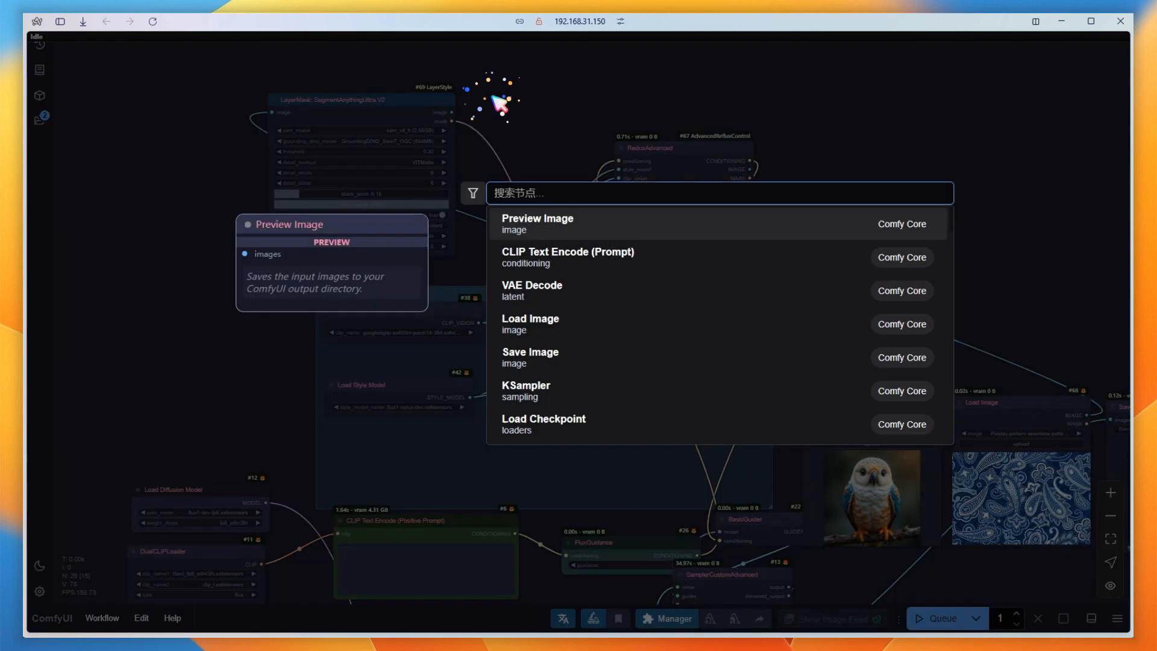
text(inver)
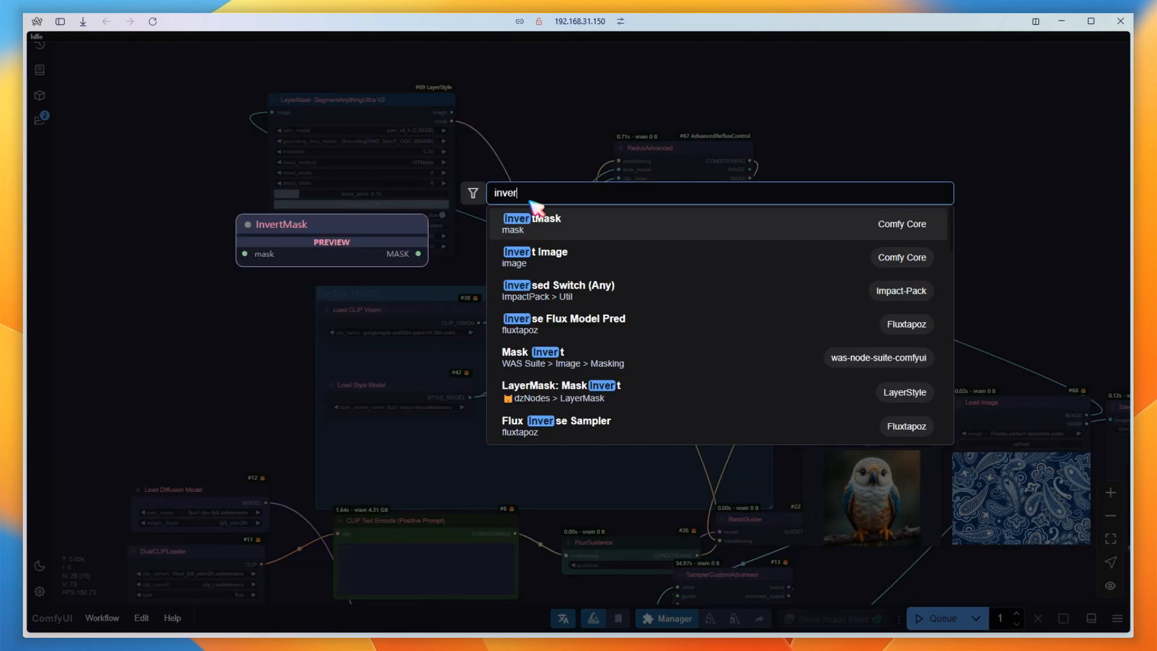
click(530, 217)
drag(451, 121, 623, 197)
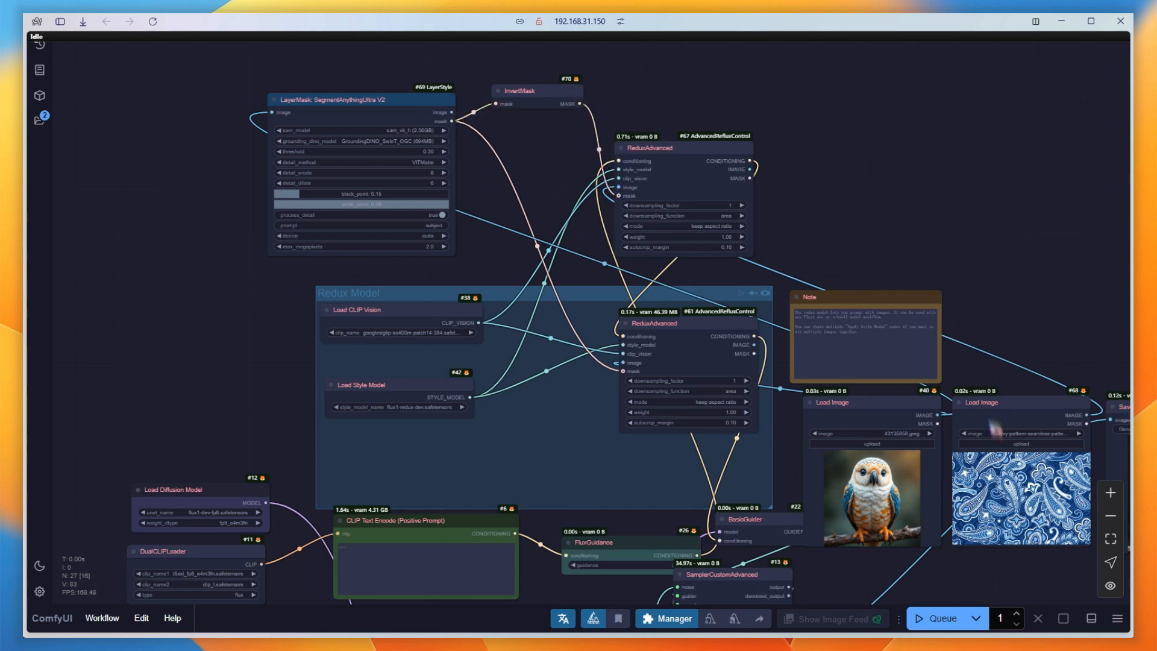
click(941, 619)
drag(998, 326, 700, 154)
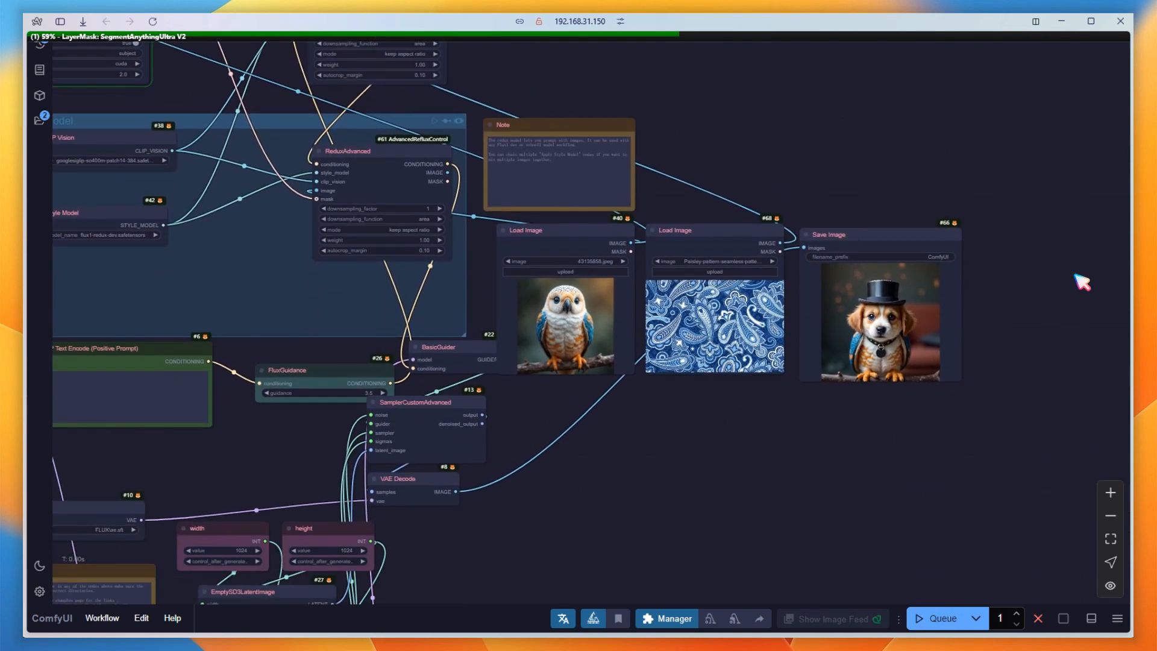
Replace the bird picture in the first Load Image node with dress4.png.
scroll(782, 425, up, 4)
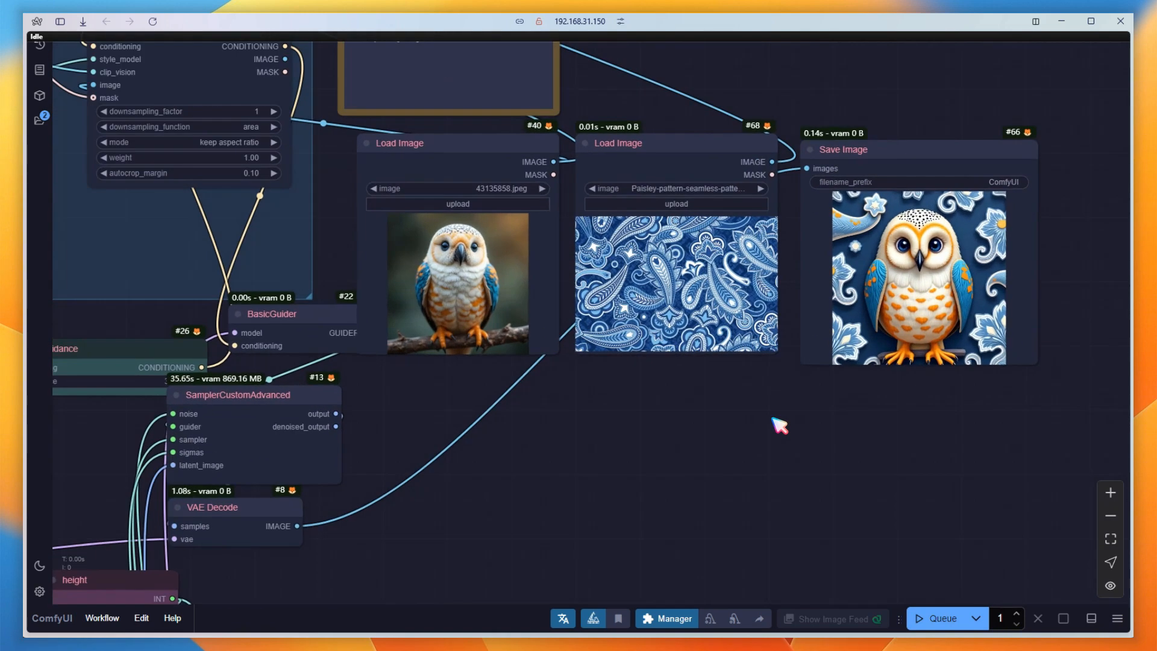
scroll(780, 425, up, 2)
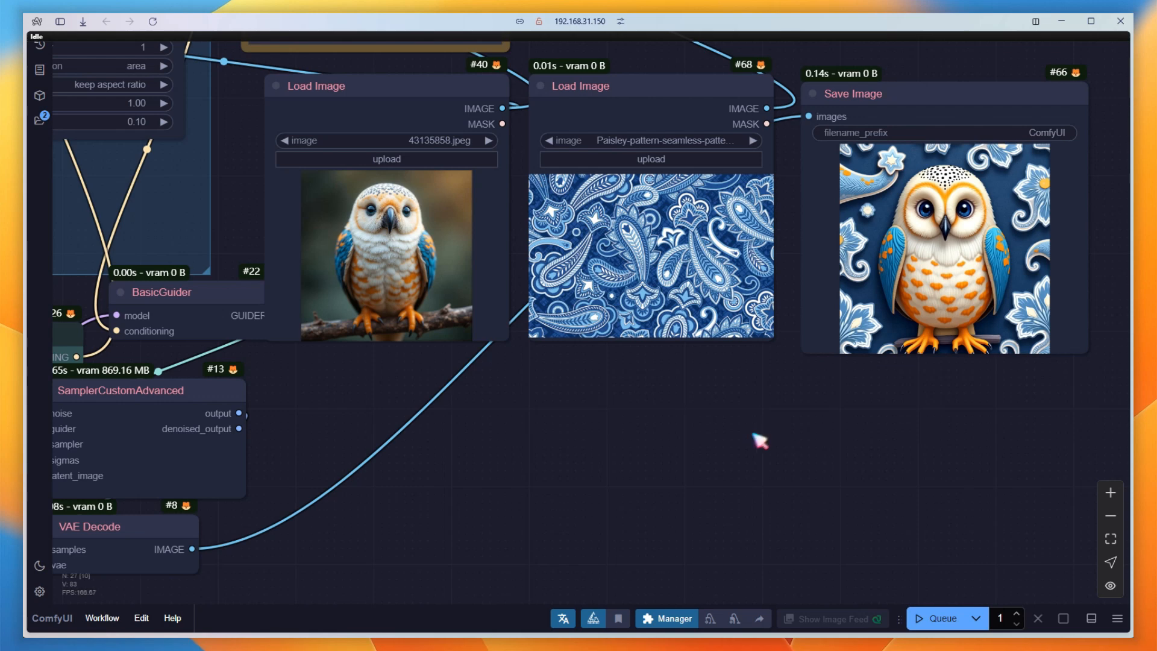
drag(384, 410, 501, 463)
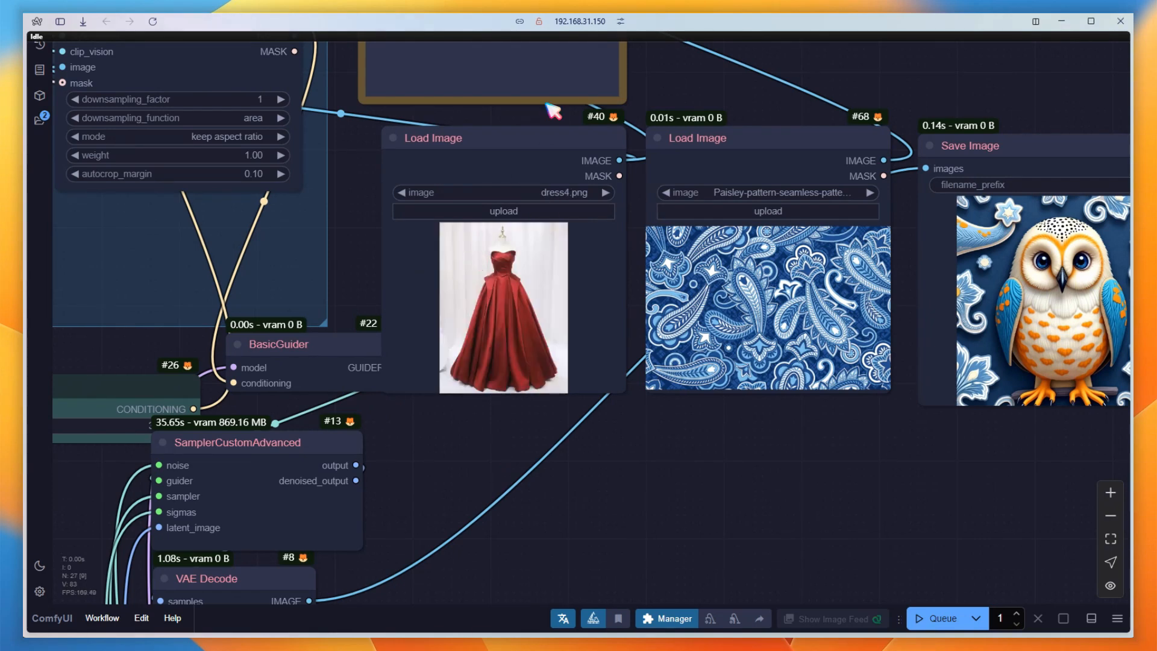
scroll(503, 463, down, 5)
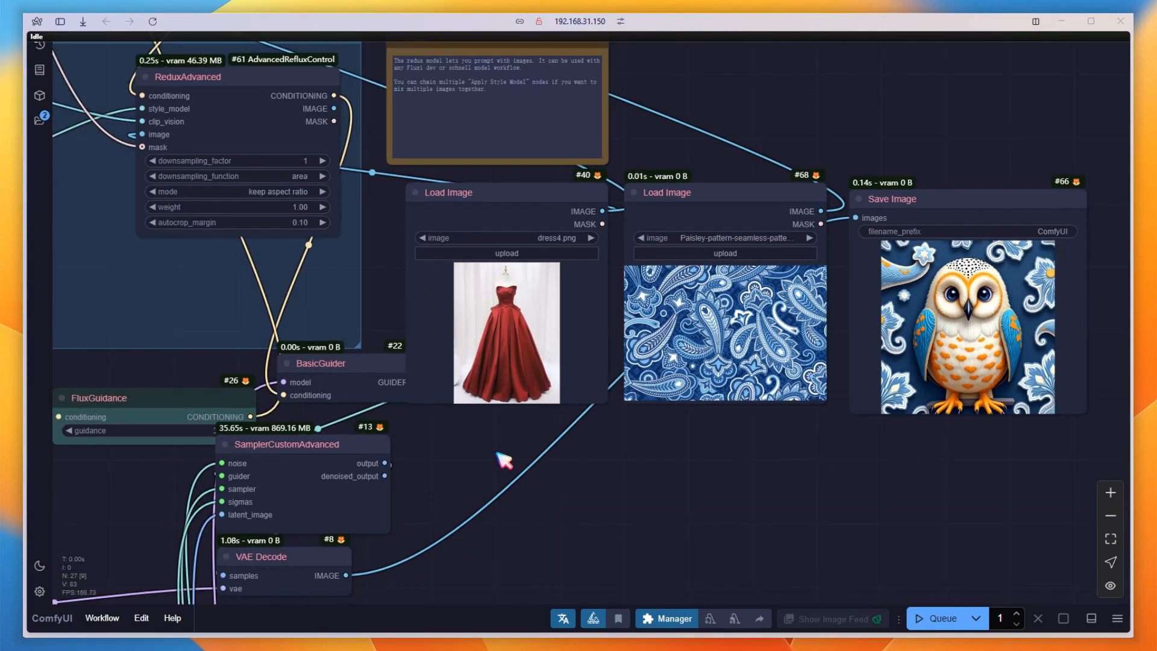
Delete the paisley Load Image node, the copied ReduxAdvanced node above the Redux Model group, and the InvertMask node.
drag(704, 261, 714, 241)
key(Delete)
drag(700, 147, 1072, 369)
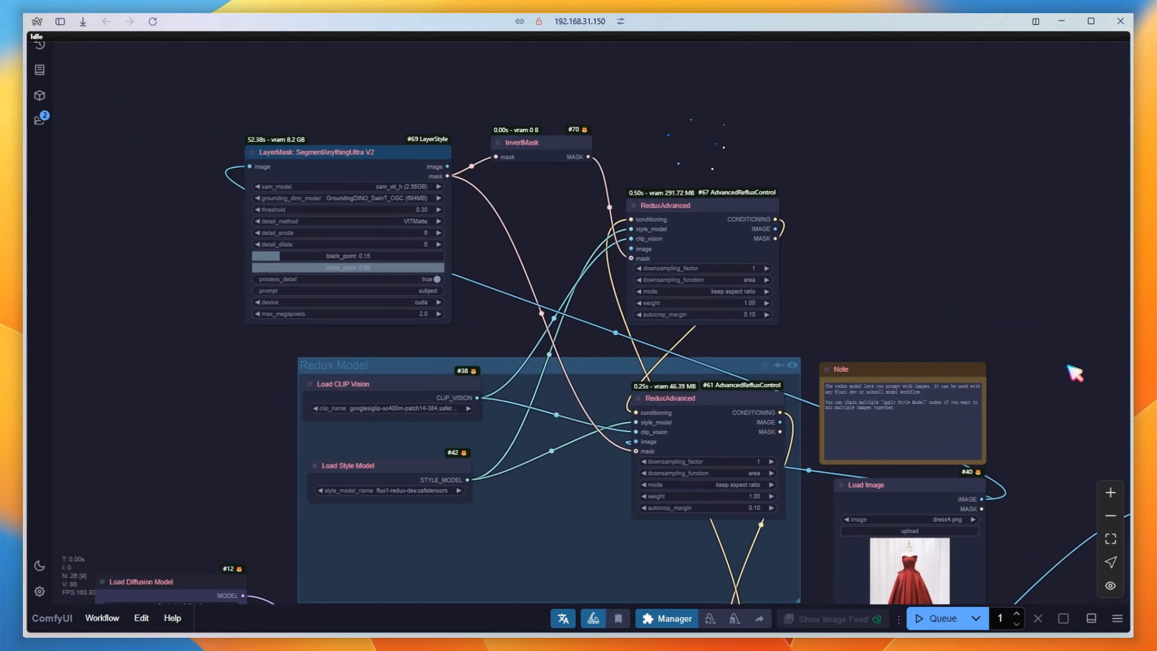
click(691, 205)
key(Delete)
click(553, 144)
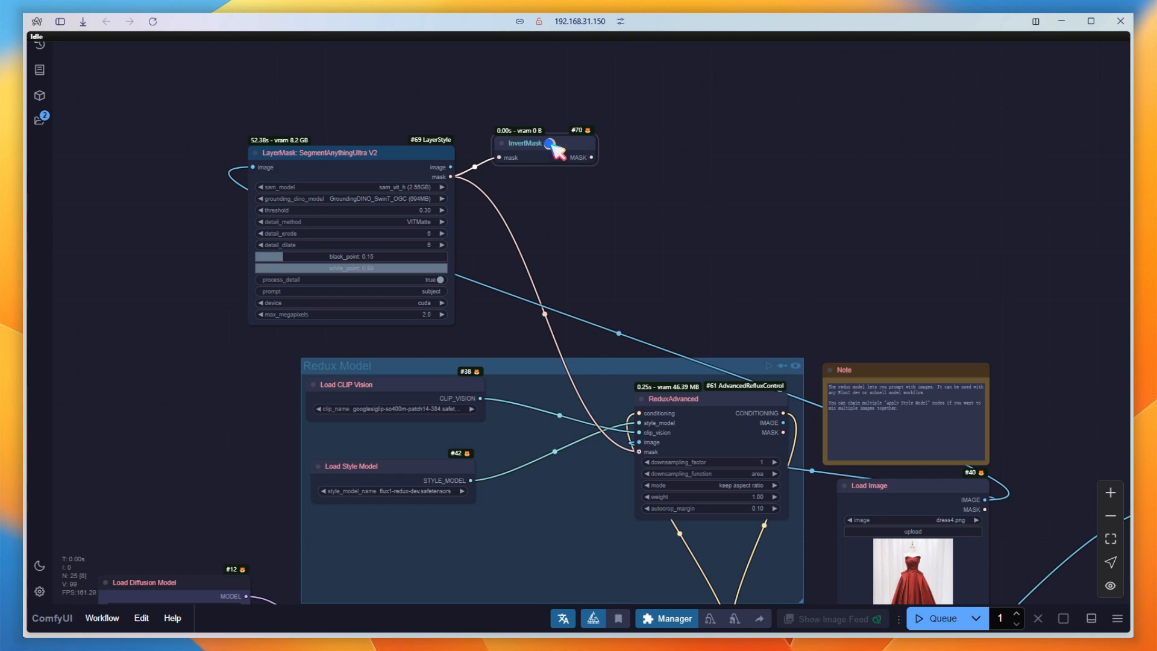
key(Delete)
Set the remaining ReduxAdvanced node's downsampling_factor to 3.
drag(789, 287, 761, 160)
scroll(732, 375, up, 4)
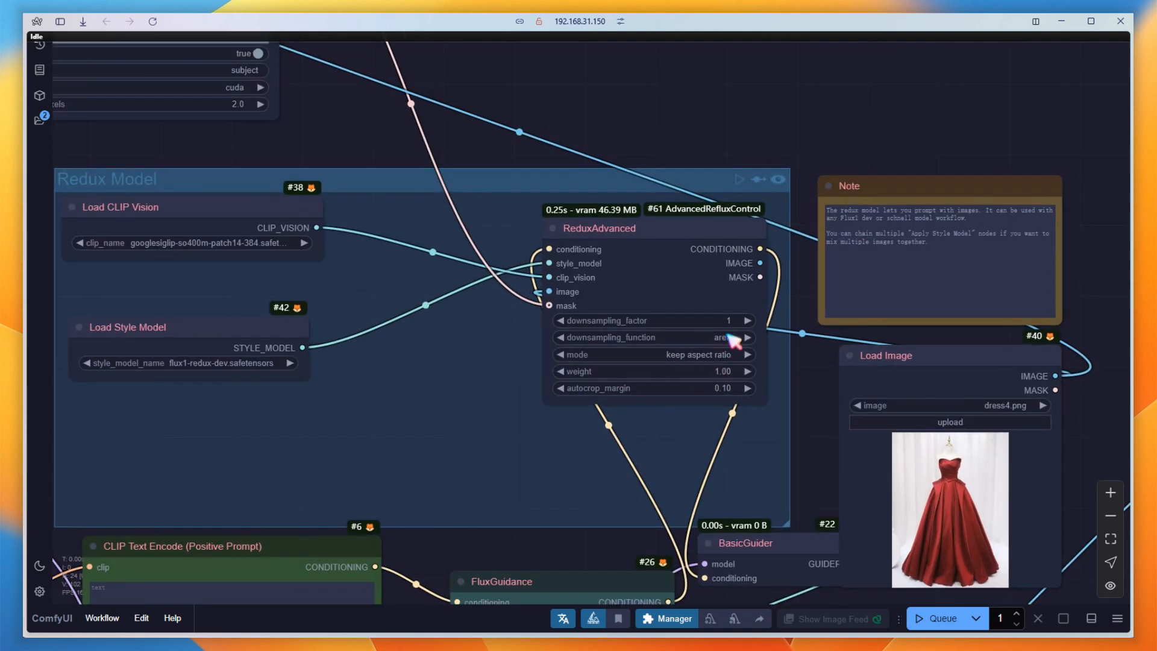
click(730, 338)
key(Return)
Enter "a lady" as the positive prompt and queue the workflow.
drag(423, 553, 510, 442)
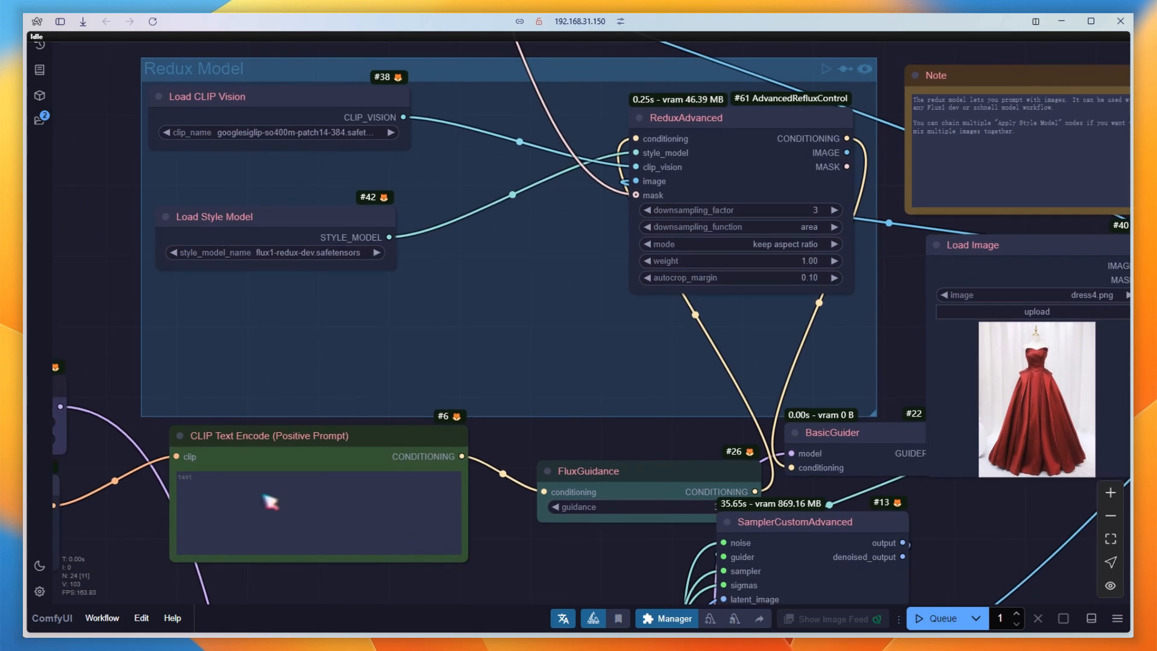
click(253, 492)
text(a lady)
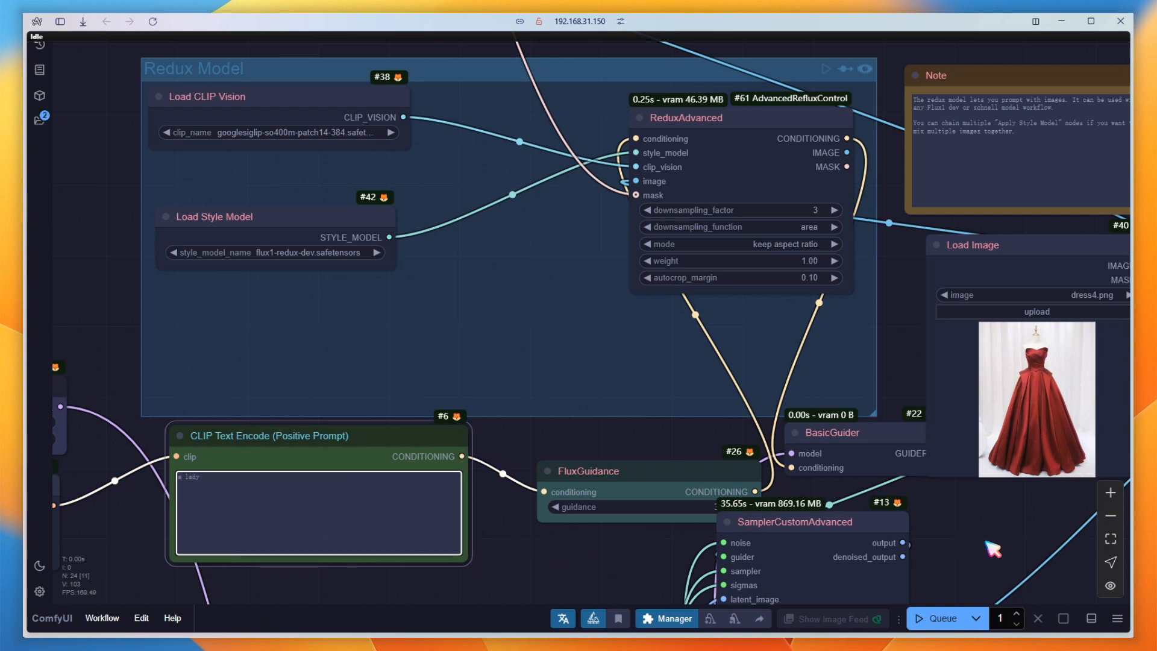
click(941, 619)
Move the Save Image node beside the Load Image node to compare the generated picture with the original dress.
drag(1079, 533, 437, 539)
drag(879, 250, 638, 243)
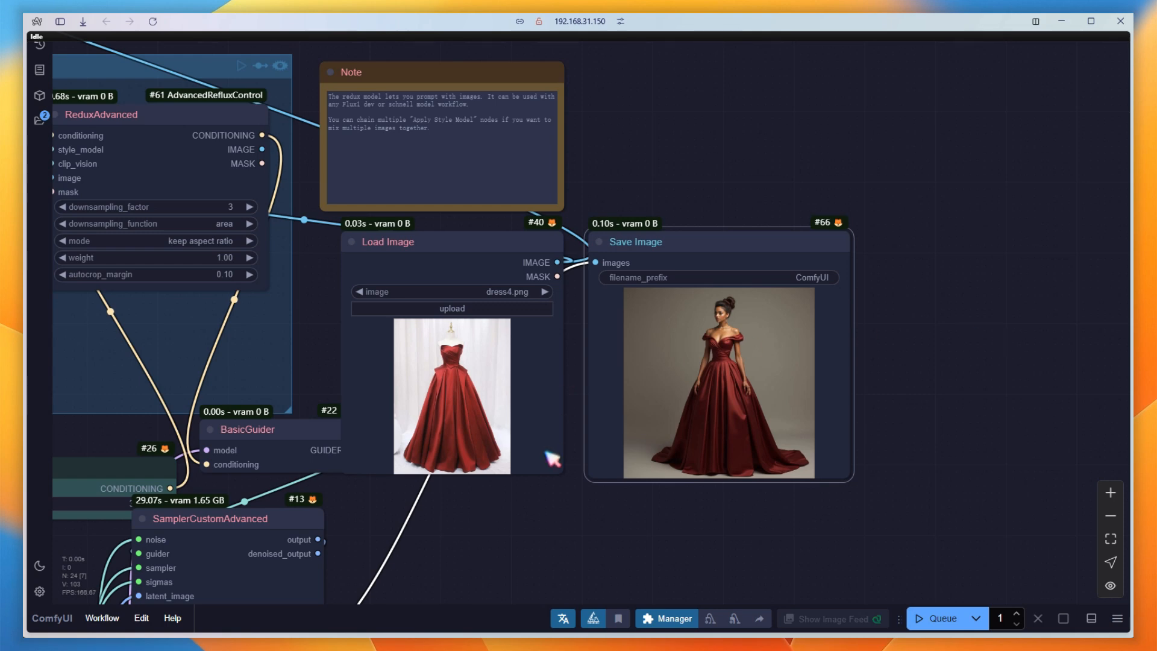
scroll(543, 482, up, 6)
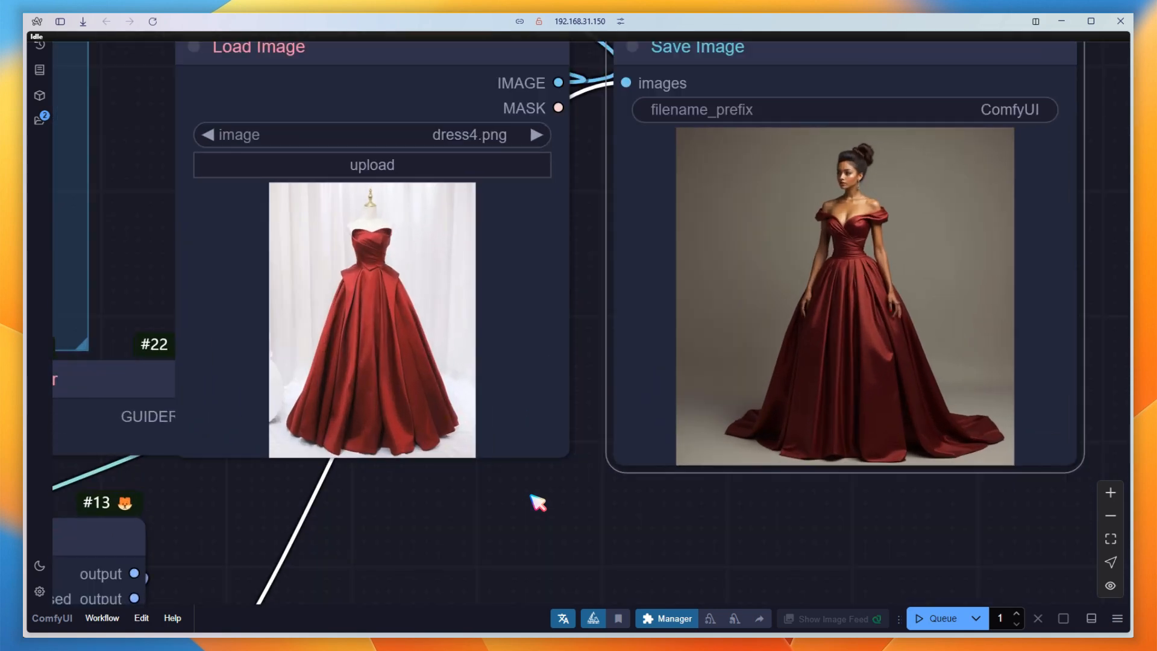
Set the ReduxAdvanced downsampling_factor to 2.
drag(134, 116, 711, 477)
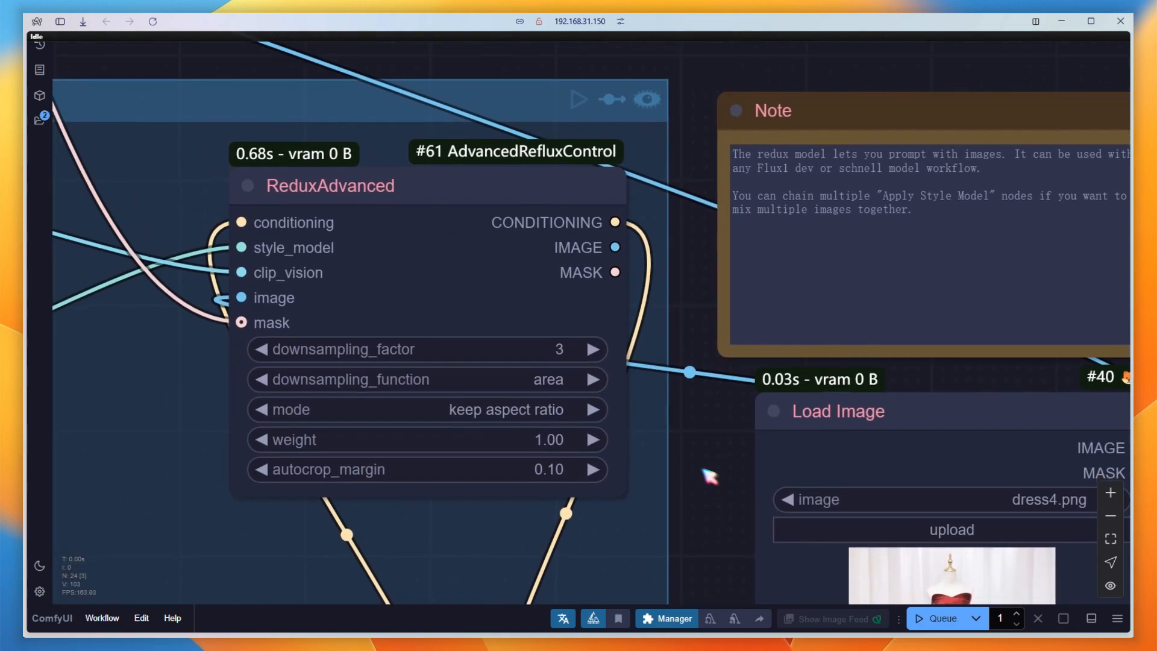
click(563, 356)
text(2)
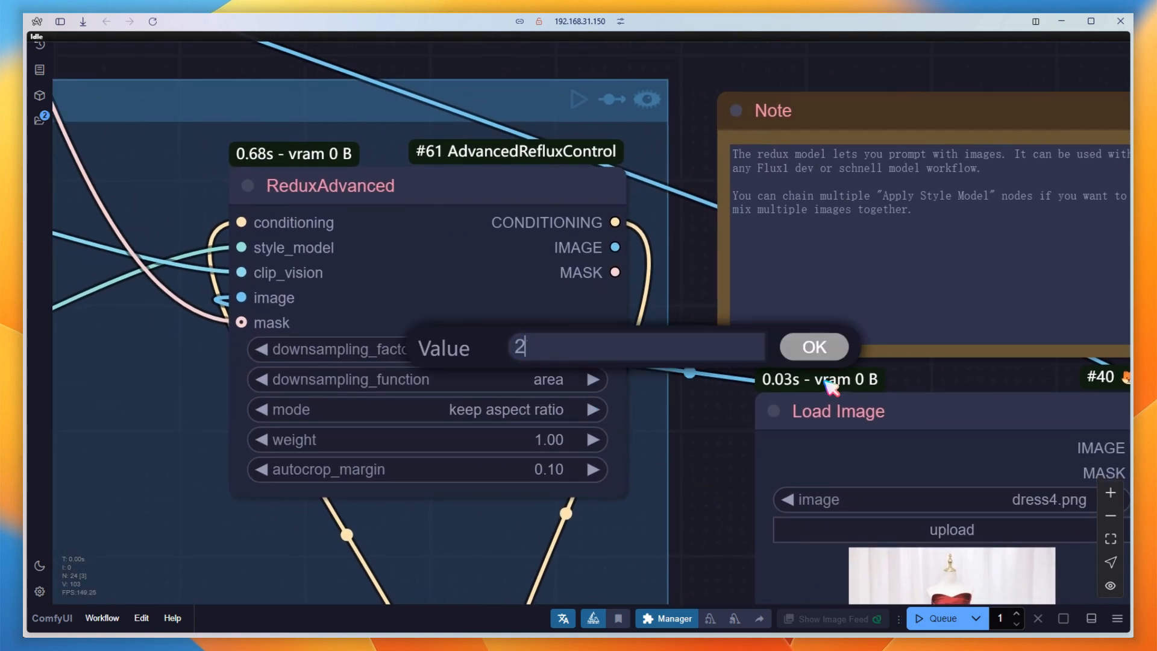
click(812, 346)
scroll(714, 458, down, 3)
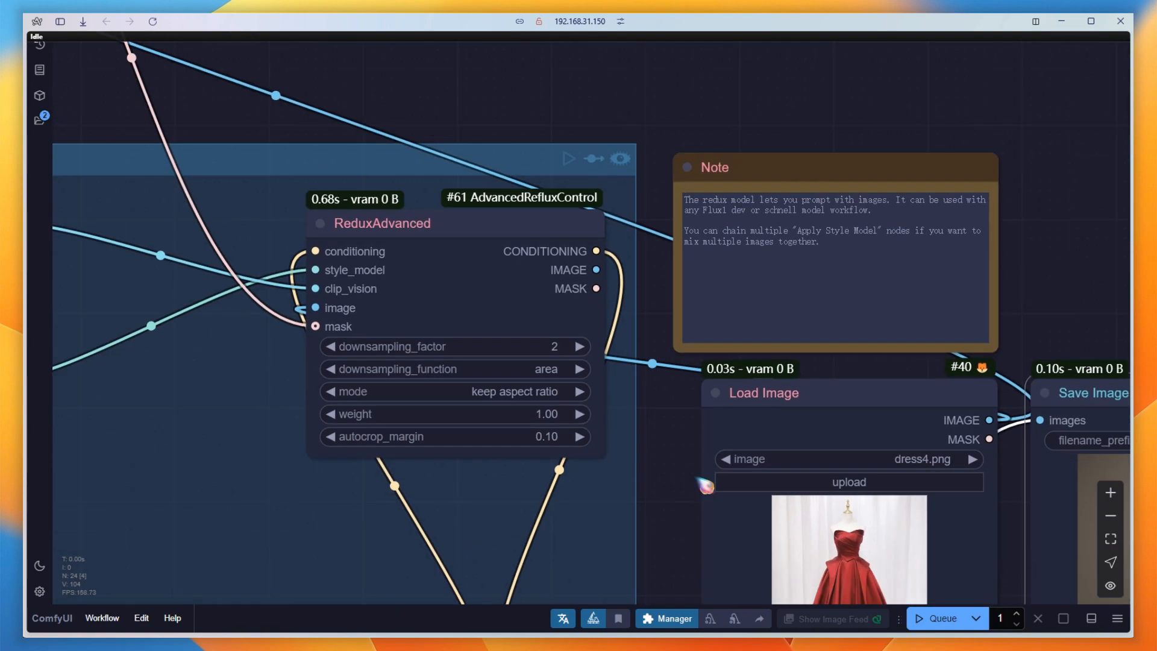
Add a second Save Image node beside the first, move the VAE Decode image connection to it, and queue the workflow.
drag(706, 485, 73, 292)
mouse_move(480, 199)
alt+mouse_down()
mouse_move(941, 211)
mouse_move(846, 206)
alt+mouse_up()
mouse_move(408, 226)
mouse_down()
mouse_move(473, 228)
mouse_move(809, 300)
mouse_up()
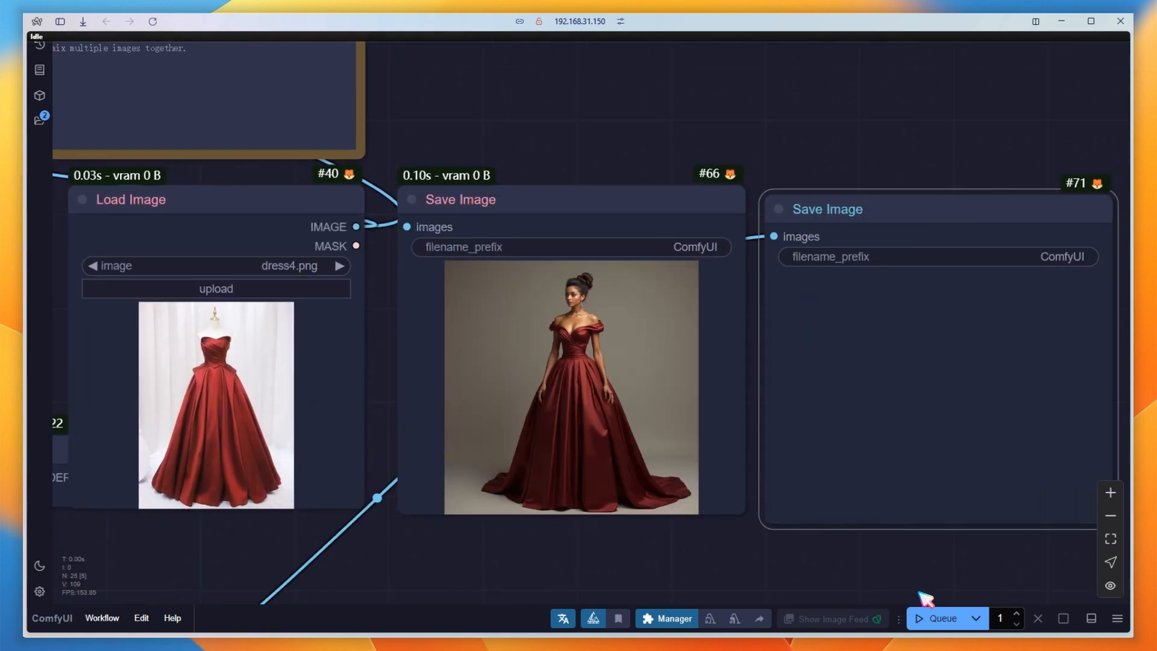
click(932, 618)
scroll(692, 579, down, 4)
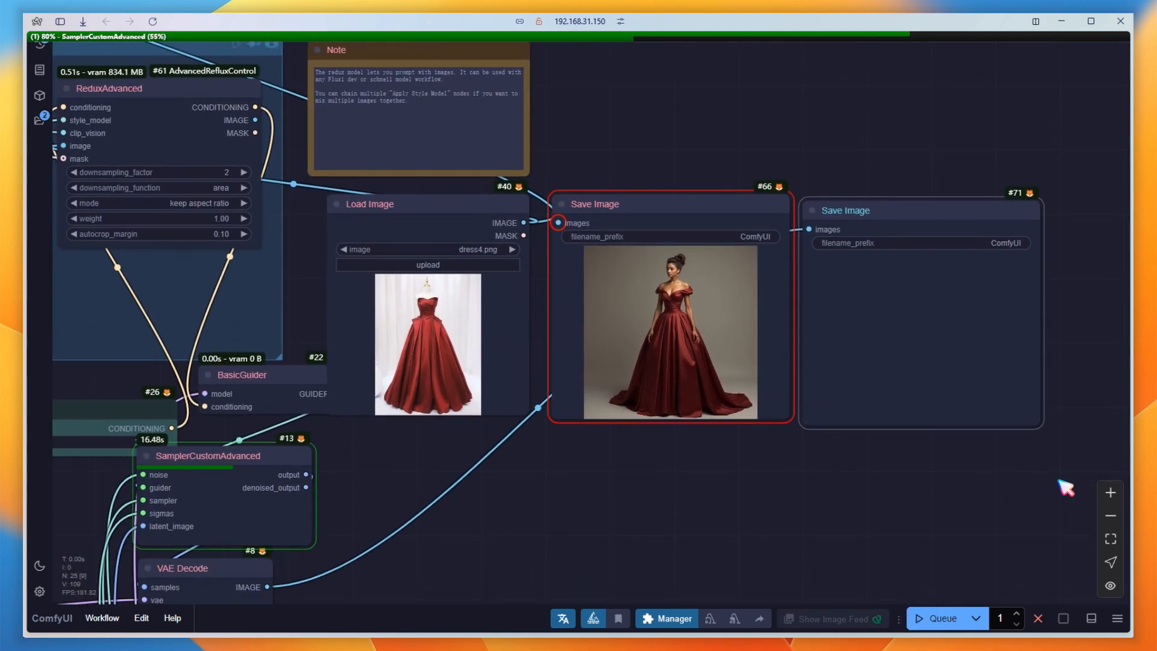
scroll(832, 455, up, 5)
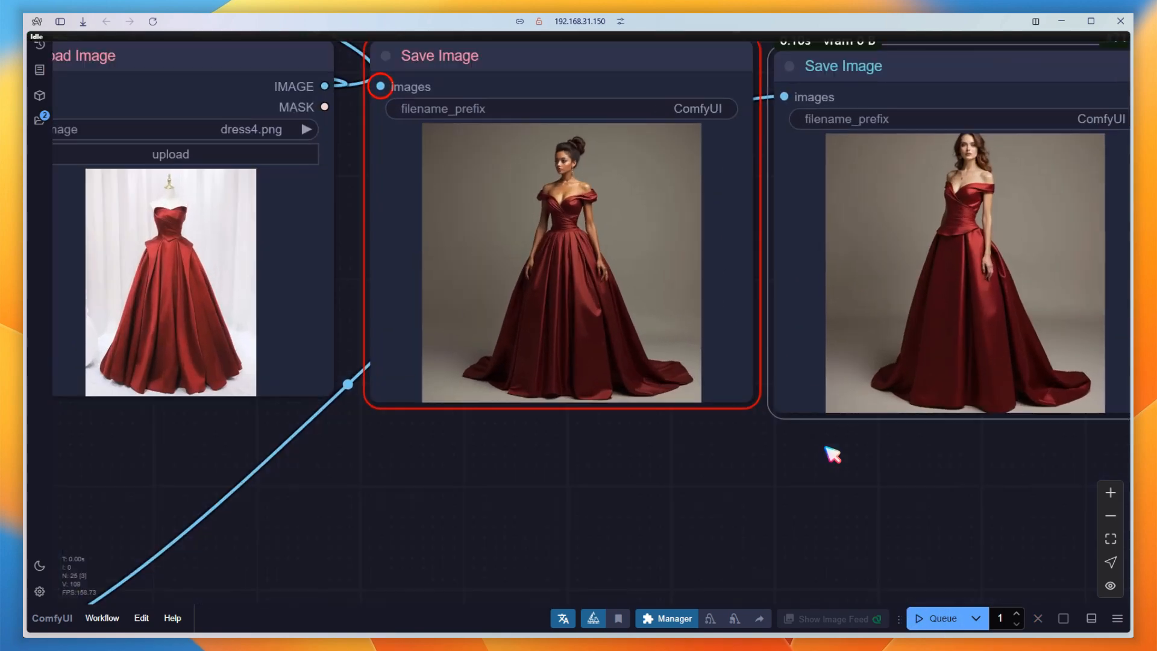
drag(822, 484, 795, 513)
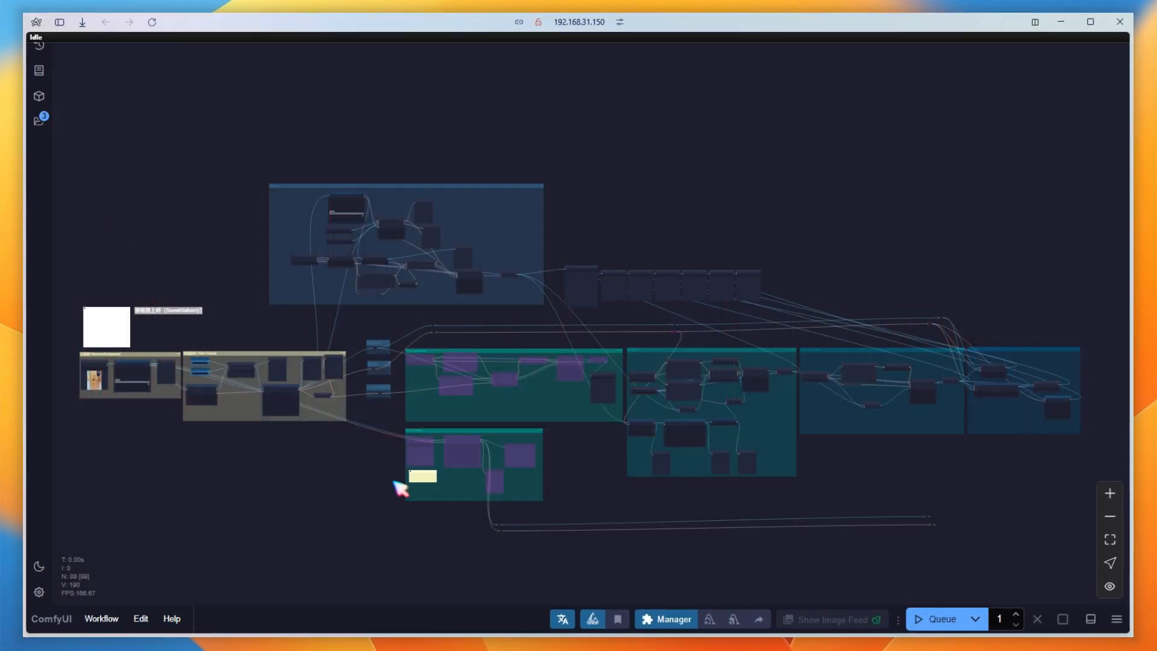
Examine the product workflow's Redux group, from segmentation and ReduxAdvanced through the Canny LoRA and InstructPixToPixConditioning to the KSampler.
scroll(344, 229, up, 12)
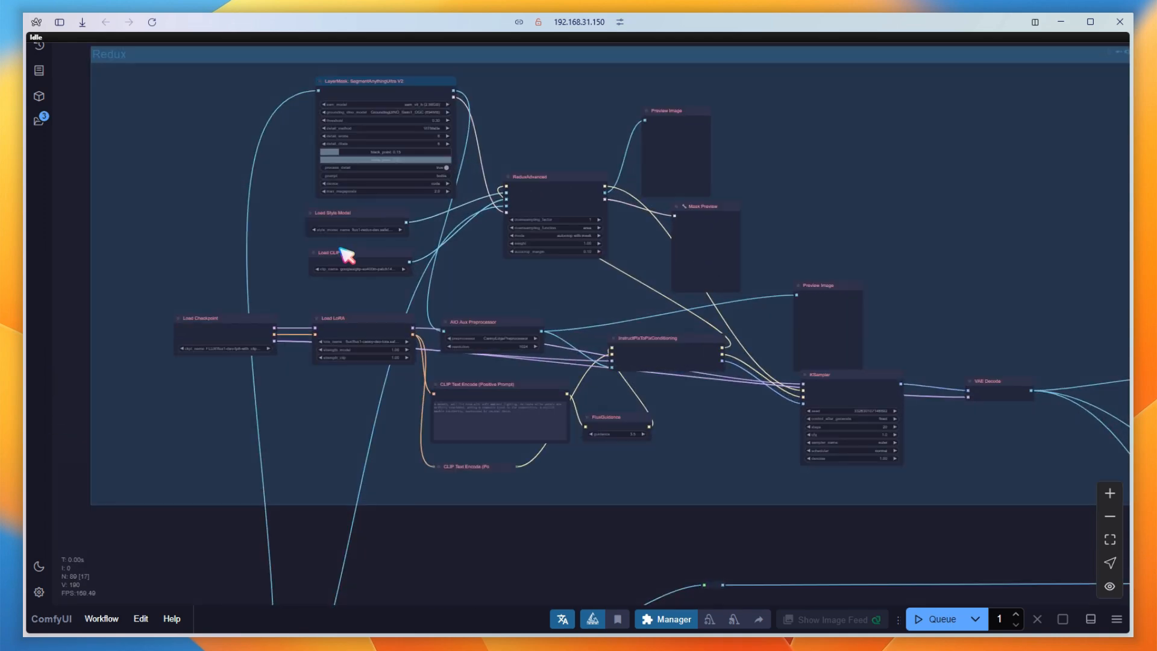
scroll(398, 250, up, 2)
drag(506, 266, 460, 328)
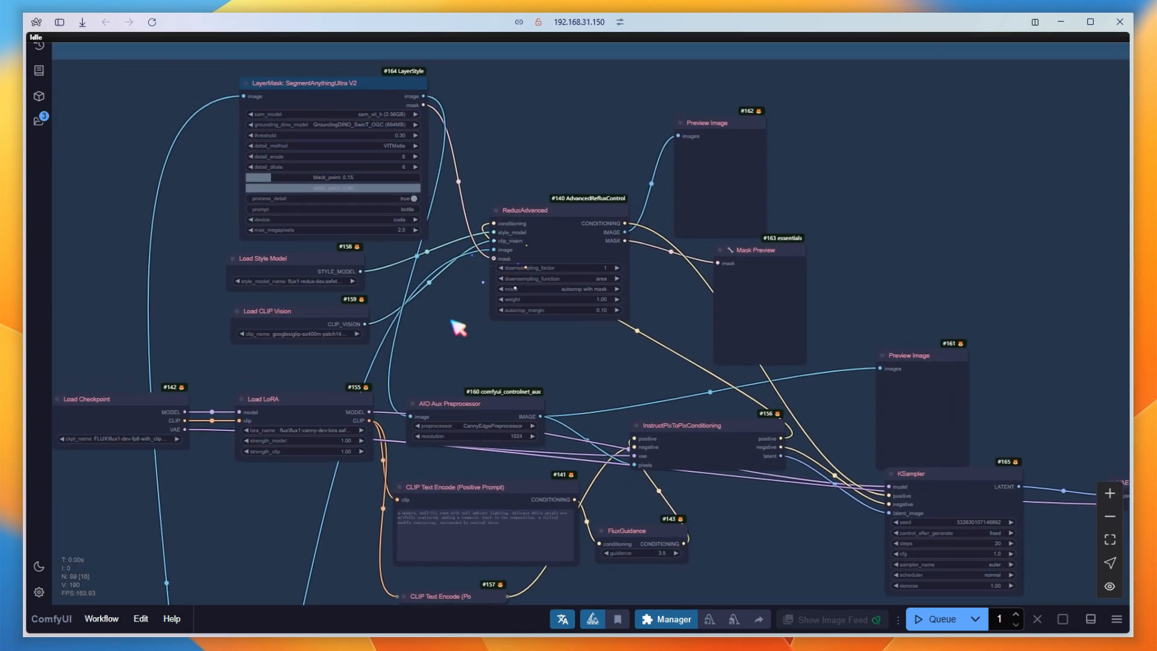
scroll(284, 93, up, 3)
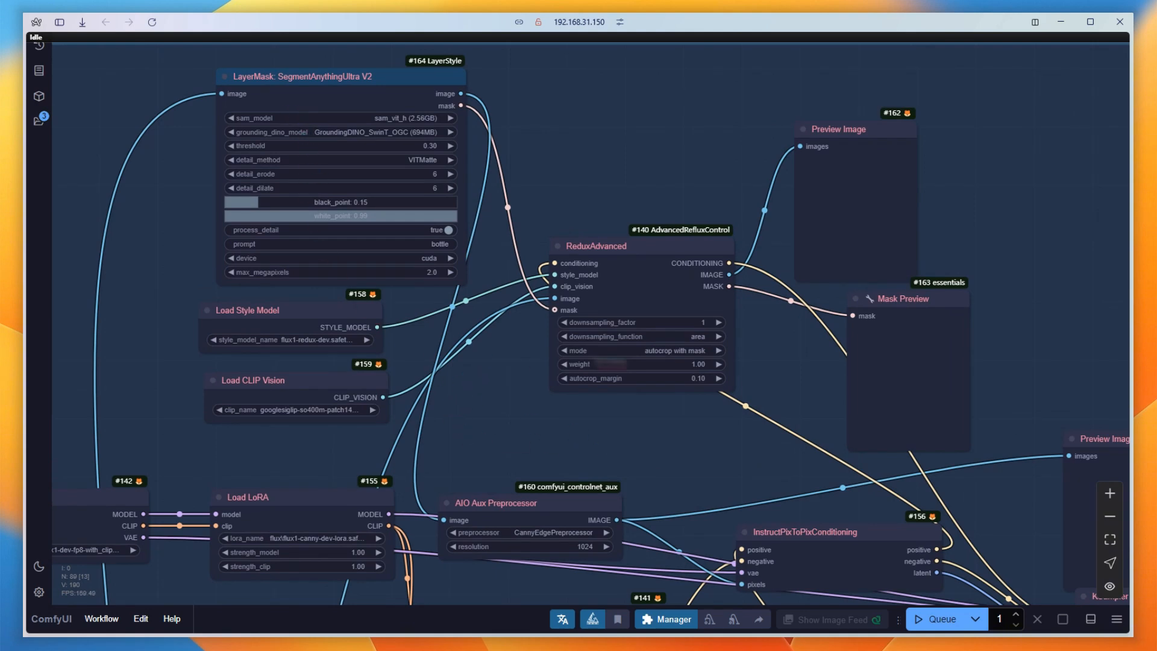
drag(681, 482, 805, 244)
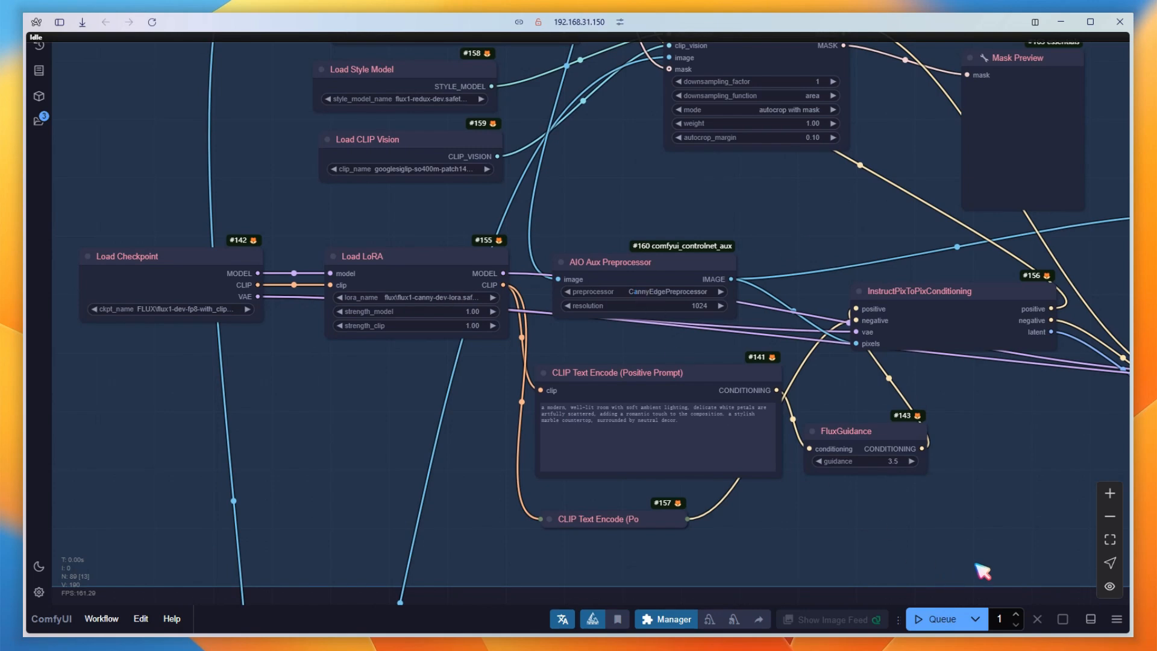
drag(1010, 555, 485, 496)
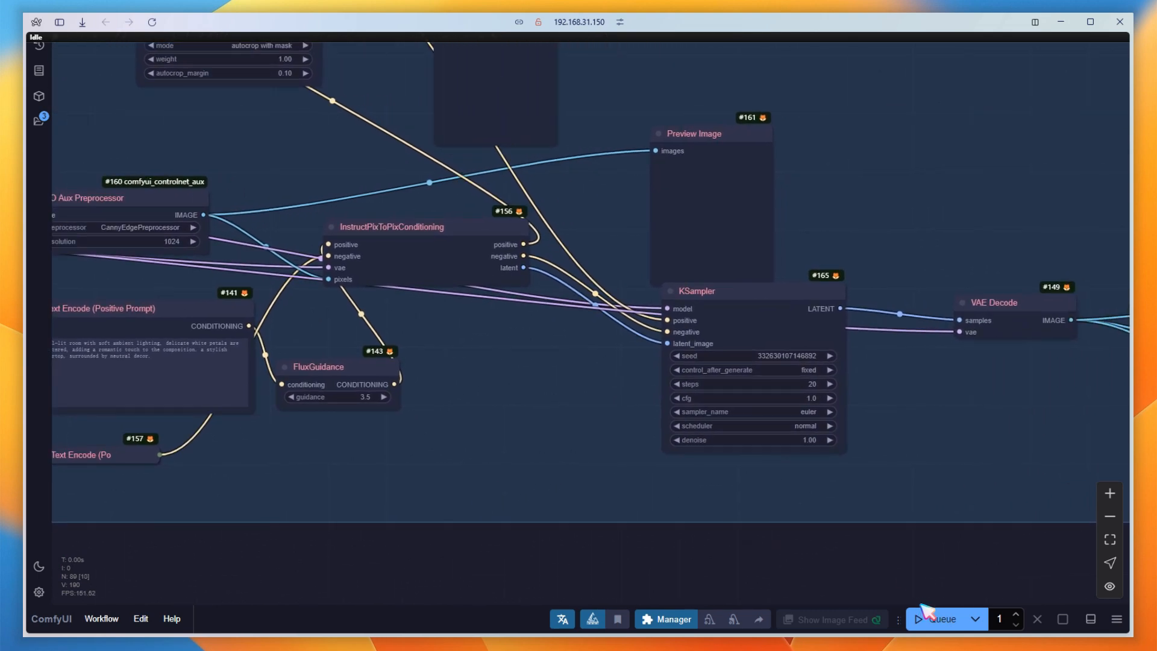
Queue the product workflow and follow its progress across the node groups.
click(935, 619)
scroll(500, 443, down, 7)
scroll(494, 441, down, 10)
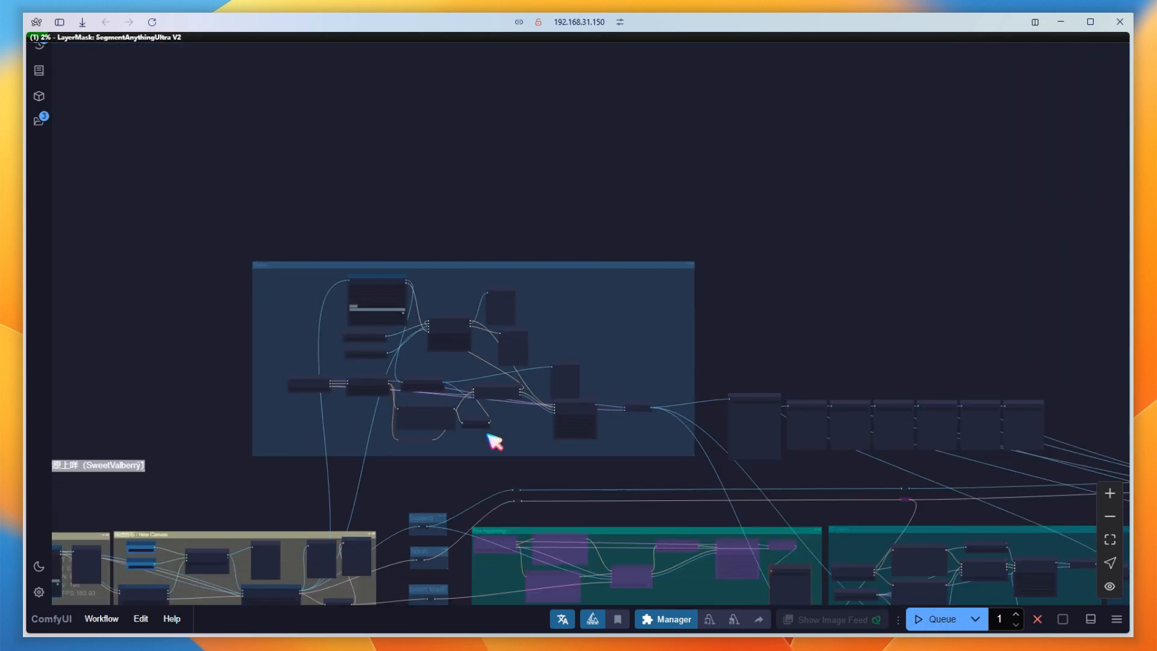
drag(589, 480, 512, 329)
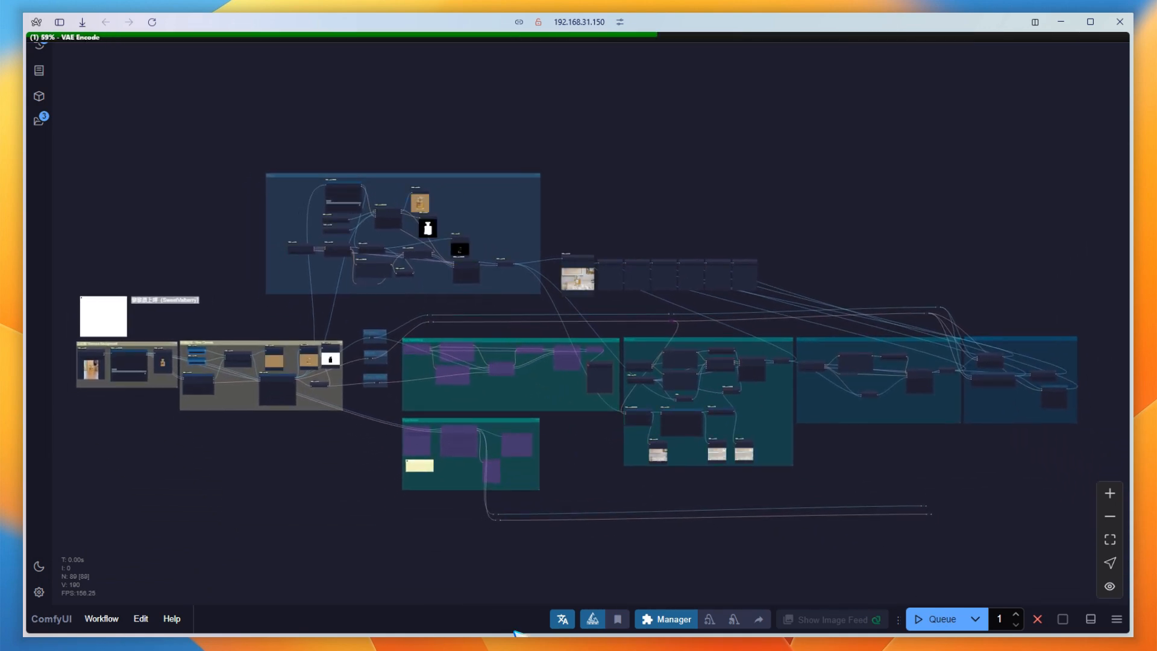
Compare the generated perfume bottle pictures across the row of Save Image nodes, checking the bottle, label and lighting in each.
scroll(675, 283, up, 15)
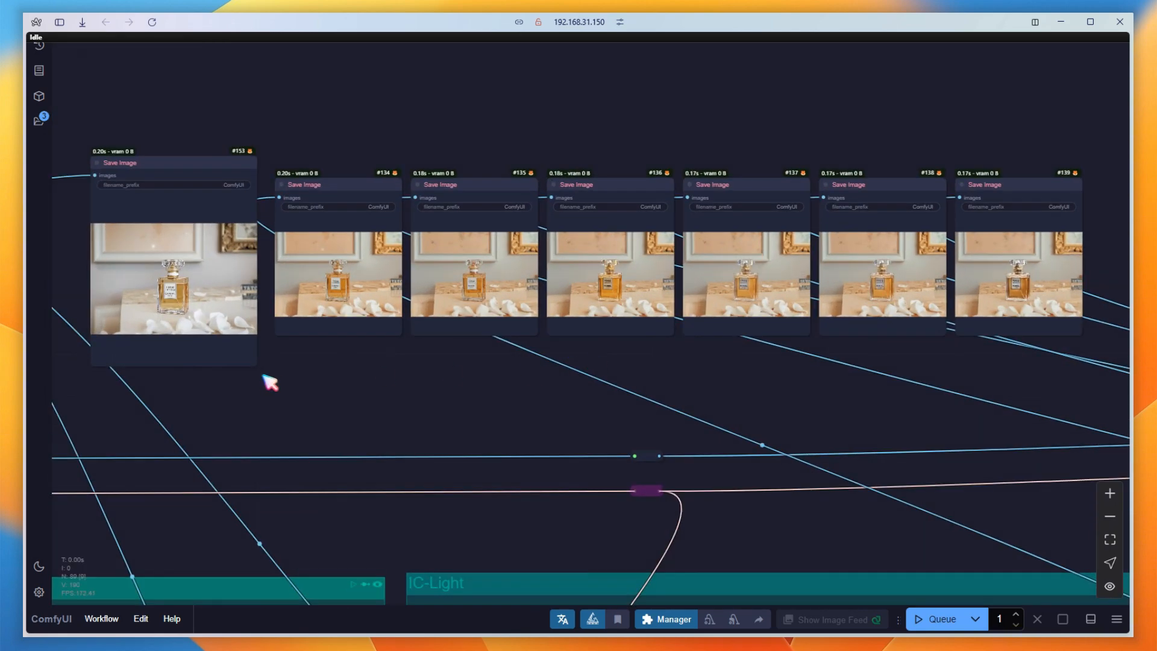
scroll(301, 380, up, 10)
scroll(299, 355, up, 1)
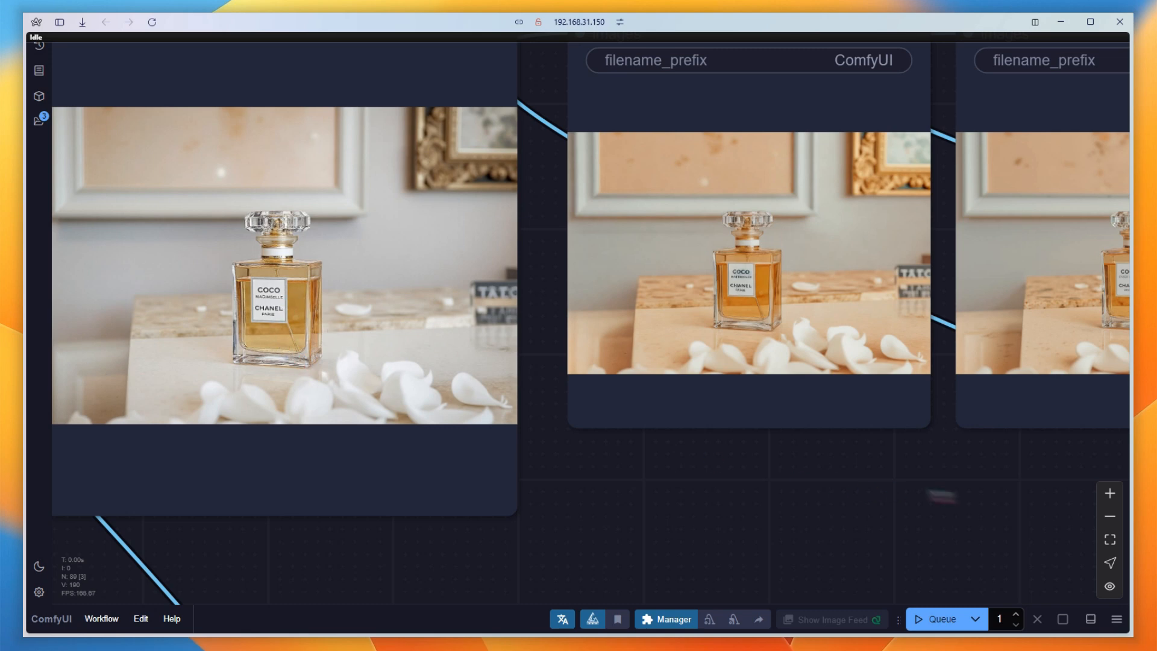
drag(1015, 514, 543, 574)
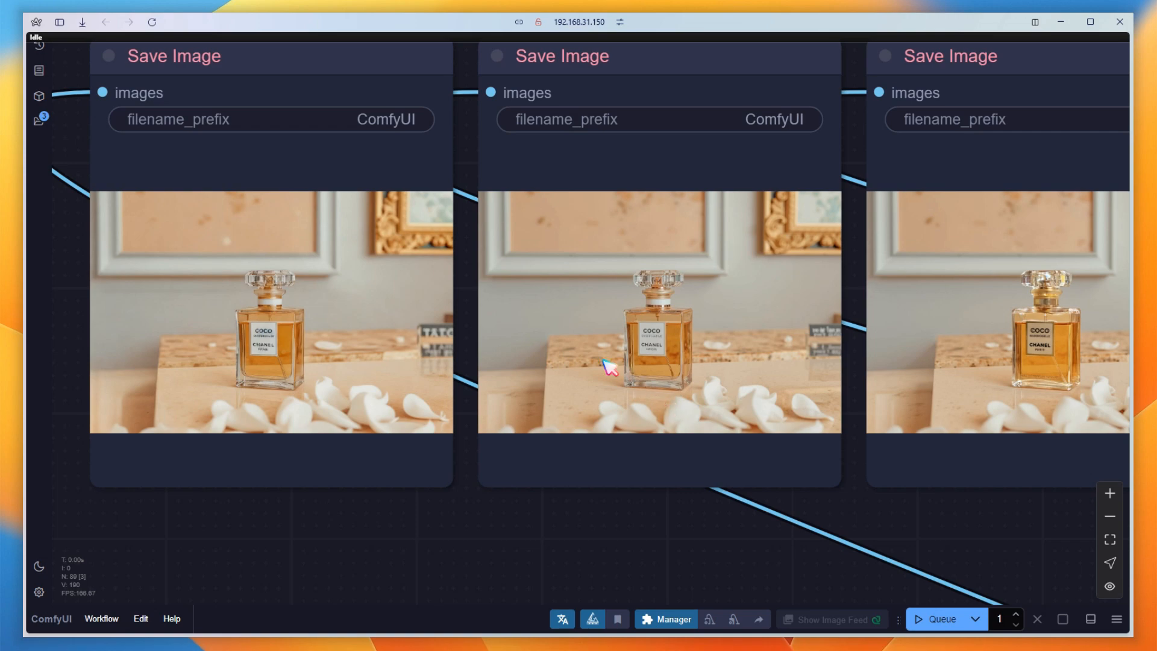
scroll(605, 369, up, 4)
scroll(550, 357, down, 1)
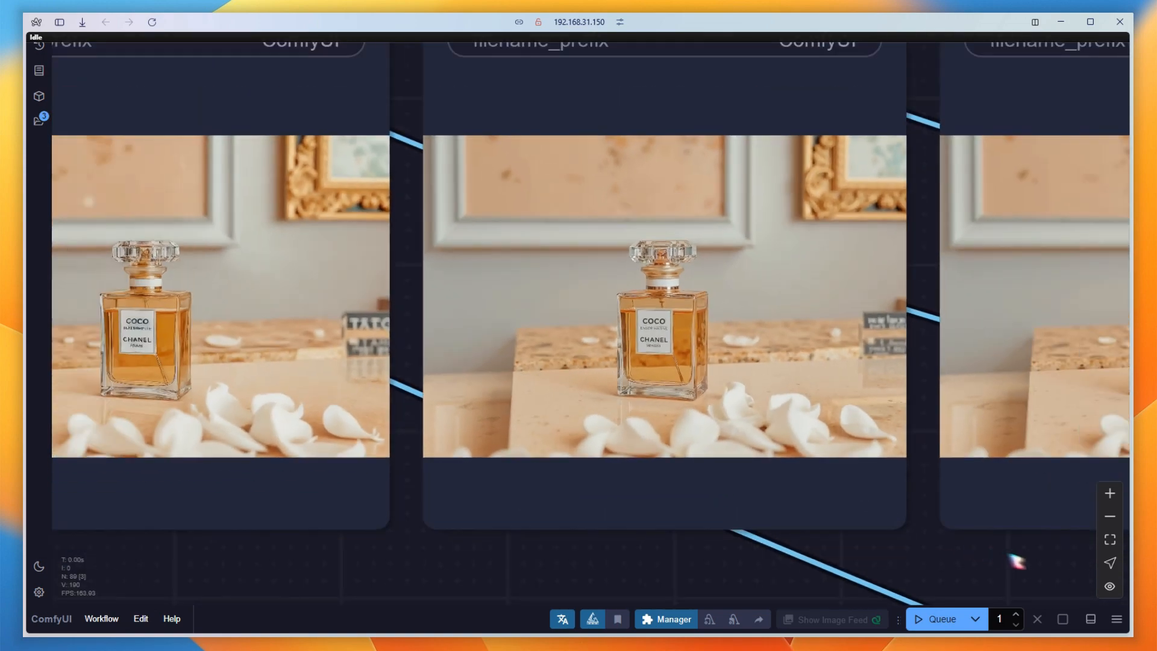
drag(1047, 559, 447, 594)
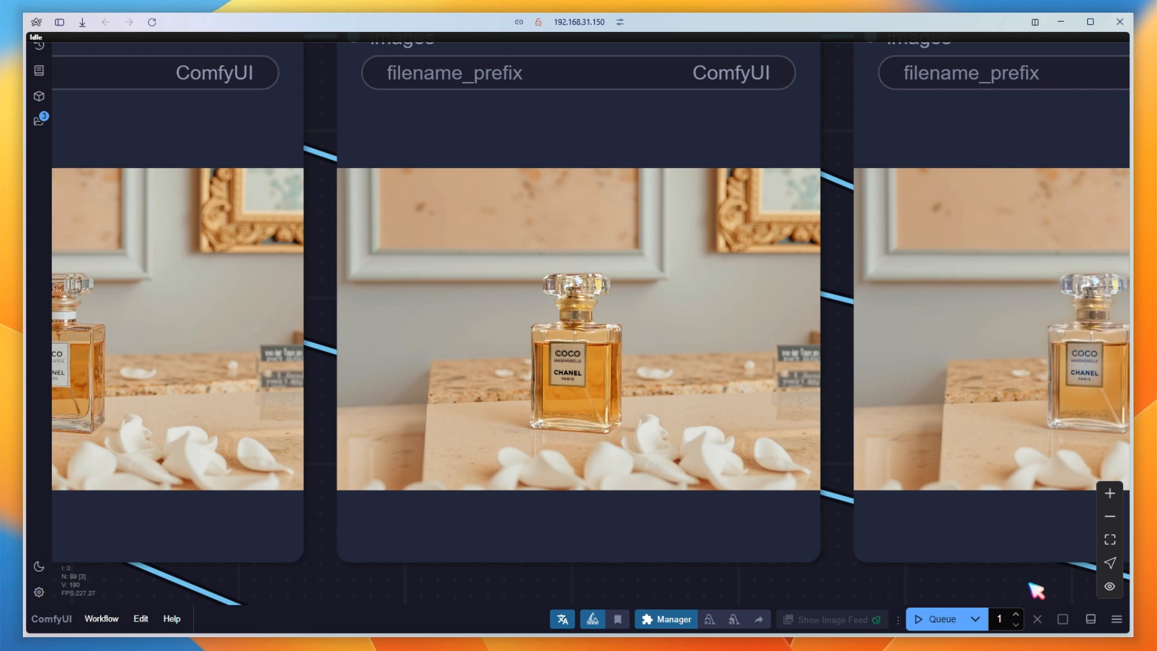
drag(1033, 591, 589, 563)
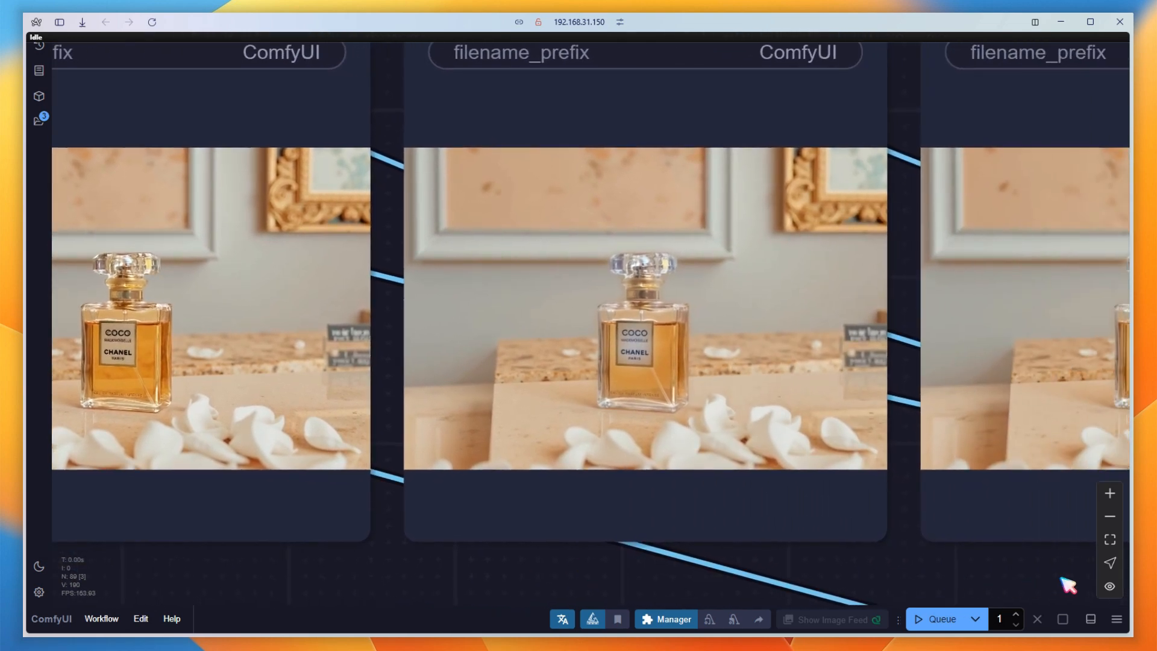
drag(1062, 584, 687, 592)
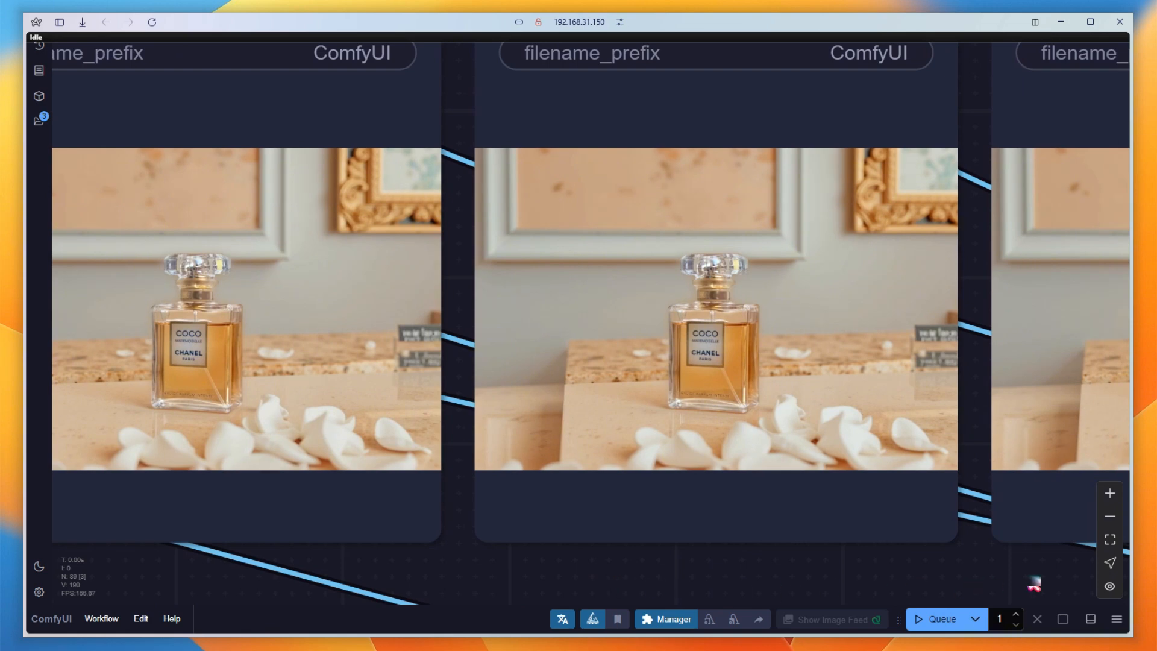
drag(1067, 573, 463, 554)
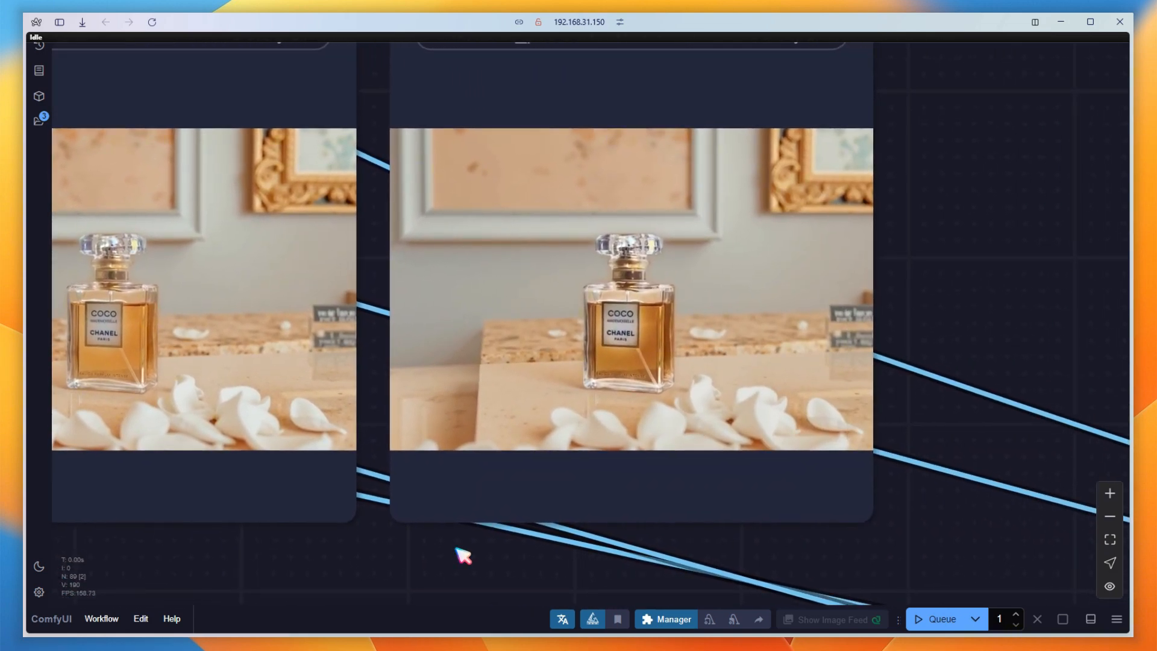
scroll(754, 542, down, 10)
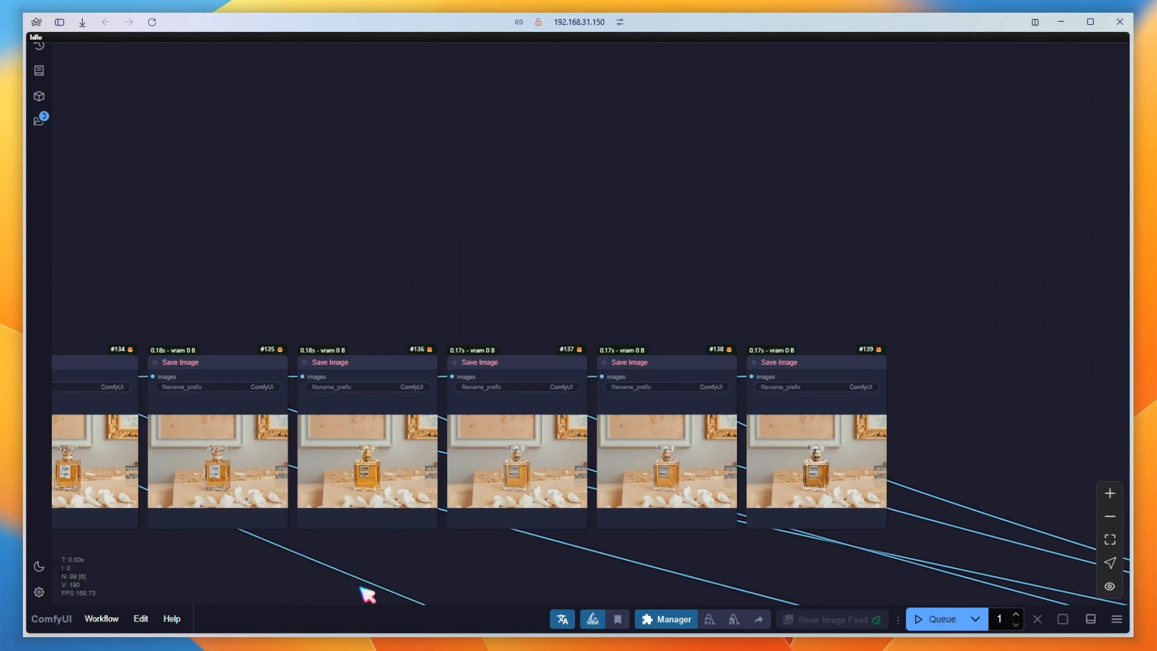
drag(368, 595, 635, 464)
scroll(653, 482, down, 1)
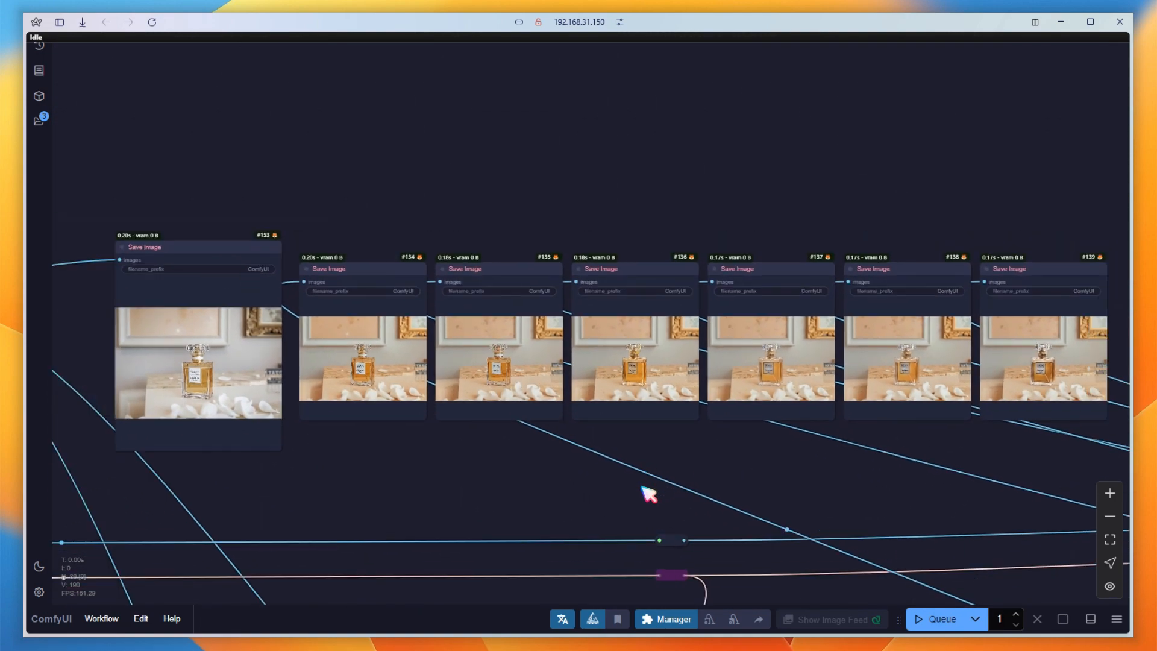